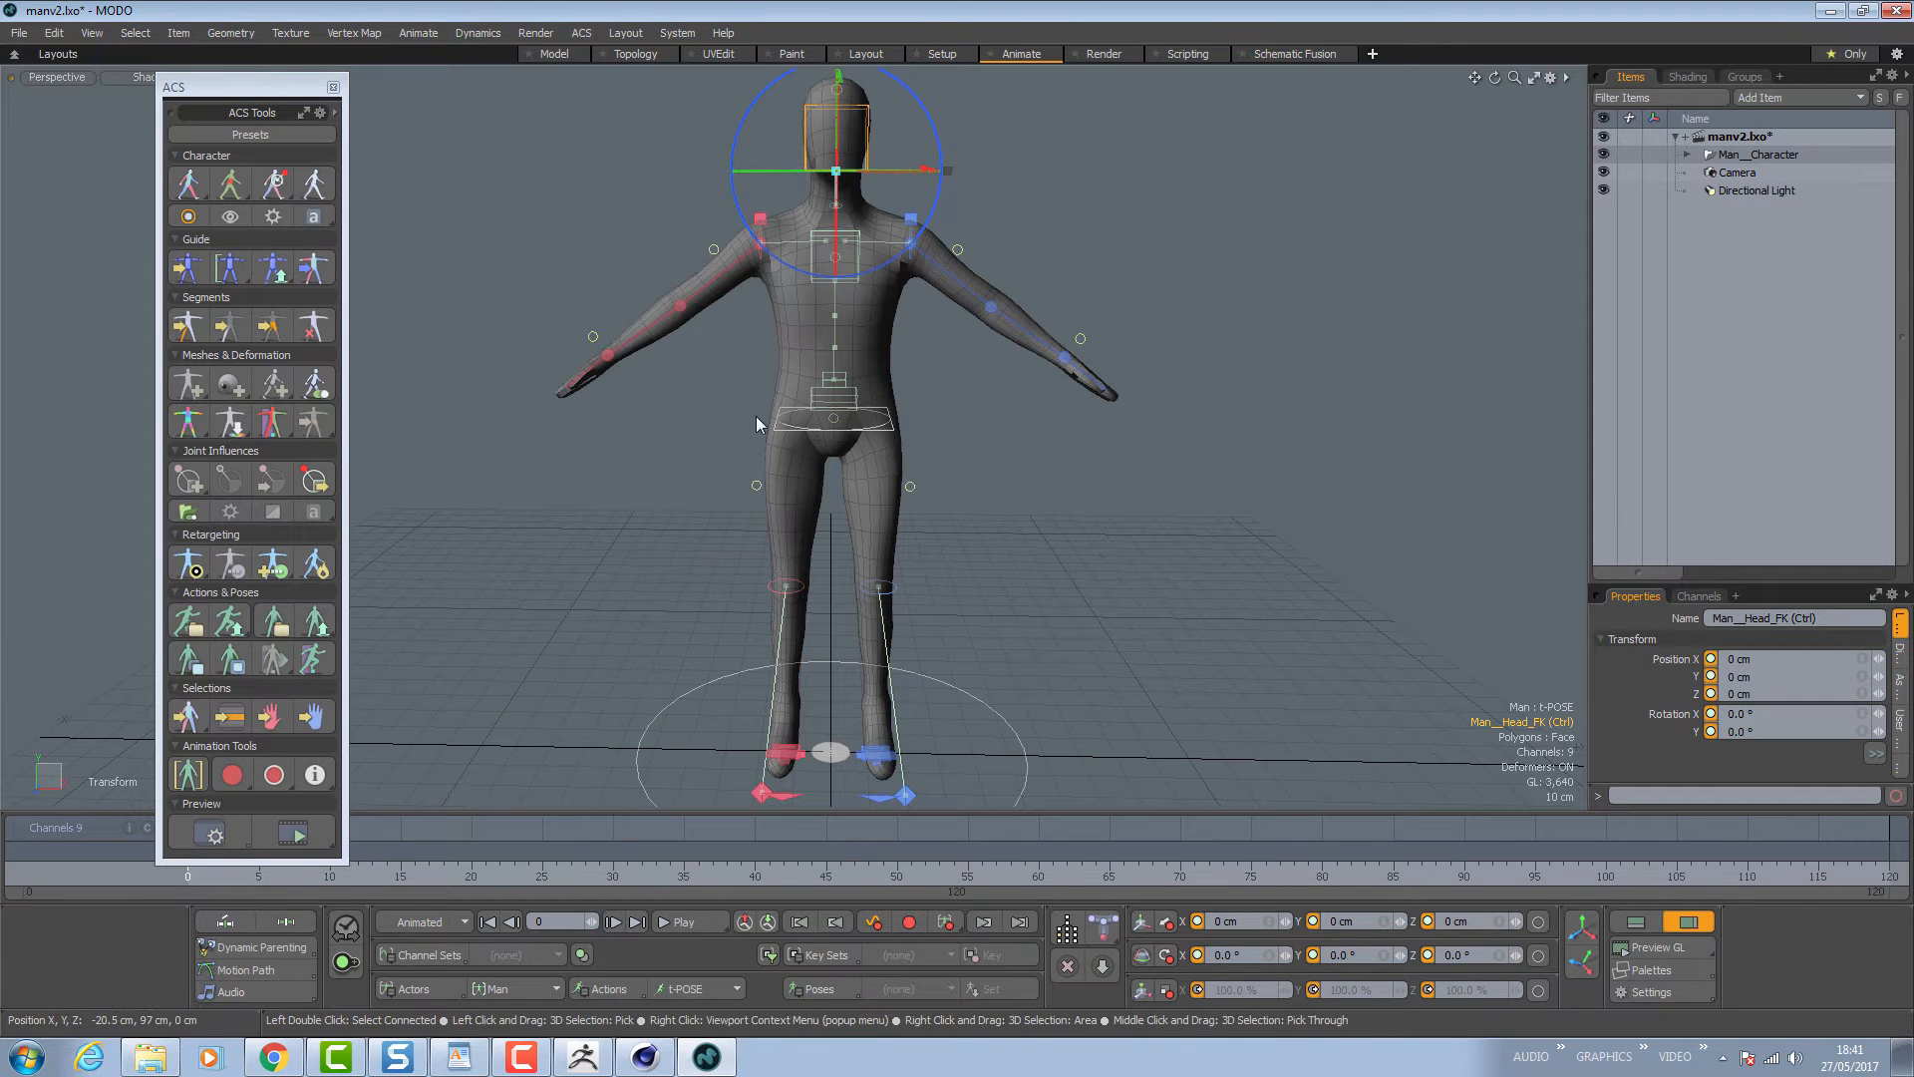
Create a new action named Idle for the Man actor.
click(609, 988)
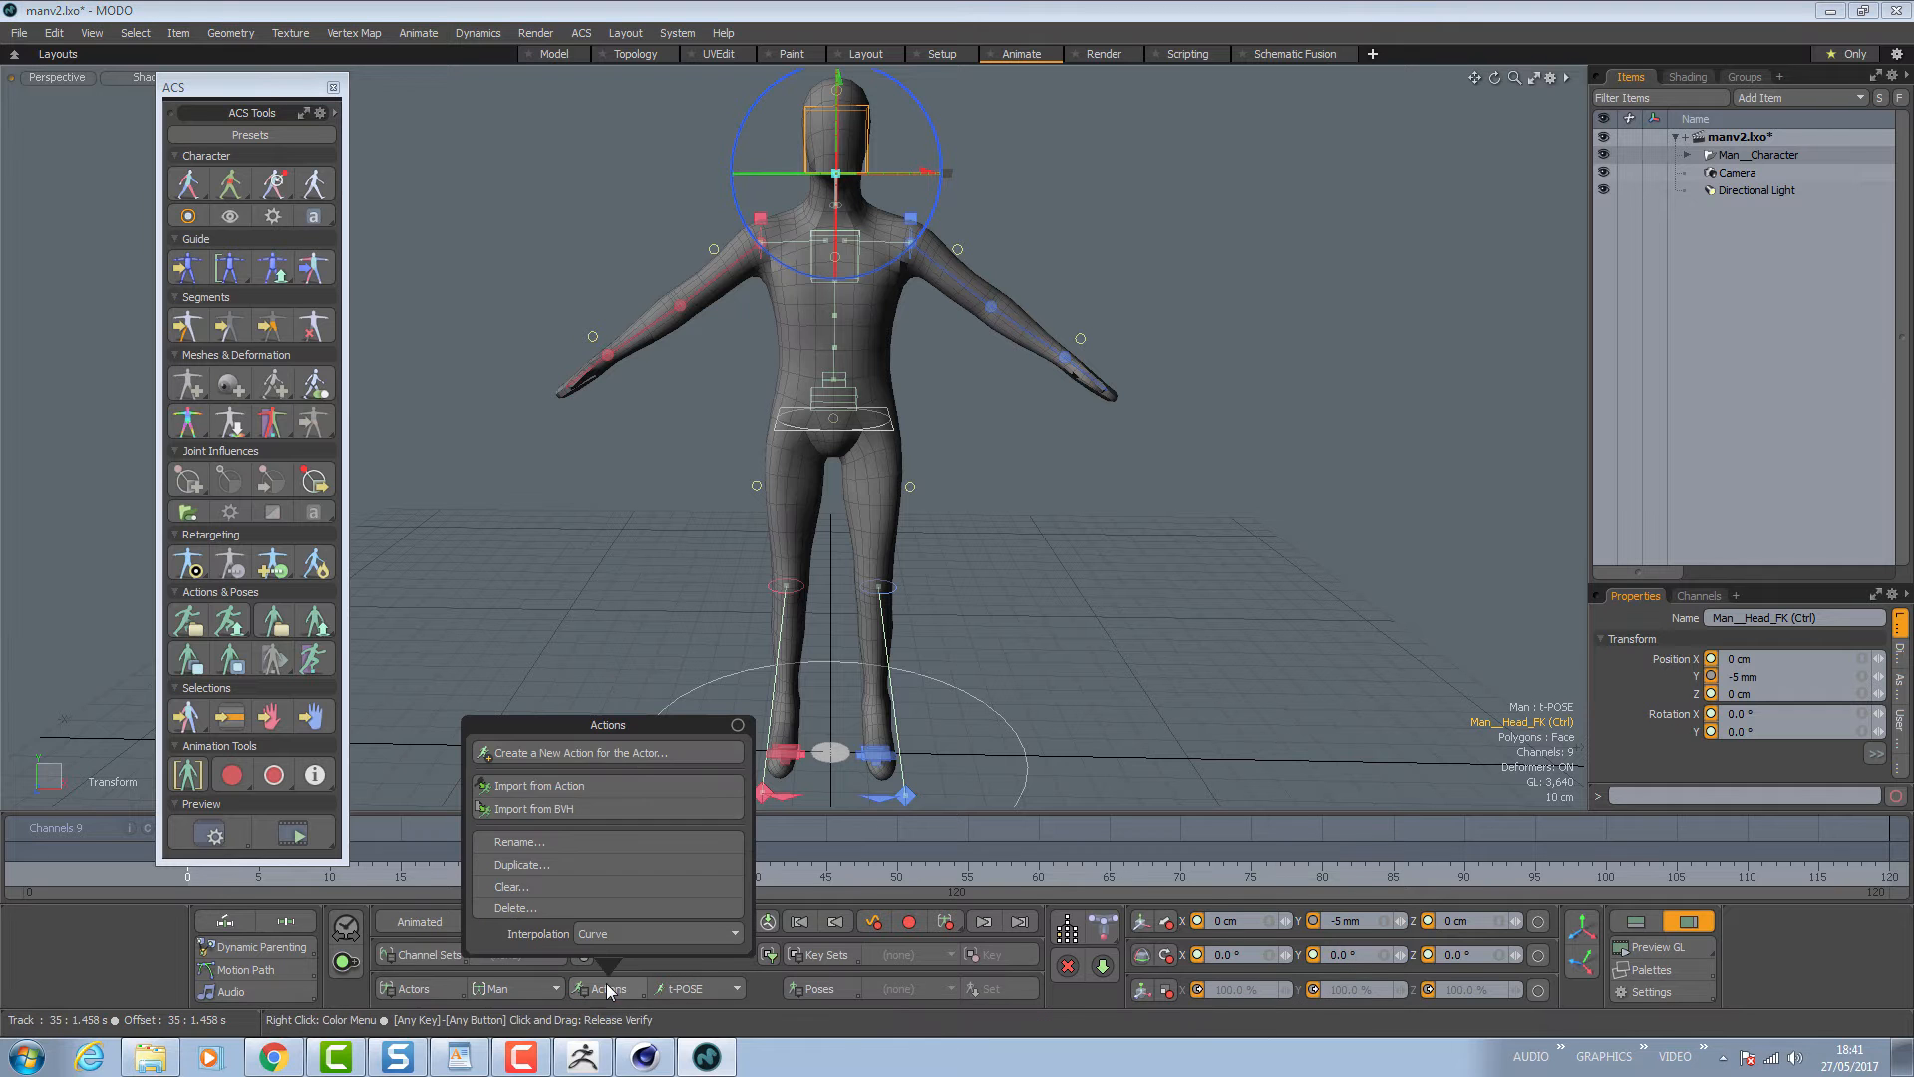
click(609, 754)
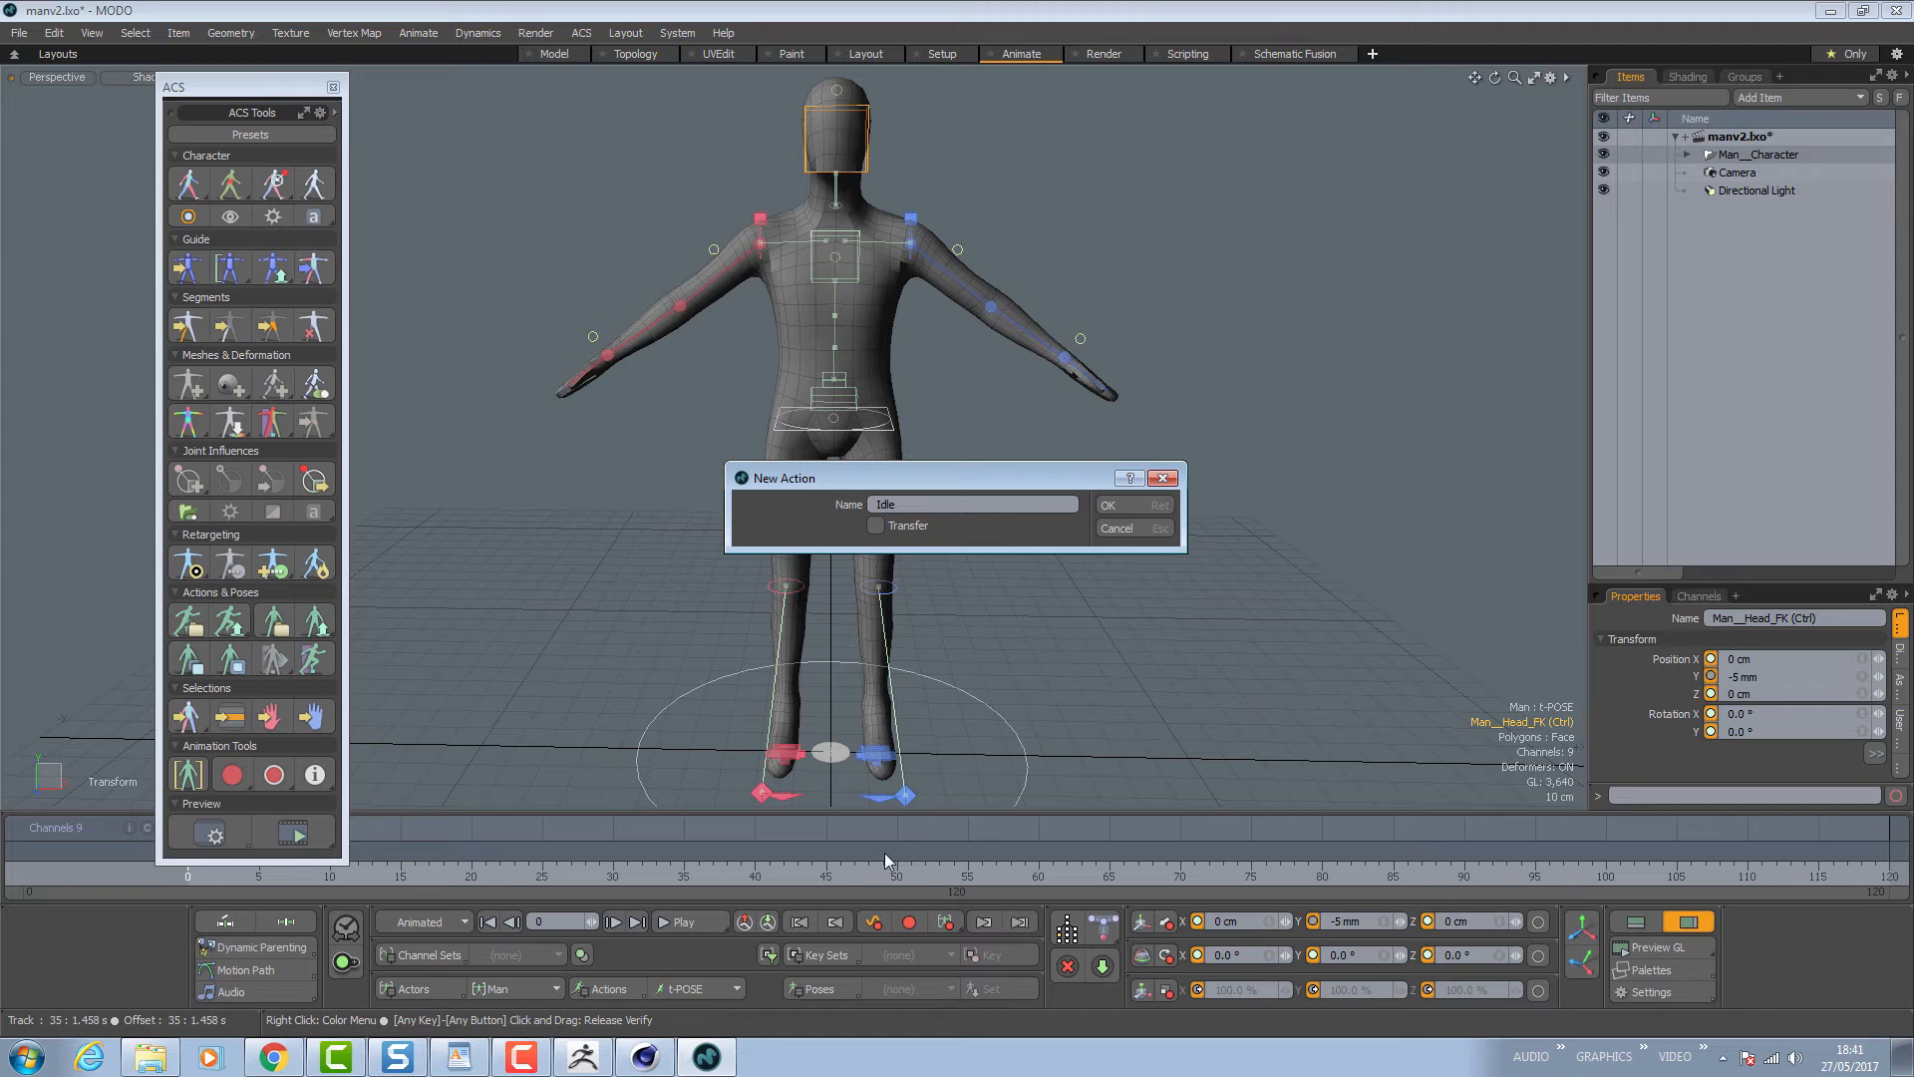
click(1109, 506)
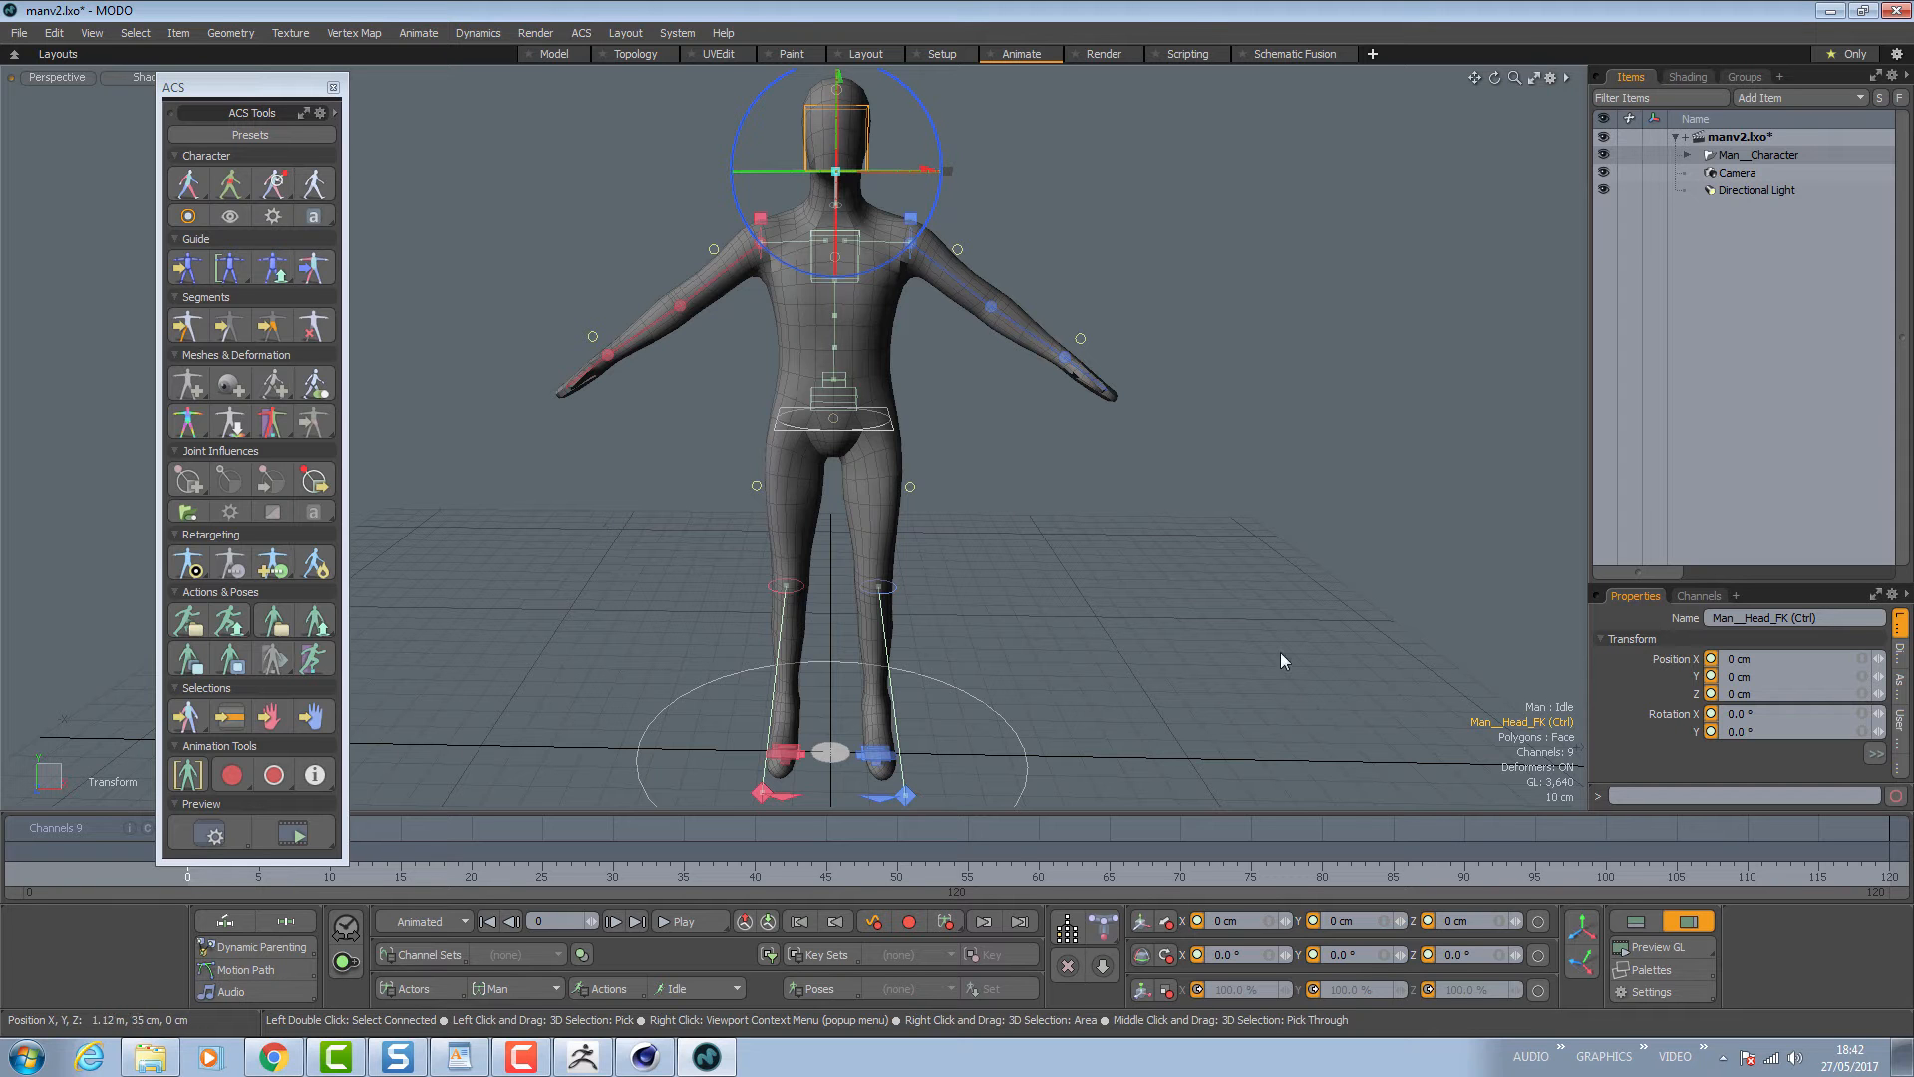
Create a second actor from the neutral_idle.bvh motion file using the Setup palette, and close the palette.
click(1659, 973)
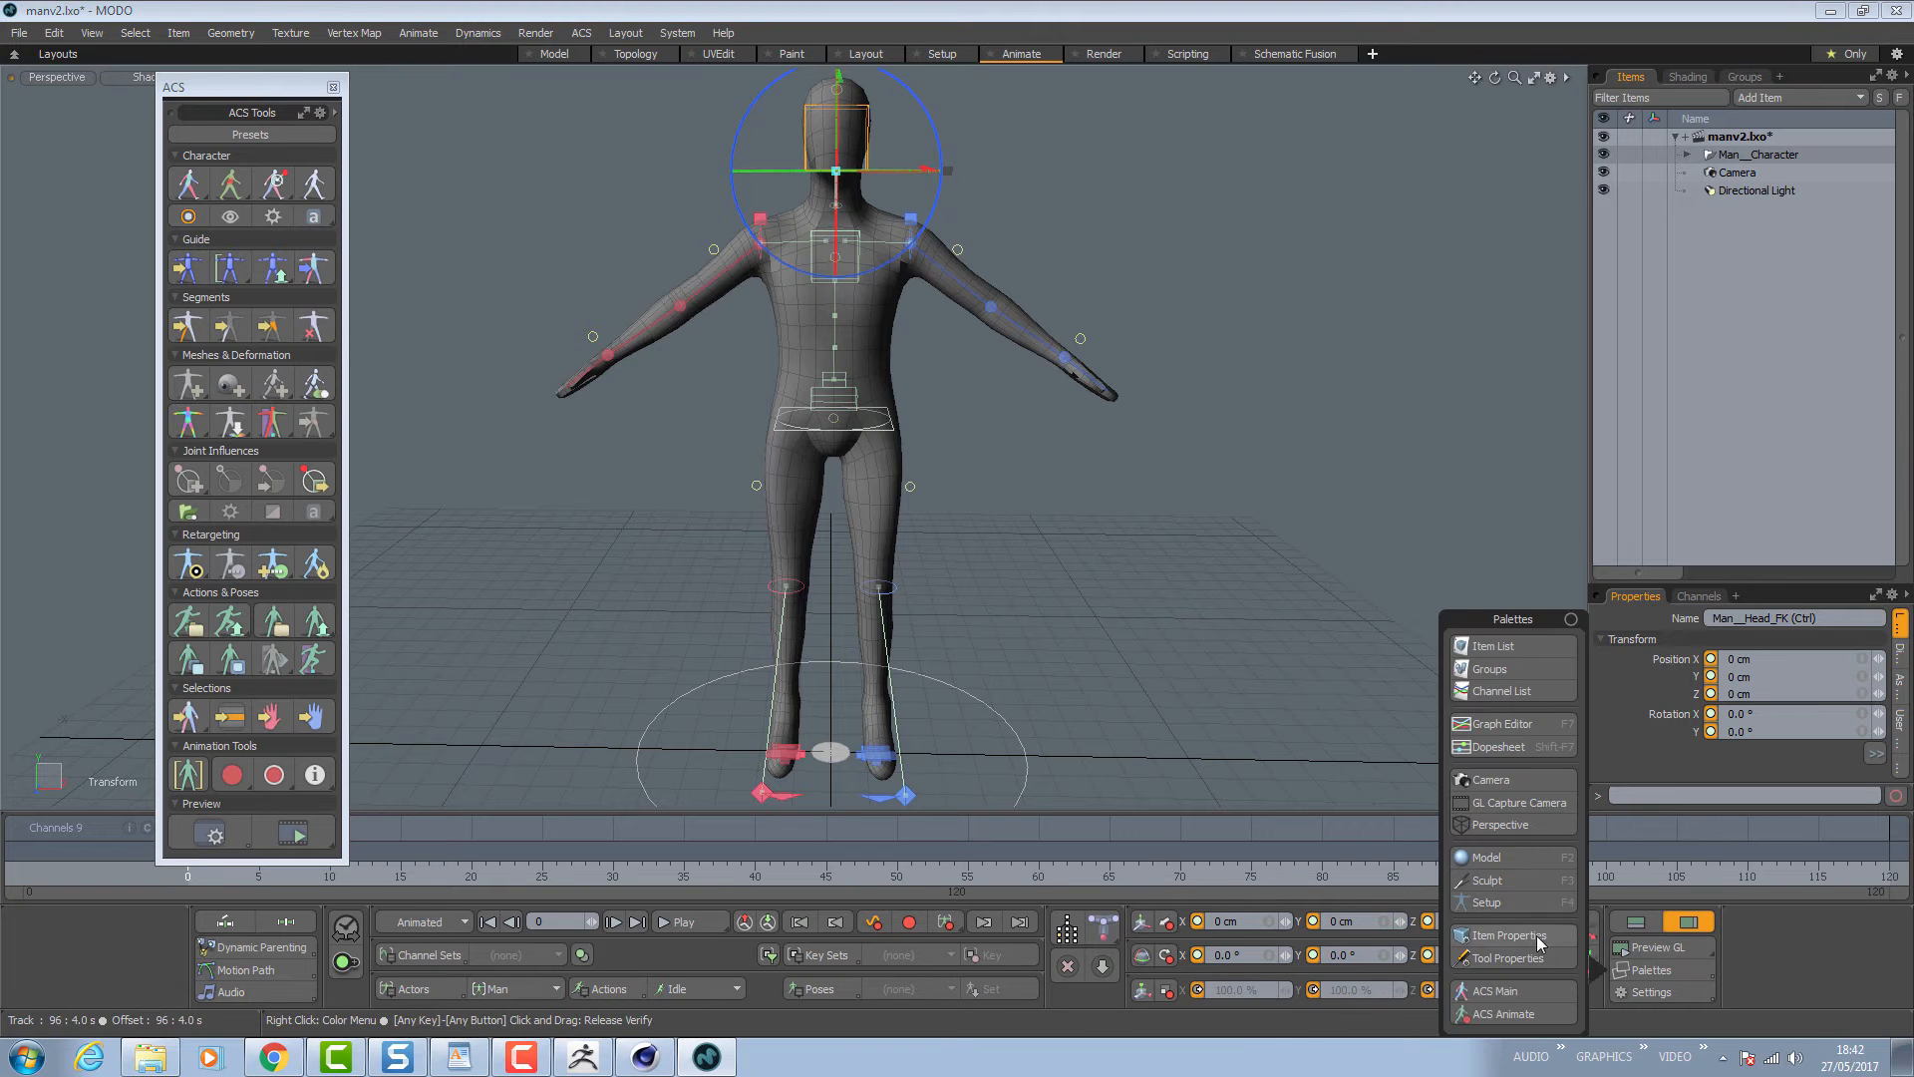
click(1507, 907)
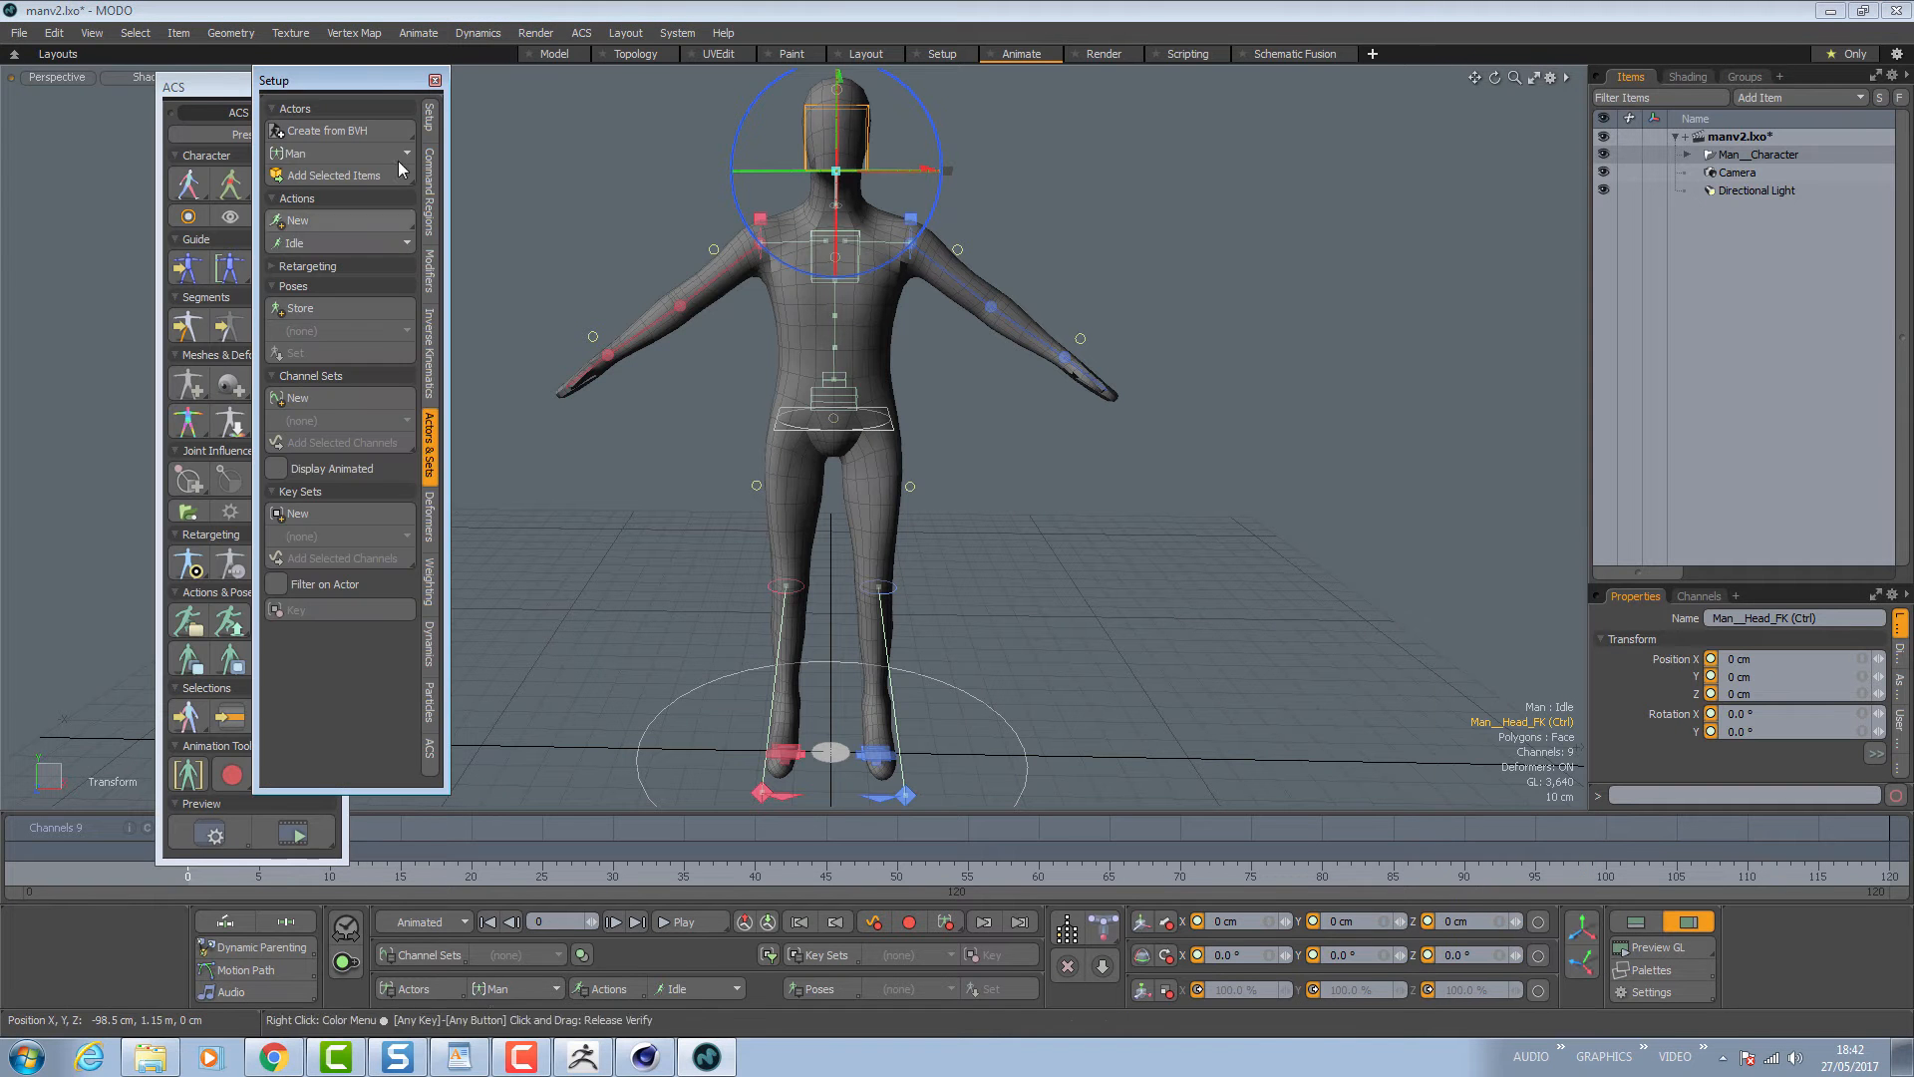
drag(359, 82, 501, 98)
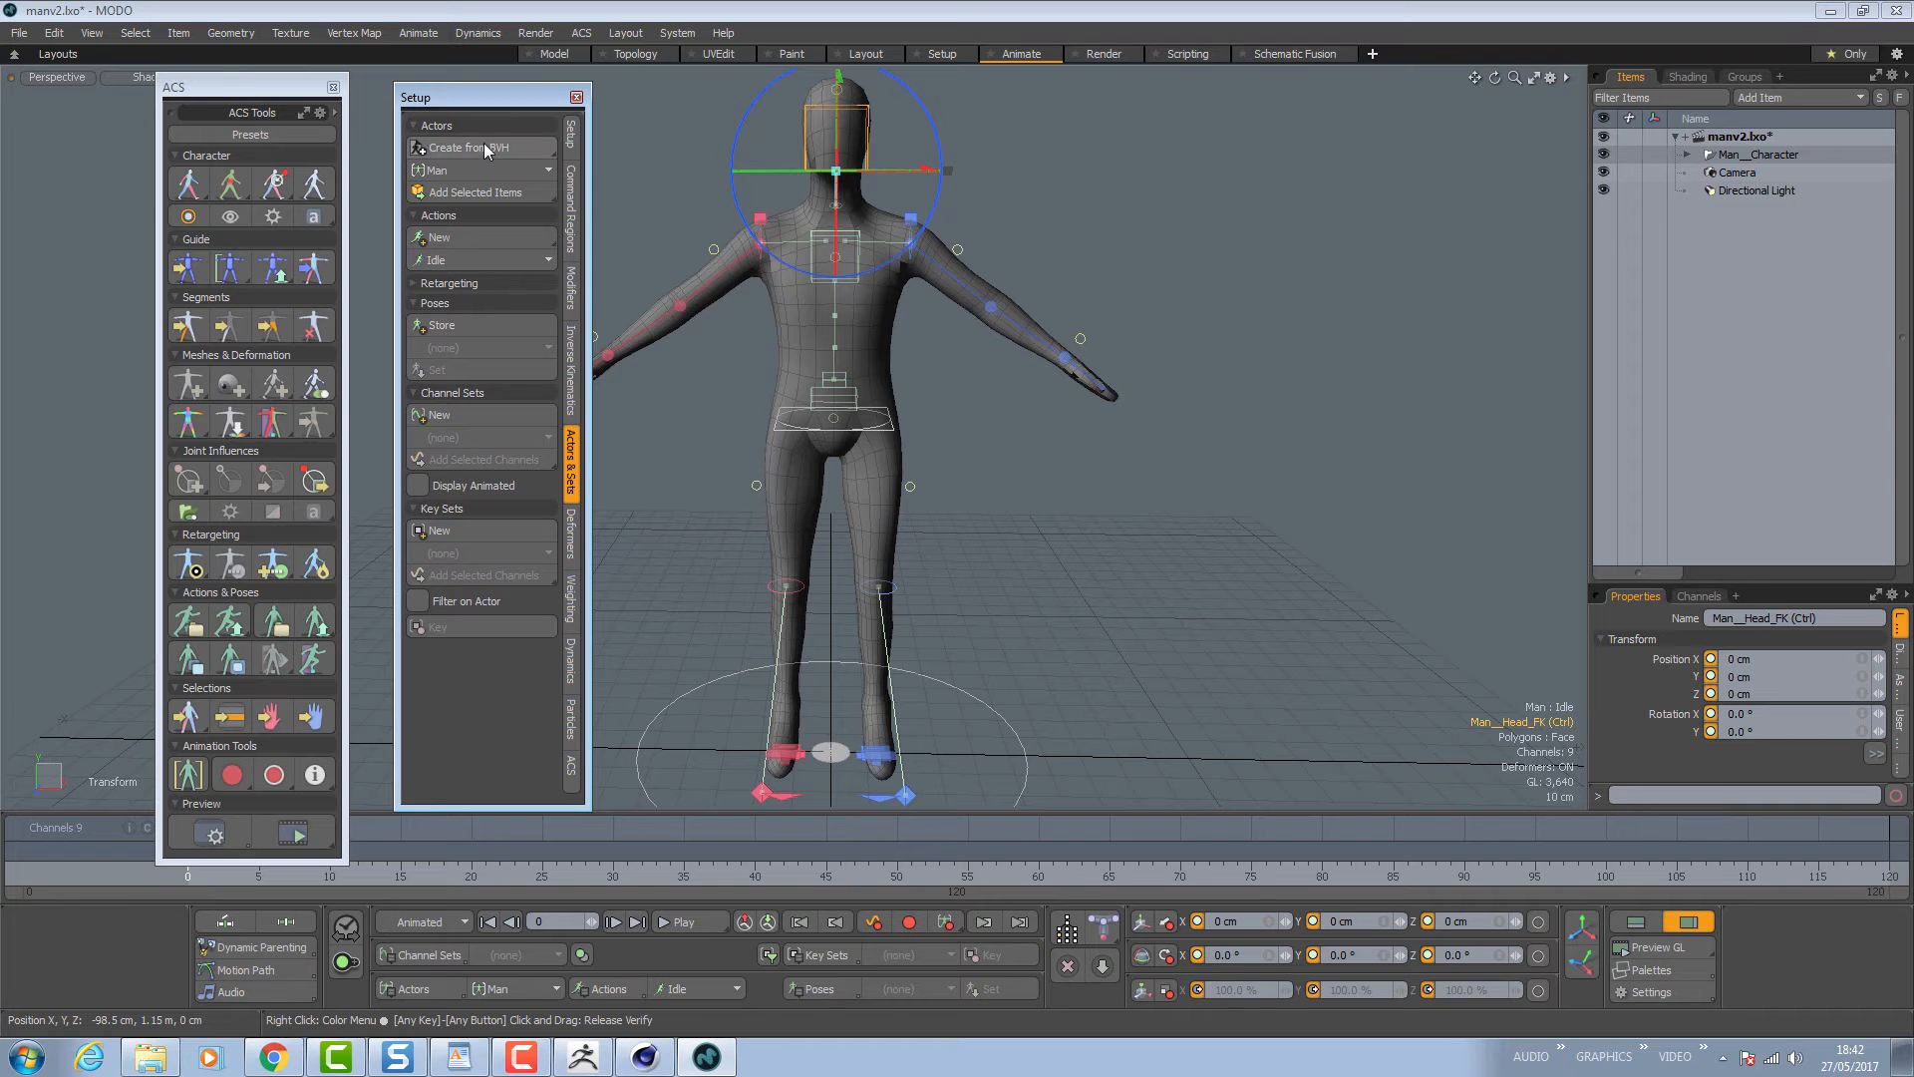
click(483, 147)
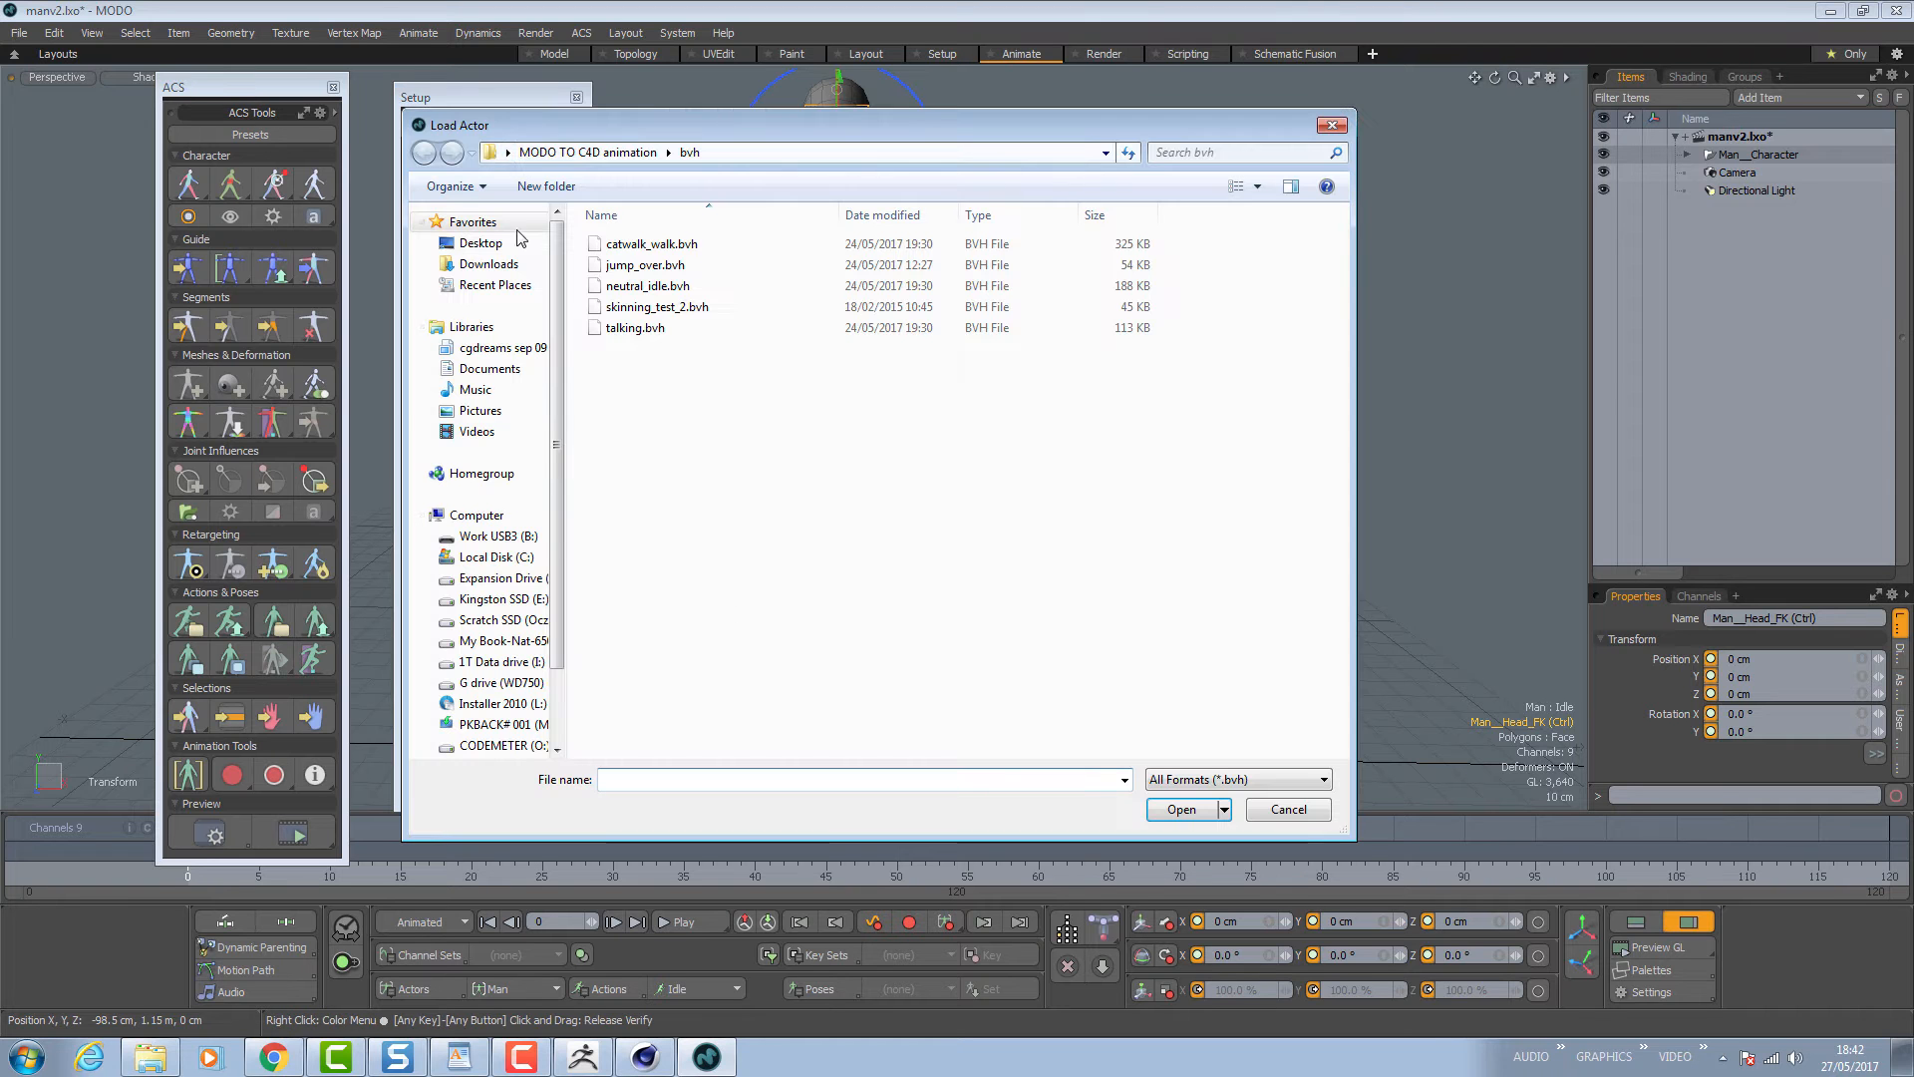
double_click(690, 289)
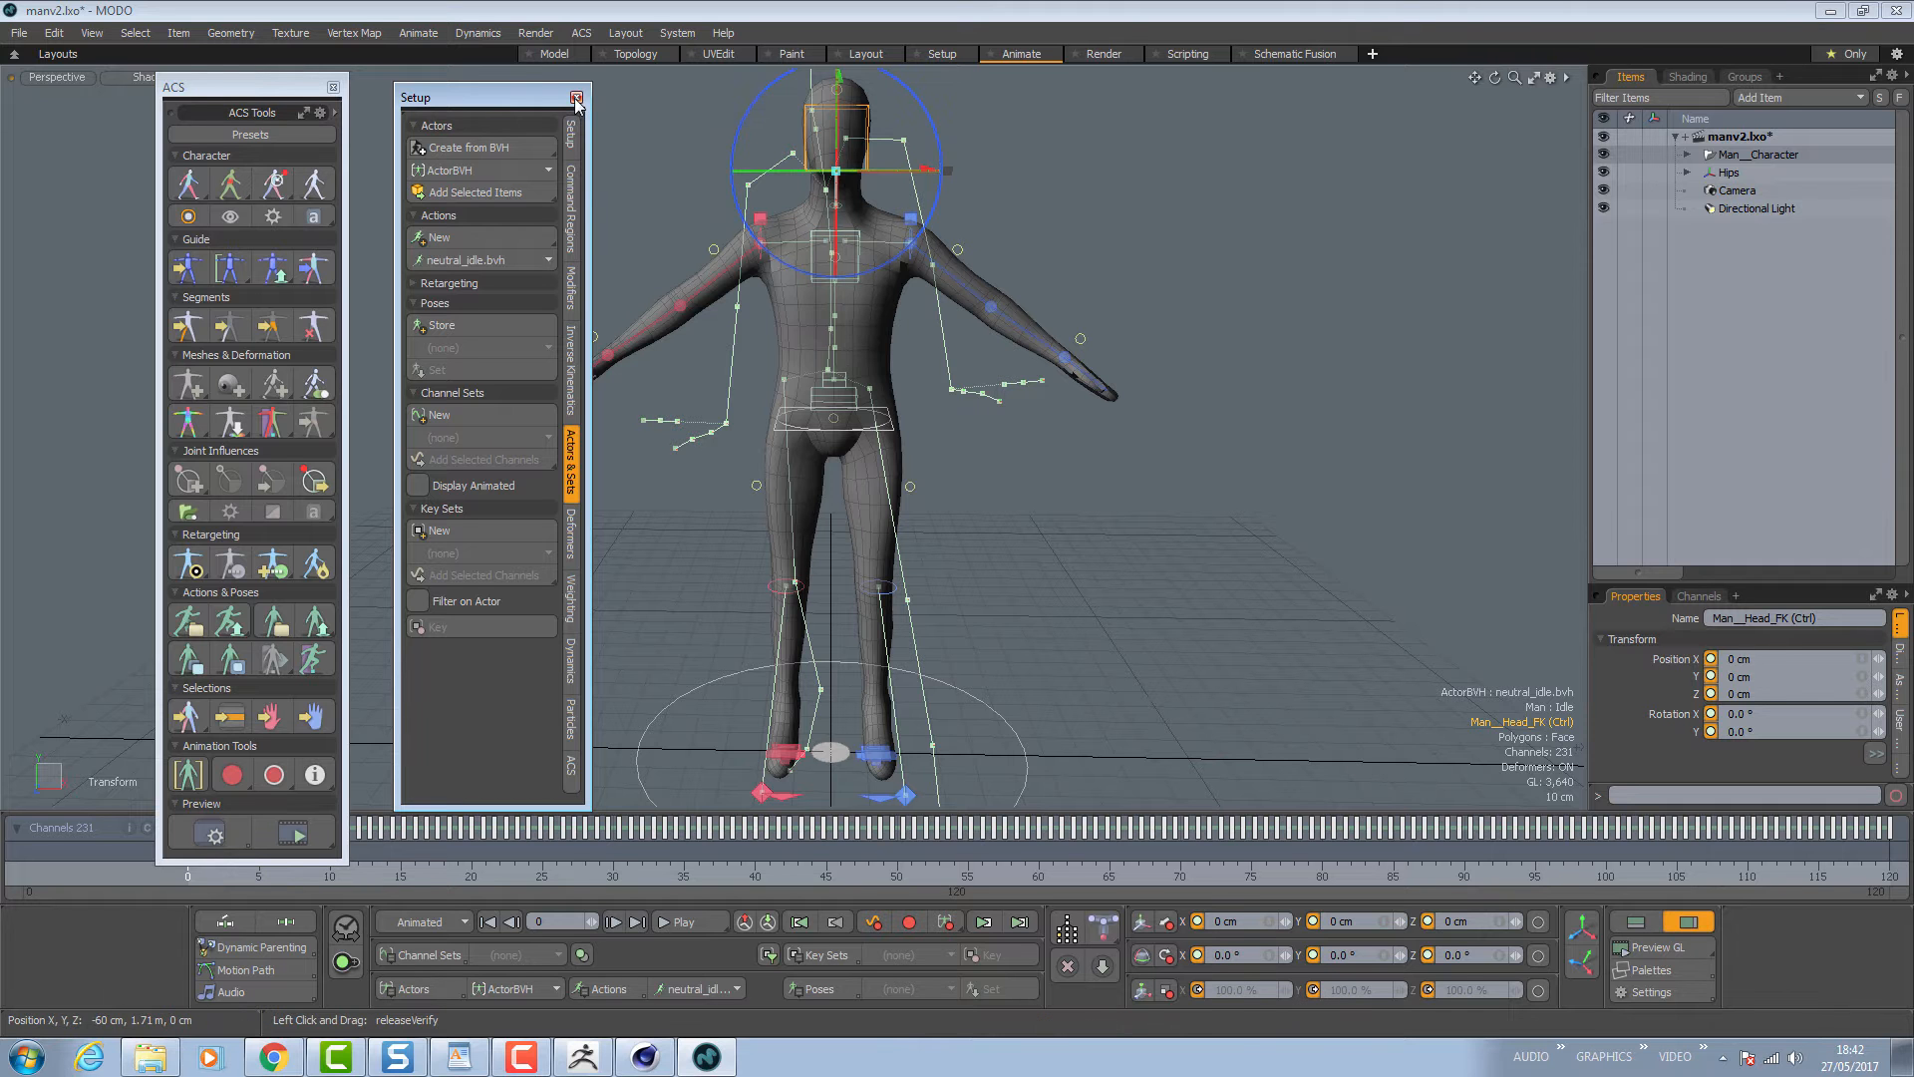
drag(523, 94, 593, 126)
click(647, 128)
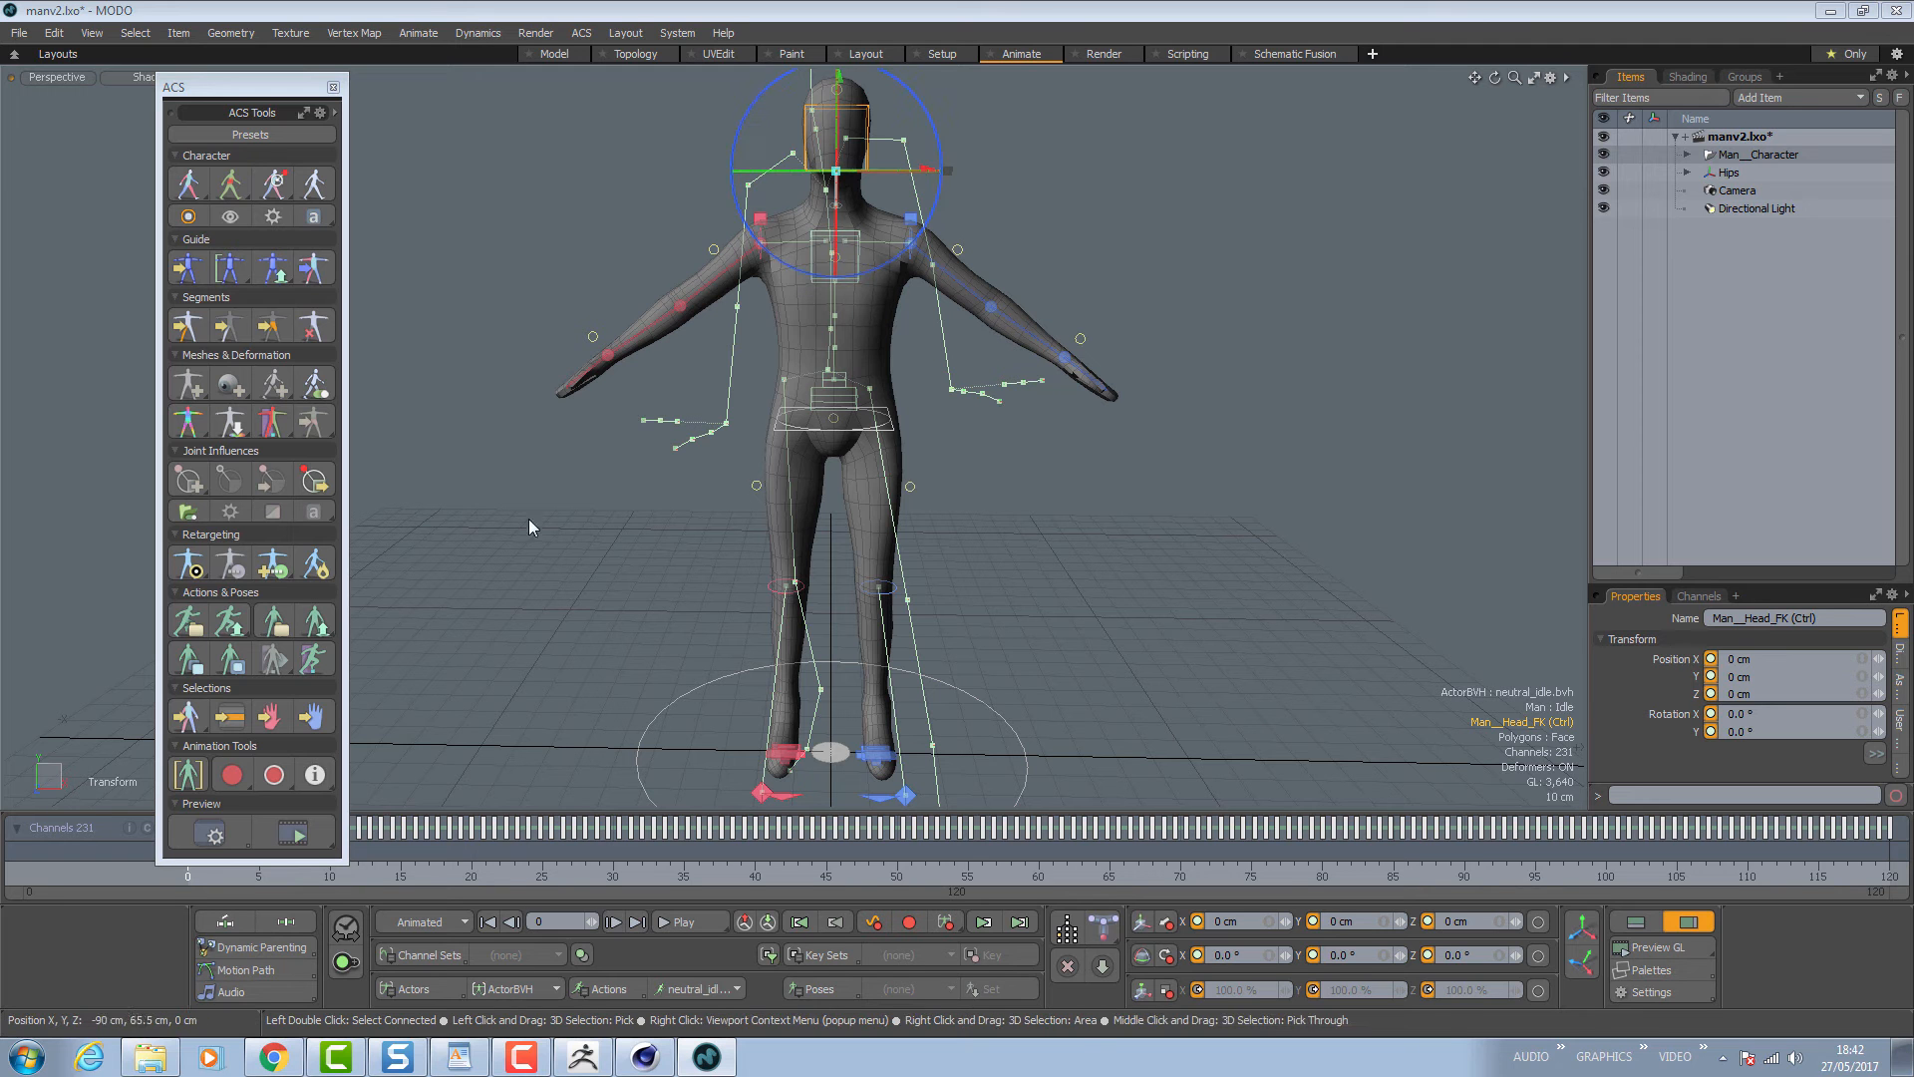
Set up retargeting between the imported Hips skeleton and the character, matching their joints without loading a retargeting map file.
click(1729, 172)
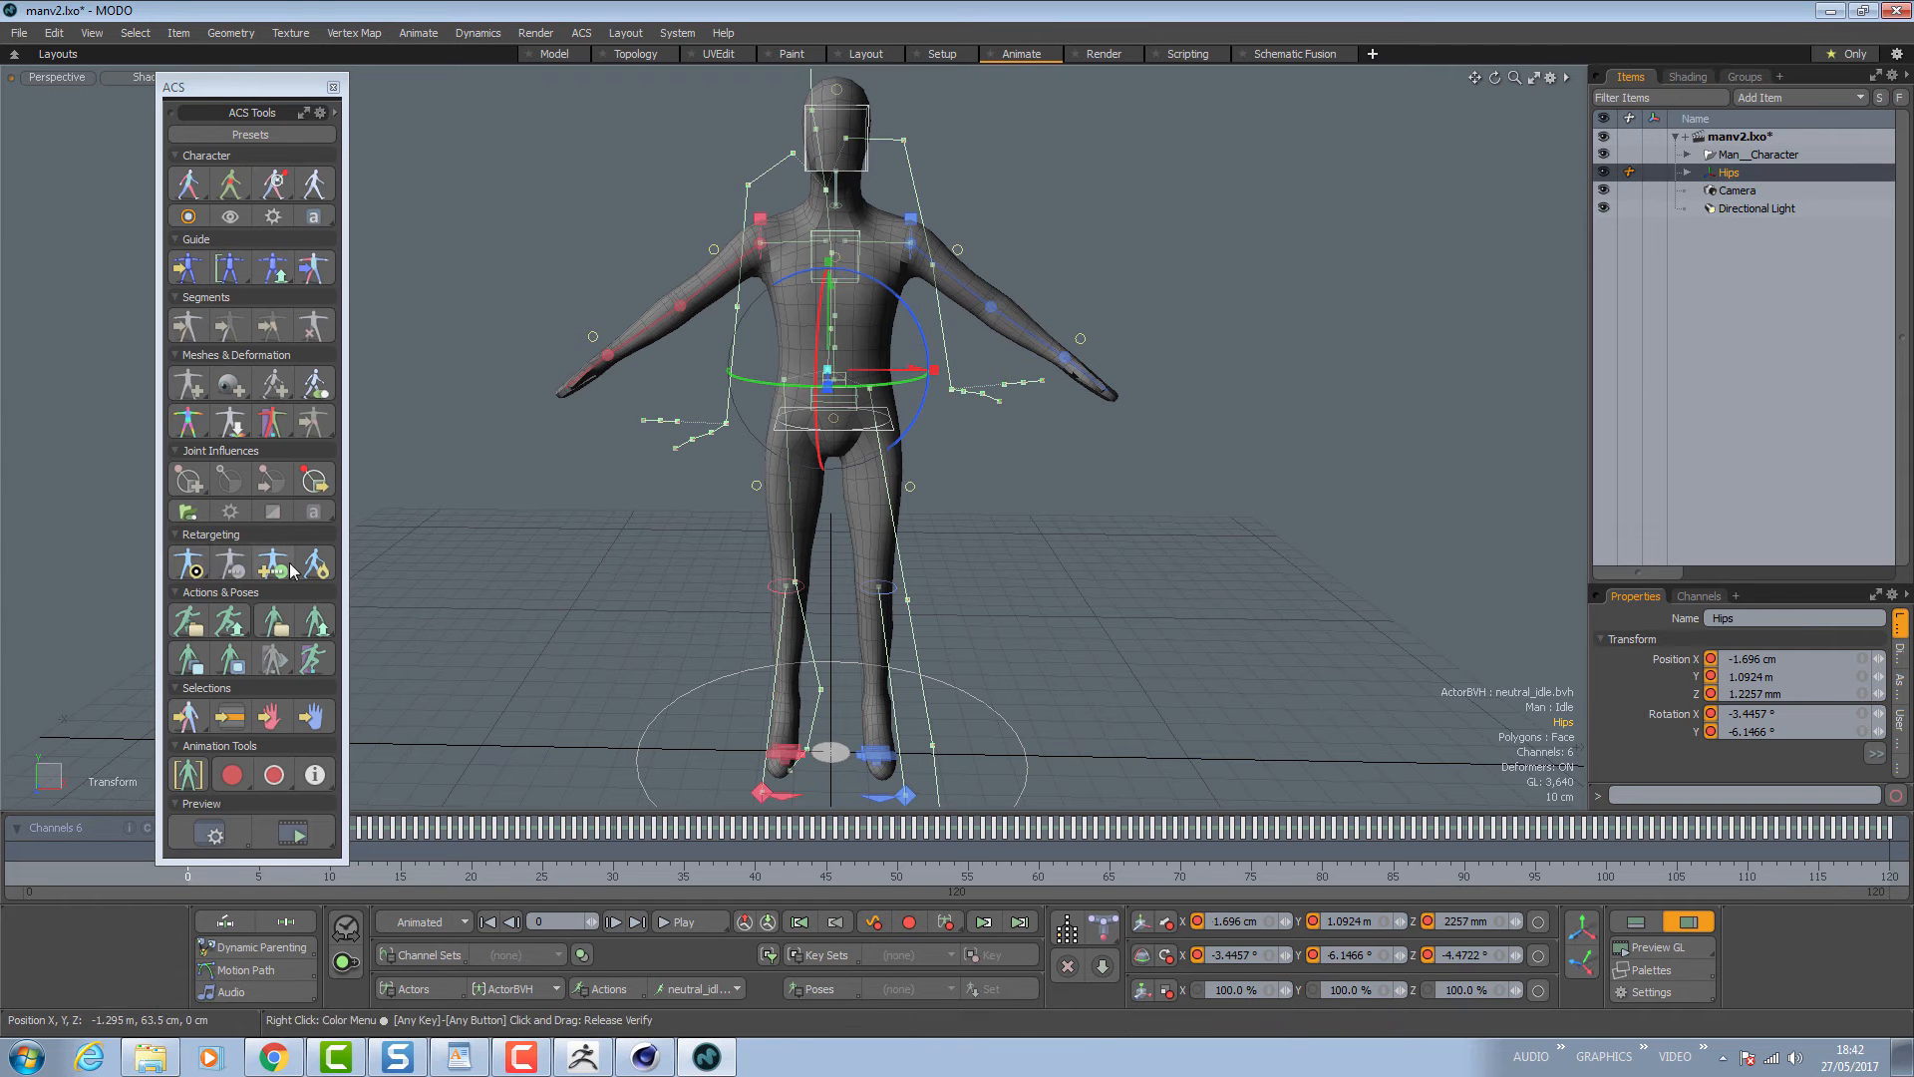
click(193, 565)
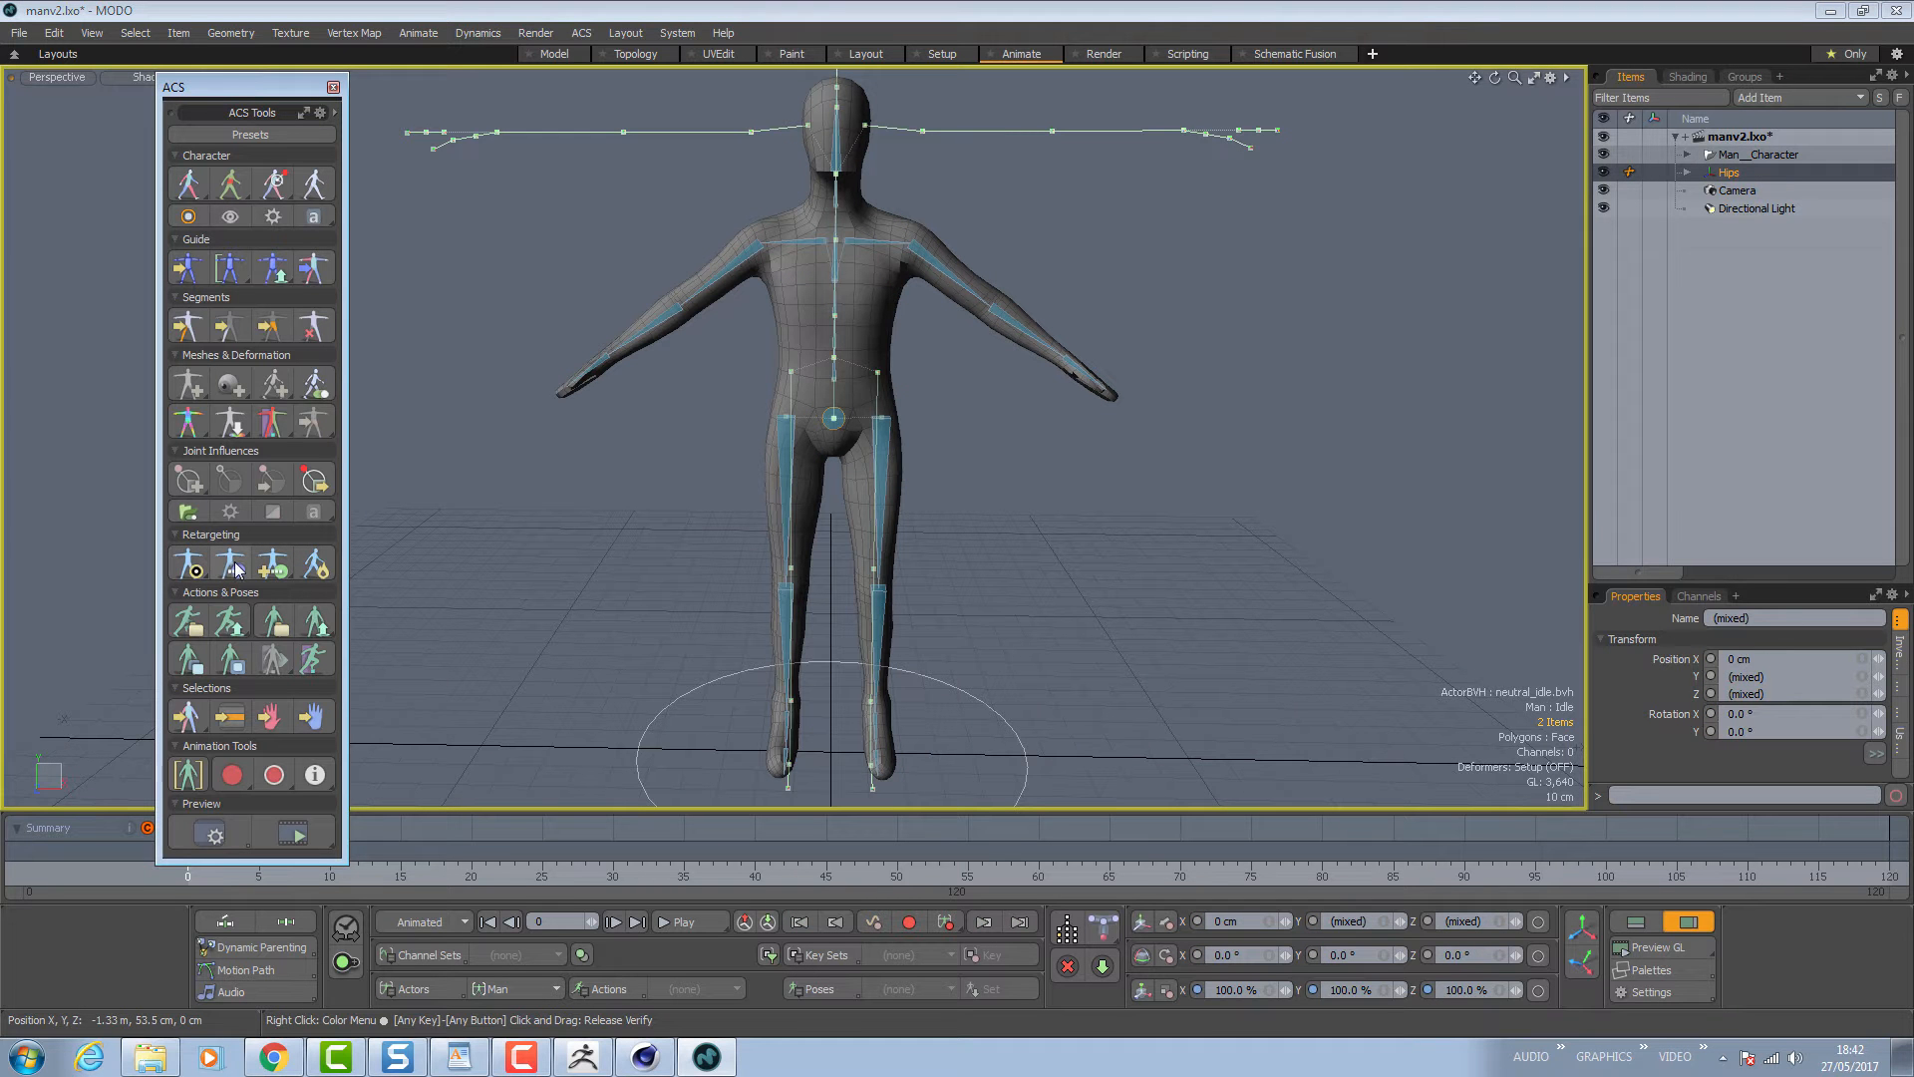
click(233, 565)
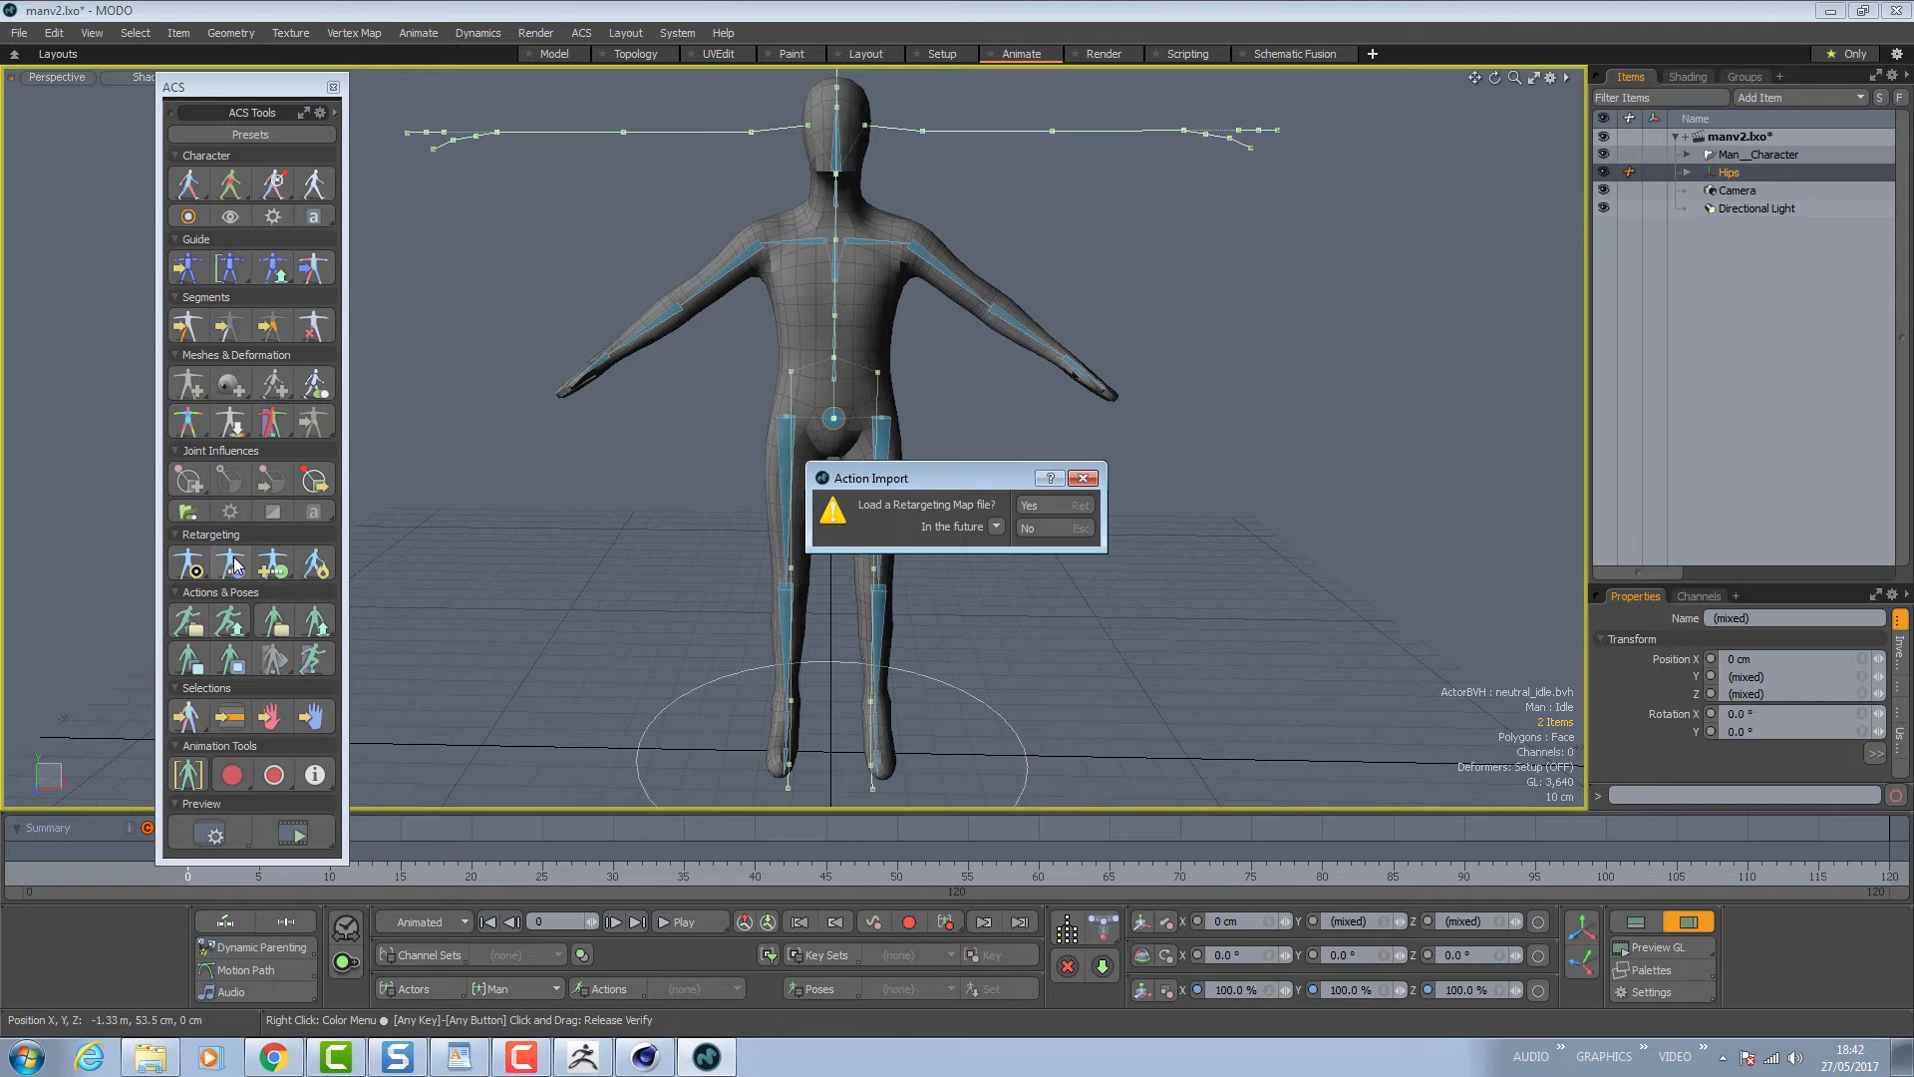
click(1061, 526)
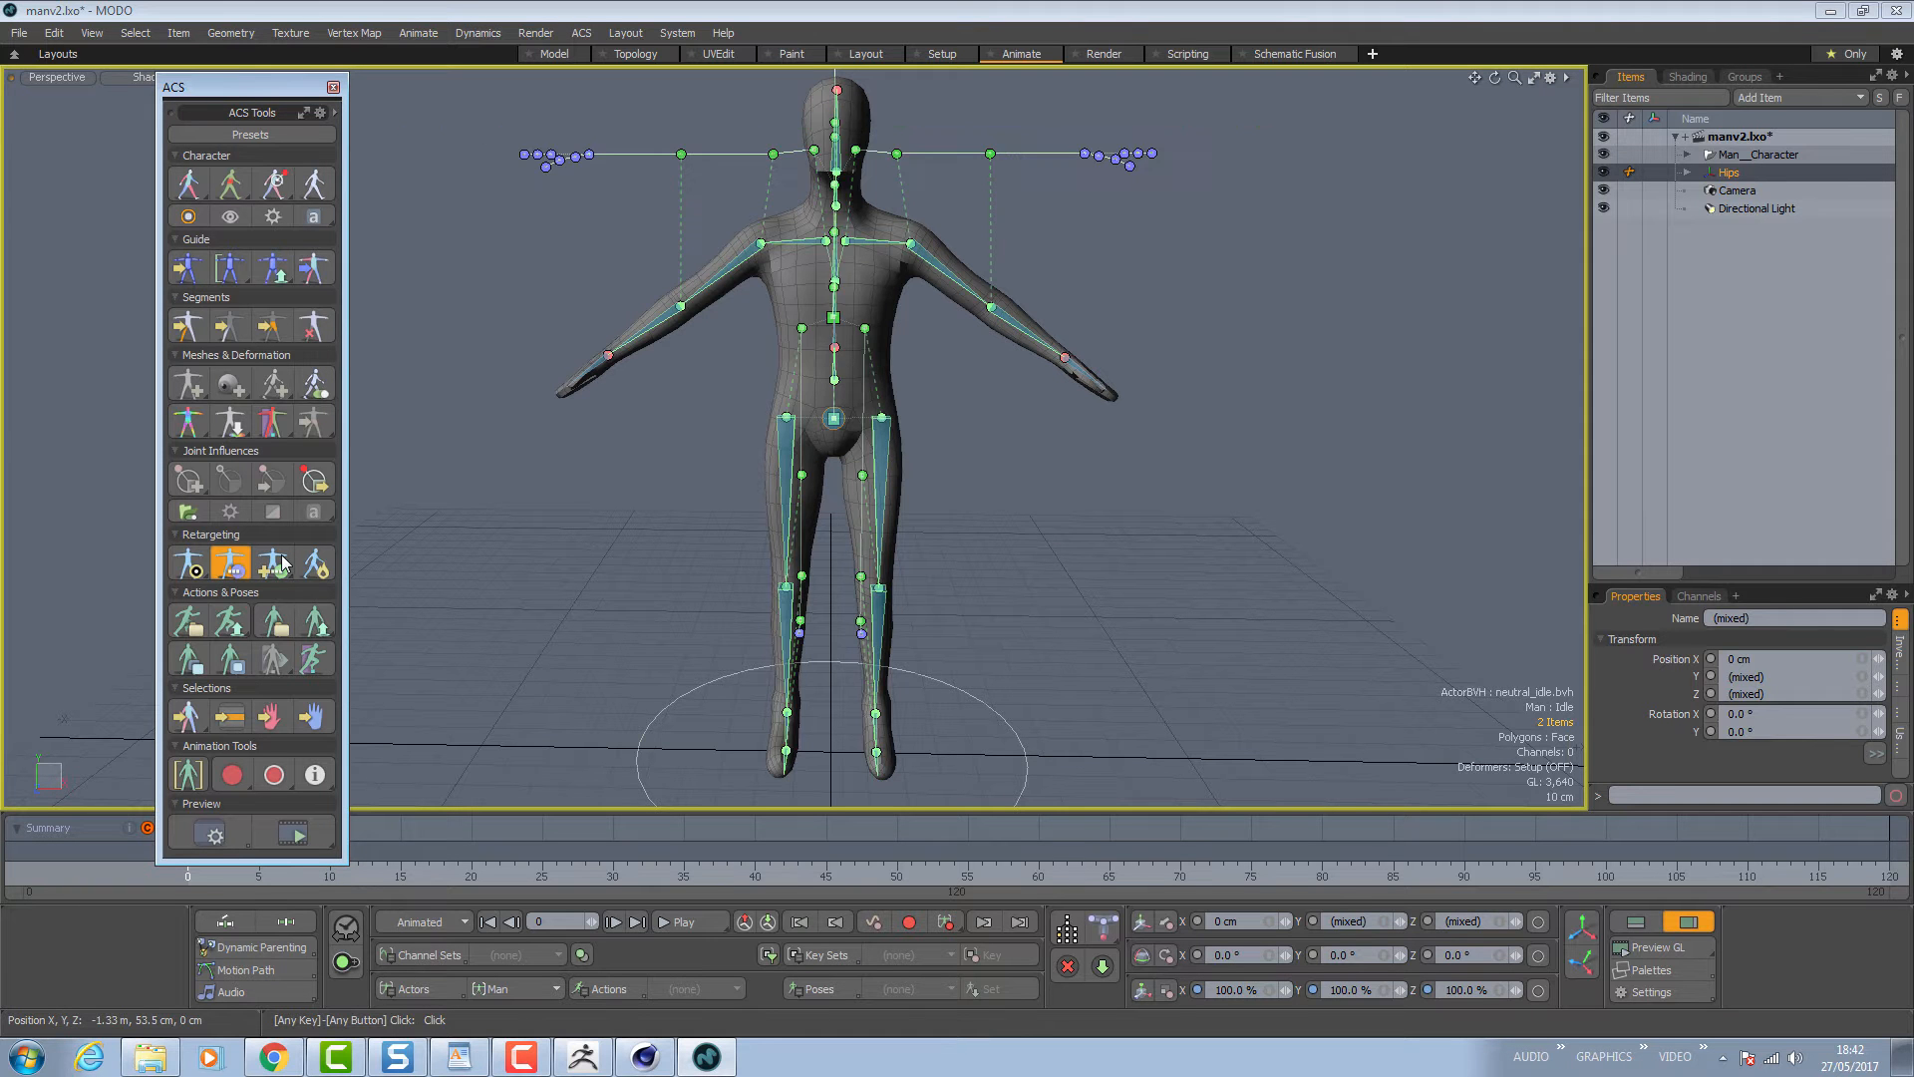
alt+drag(811, 370, 962, 424)
scroll(837, 429, down, 3)
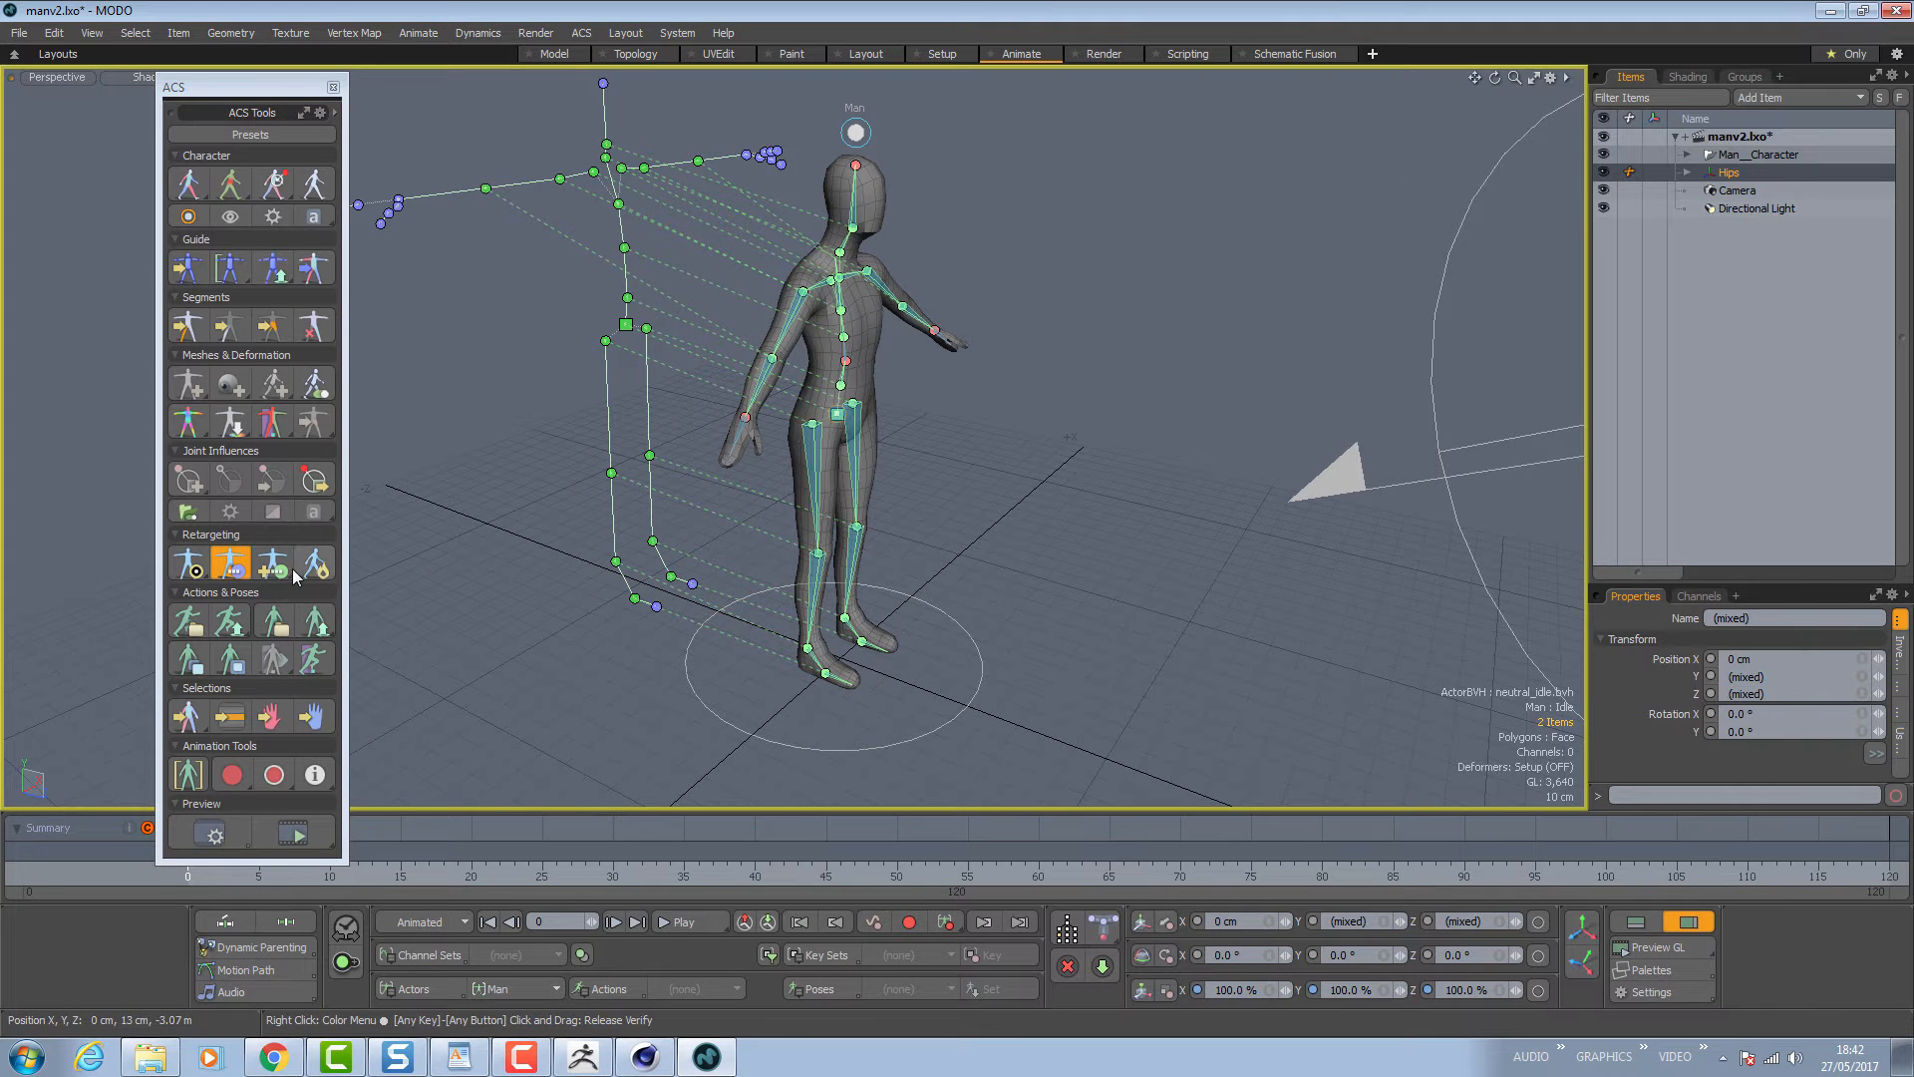
Apply the retargeting to the character, bake it from frame 0 to 210, and scrub through the motion.
click(277, 567)
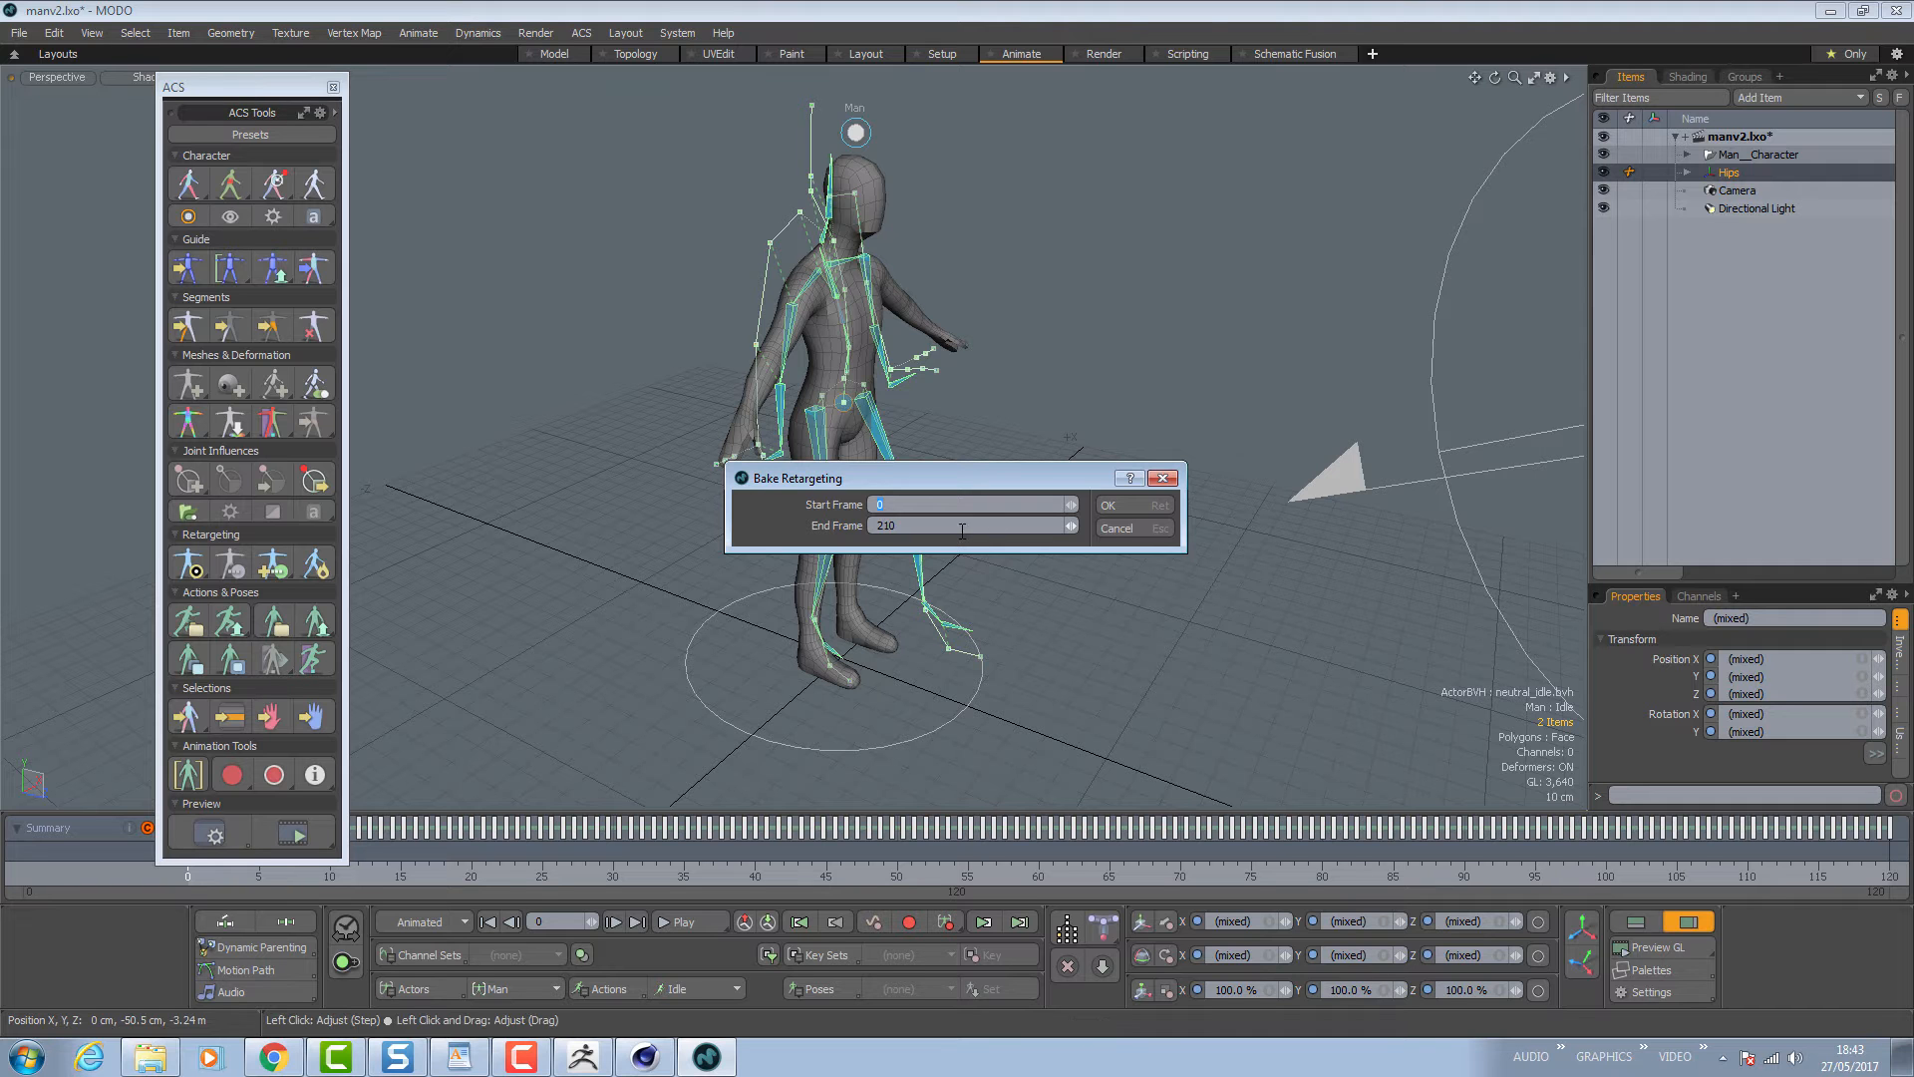
click(1132, 505)
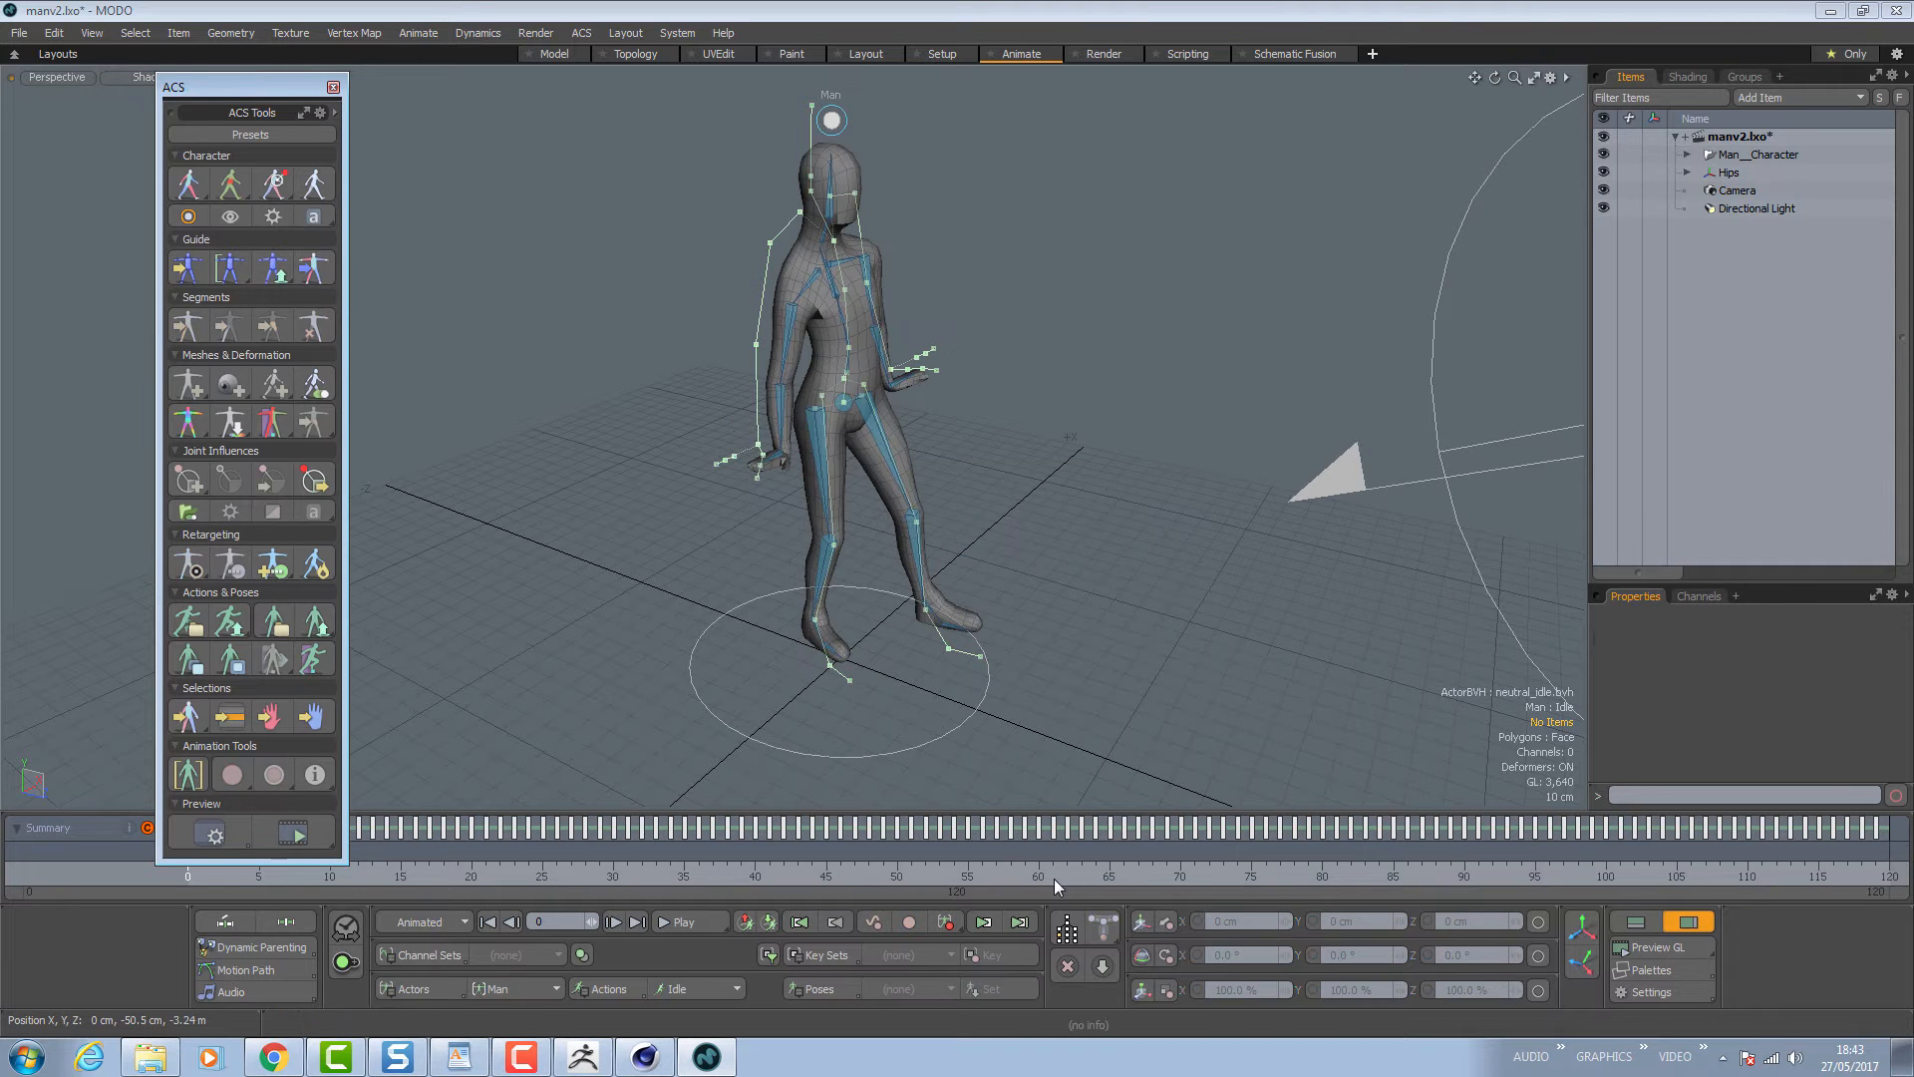
click(387, 871)
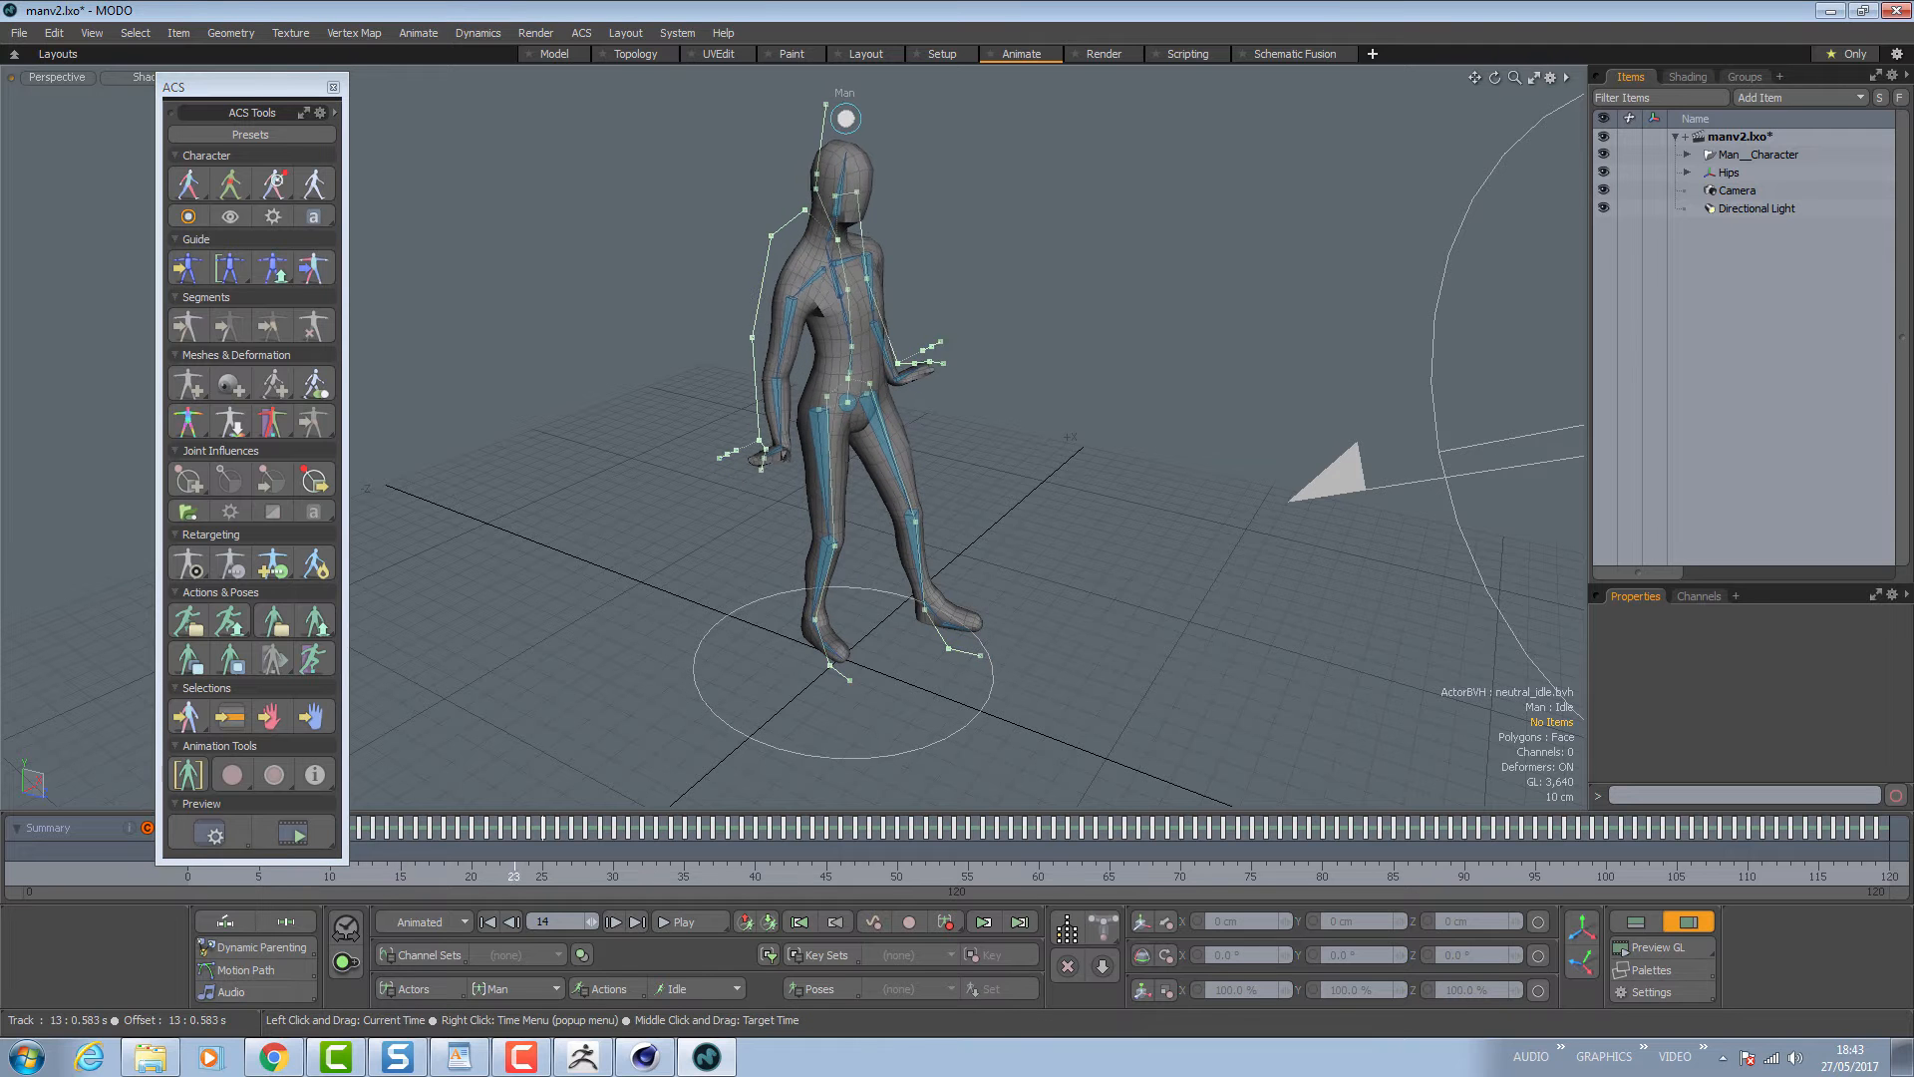
drag(1138, 874, 187, 873)
Switch the character to its animation controls and clear the view of the ACS palette.
alt+drag(767, 522, 876, 464)
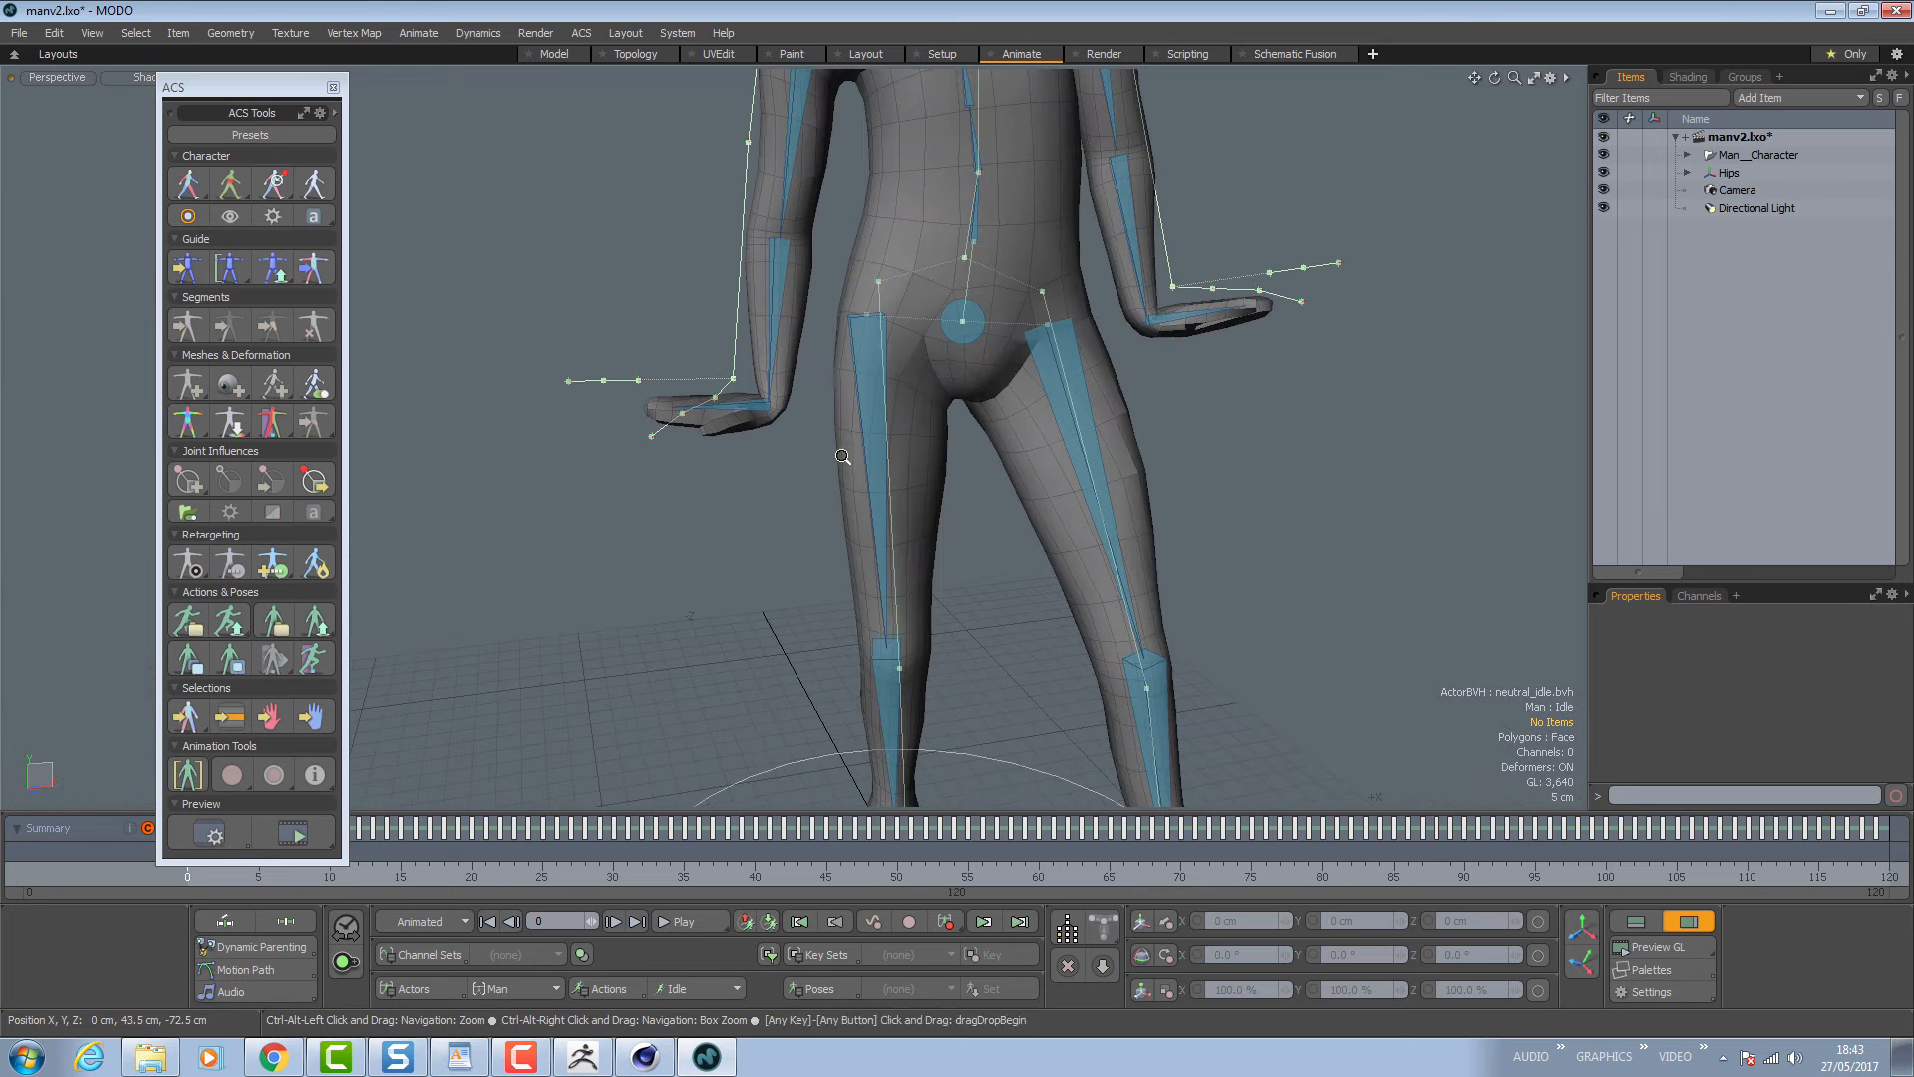
click(190, 182)
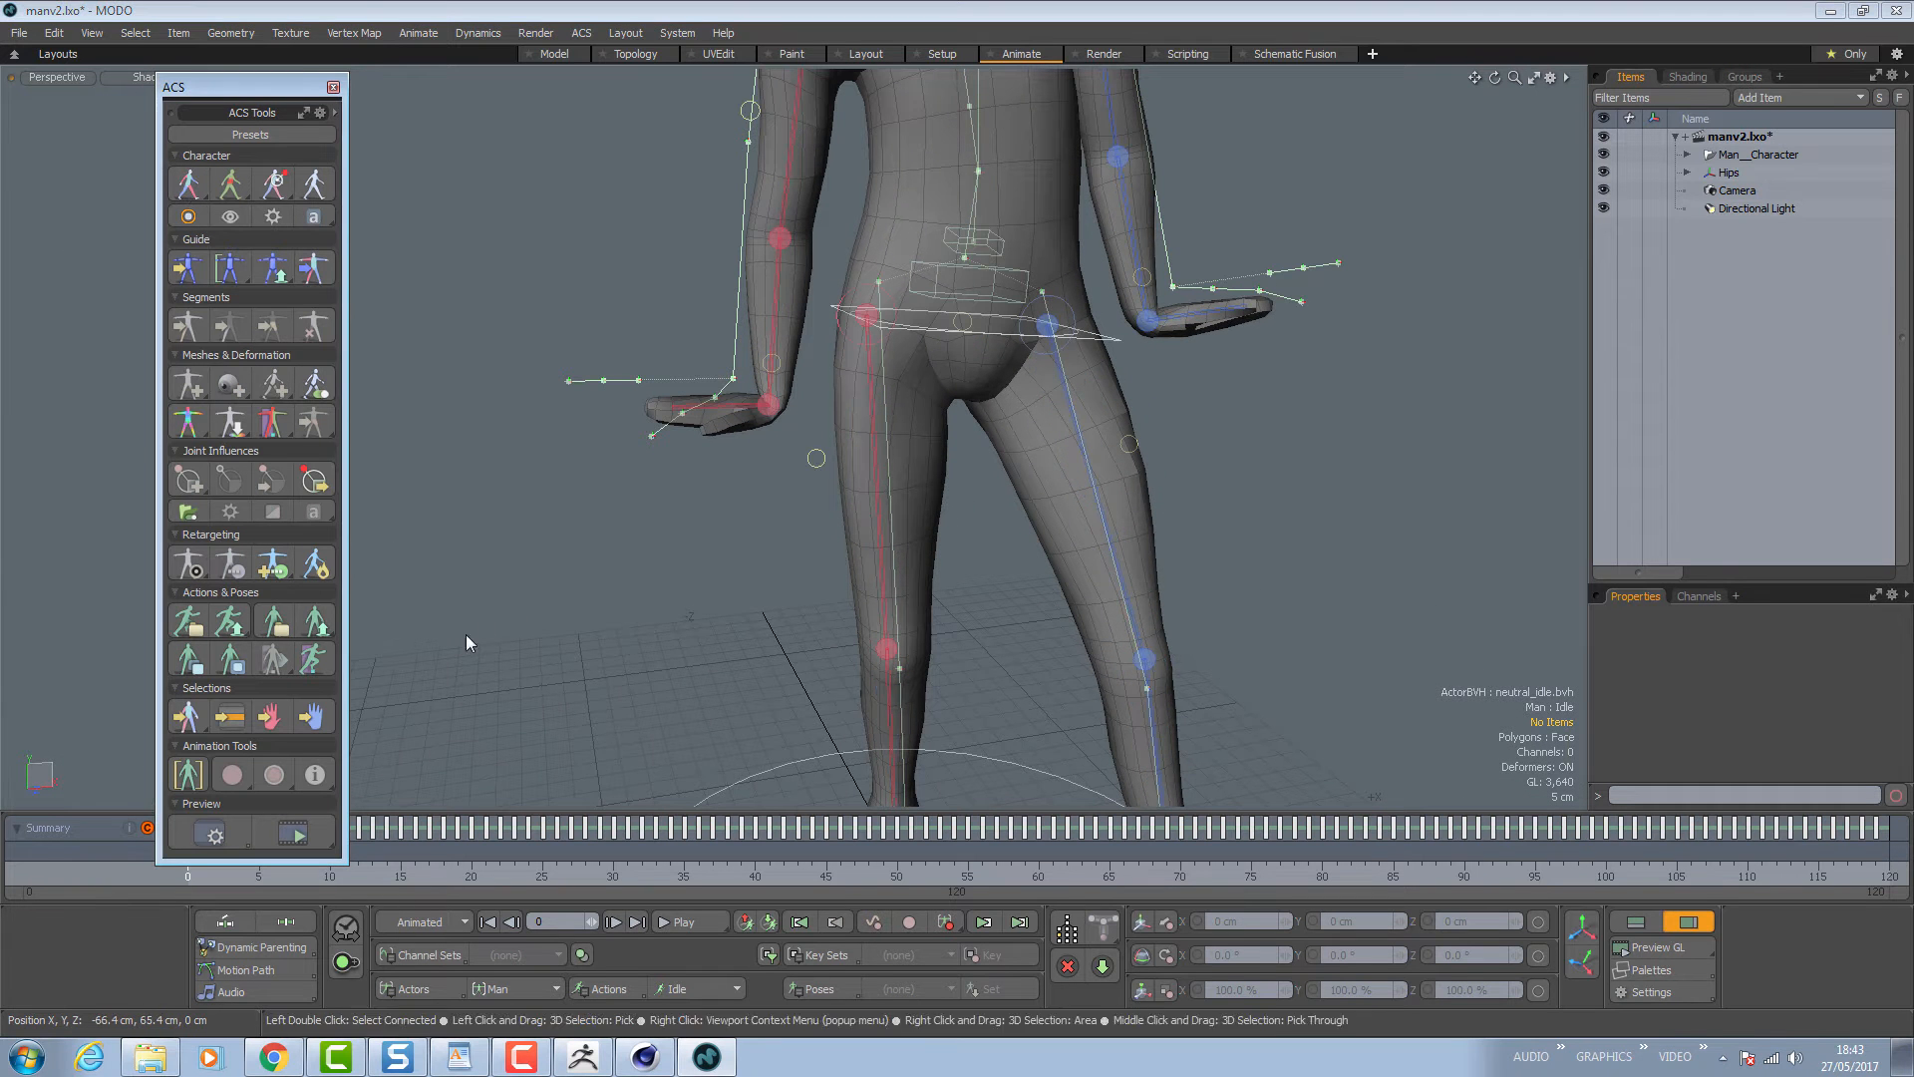
drag(260, 111, 77, 71)
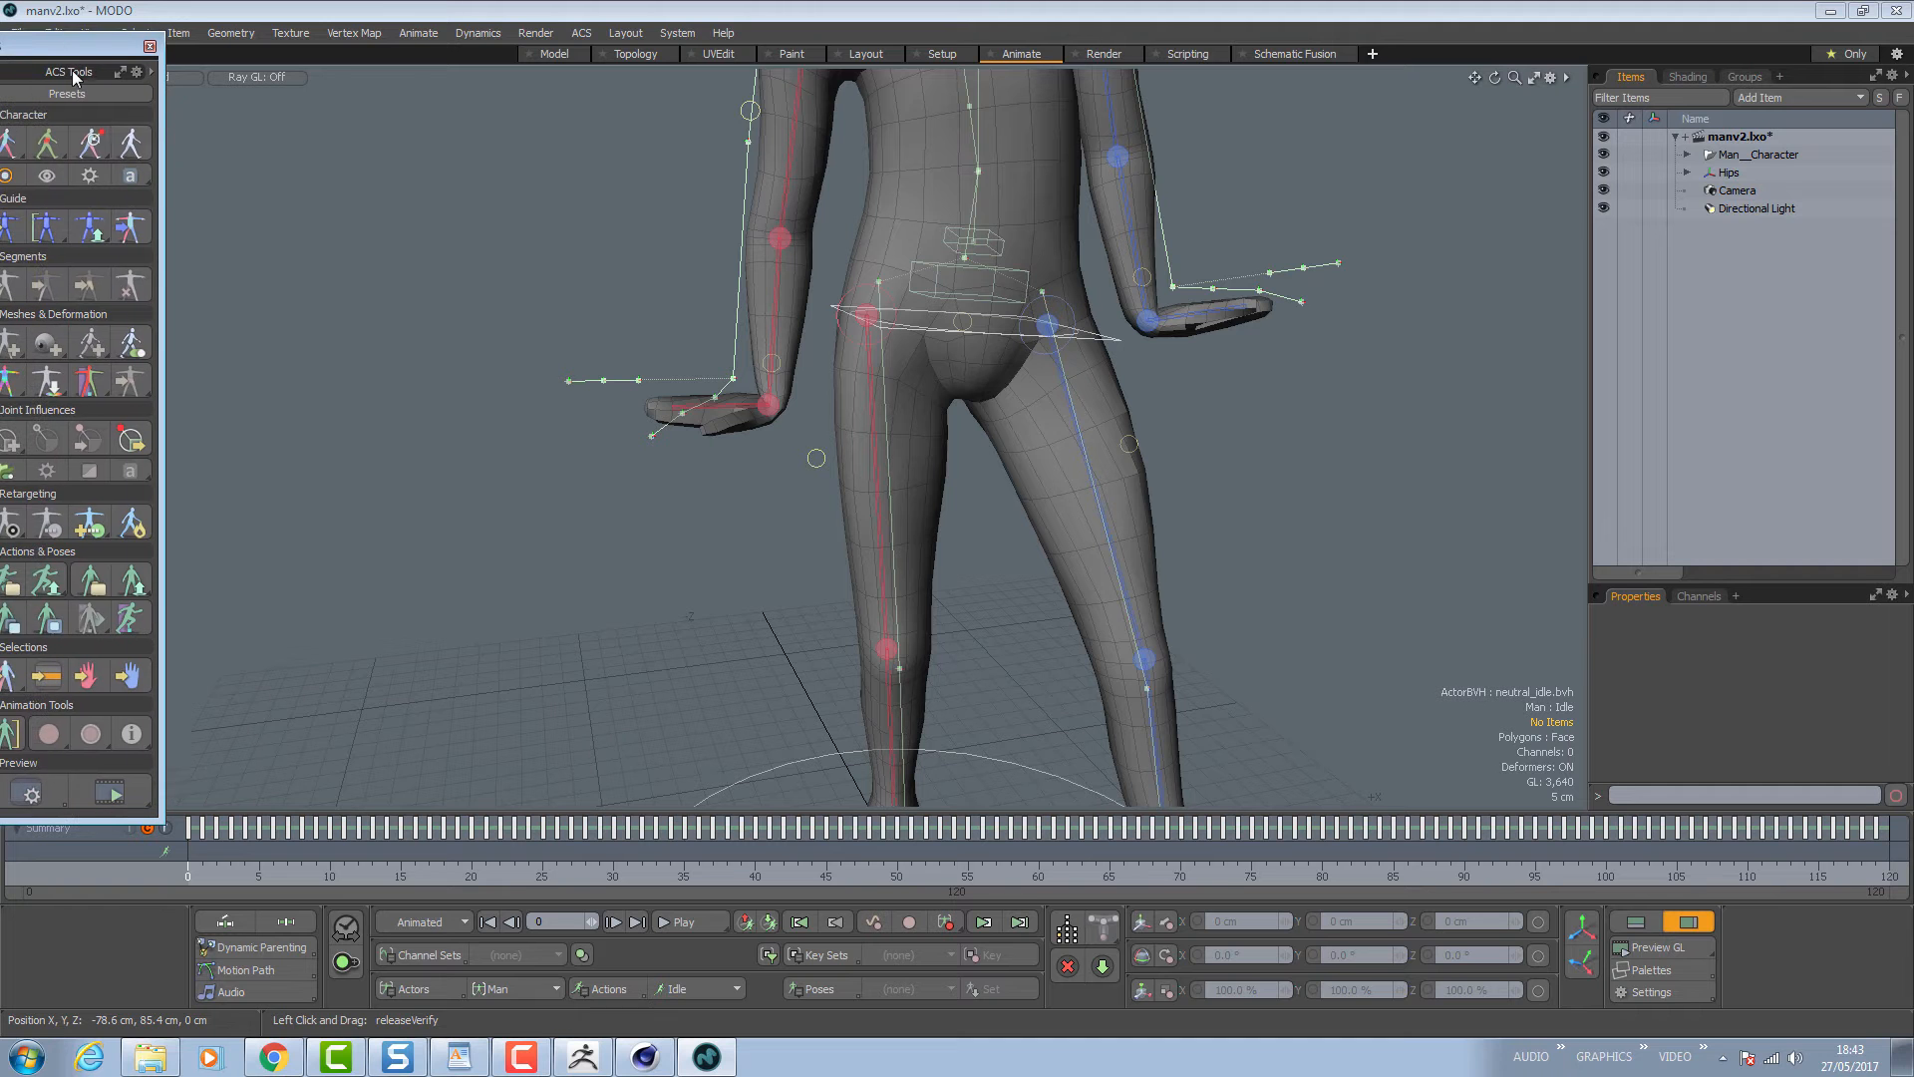
Rotate the right hand control to about 105° in X and 21.5° in Y, and key it at frame 0.
click(764, 410)
drag(727, 329, 934, 438)
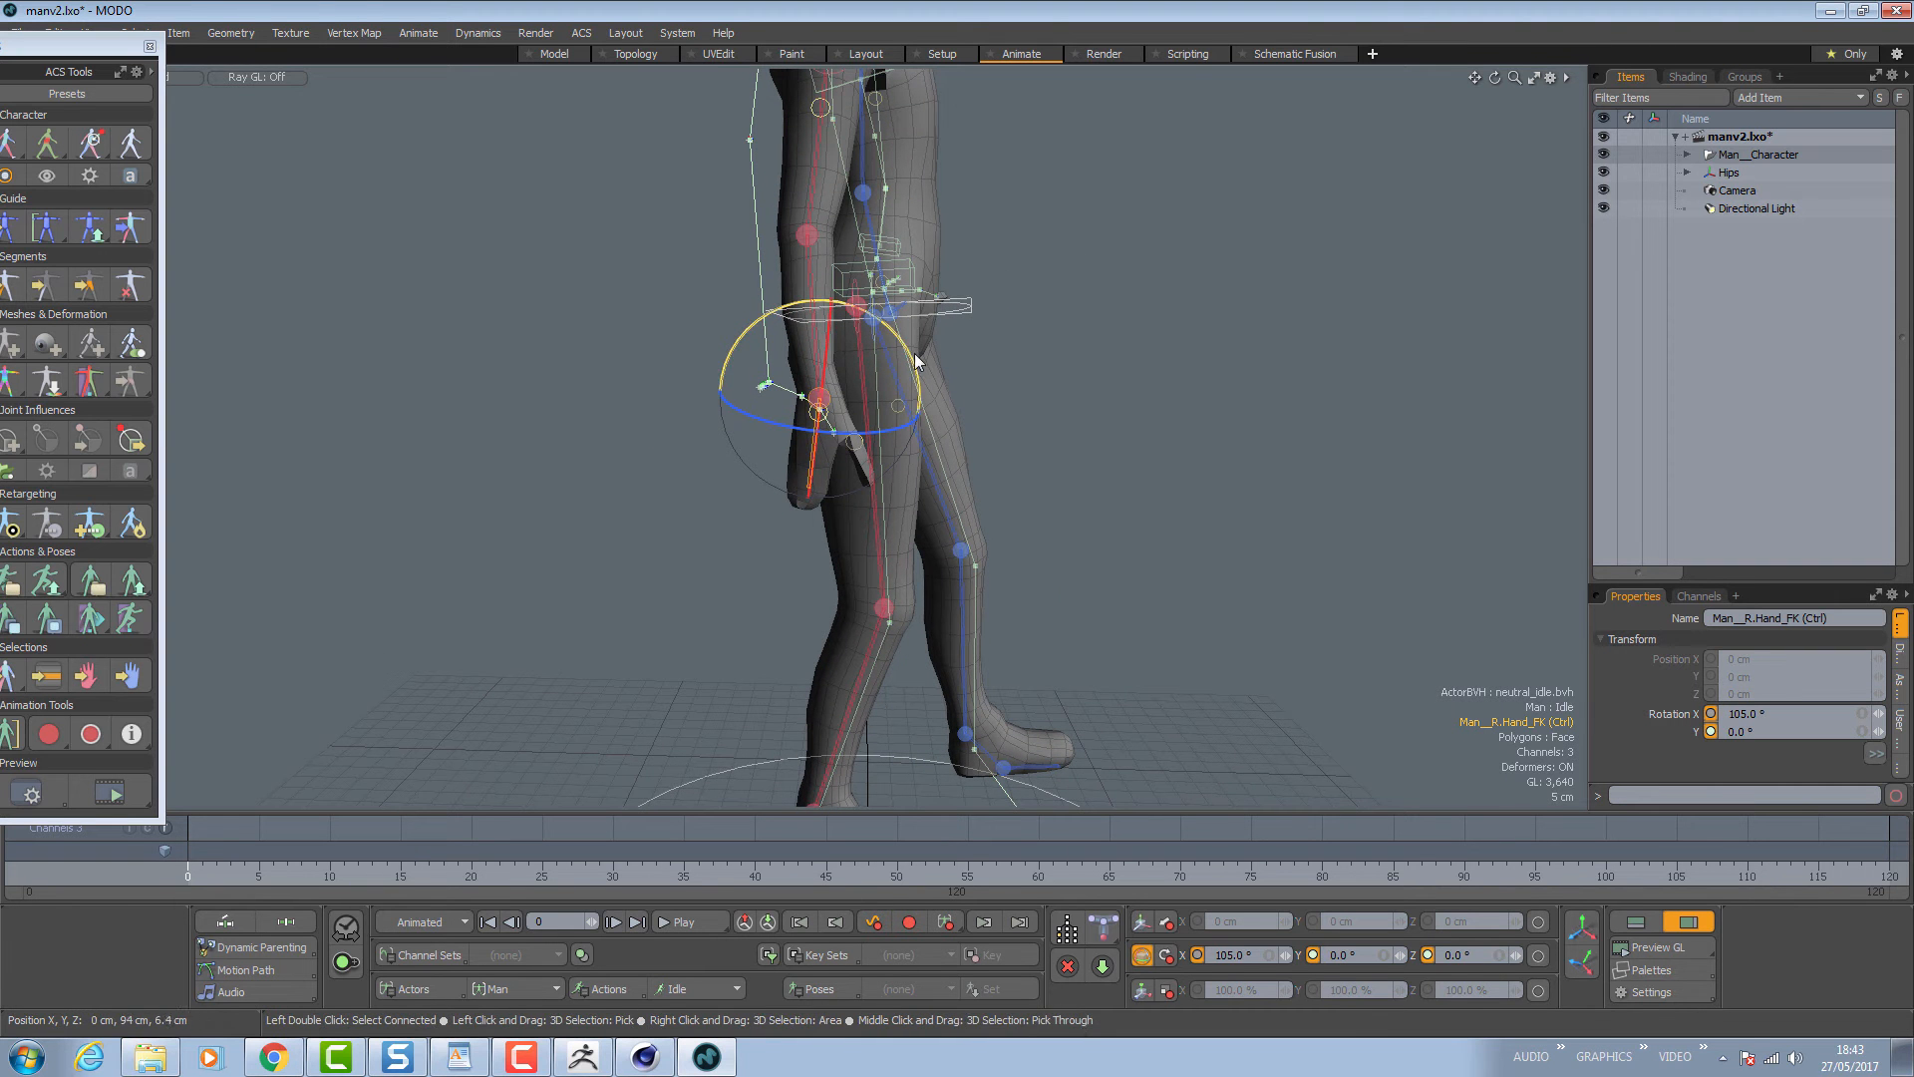
drag(915, 359, 900, 336)
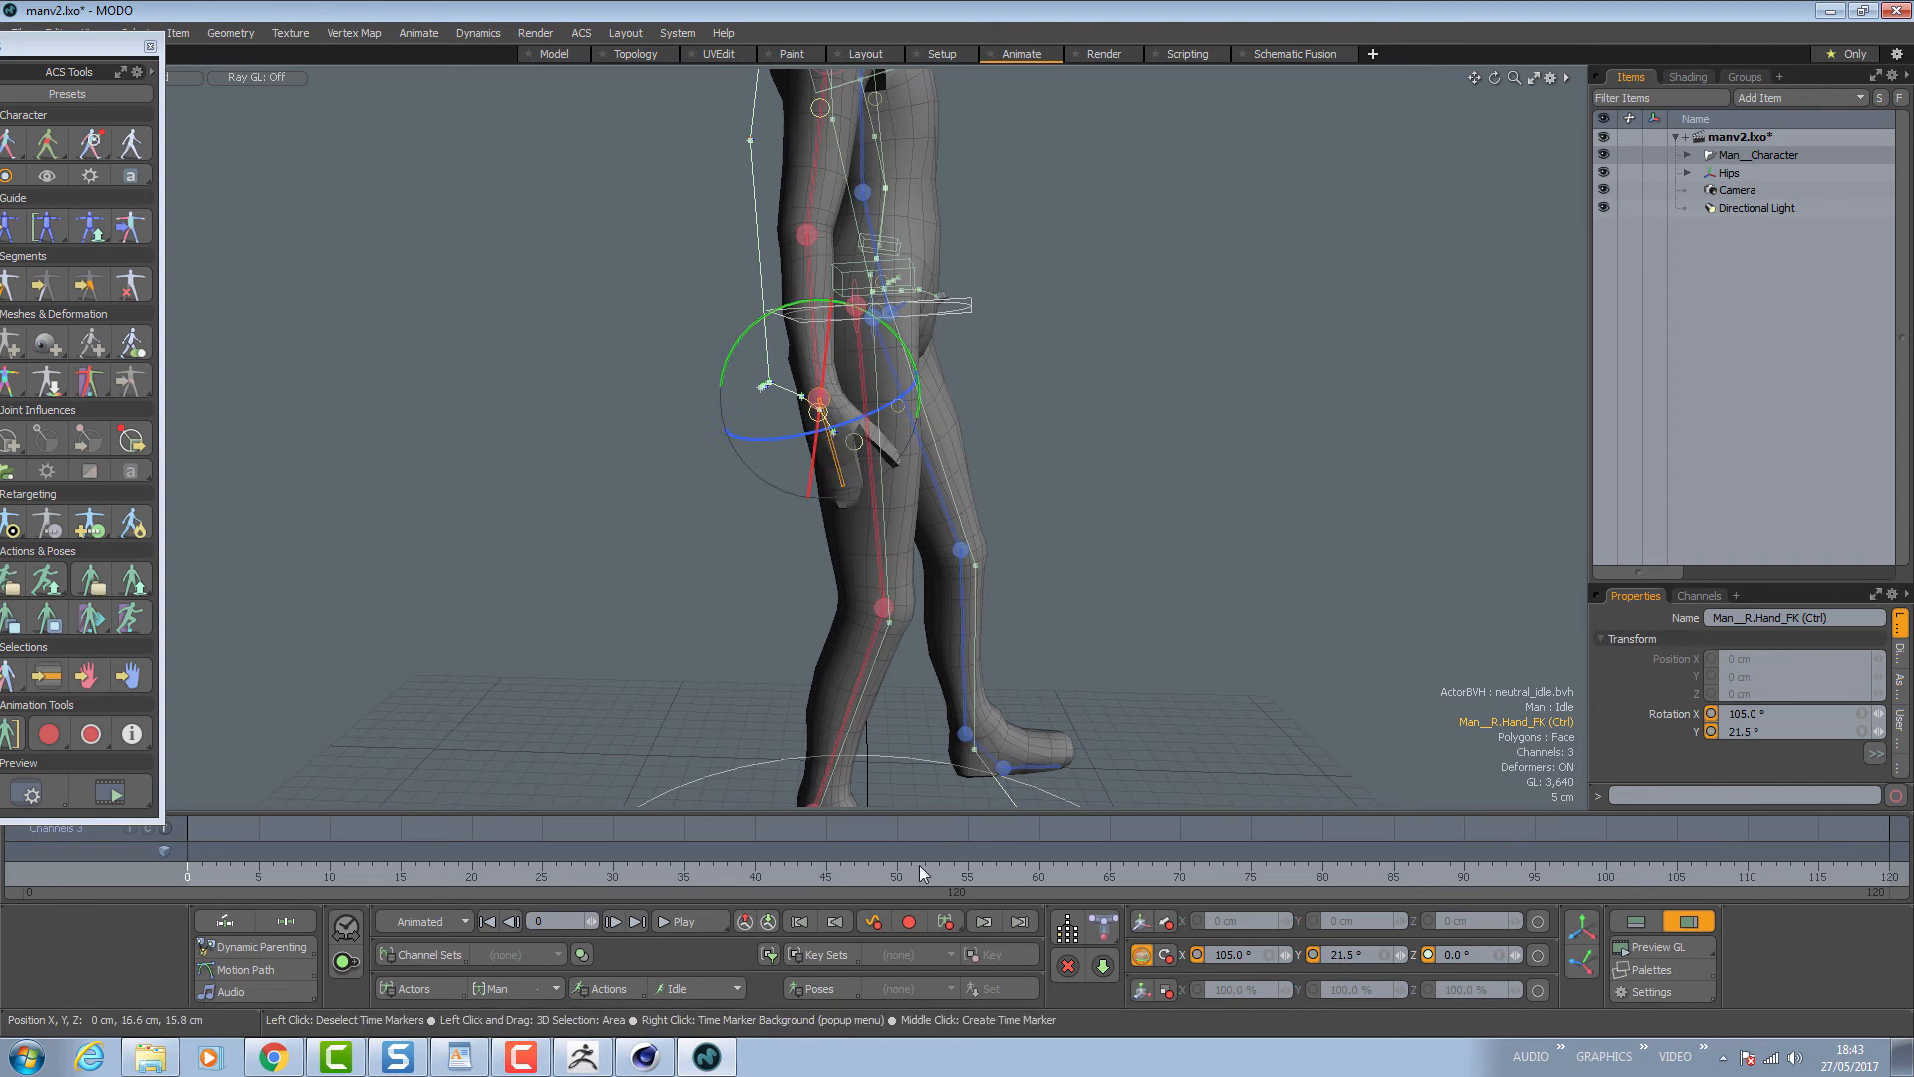
click(873, 922)
alt+drag(482, 384, 399, 401)
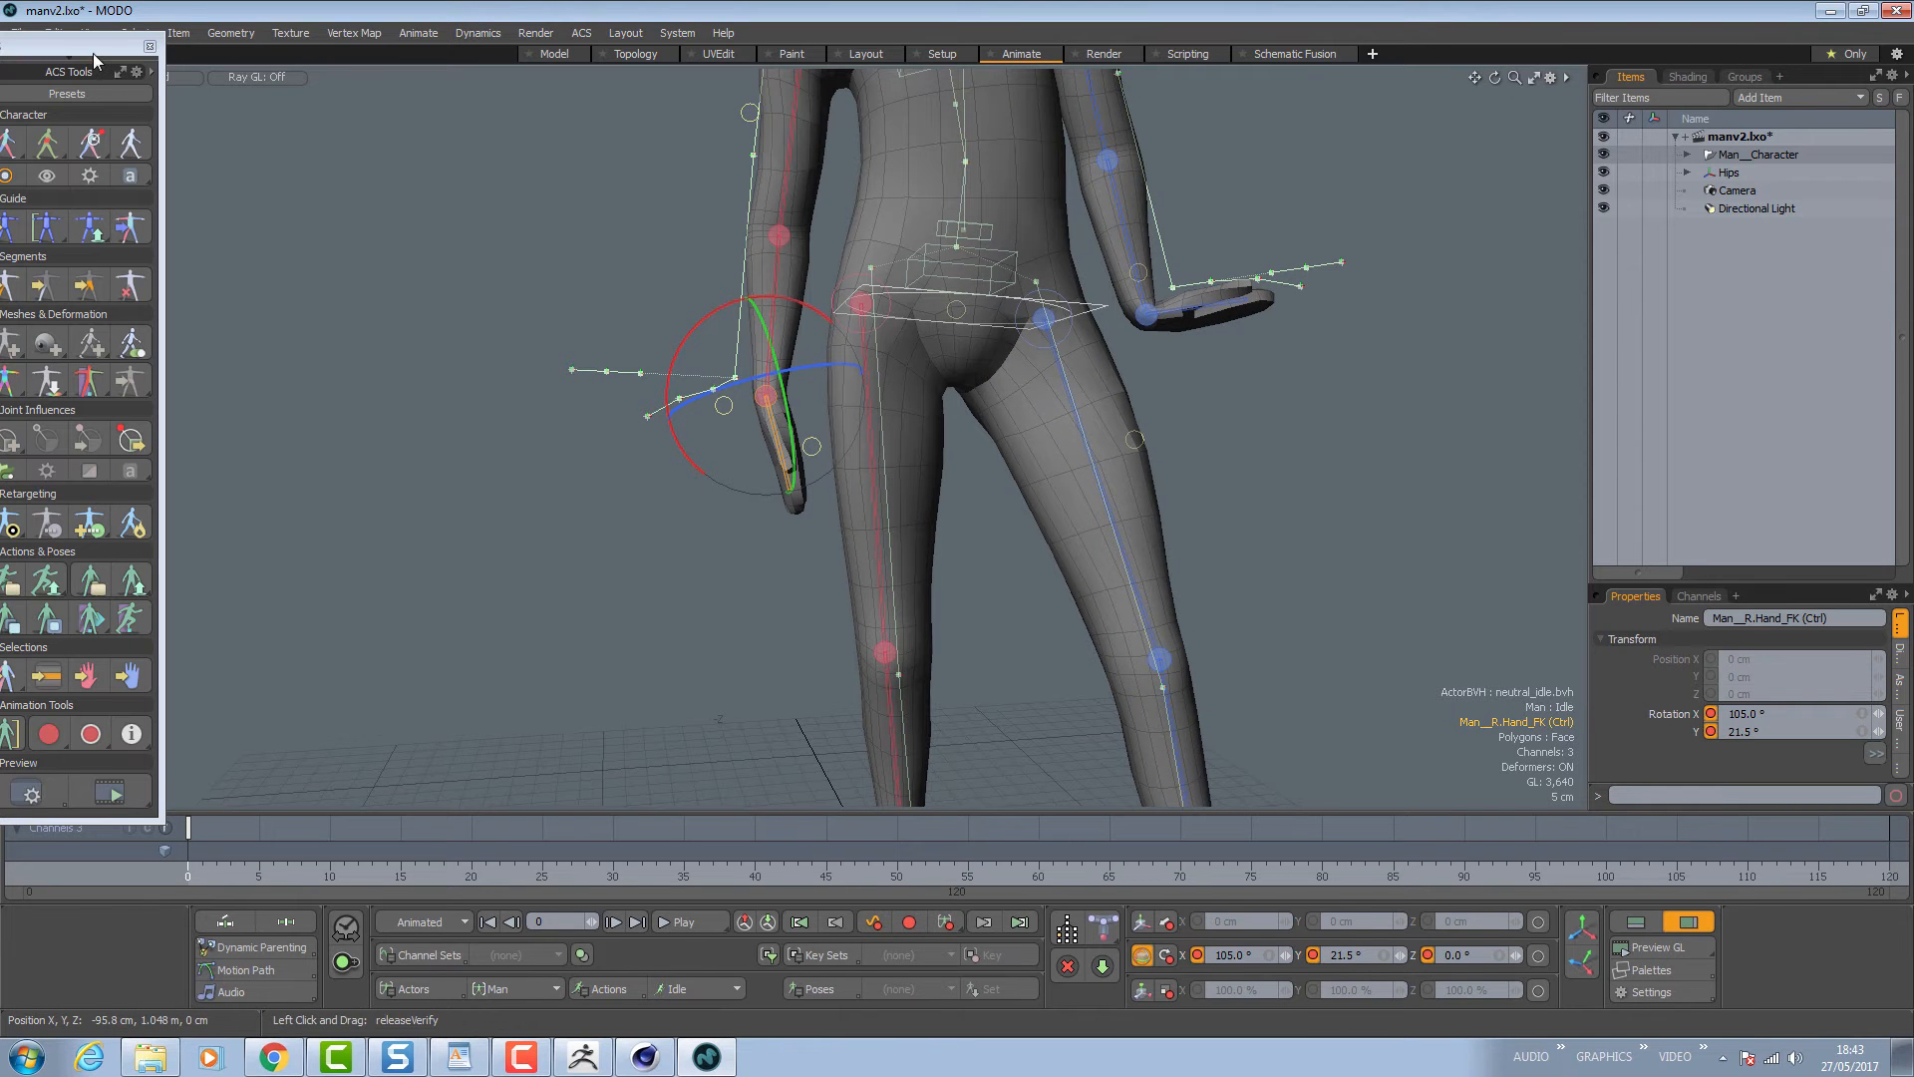
Rotate the left hand control to about 96° in X, key it at frame 0, and check the motion.
drag(90, 50, 183, 78)
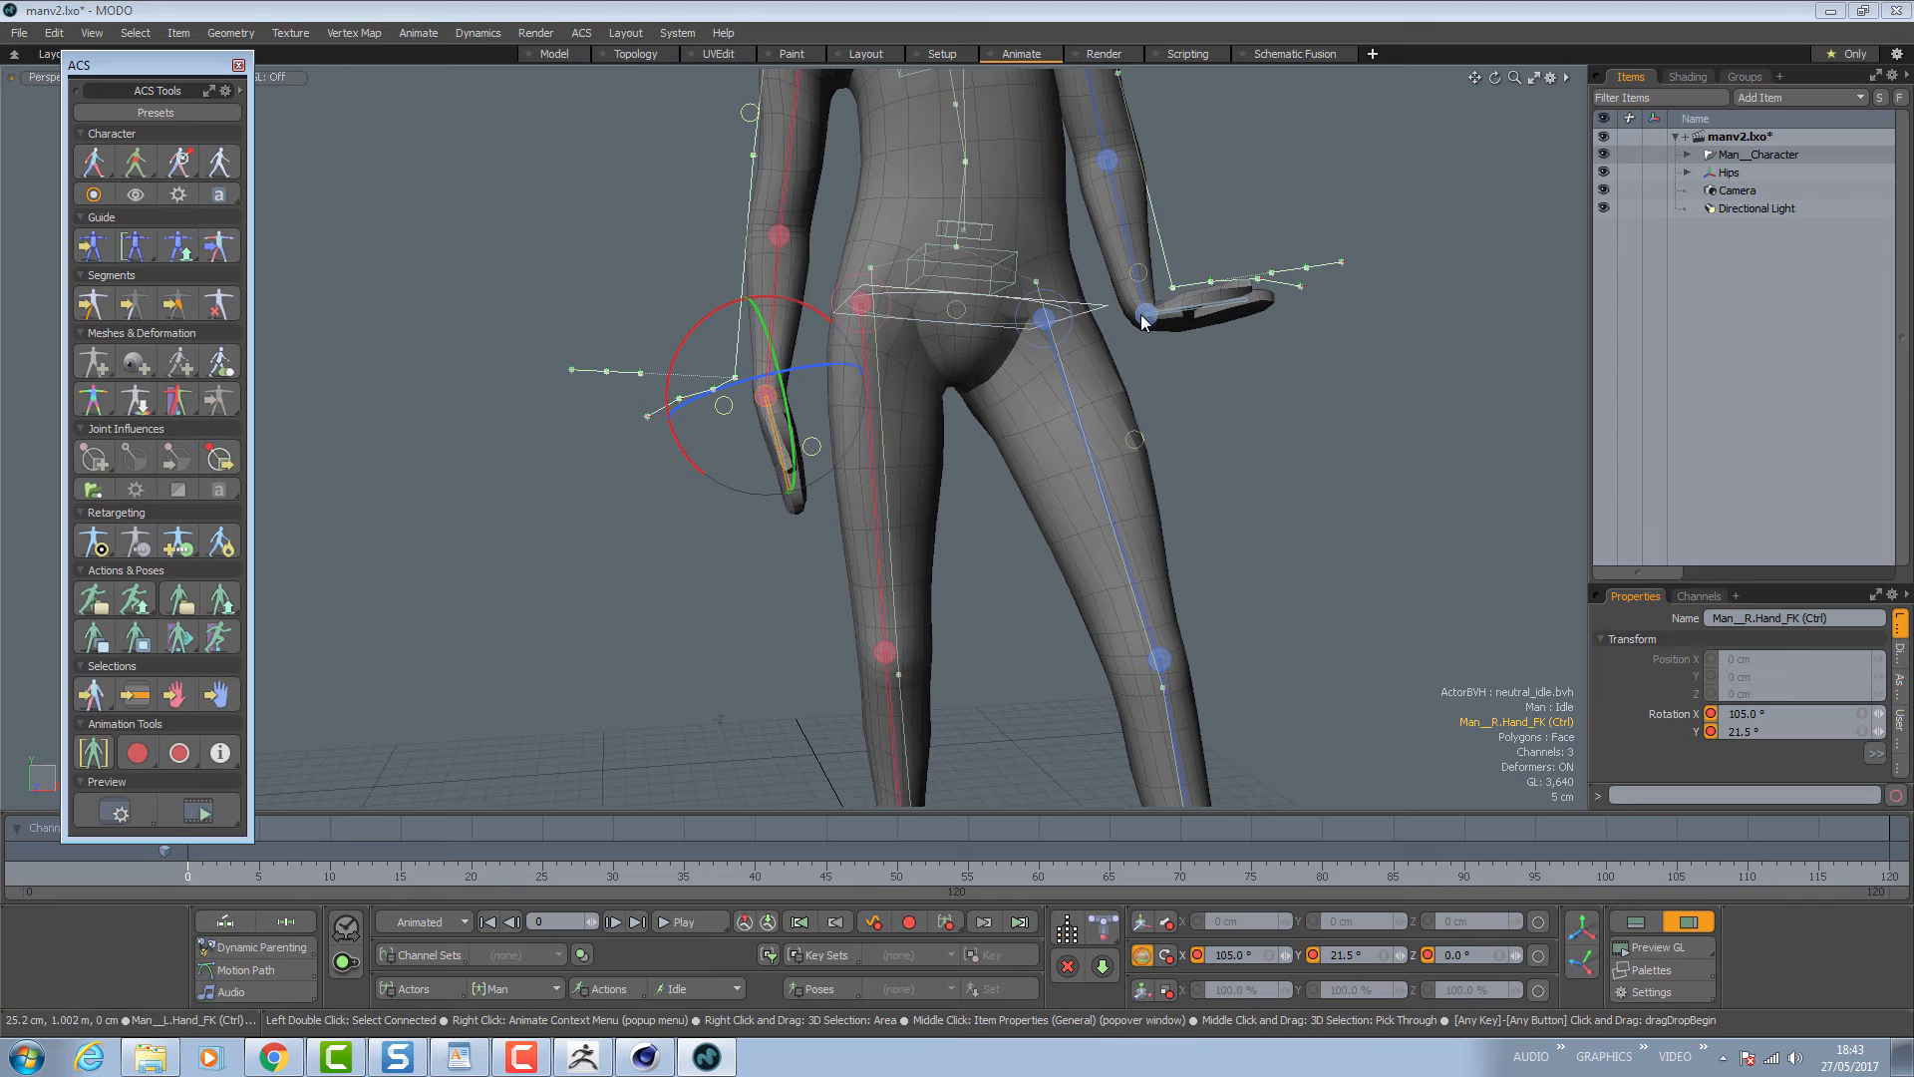
click(1173, 346)
drag(1151, 417, 1175, 458)
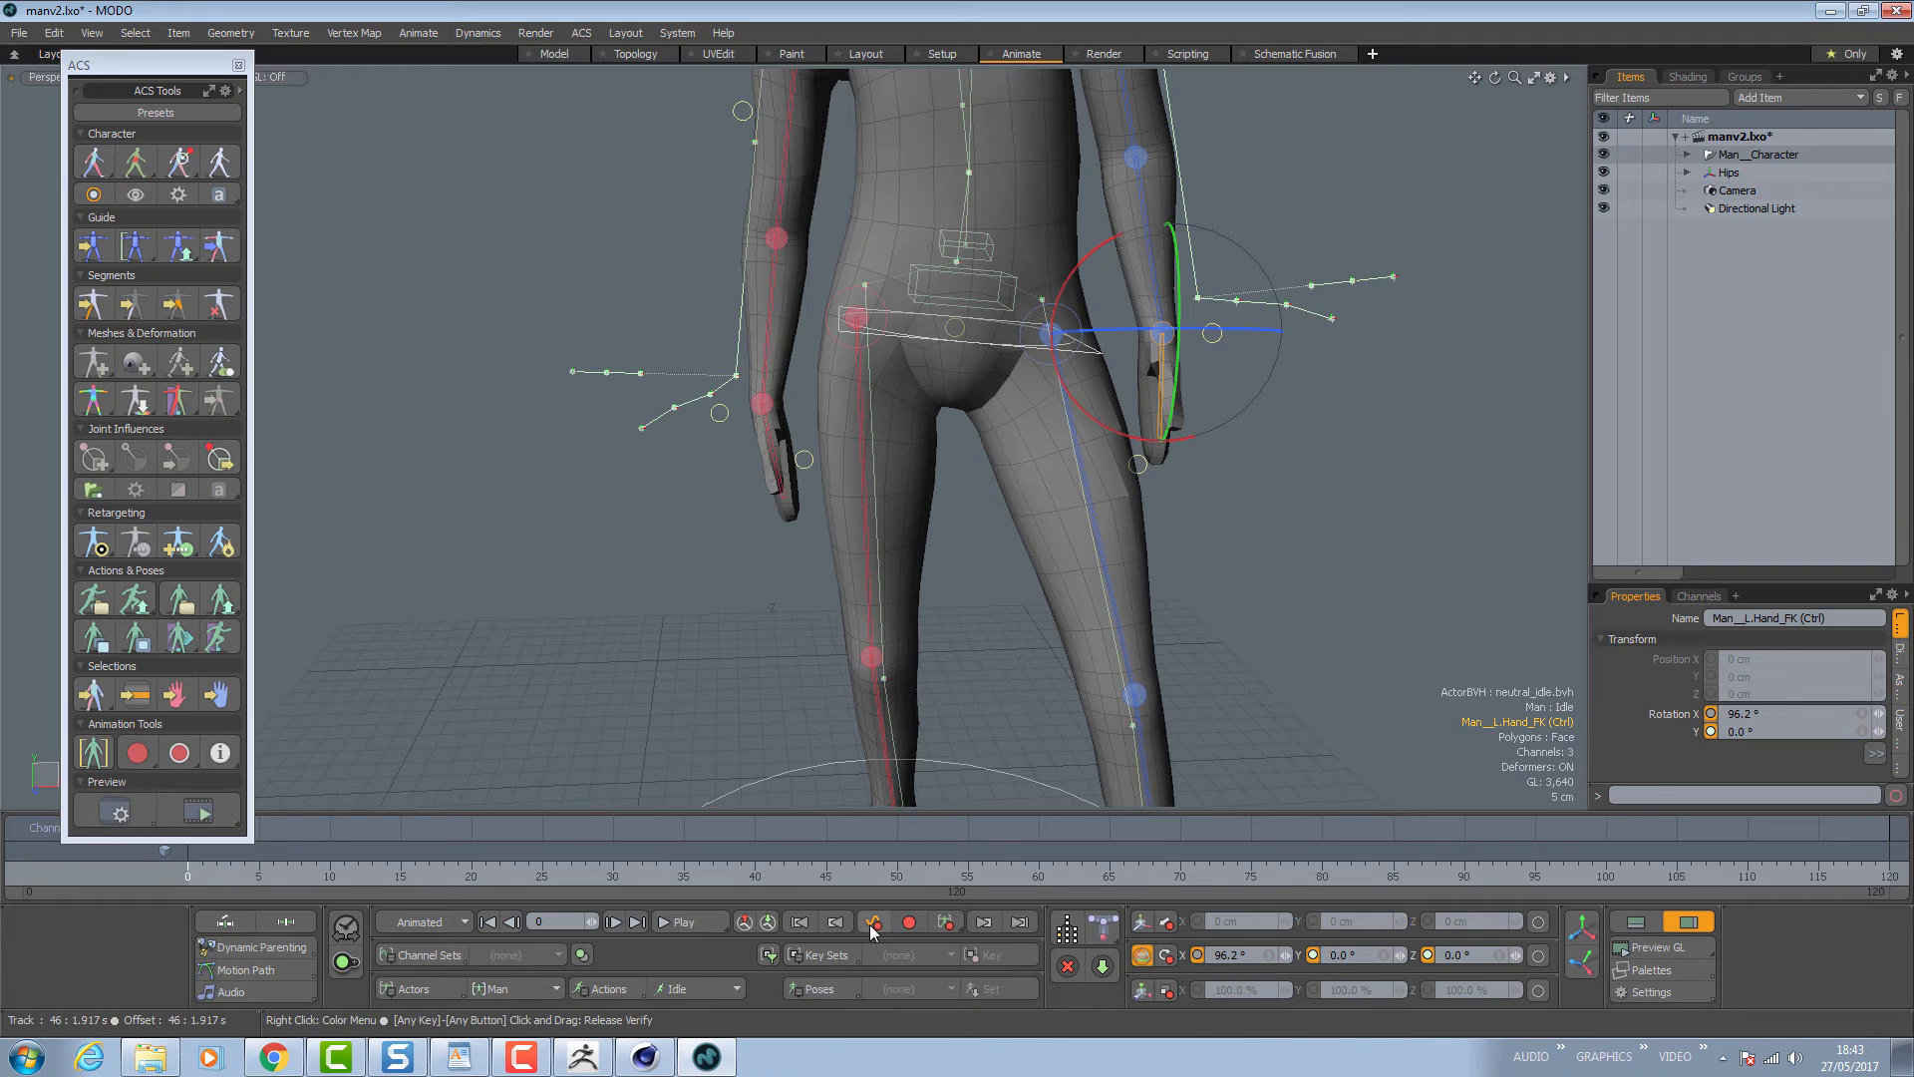
ctrl+alt+drag(1049, 470, 929, 453)
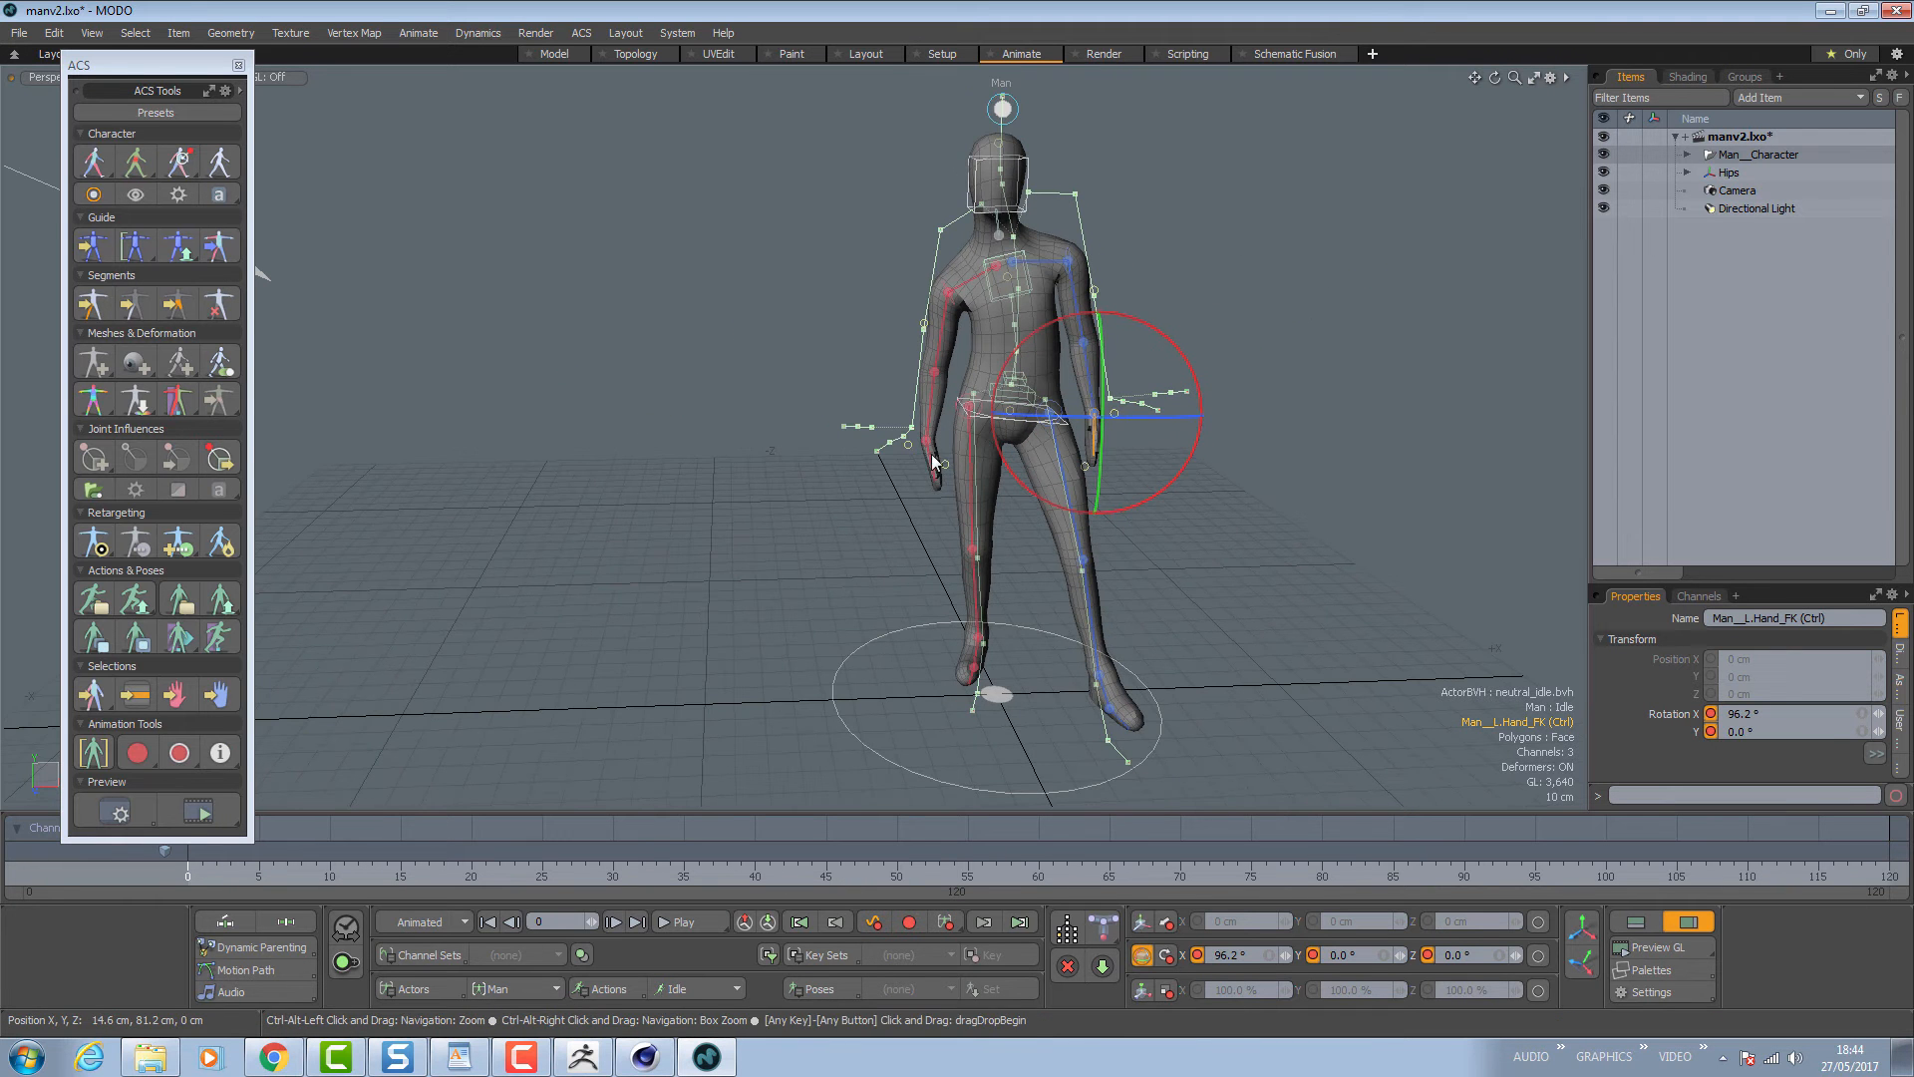
mouse_move(202, 871)
mouse_down()
mouse_move(1124, 872)
mouse_move(164, 864)
mouse_up()
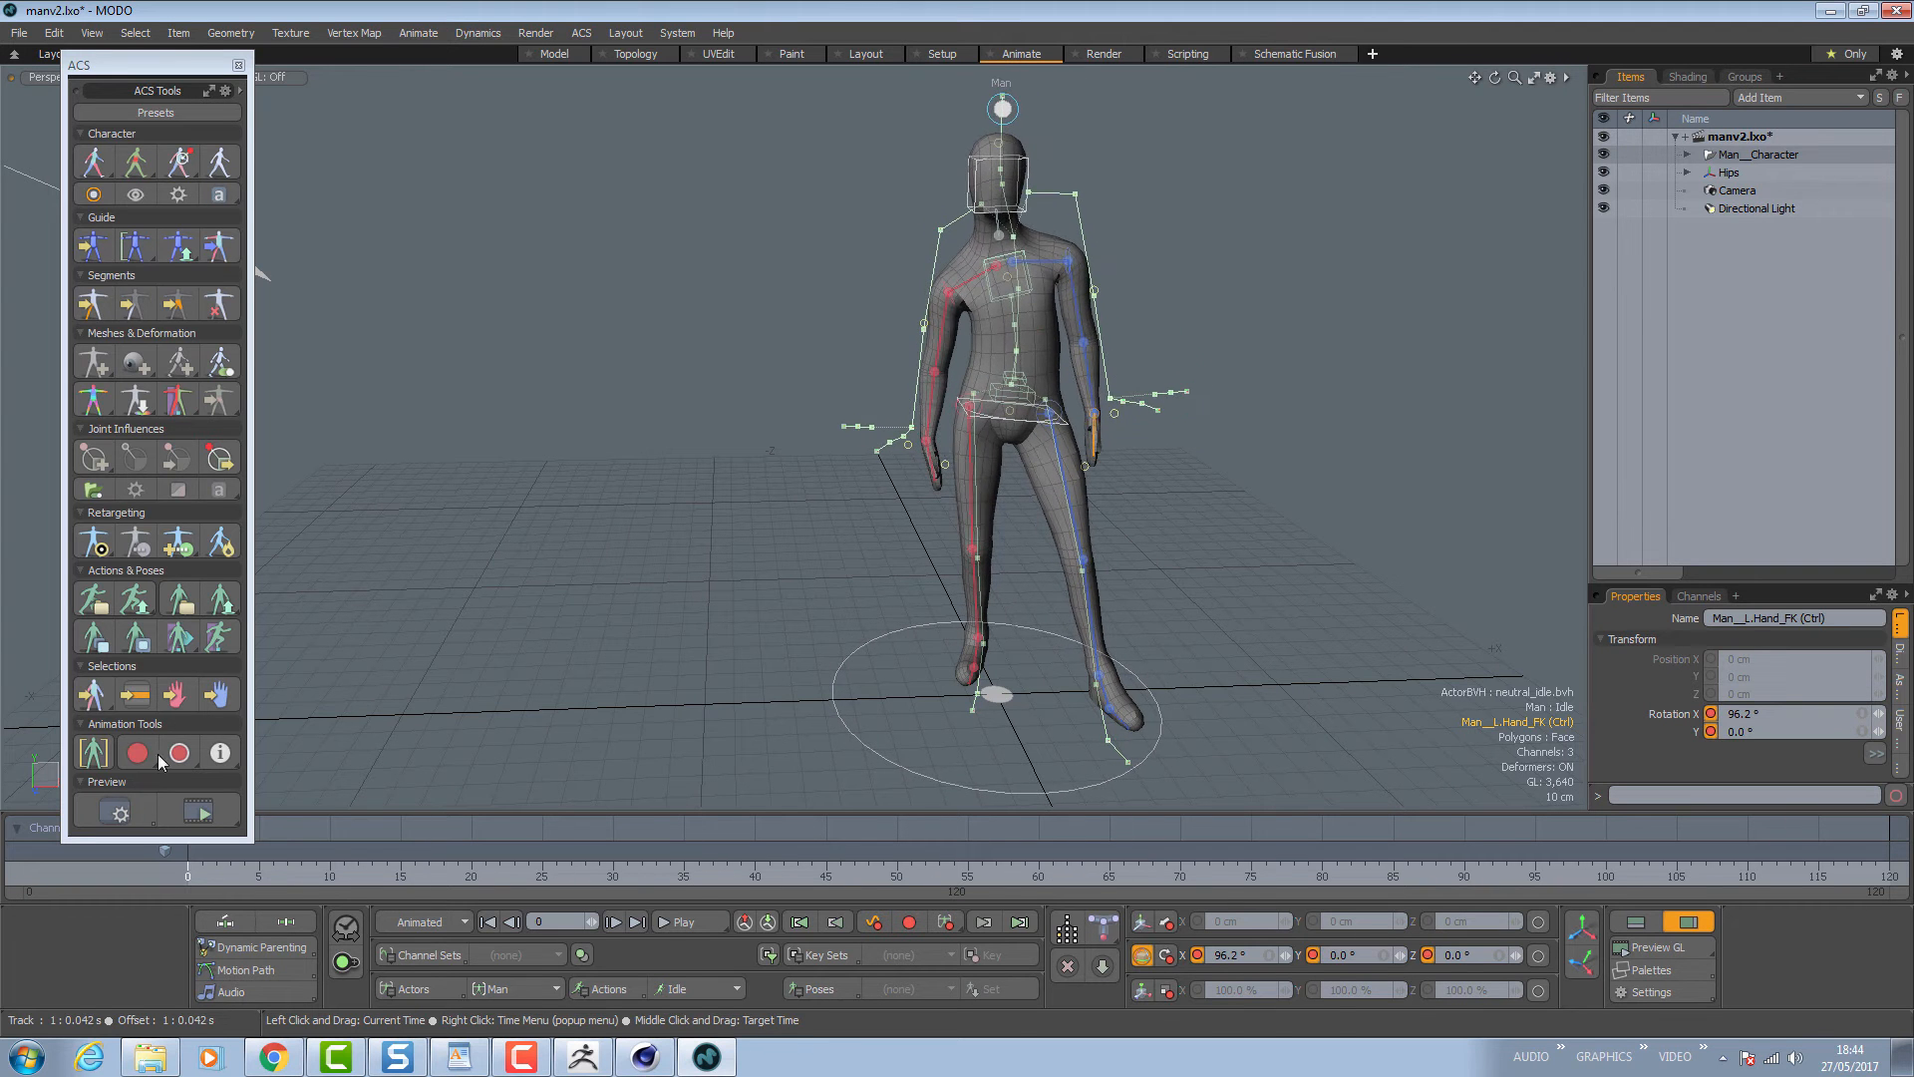
Raise the right shoulder by rotating its control to about -19° in X, and key it at frame 0.
ctrl+alt+drag(897, 380, 1012, 377)
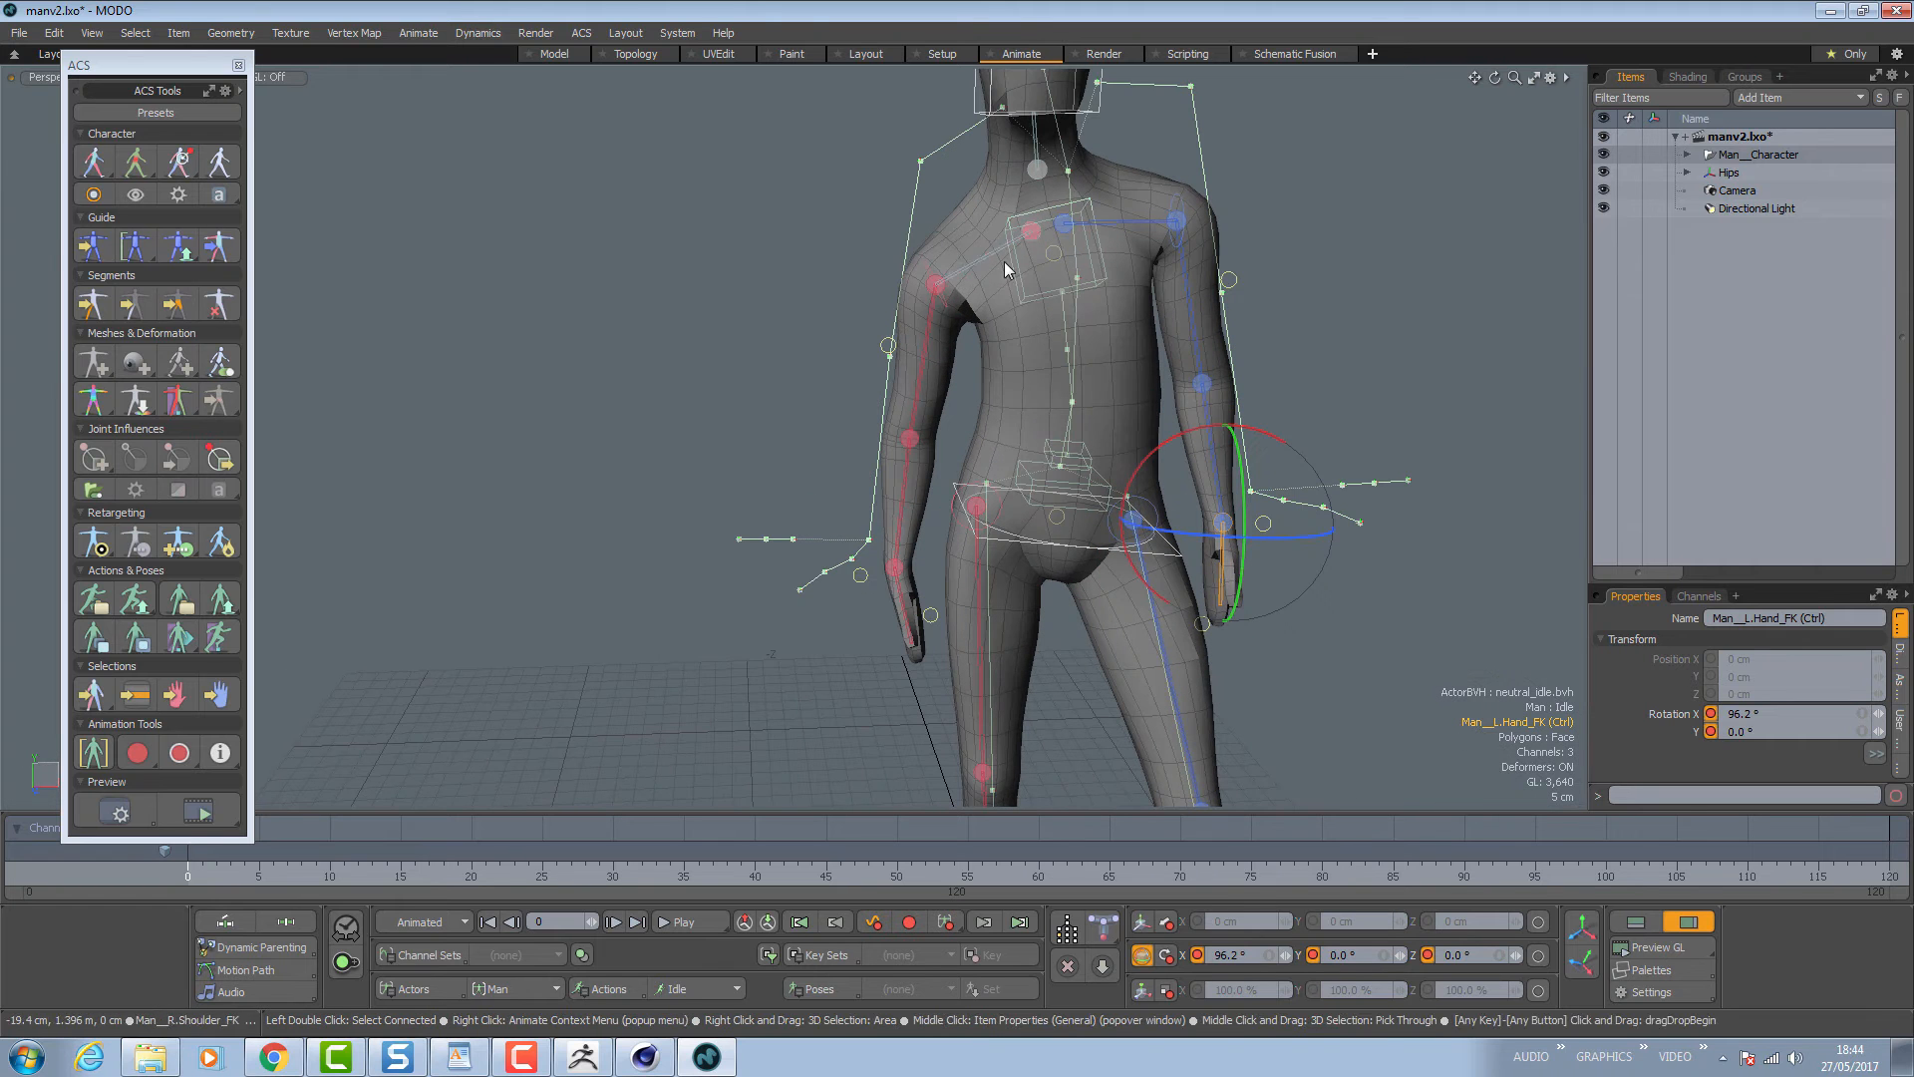
click(1033, 231)
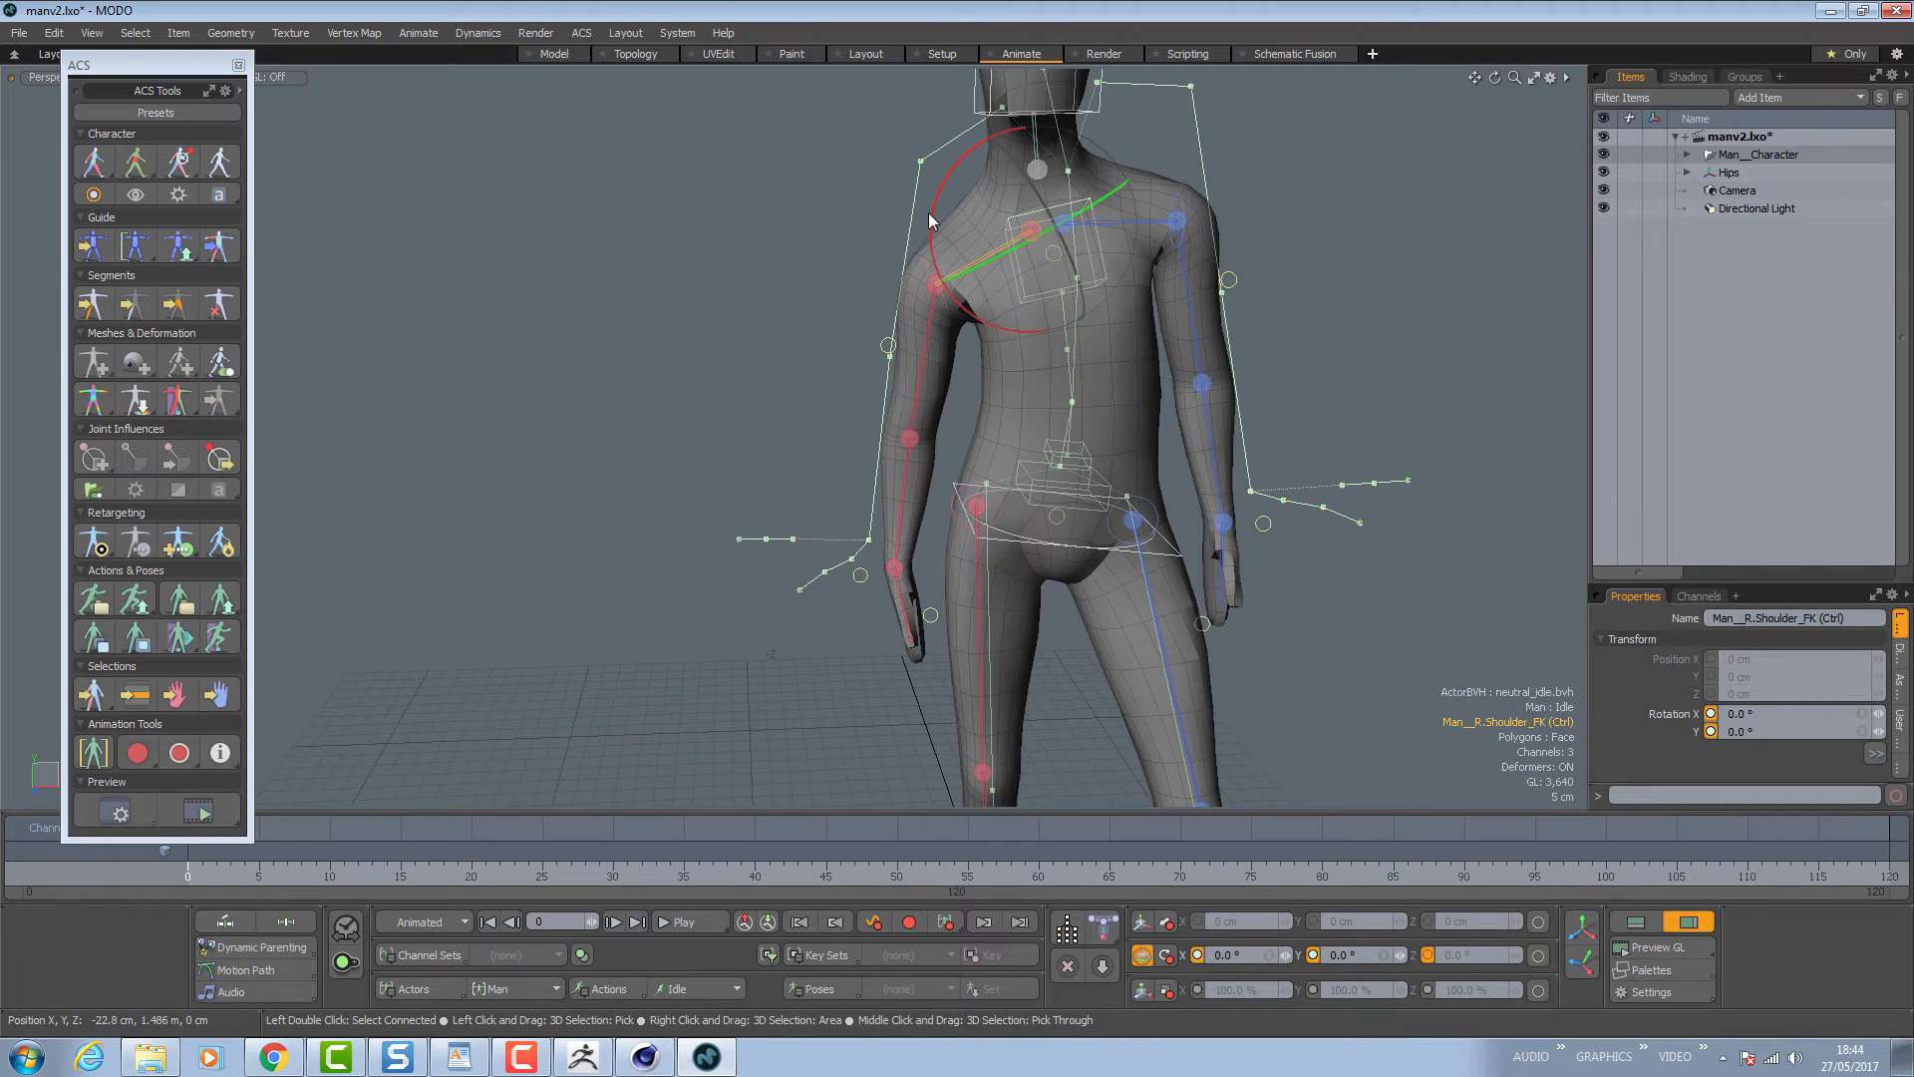
drag(929, 213, 933, 176)
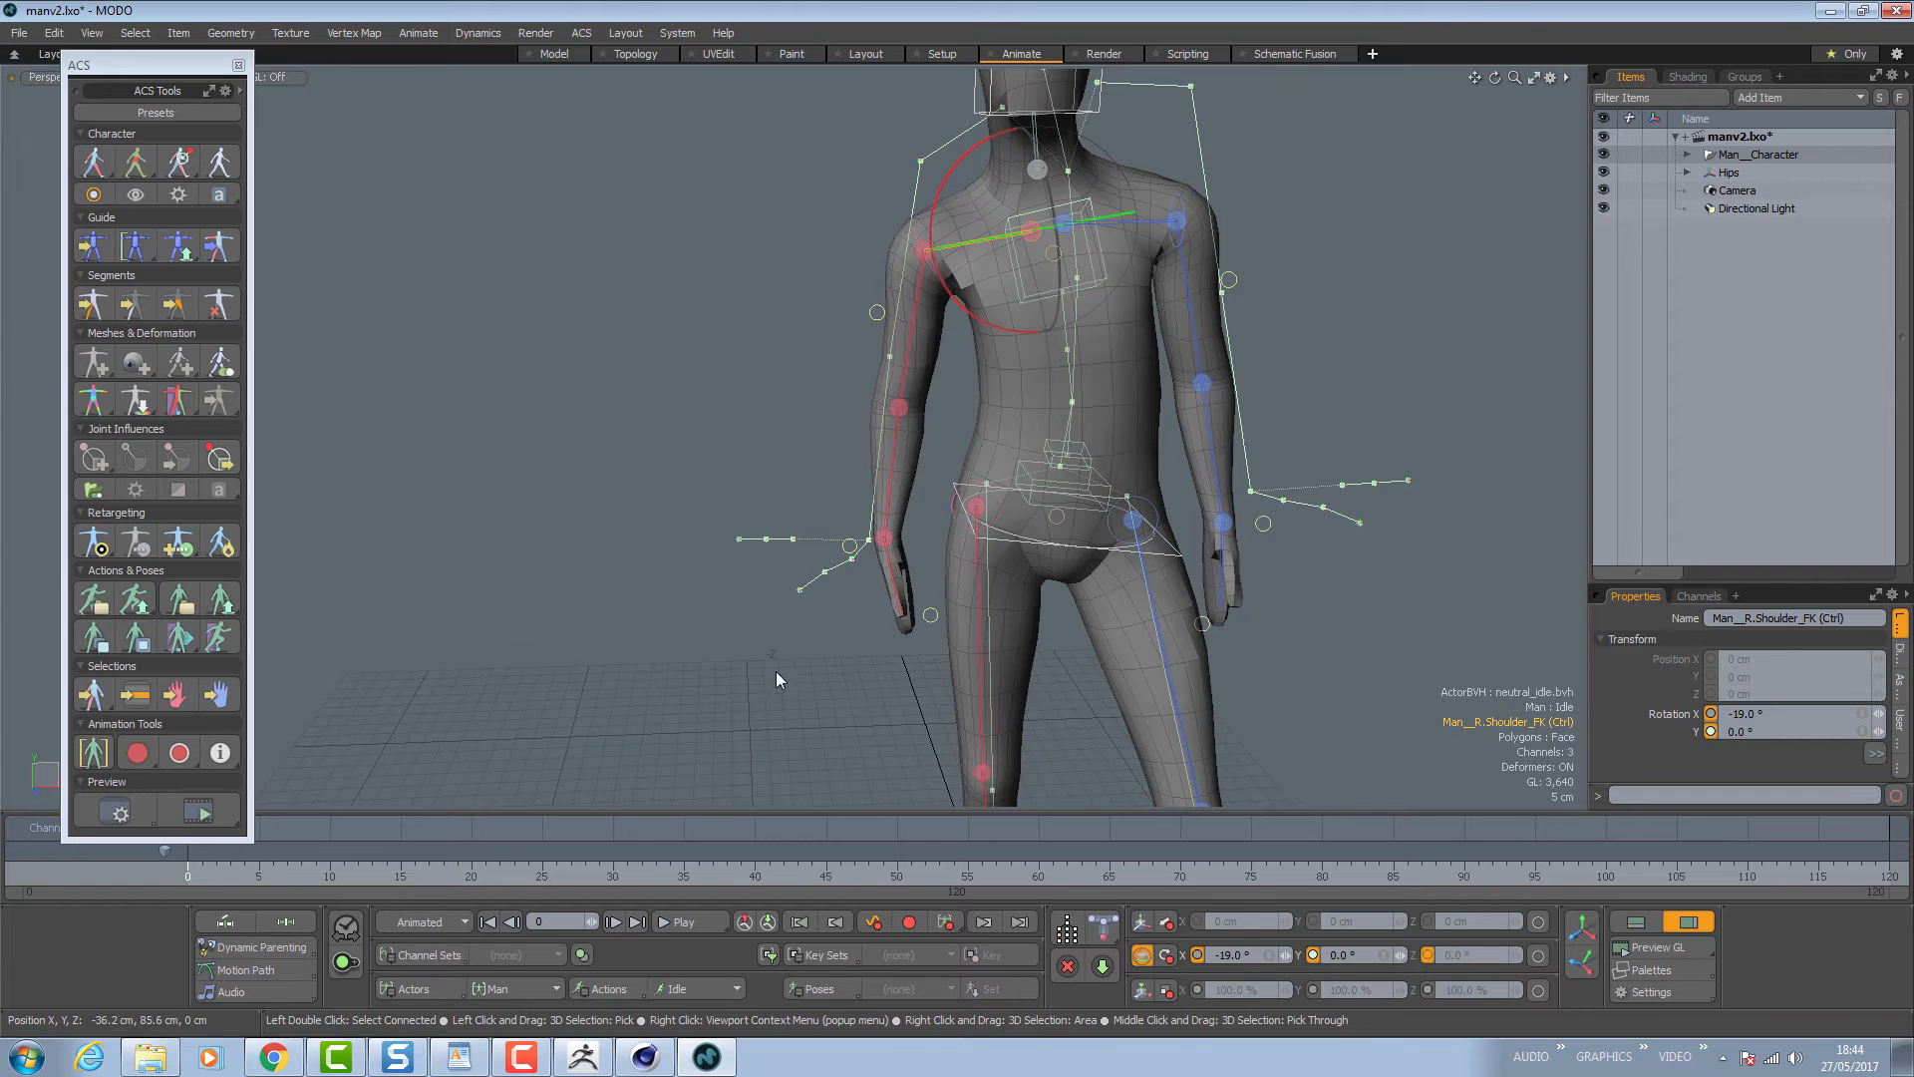
click(873, 923)
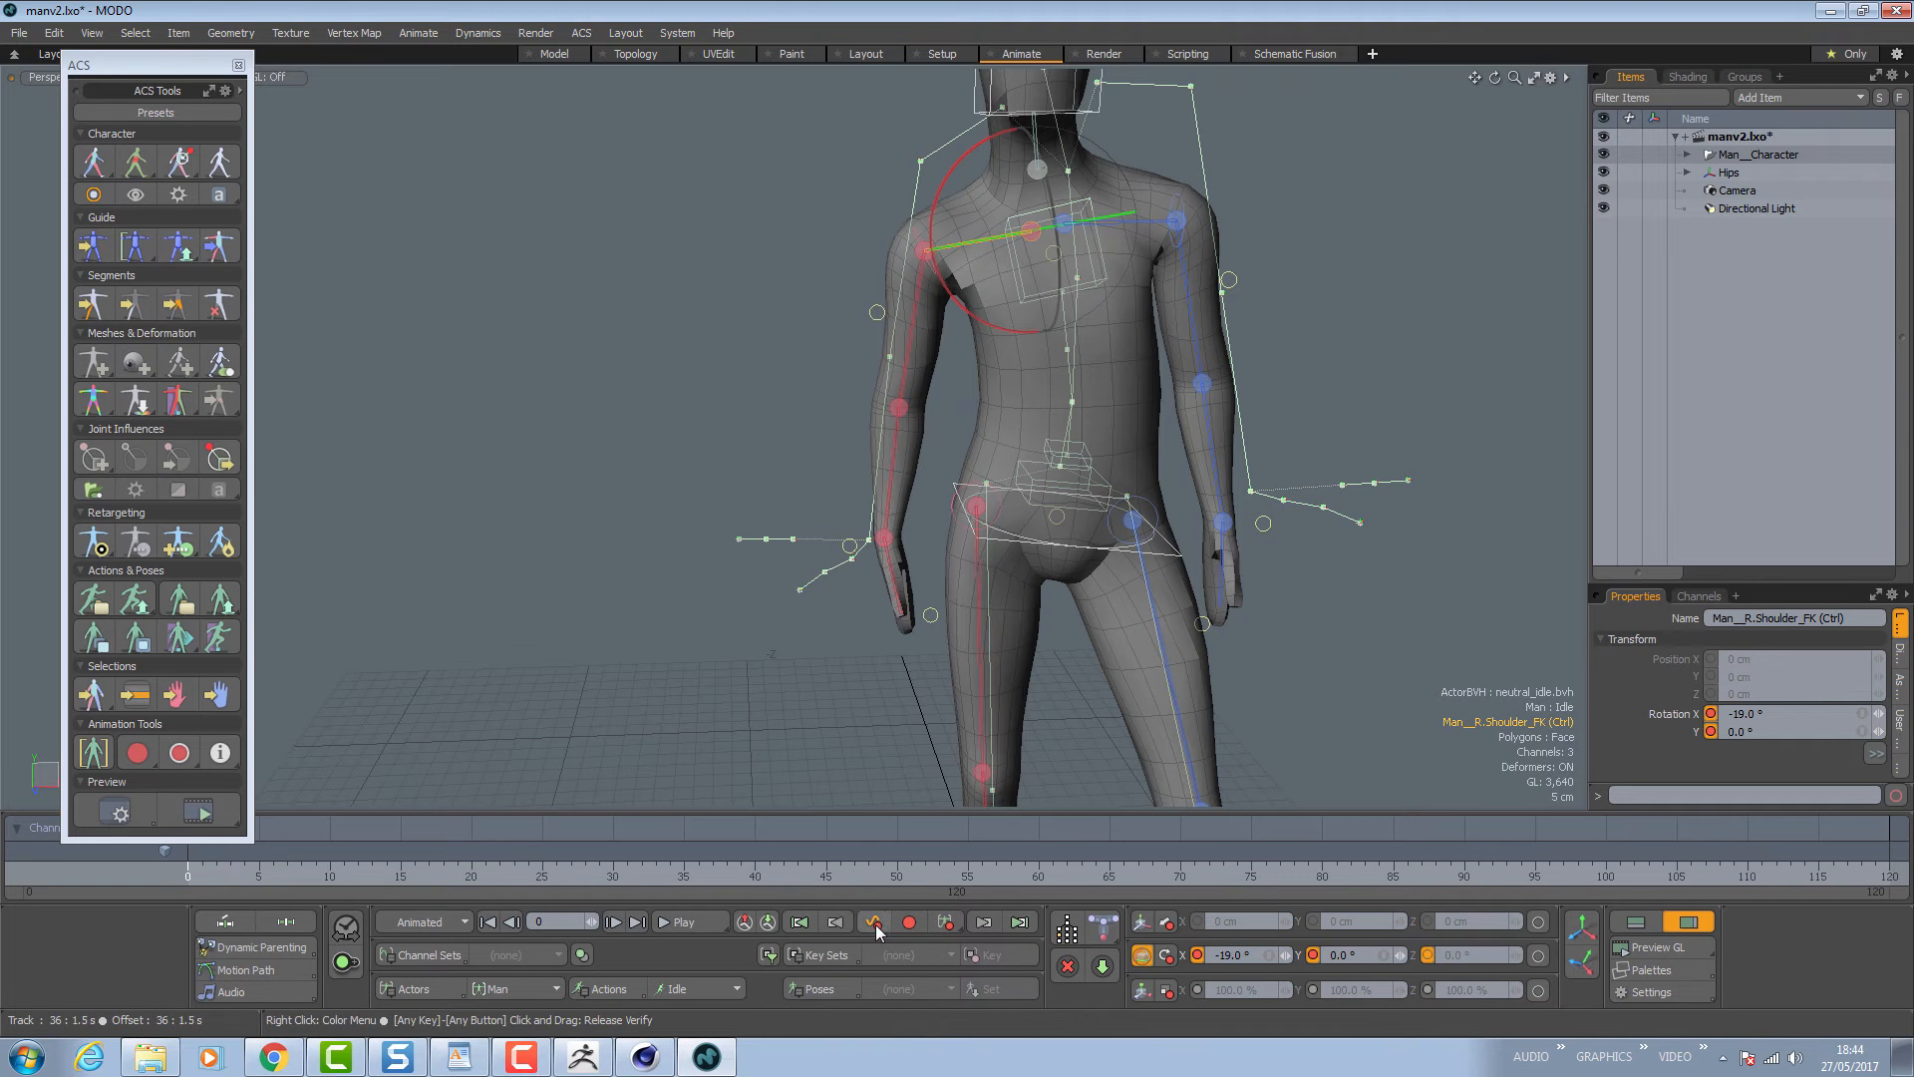
mouse_move(190, 876)
mouse_down()
mouse_move(1267, 875)
mouse_move(187, 875)
mouse_up()
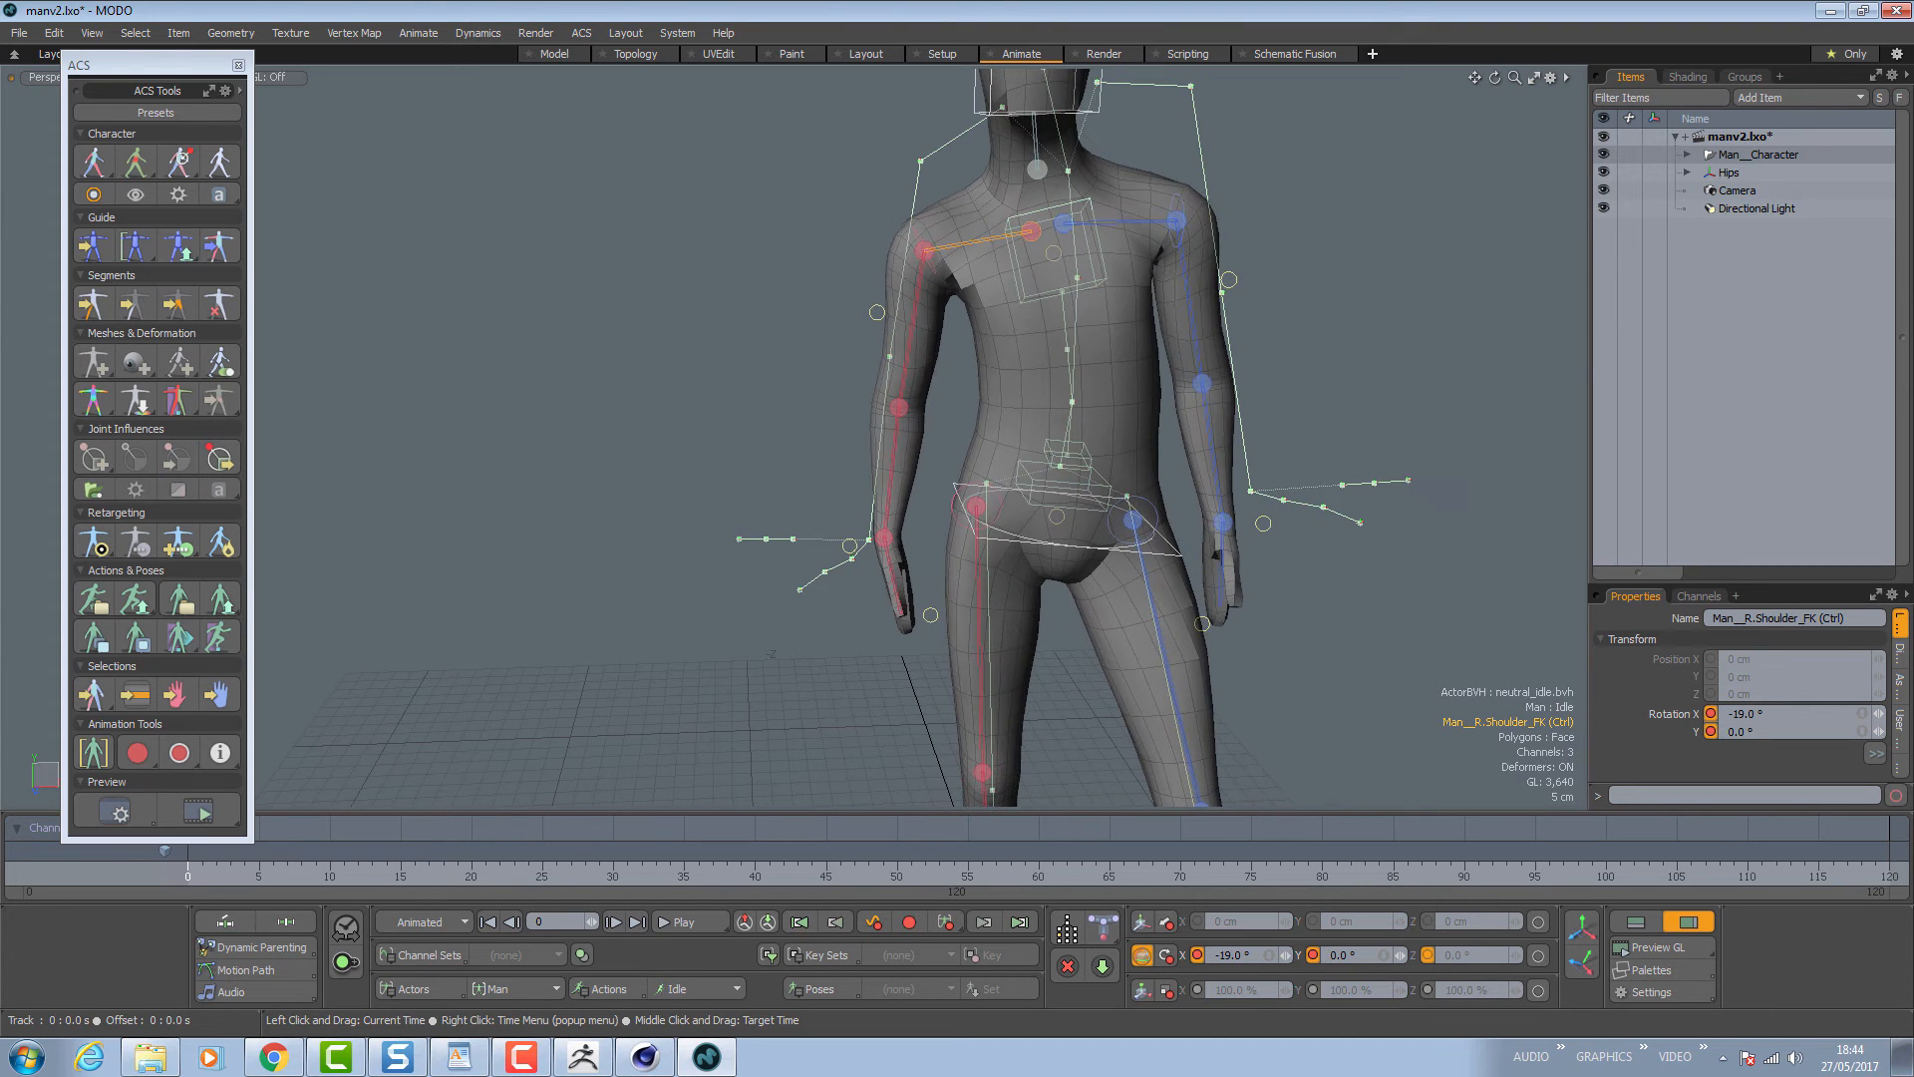
Create a new action named Run for the imported BVH skeleton's actor.
scroll(686, 572, down, 4)
alt+drag(755, 606, 1038, 582)
click(1730, 172)
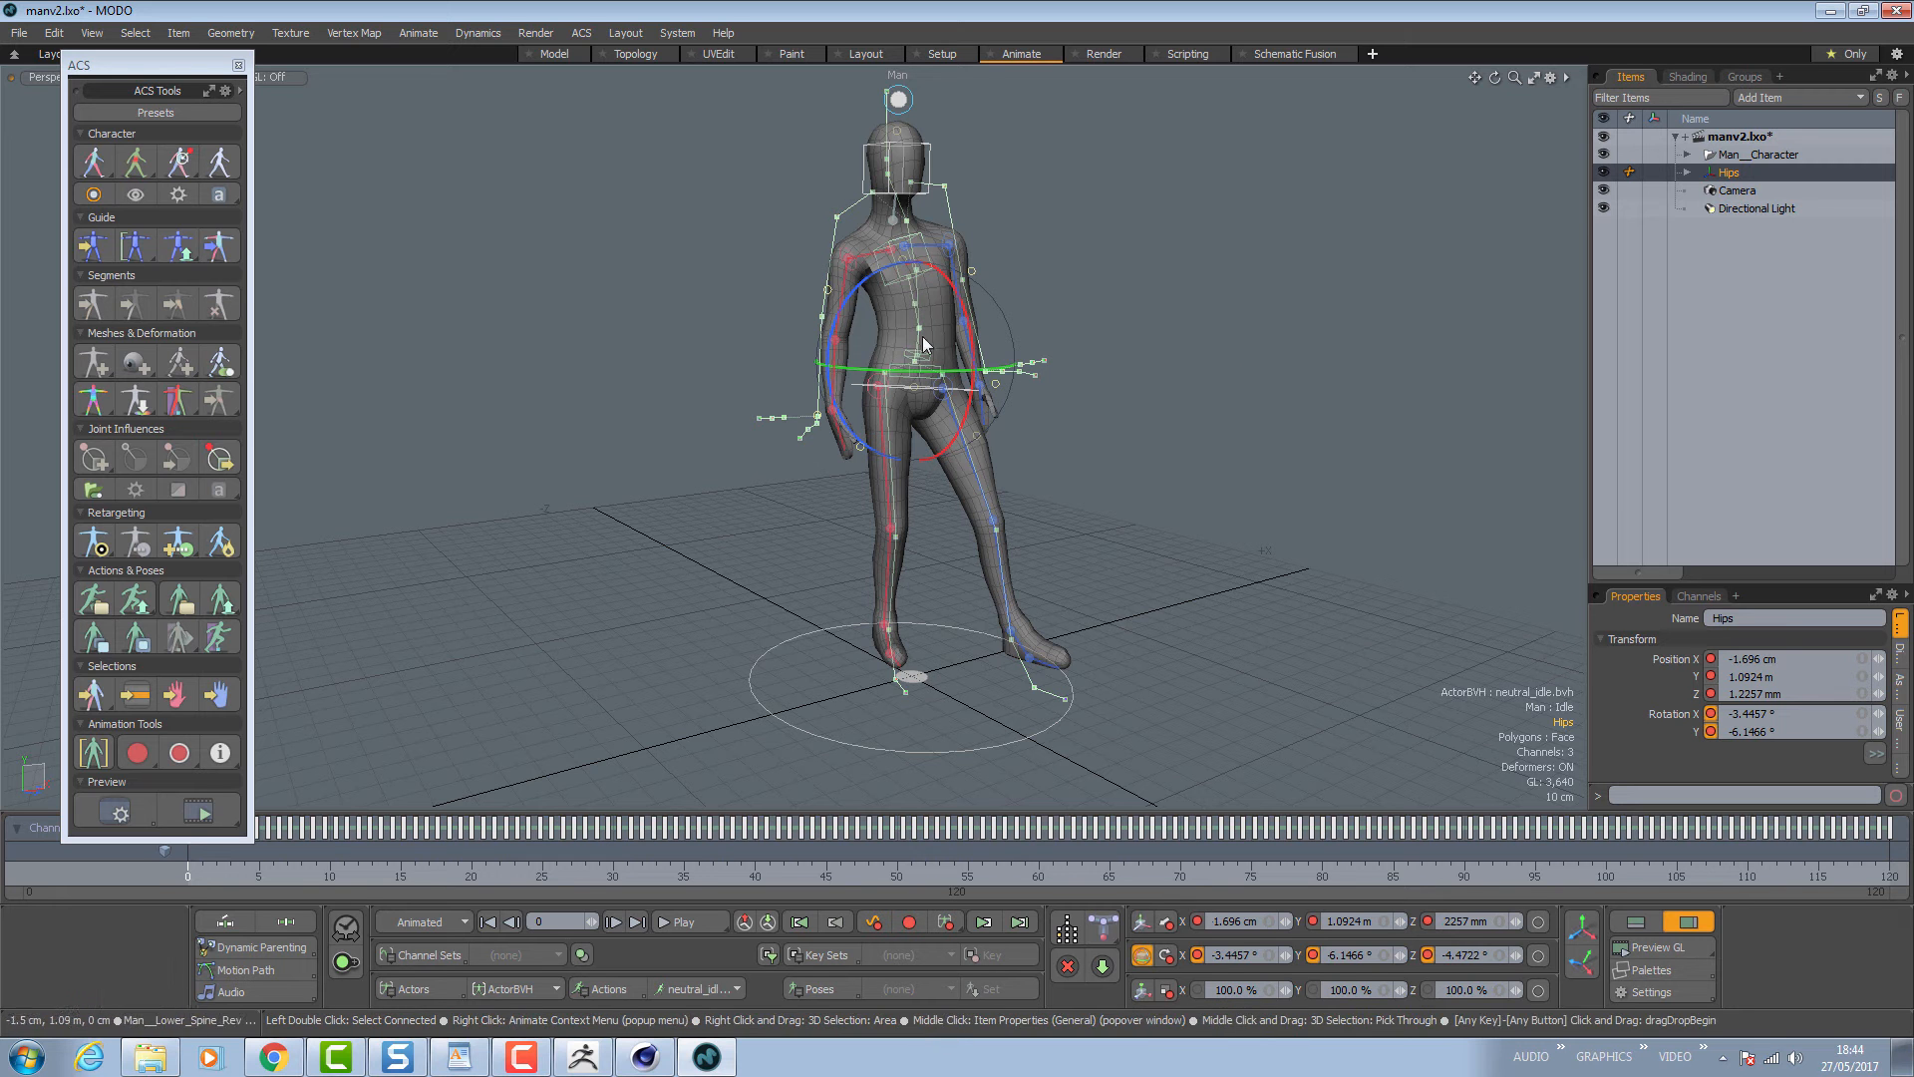
alt+drag(885, 629, 768, 678)
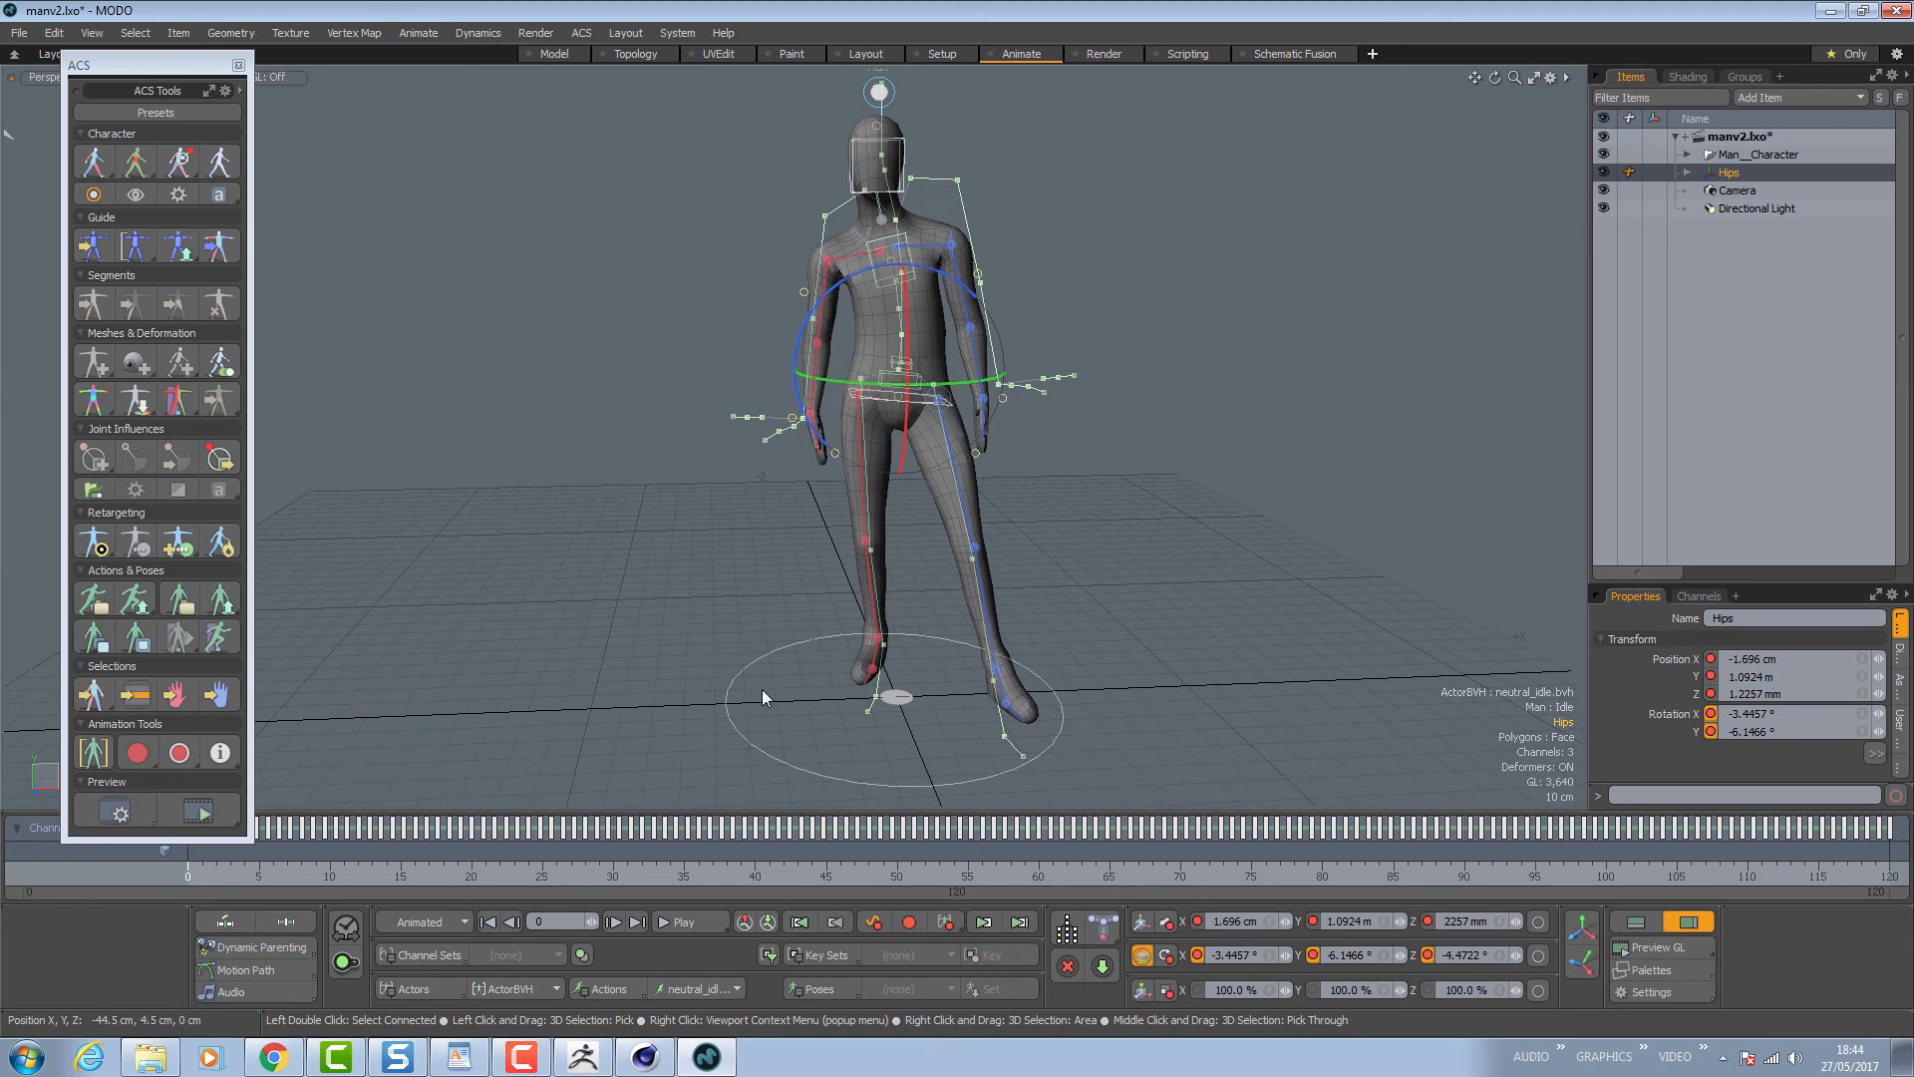
click(600, 987)
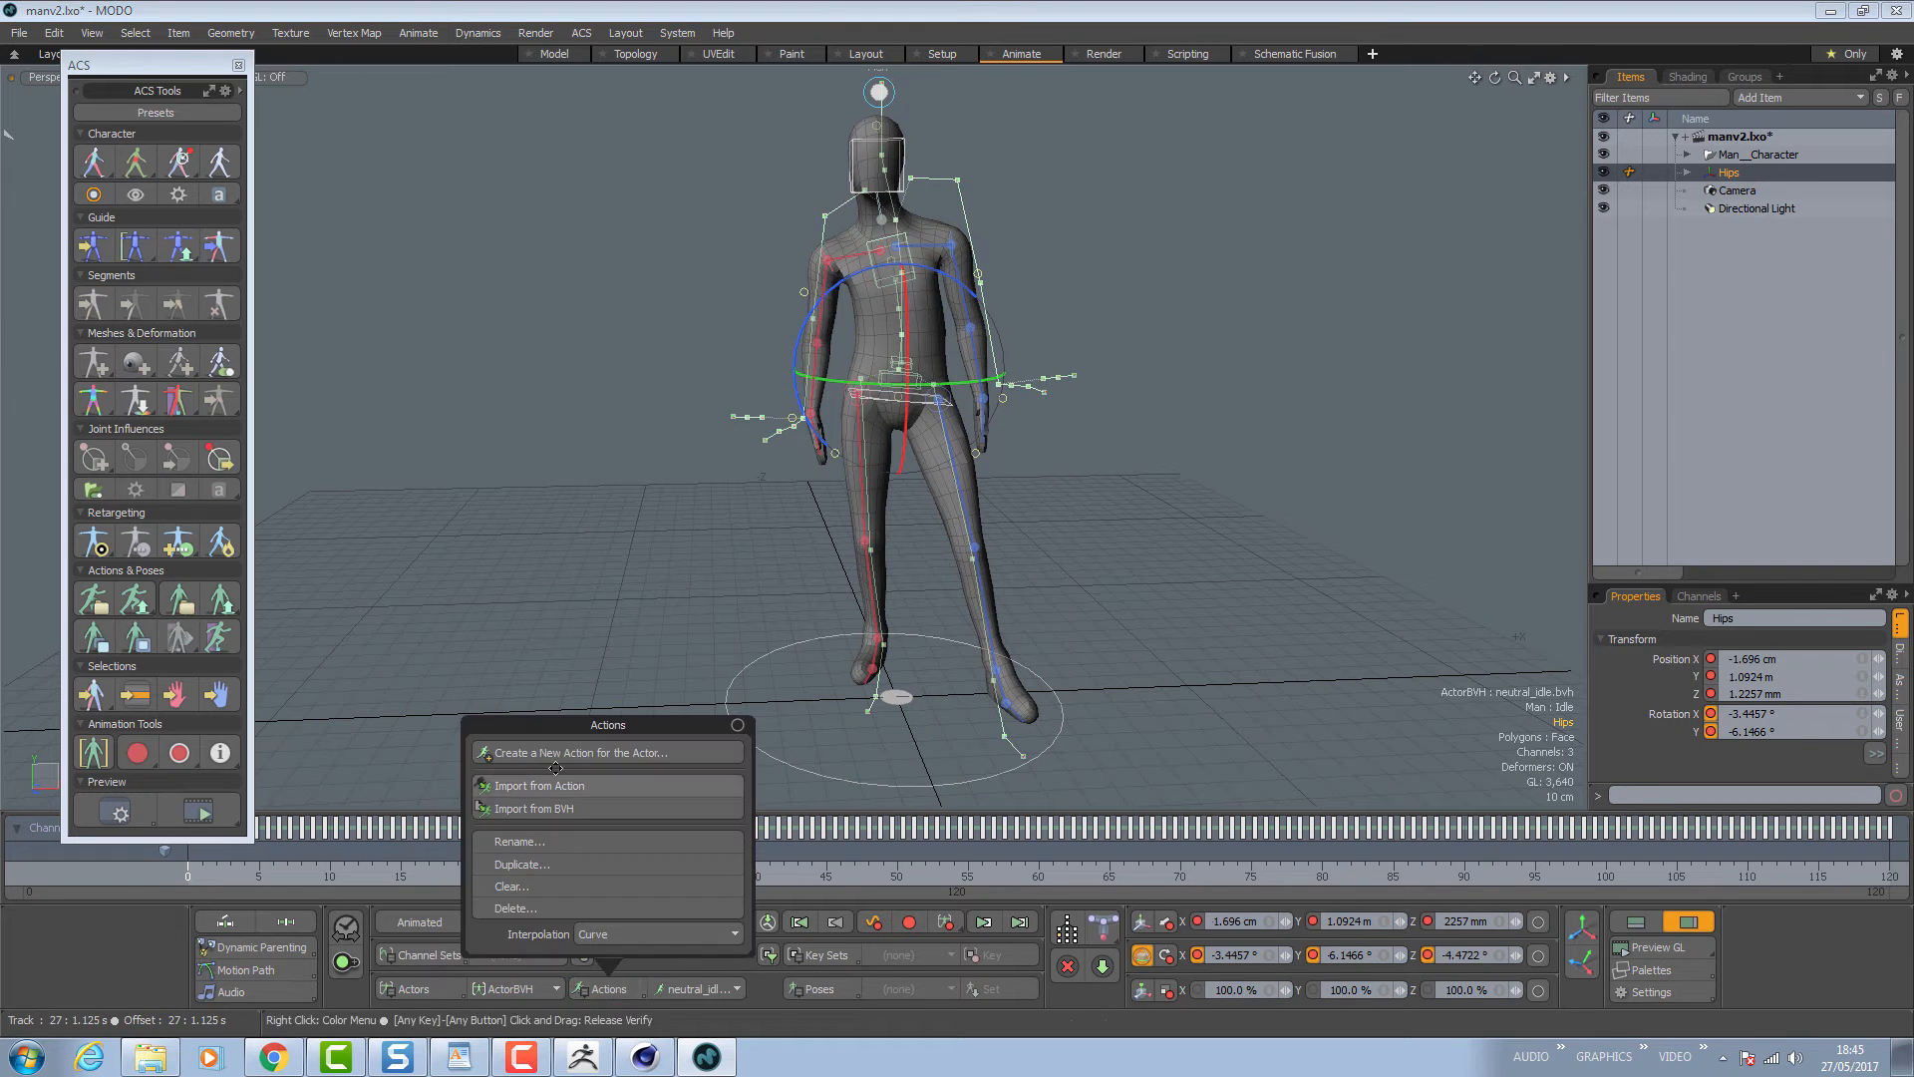
click(555, 754)
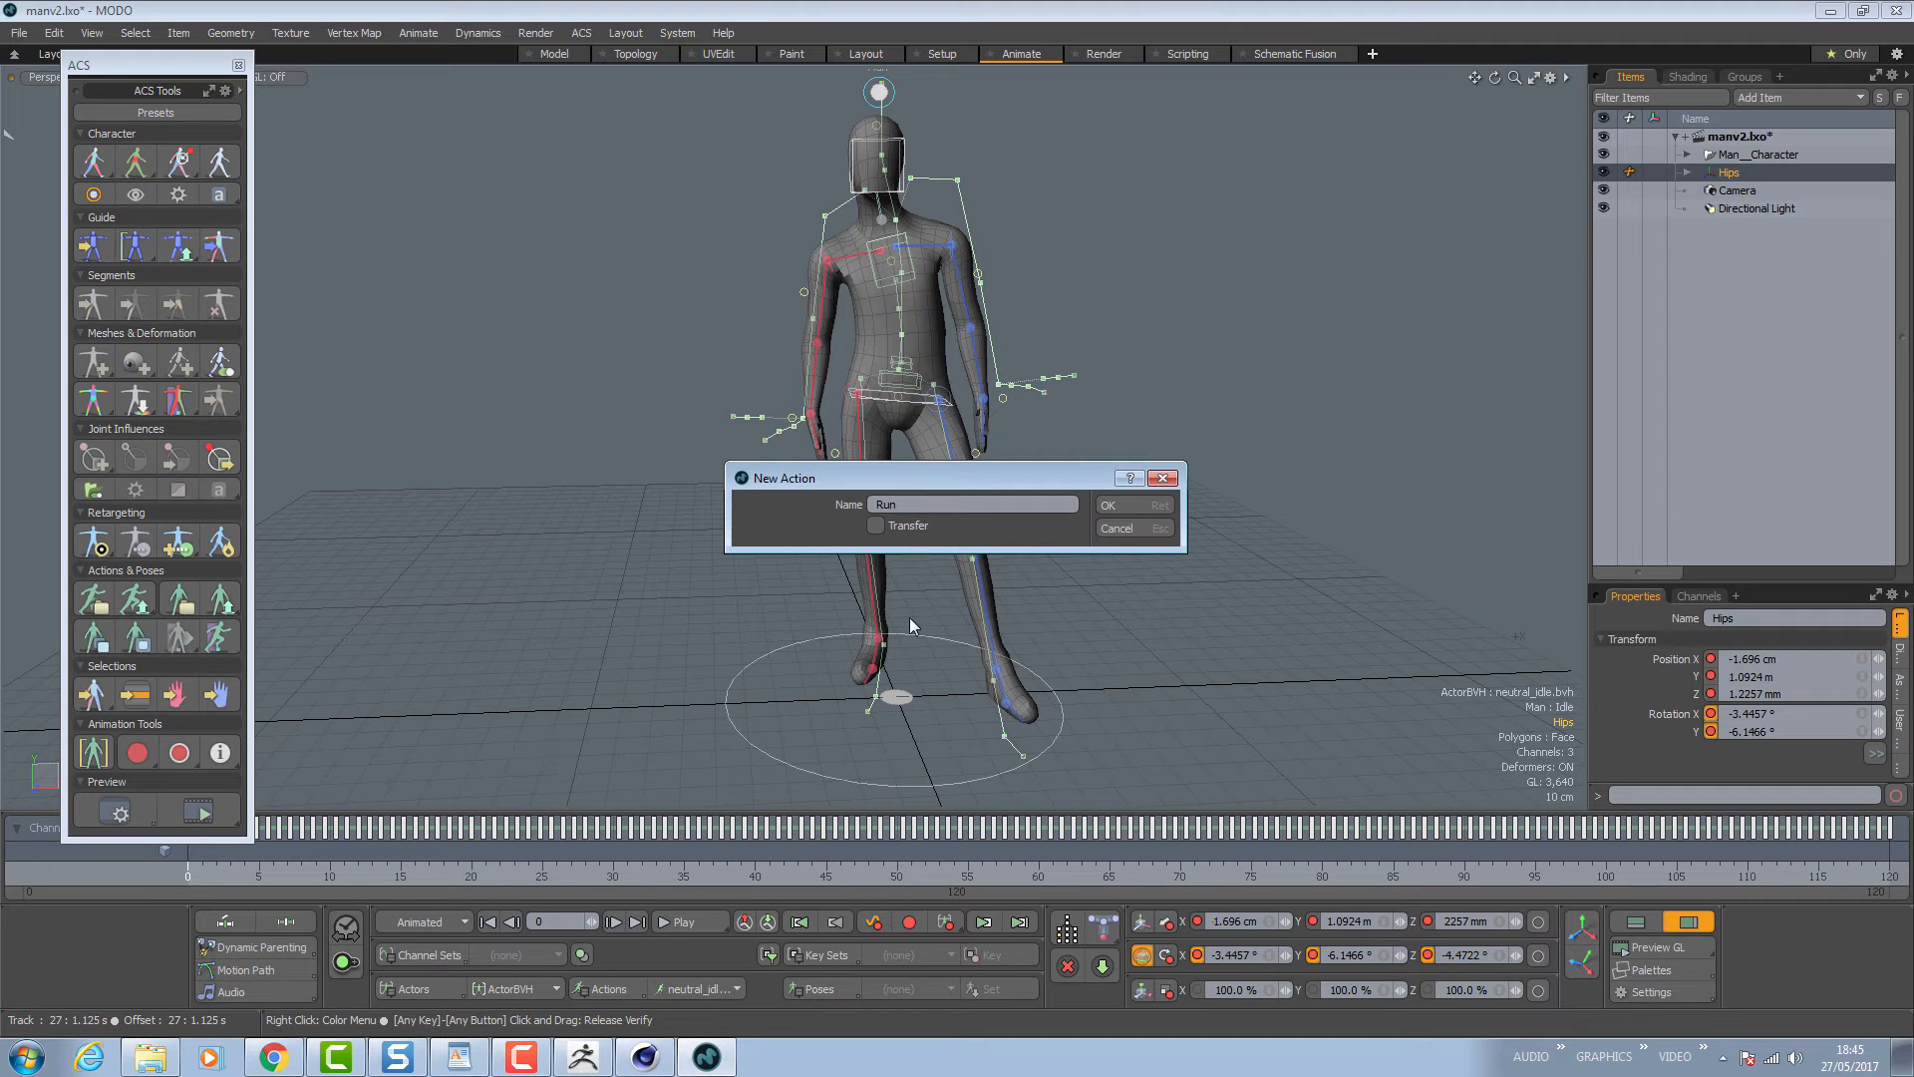
click(1120, 503)
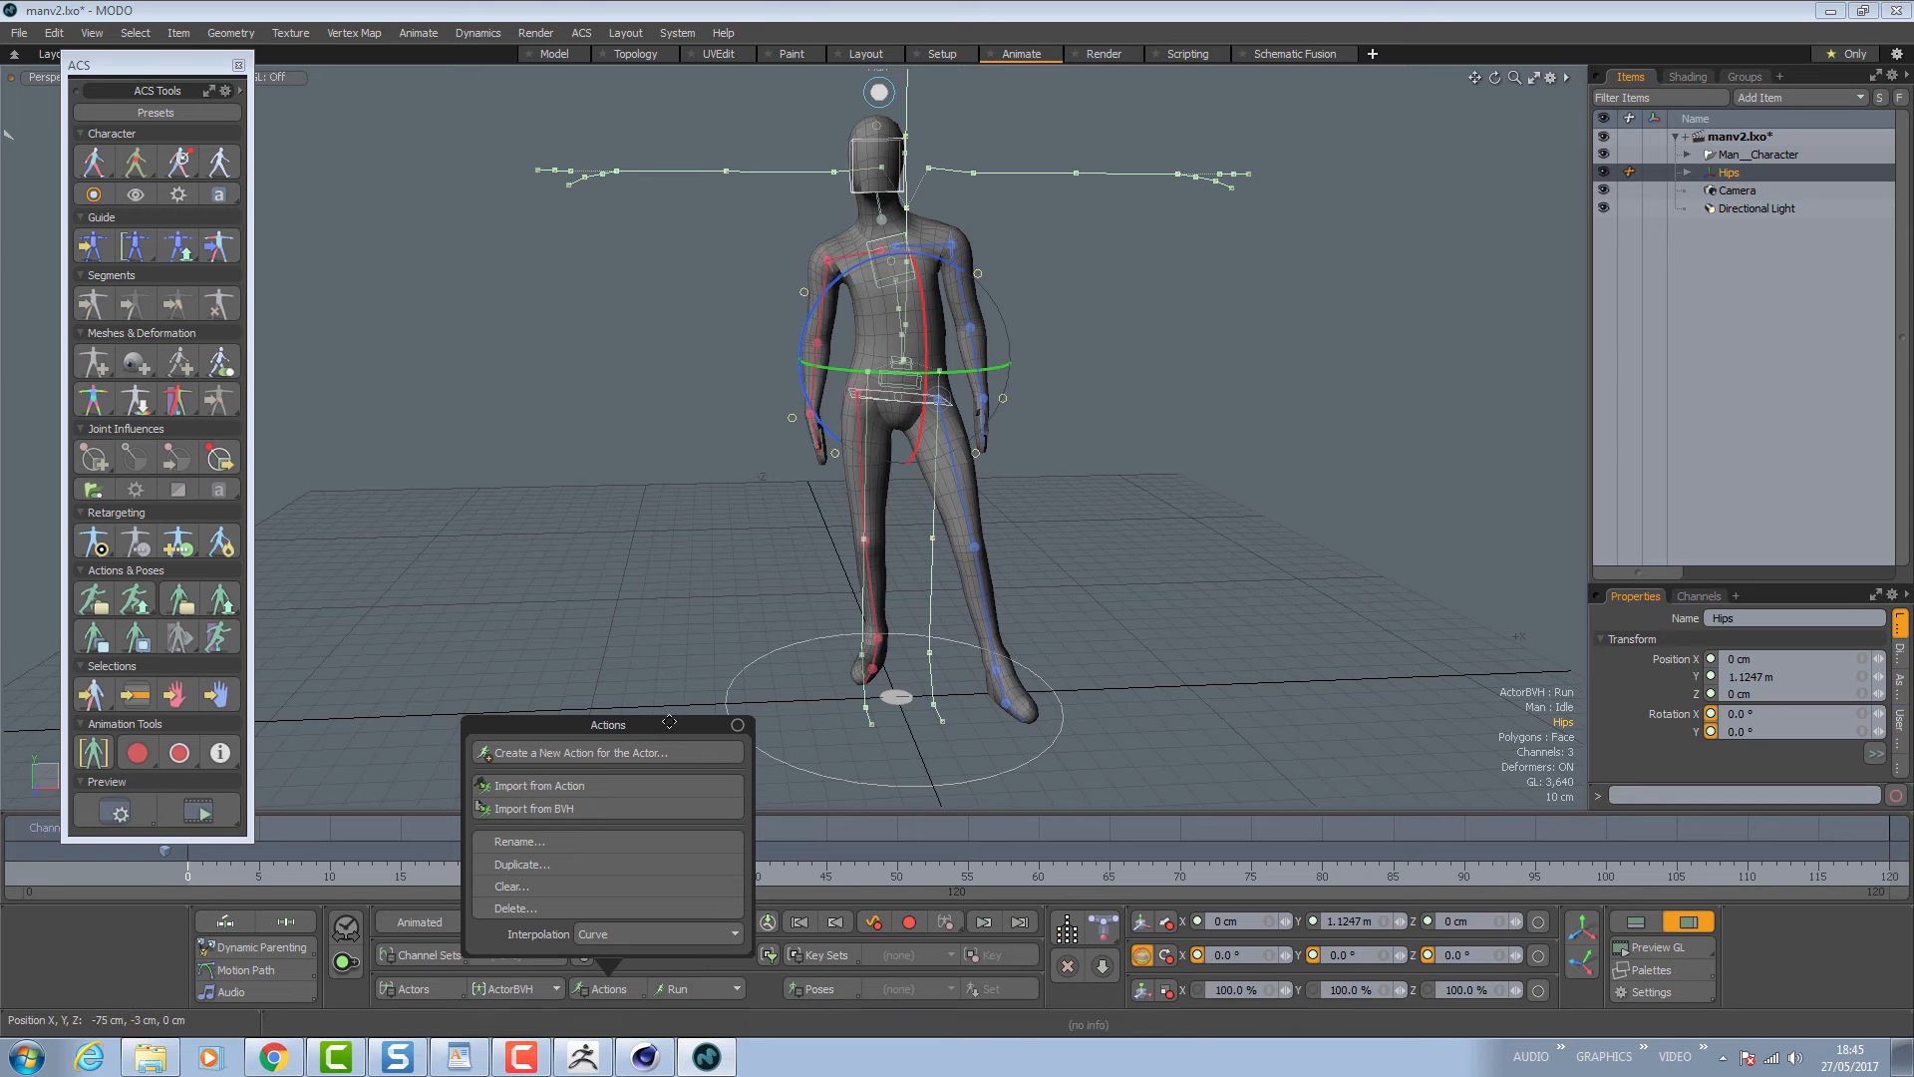
Make Man the current actor and create a new action for it, entering the name Run.
drag(666, 693, 617, 490)
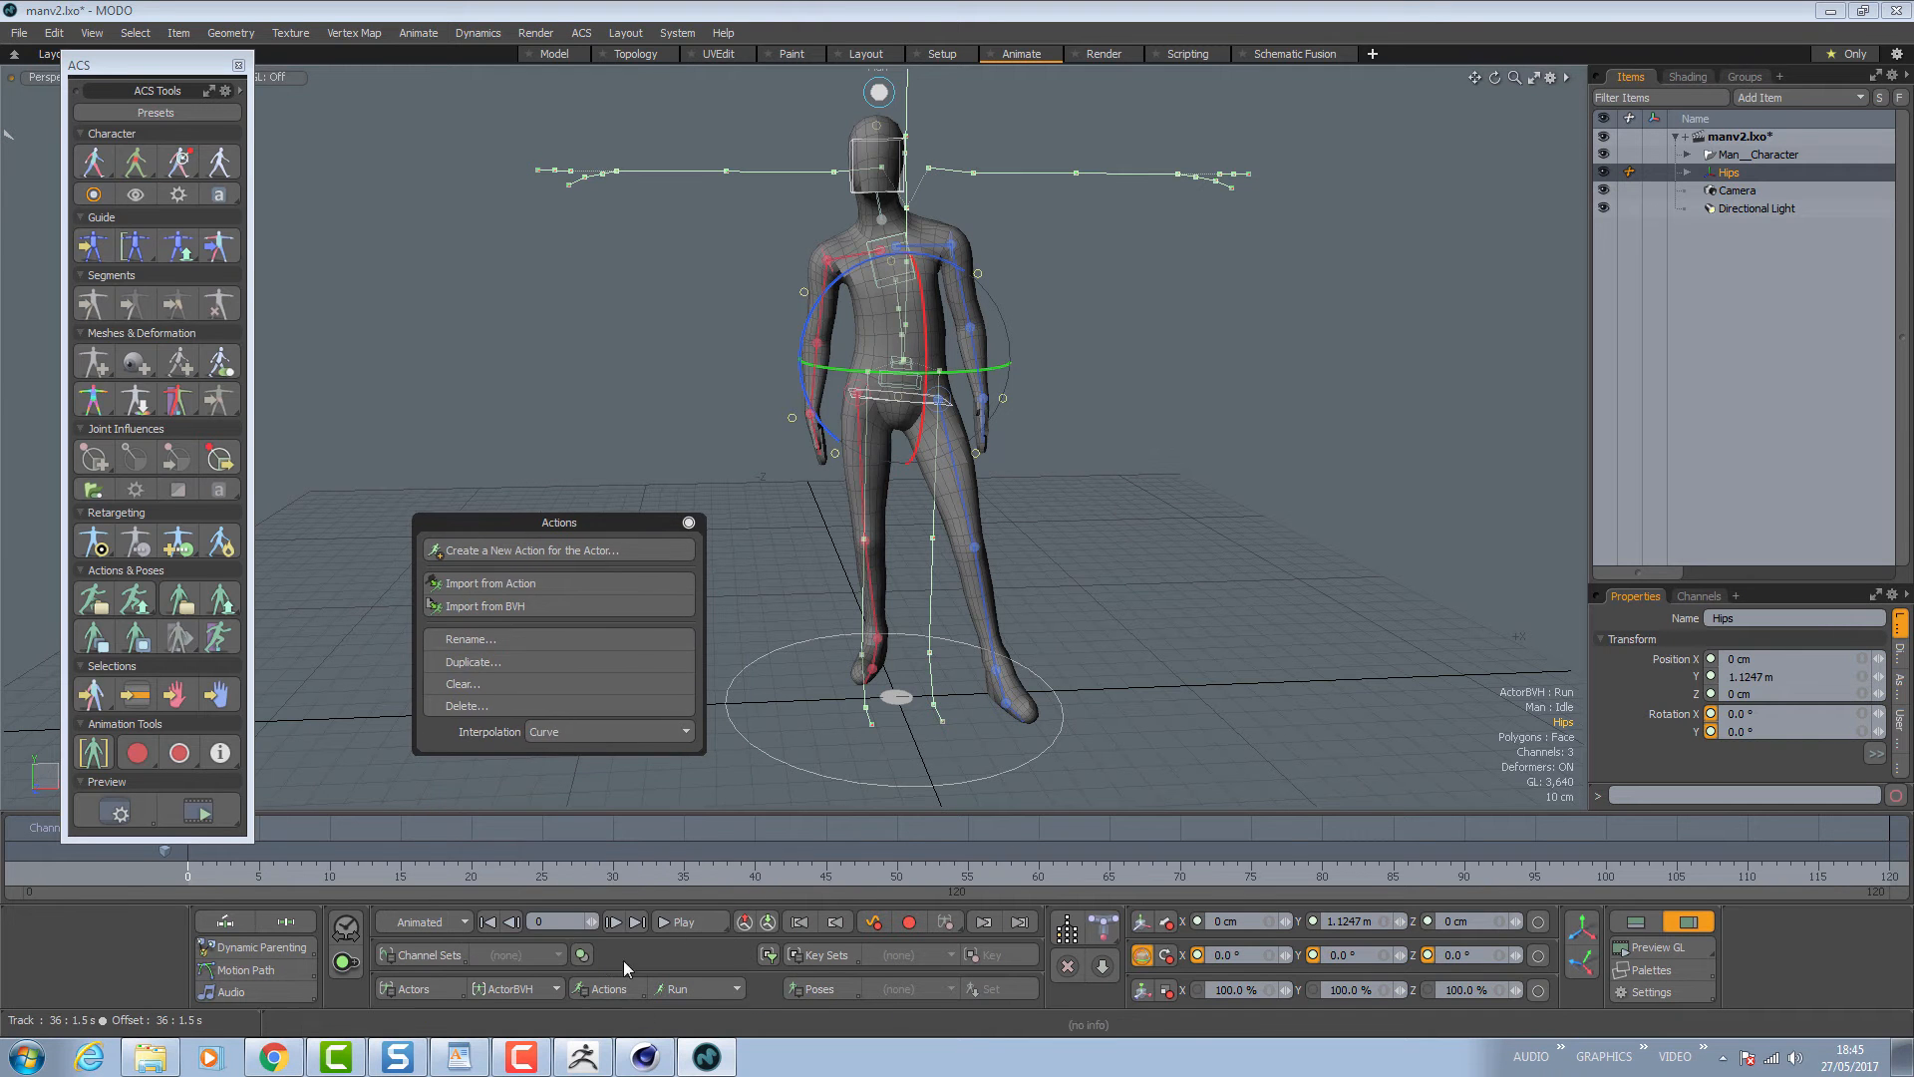
click(553, 989)
click(554, 1009)
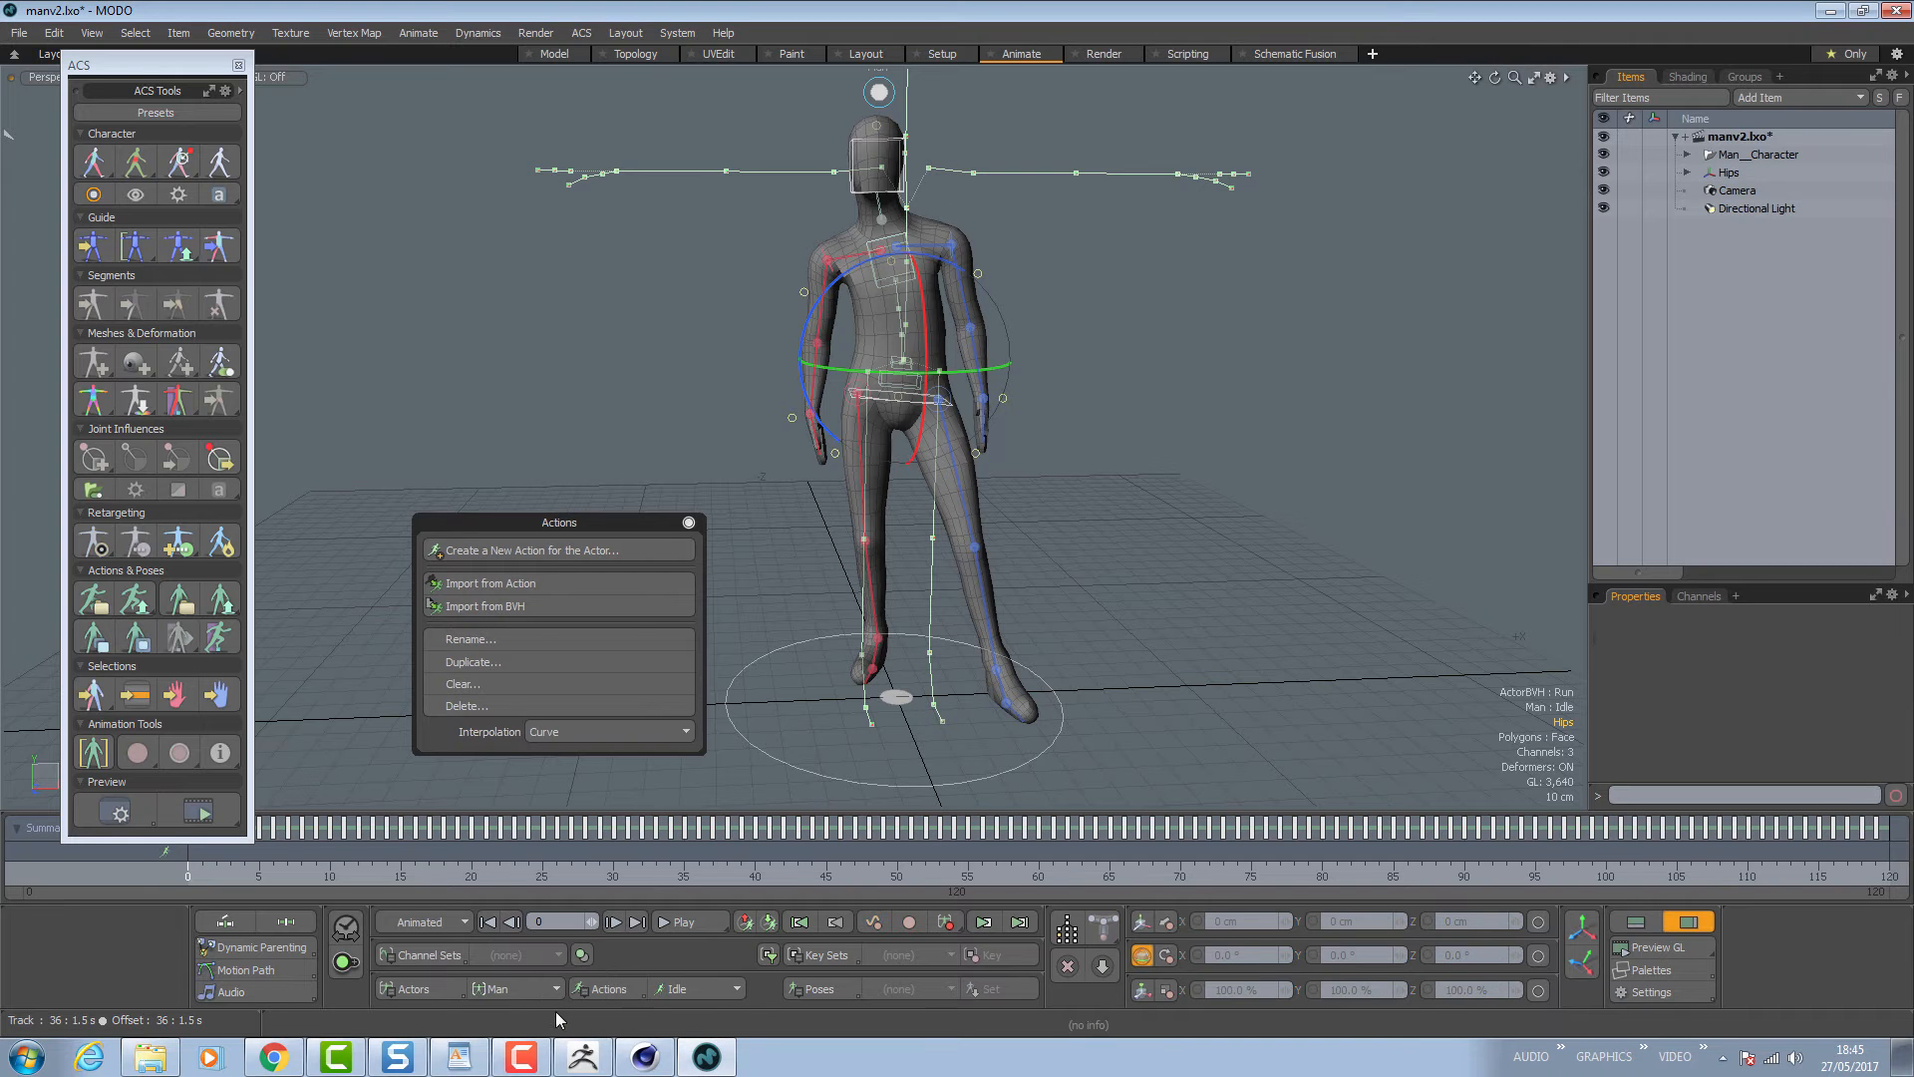
click(719, 991)
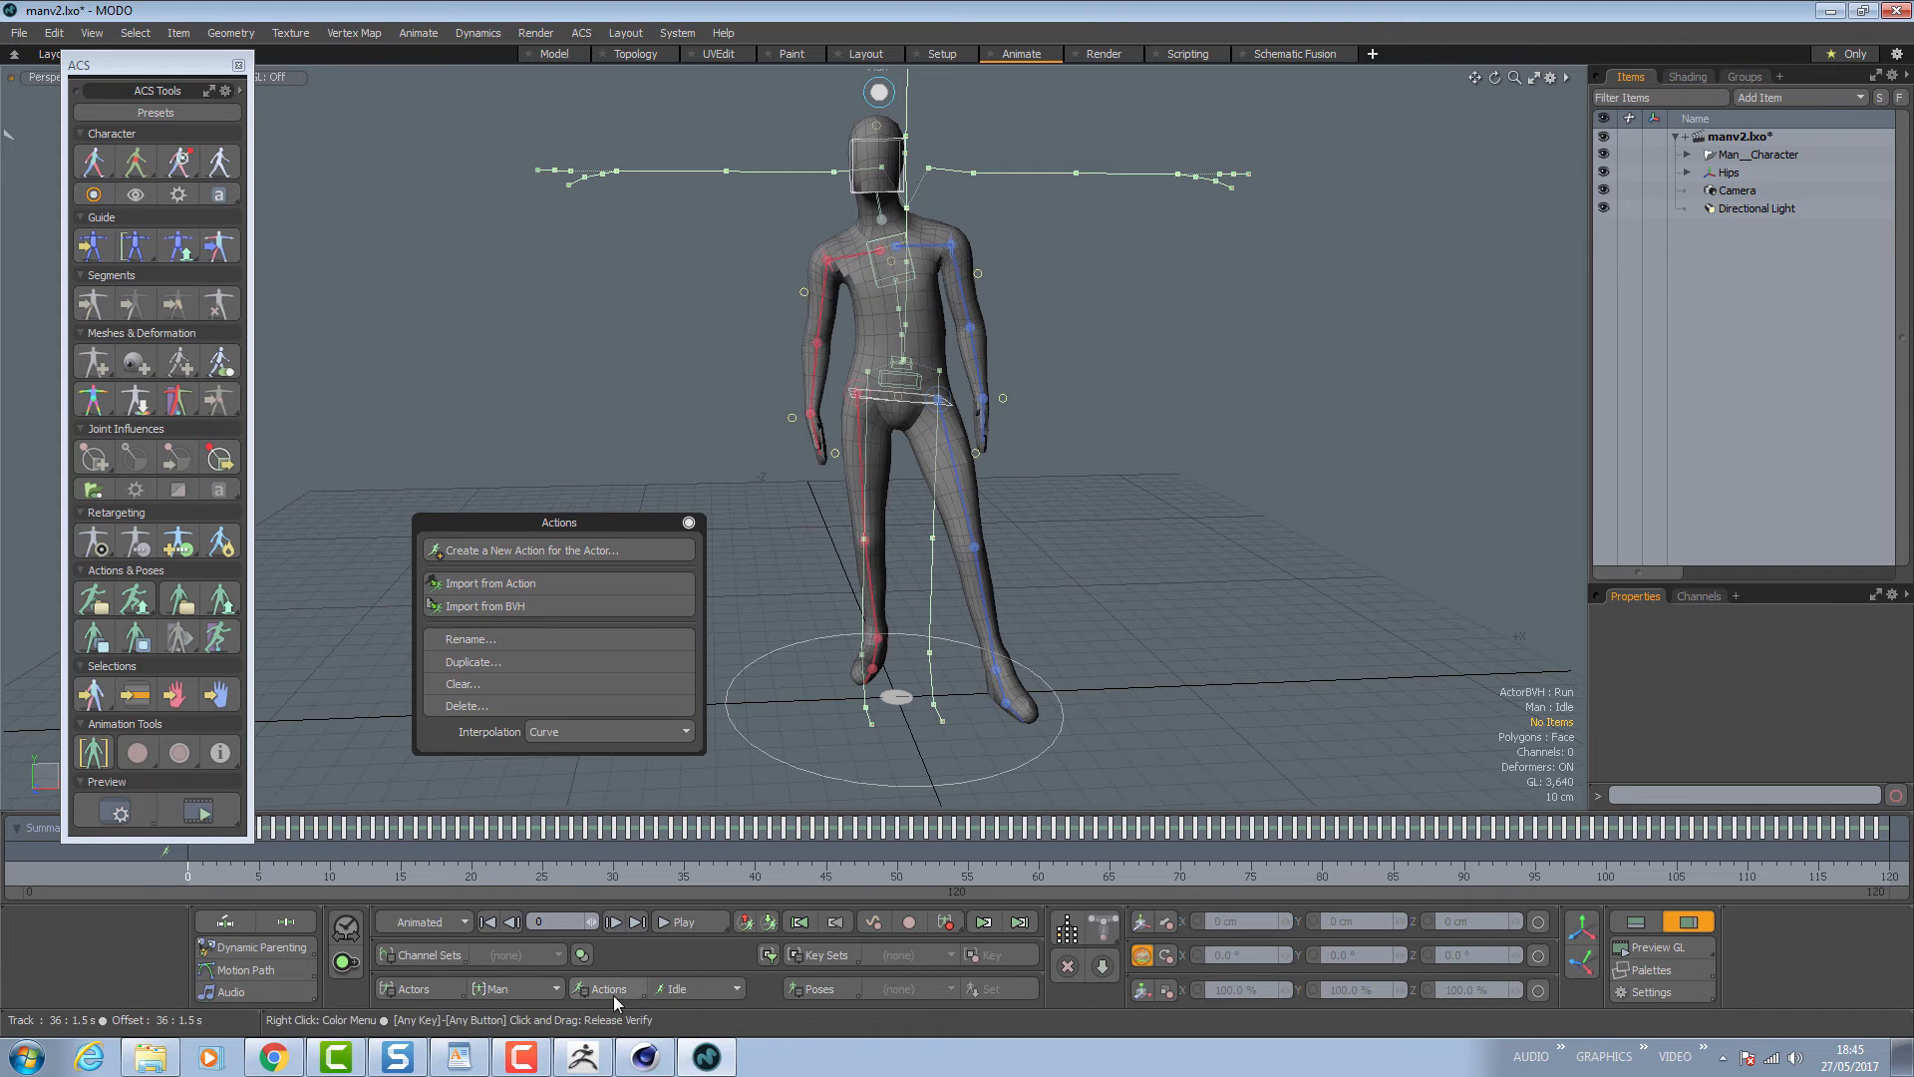
click(632, 548)
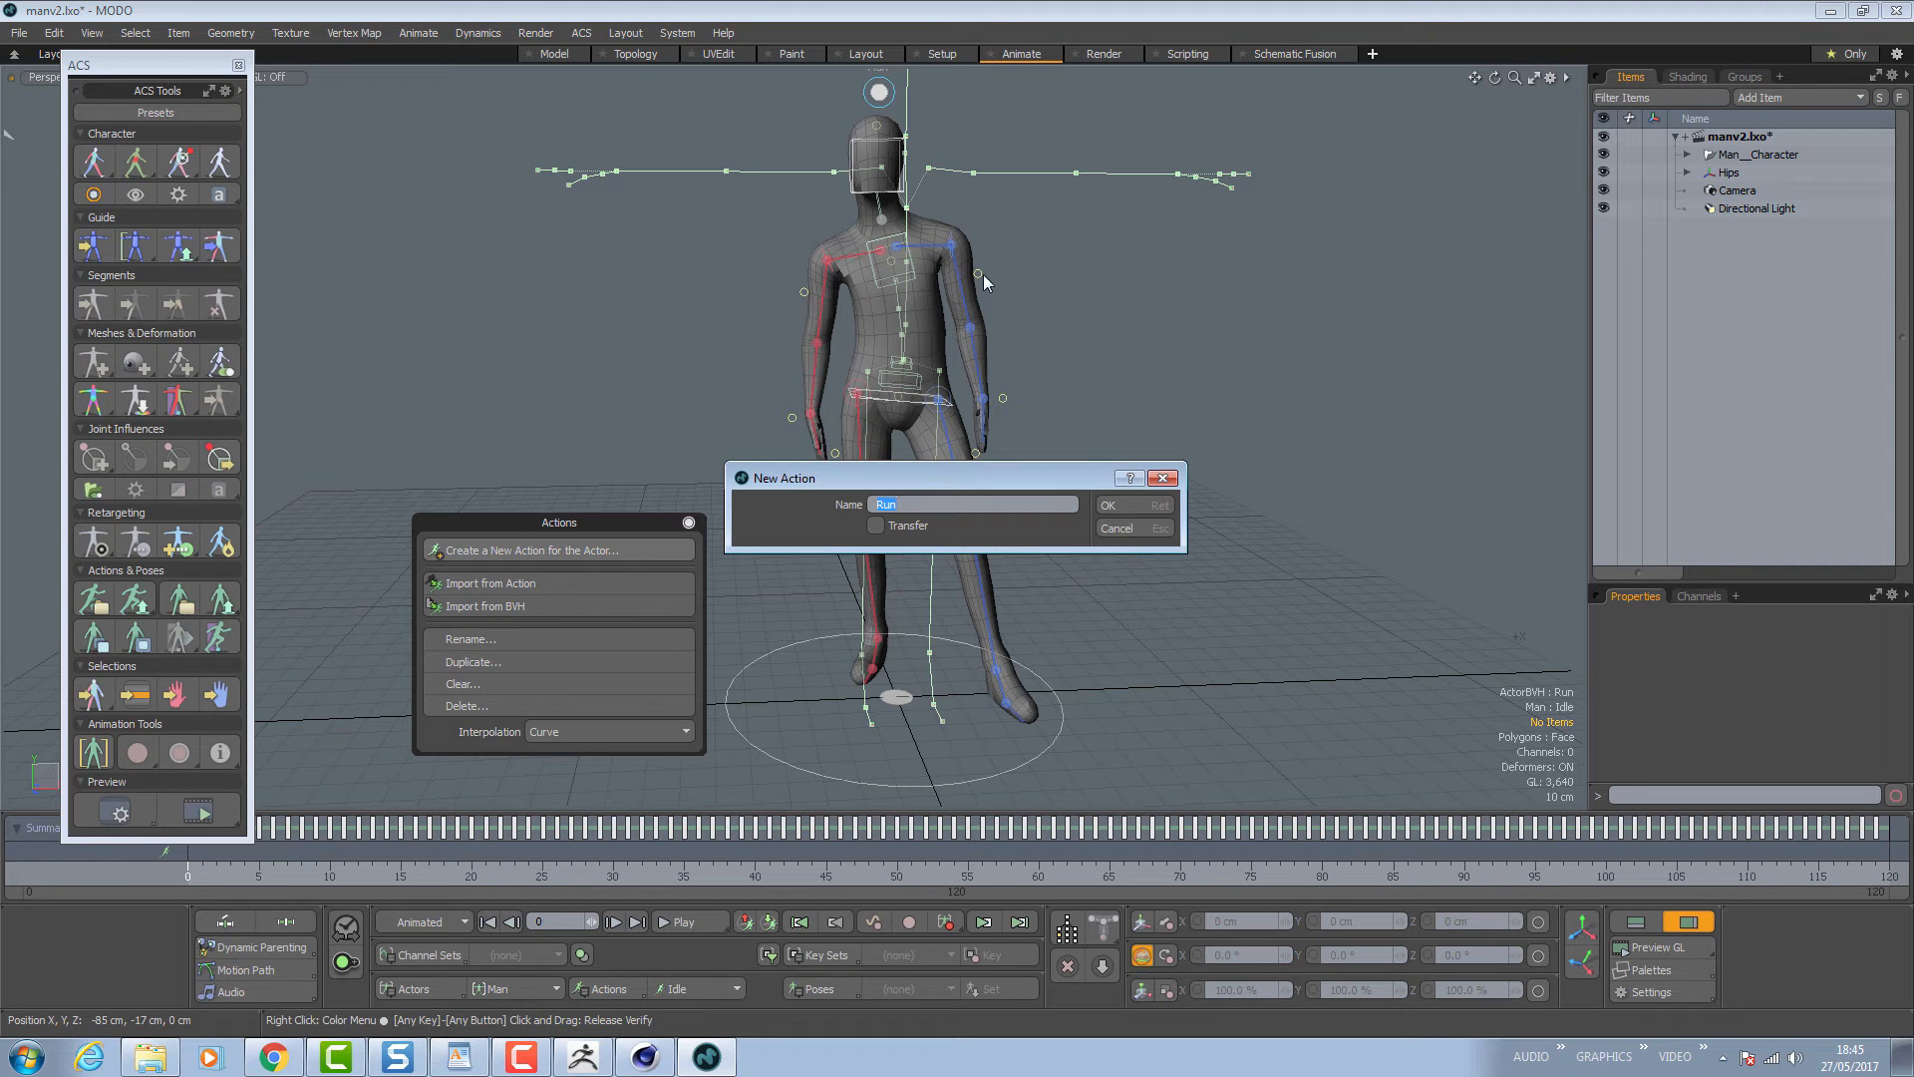
click(1122, 502)
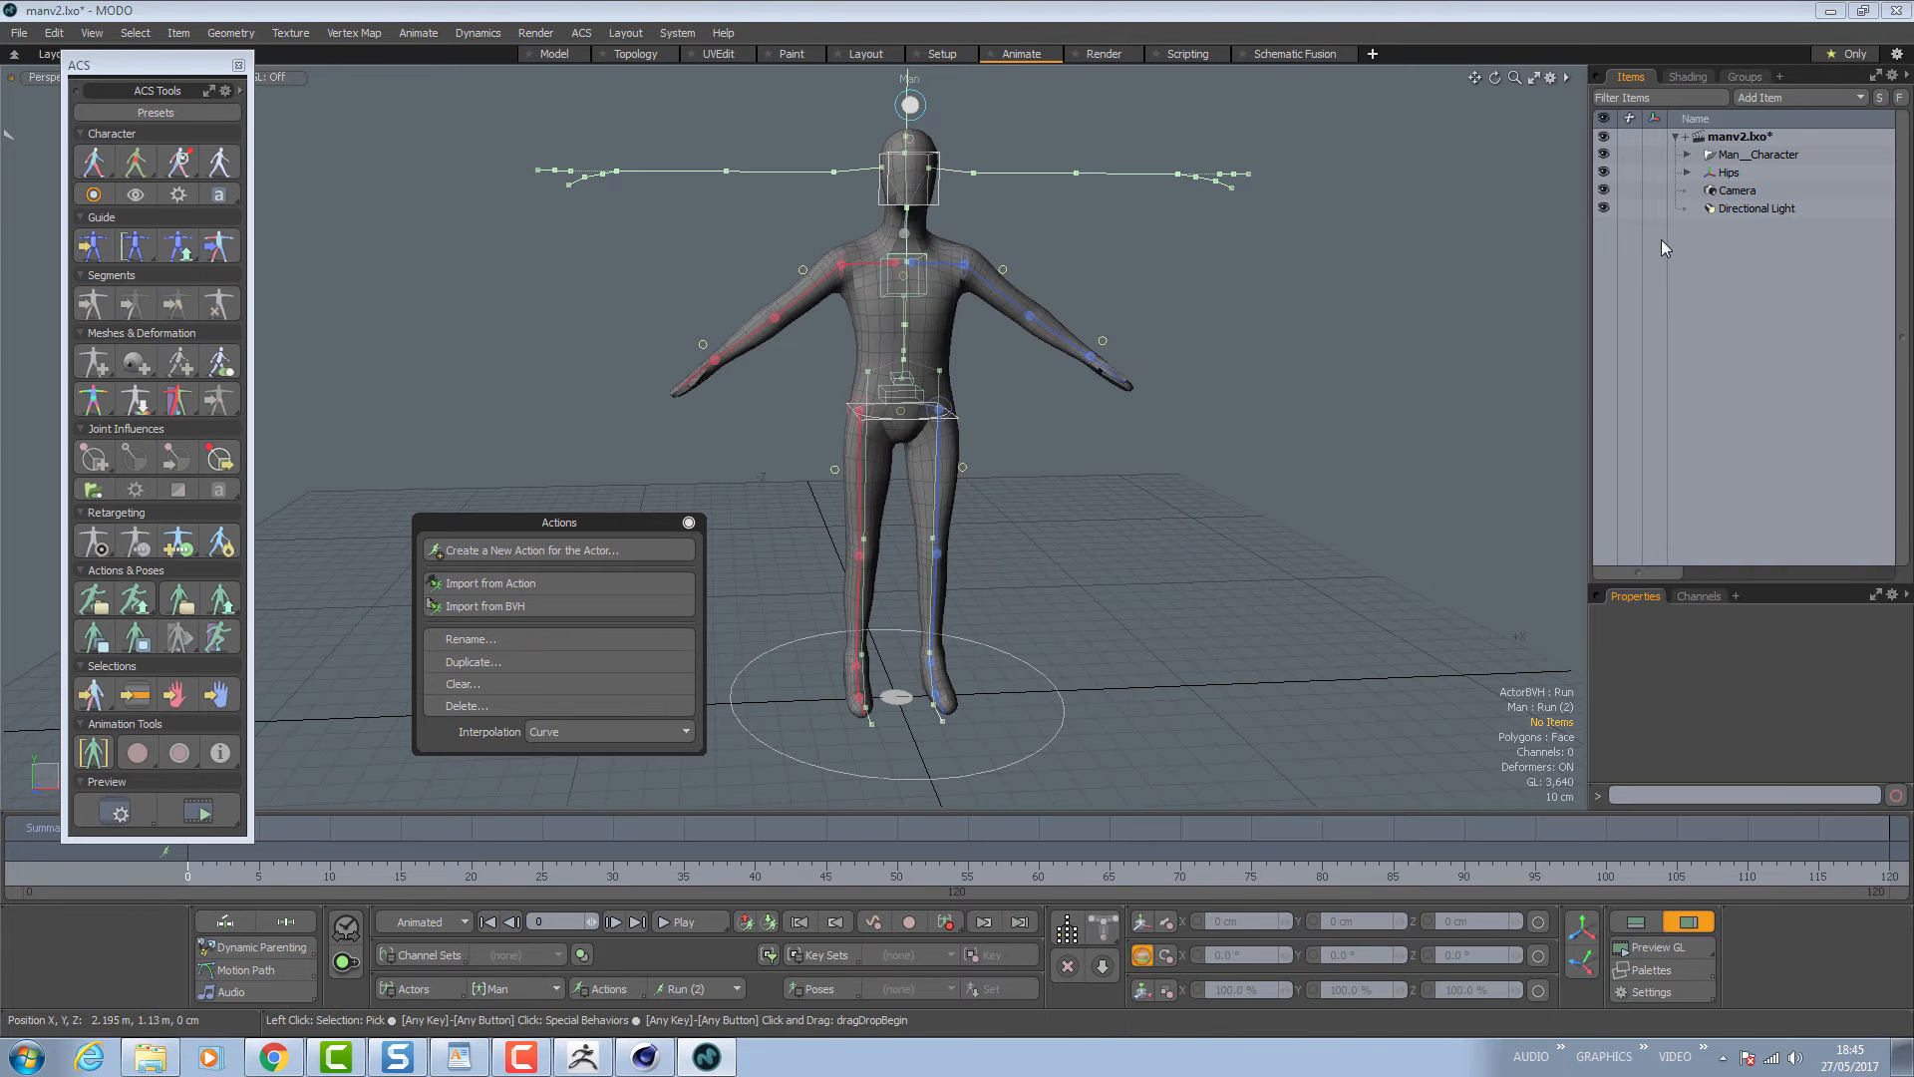
Delete the old BVH Hips skeleton together with all its referenced items.
click(1732, 173)
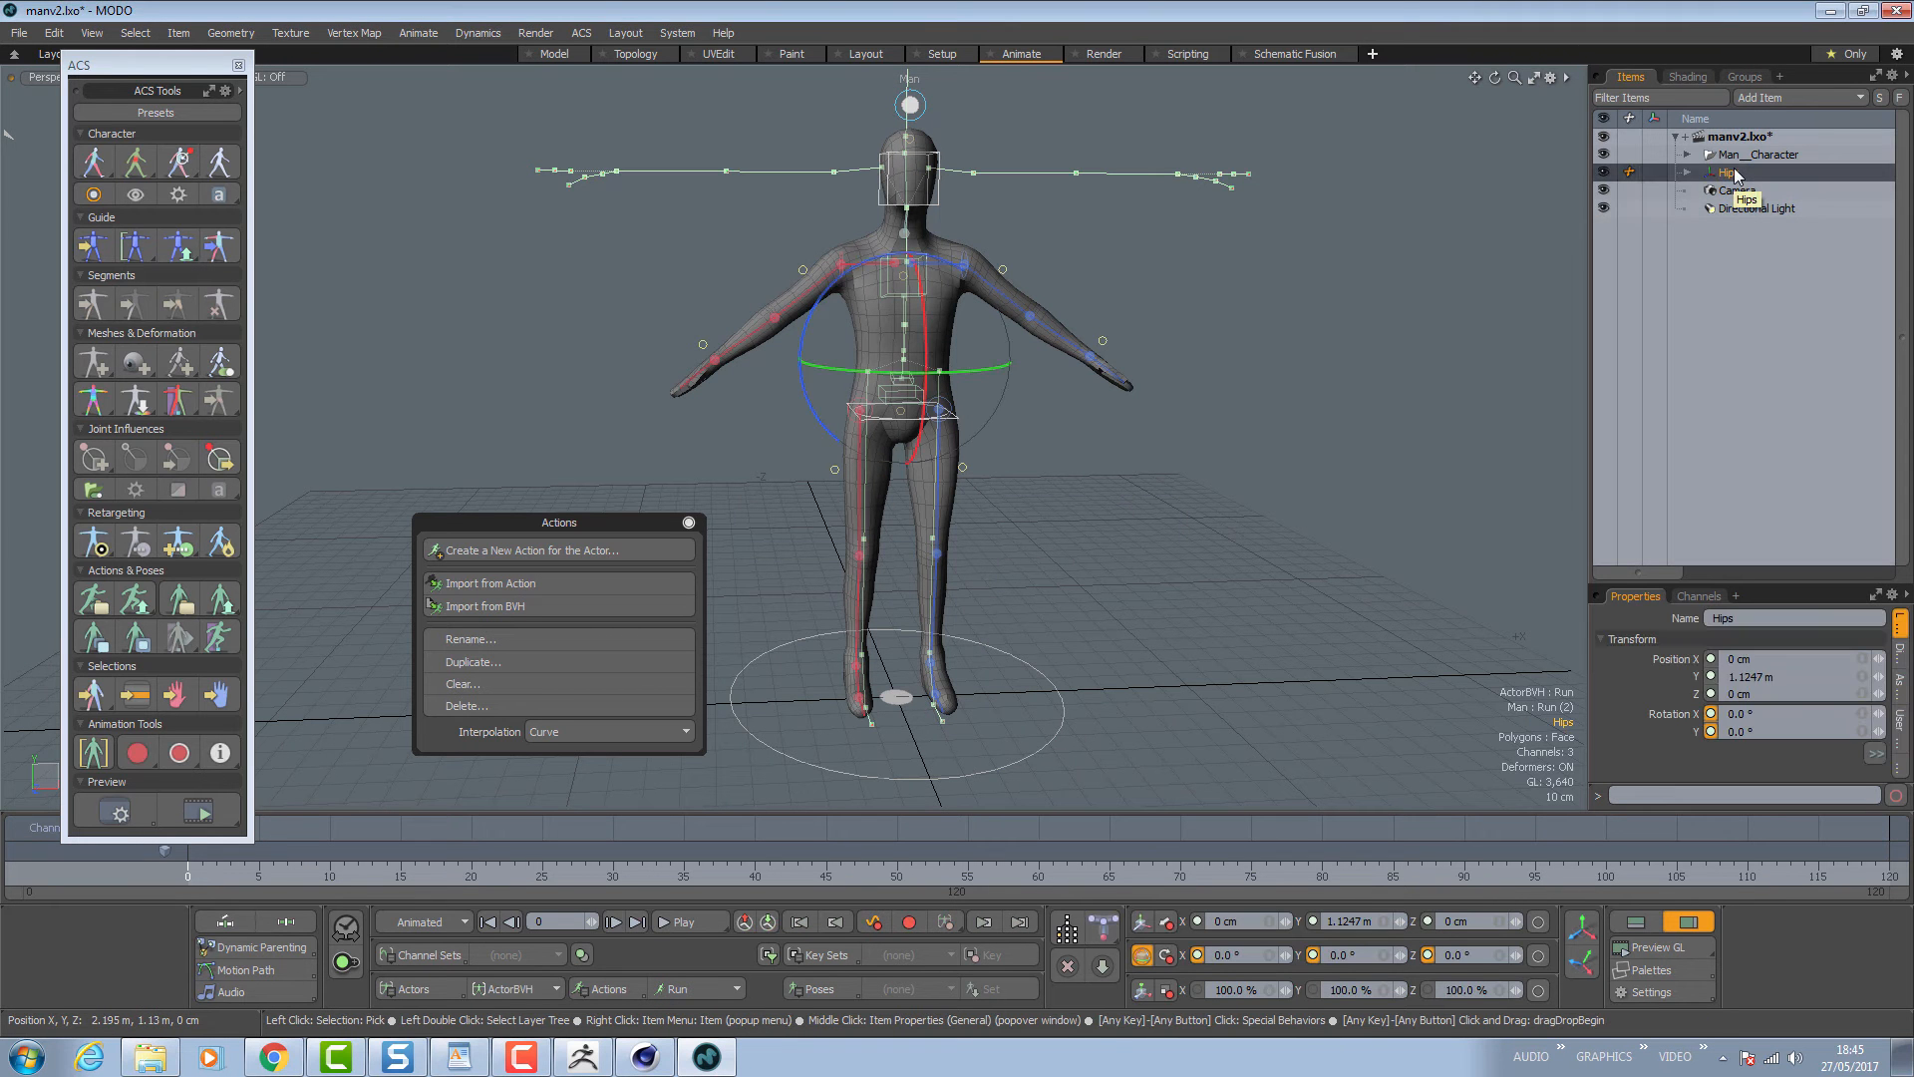
key(Delete)
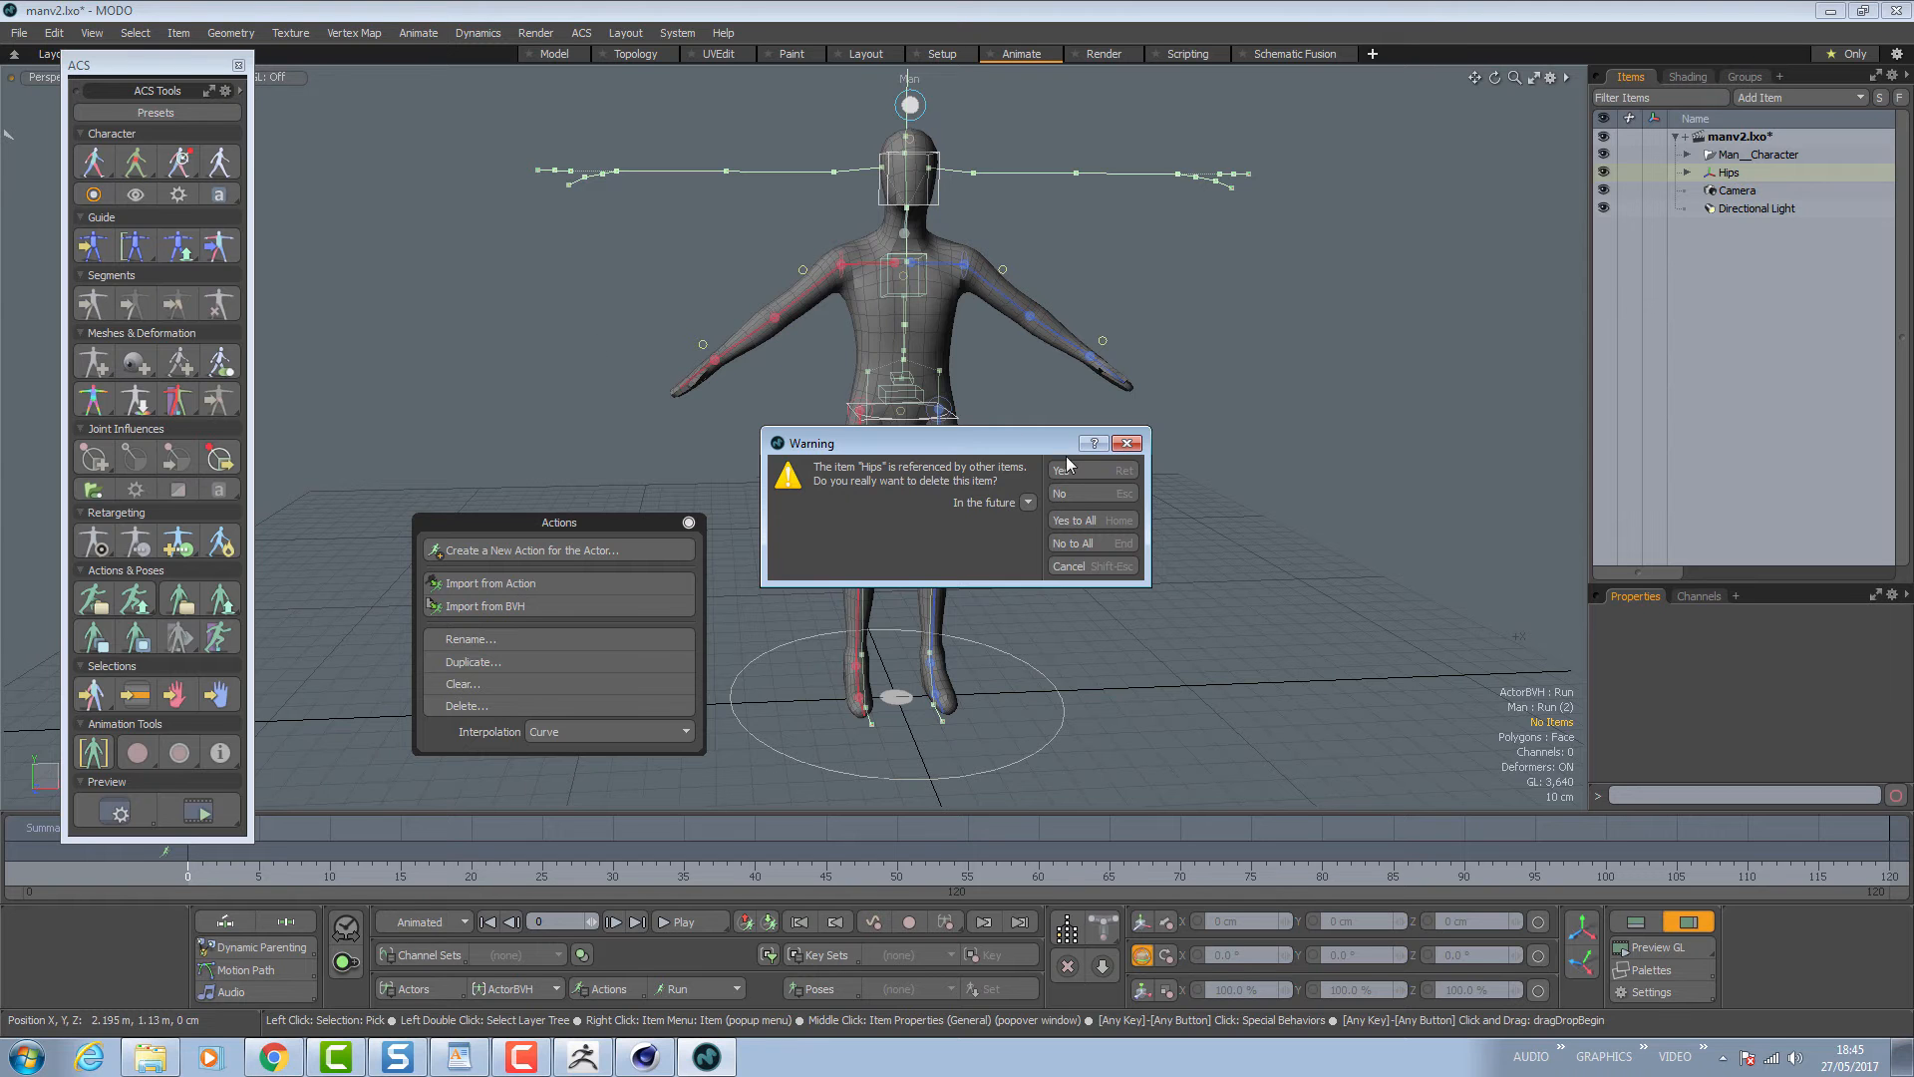
click(1091, 517)
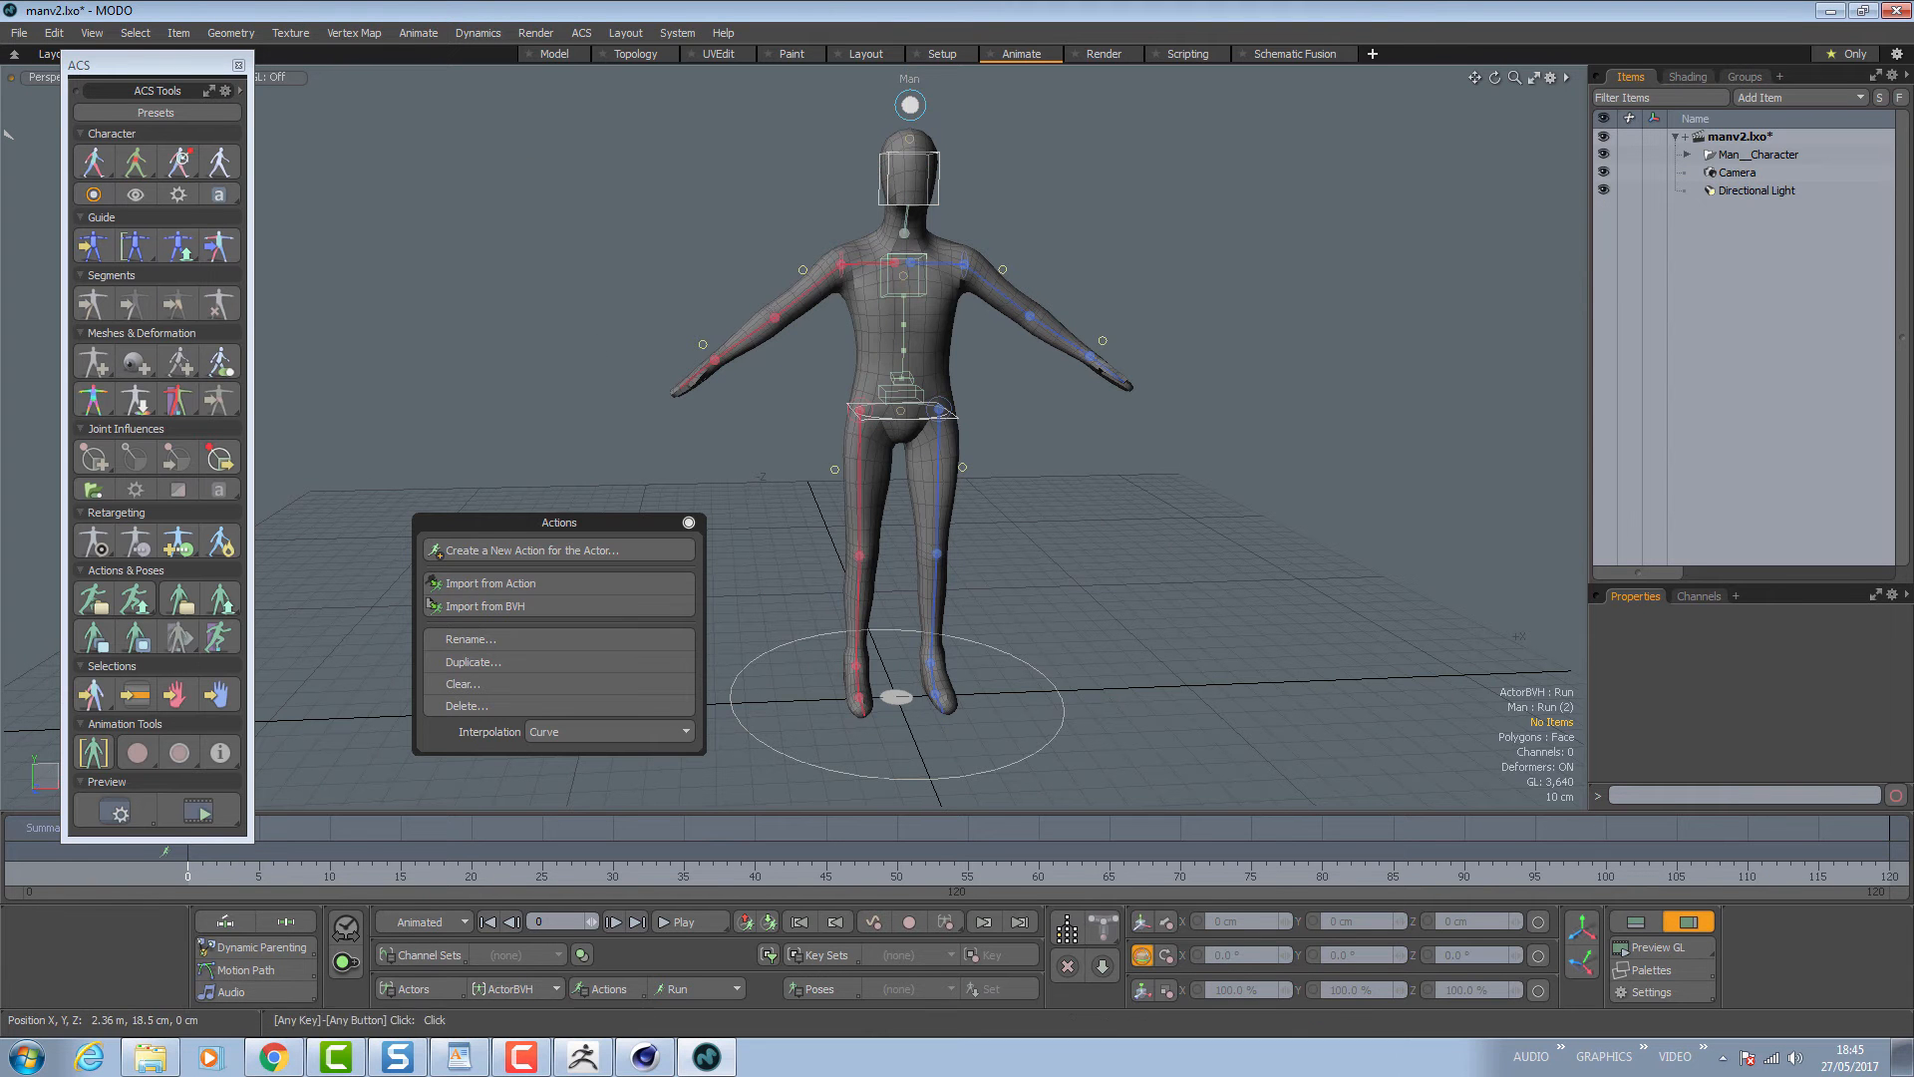
Create a new actor from catwalk_walk.bvh and clear the setup and action settings from the view.
drag(1913, 165, 1148, 71)
click(1139, 123)
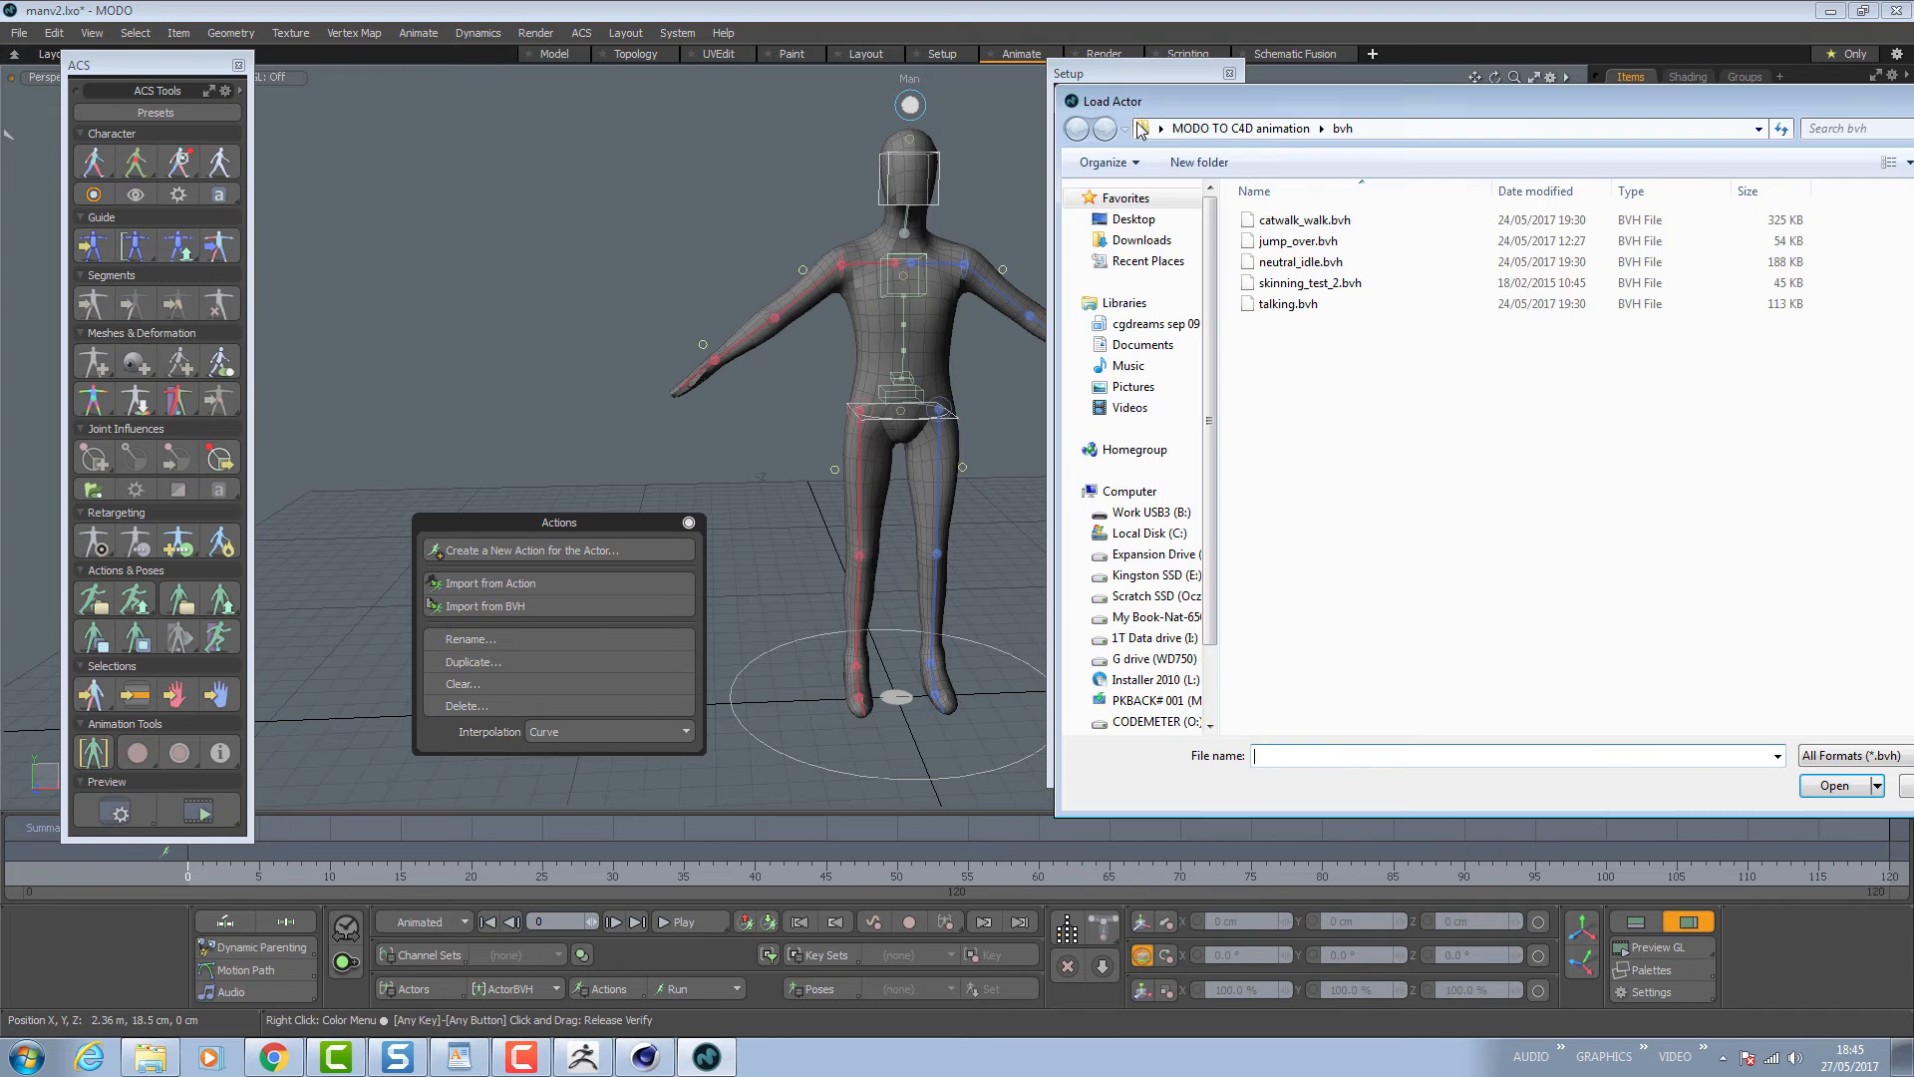
double_click(1334, 225)
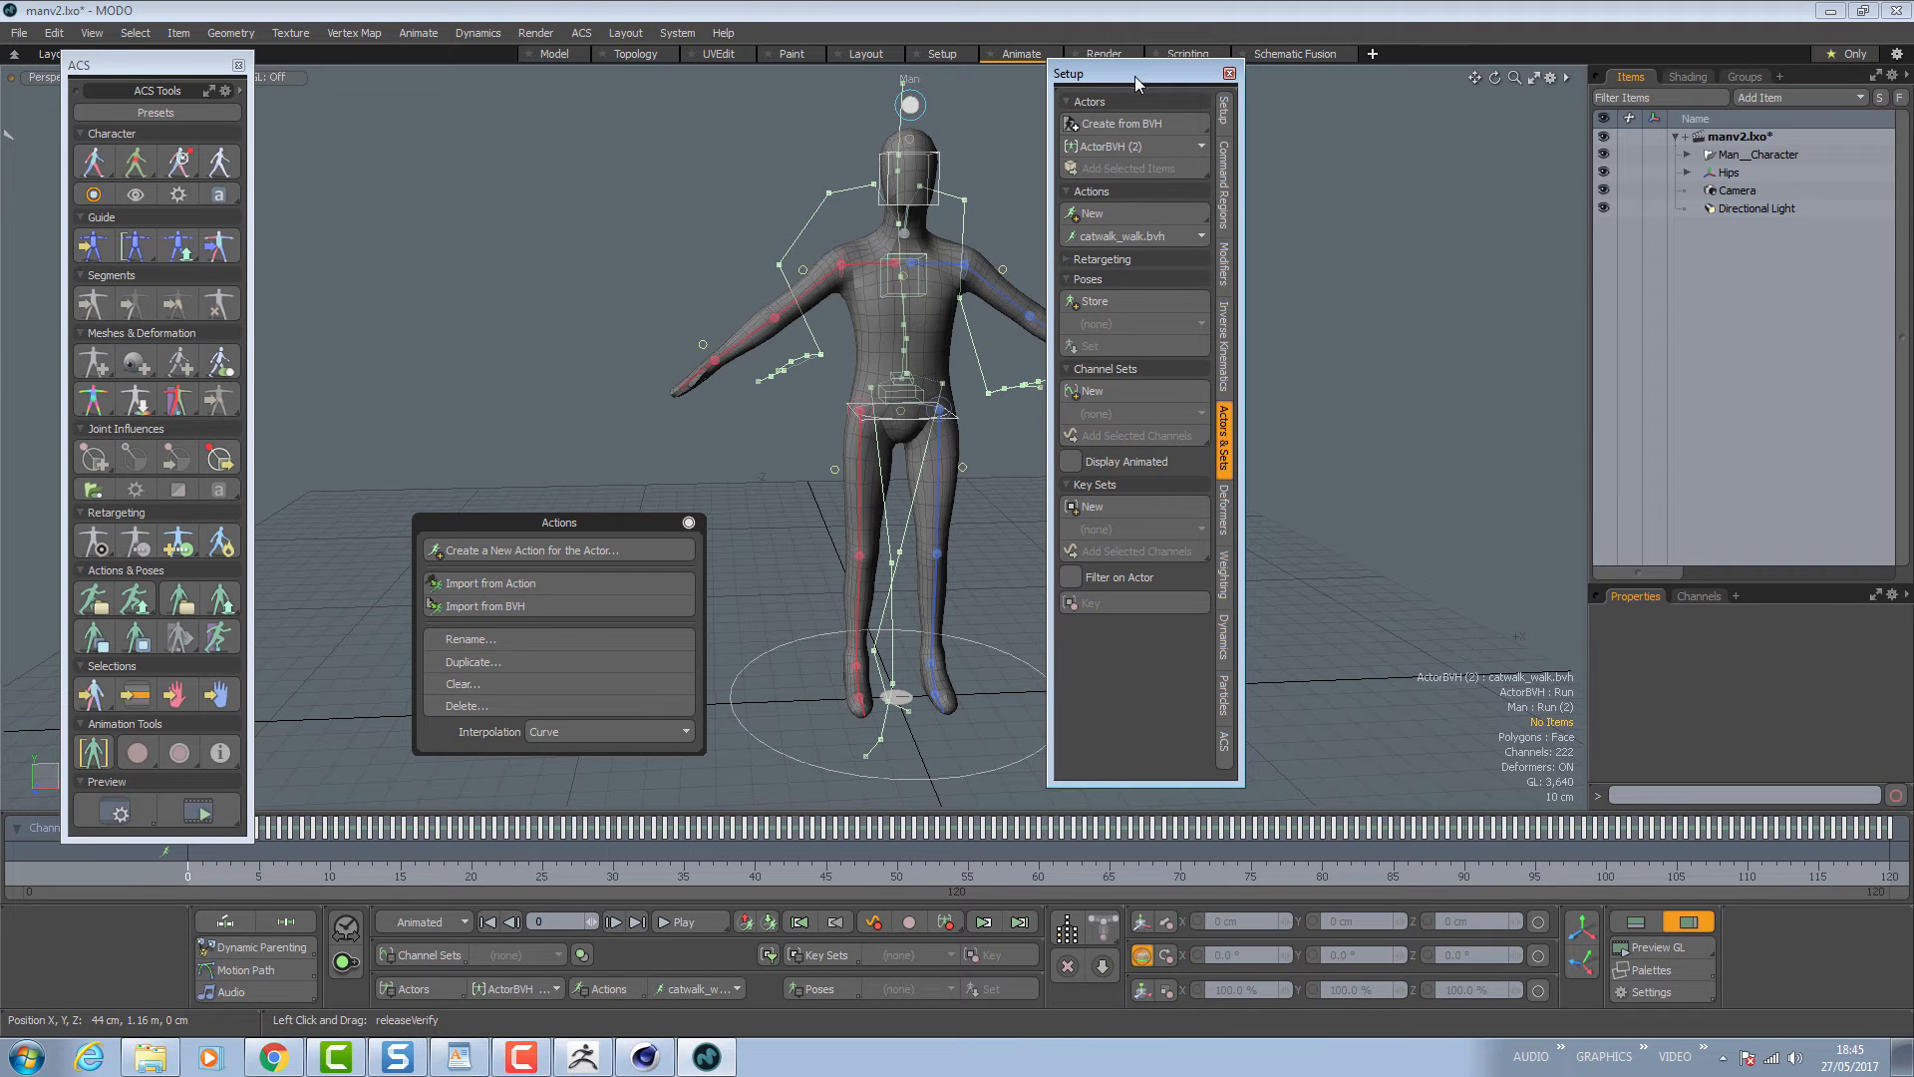
click(1230, 75)
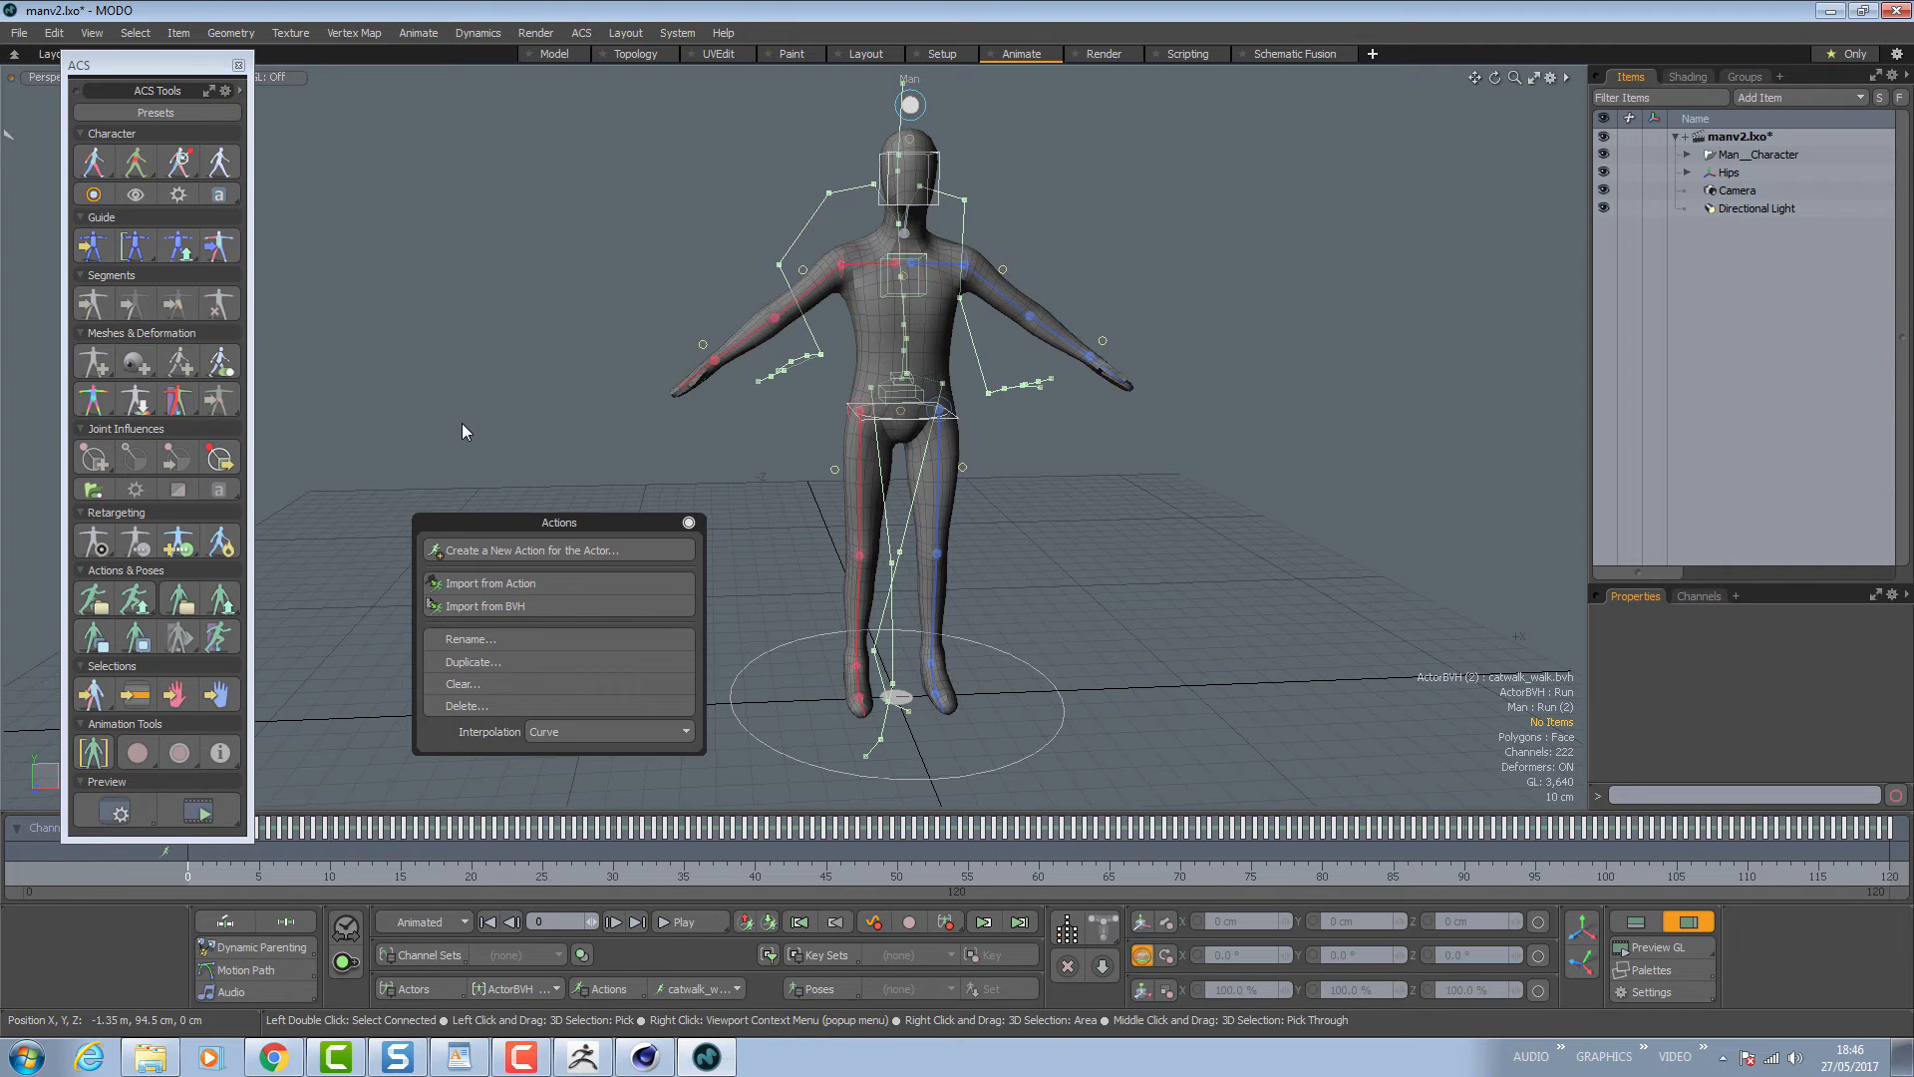
click(689, 522)
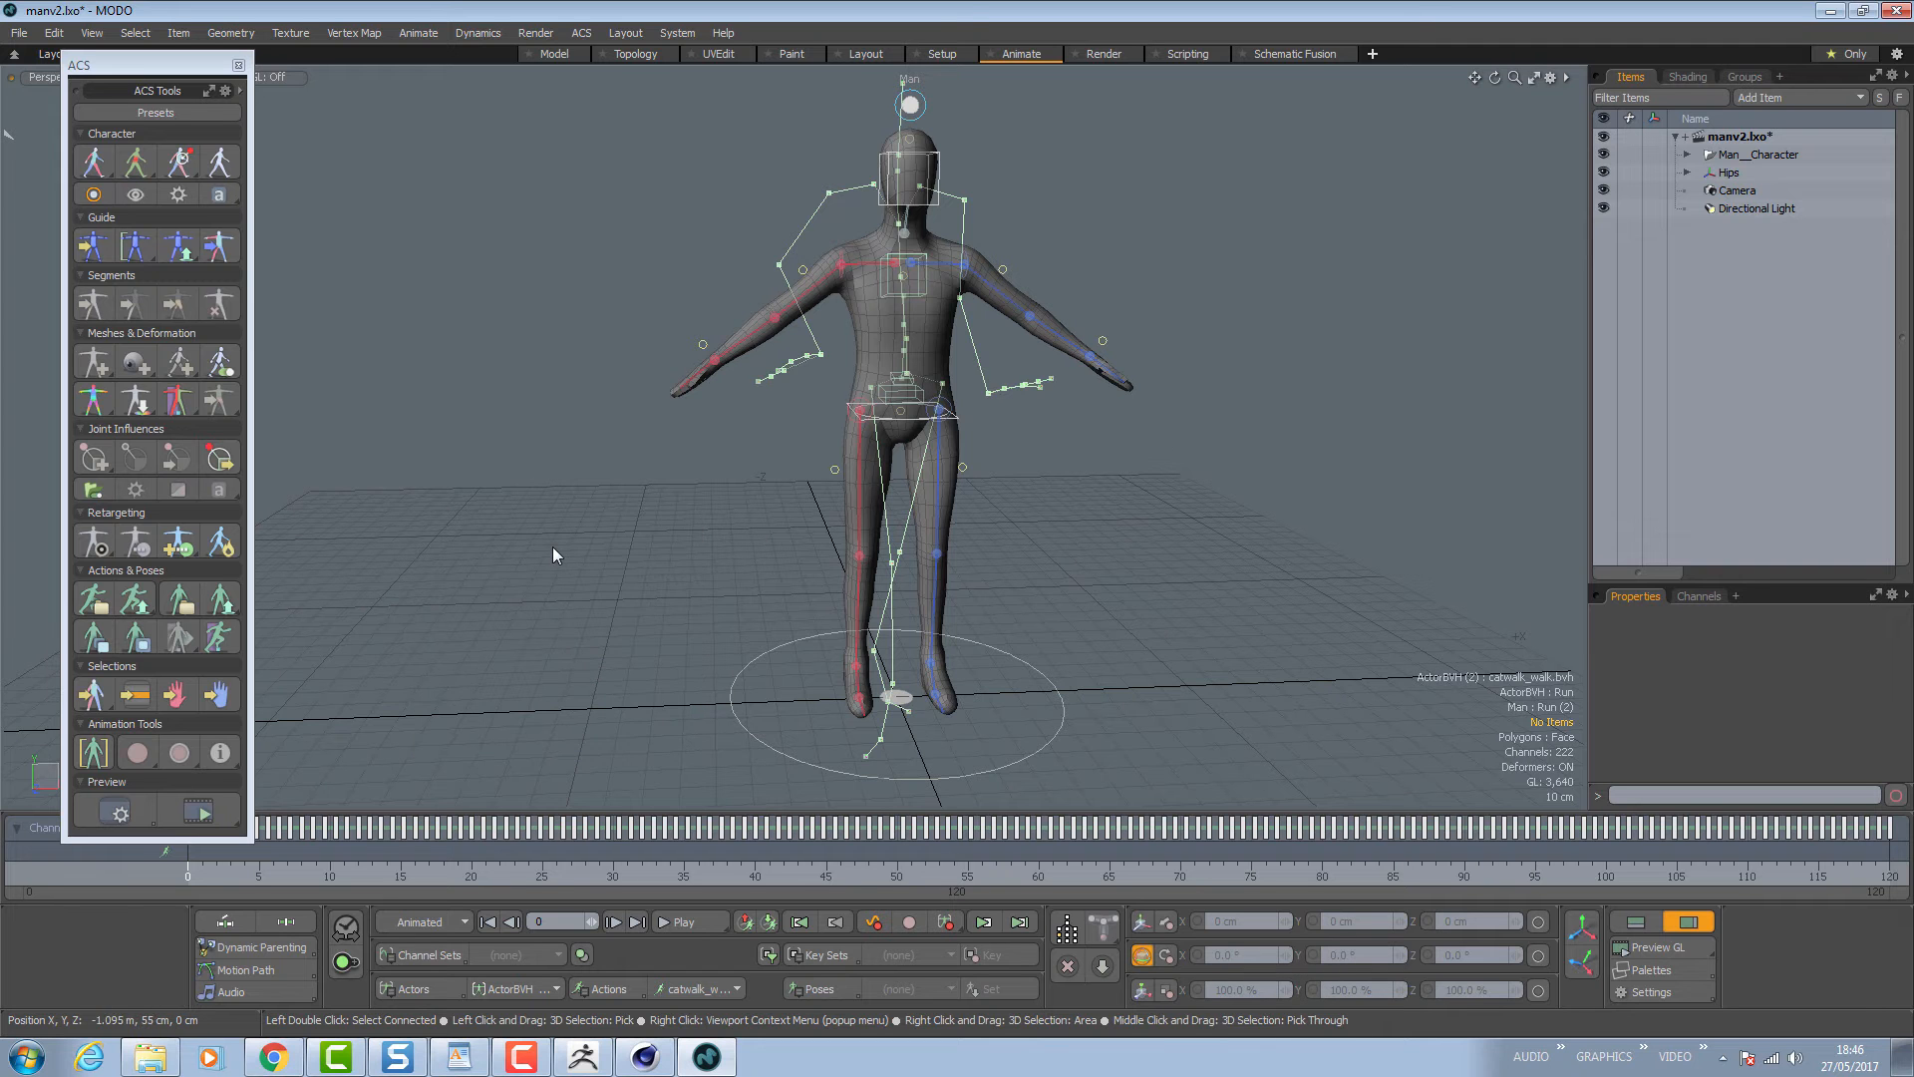
Retarget the newly imported Hips skeleton onto the character and bake the motion into keyframes from frame 0 to 363.
click(1735, 173)
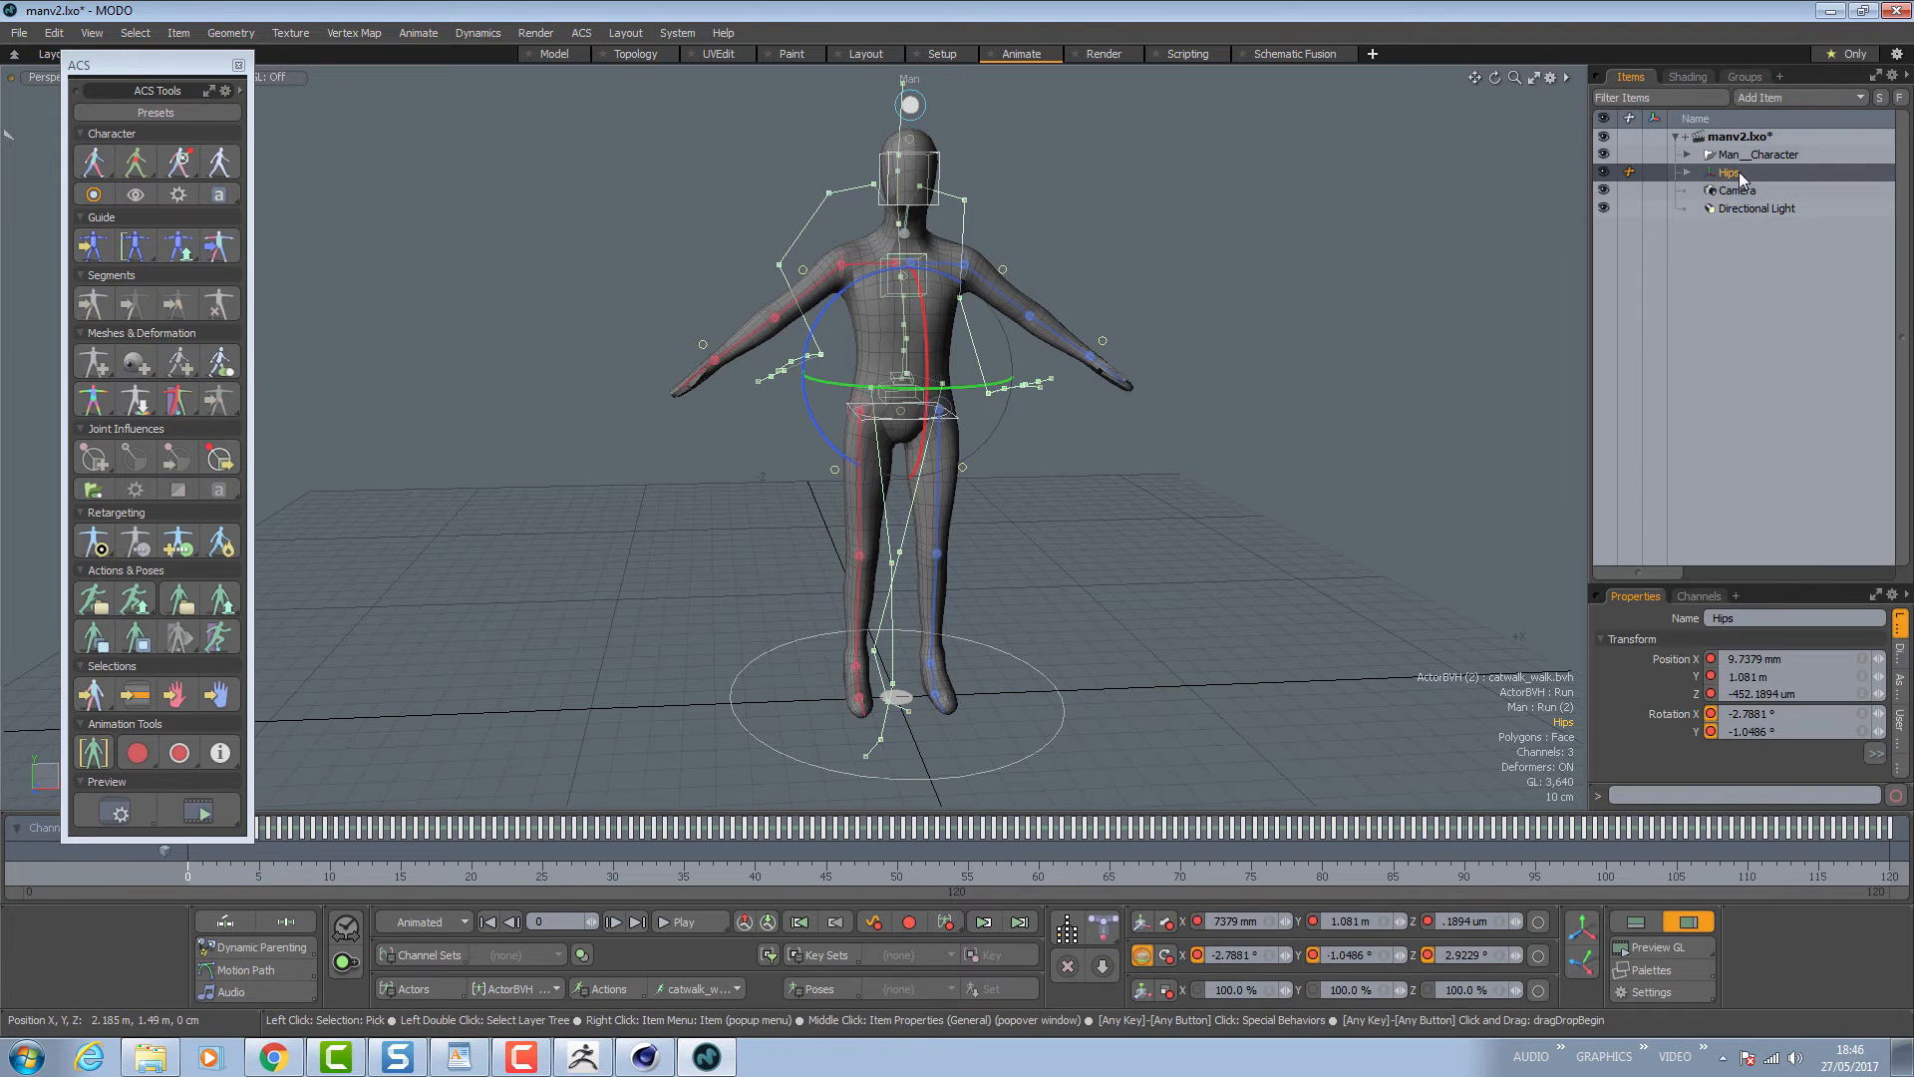
click(138, 547)
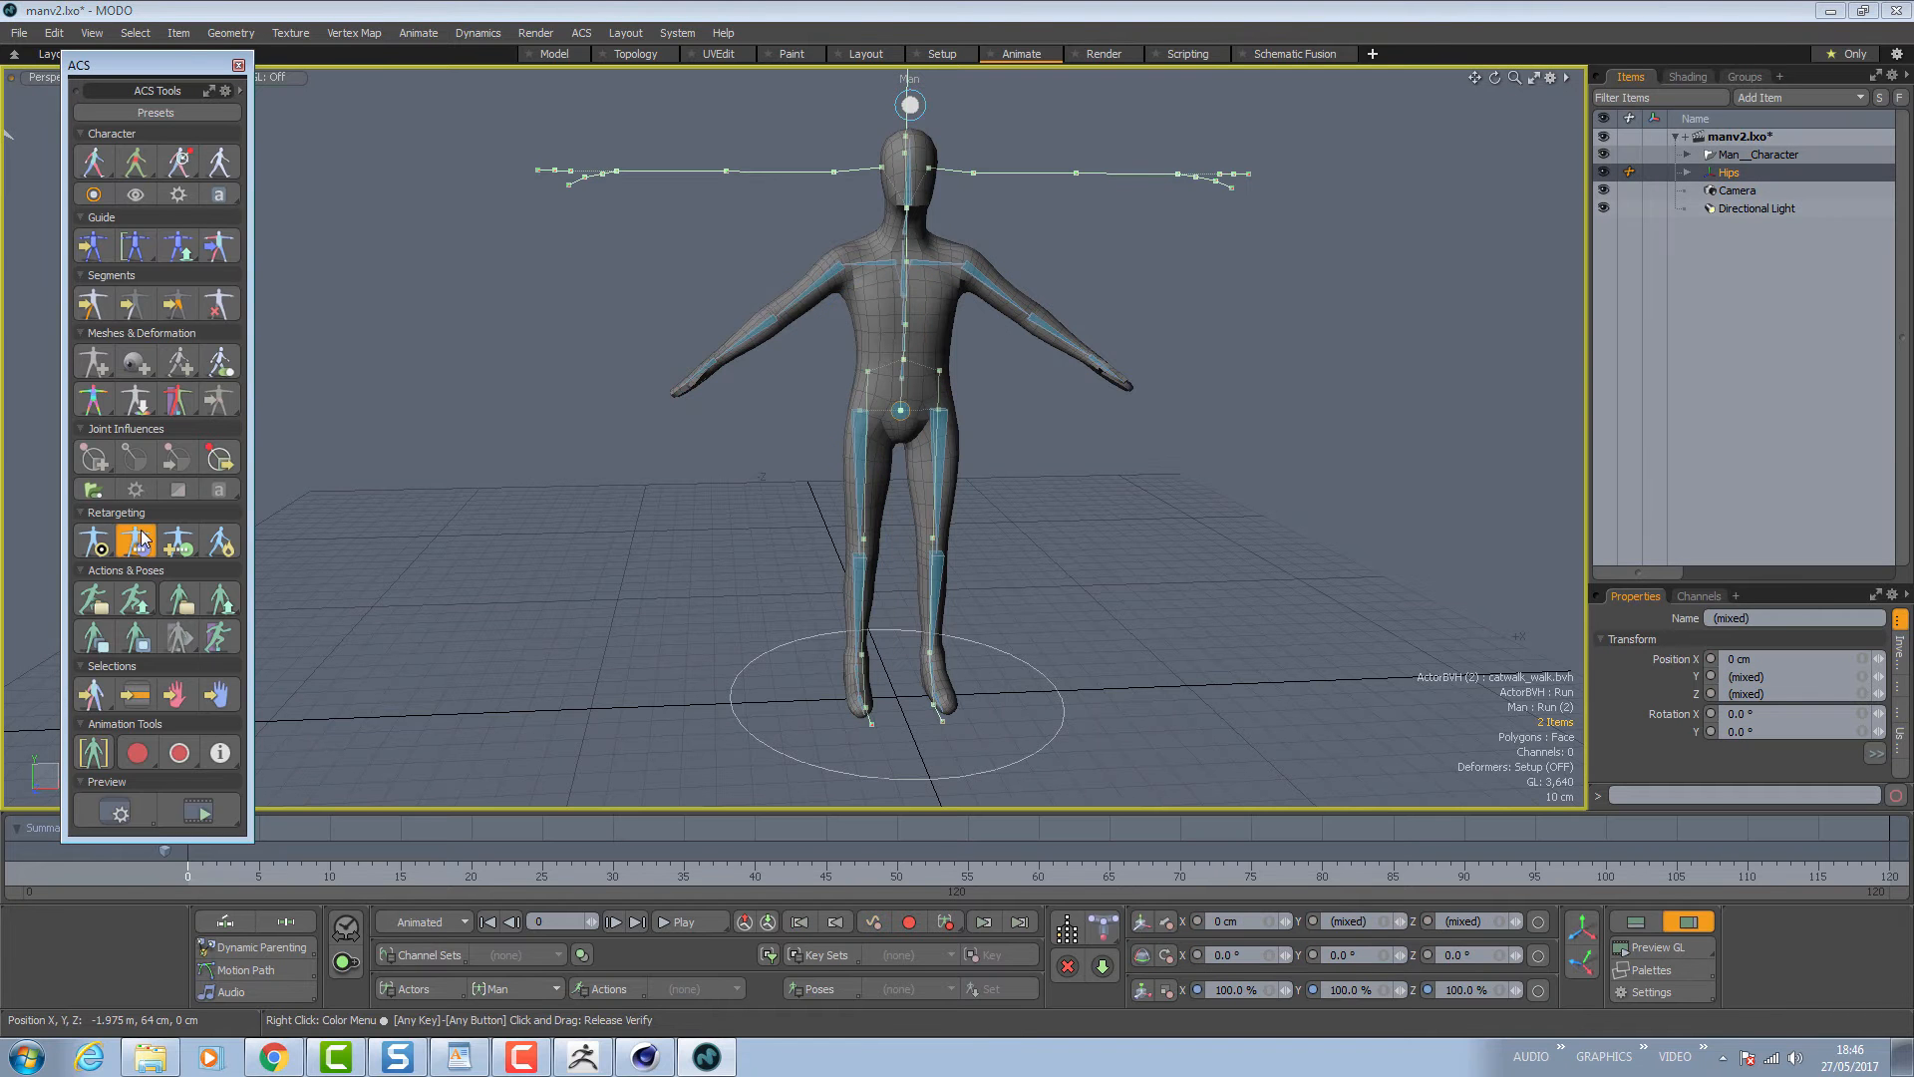
click(1046, 530)
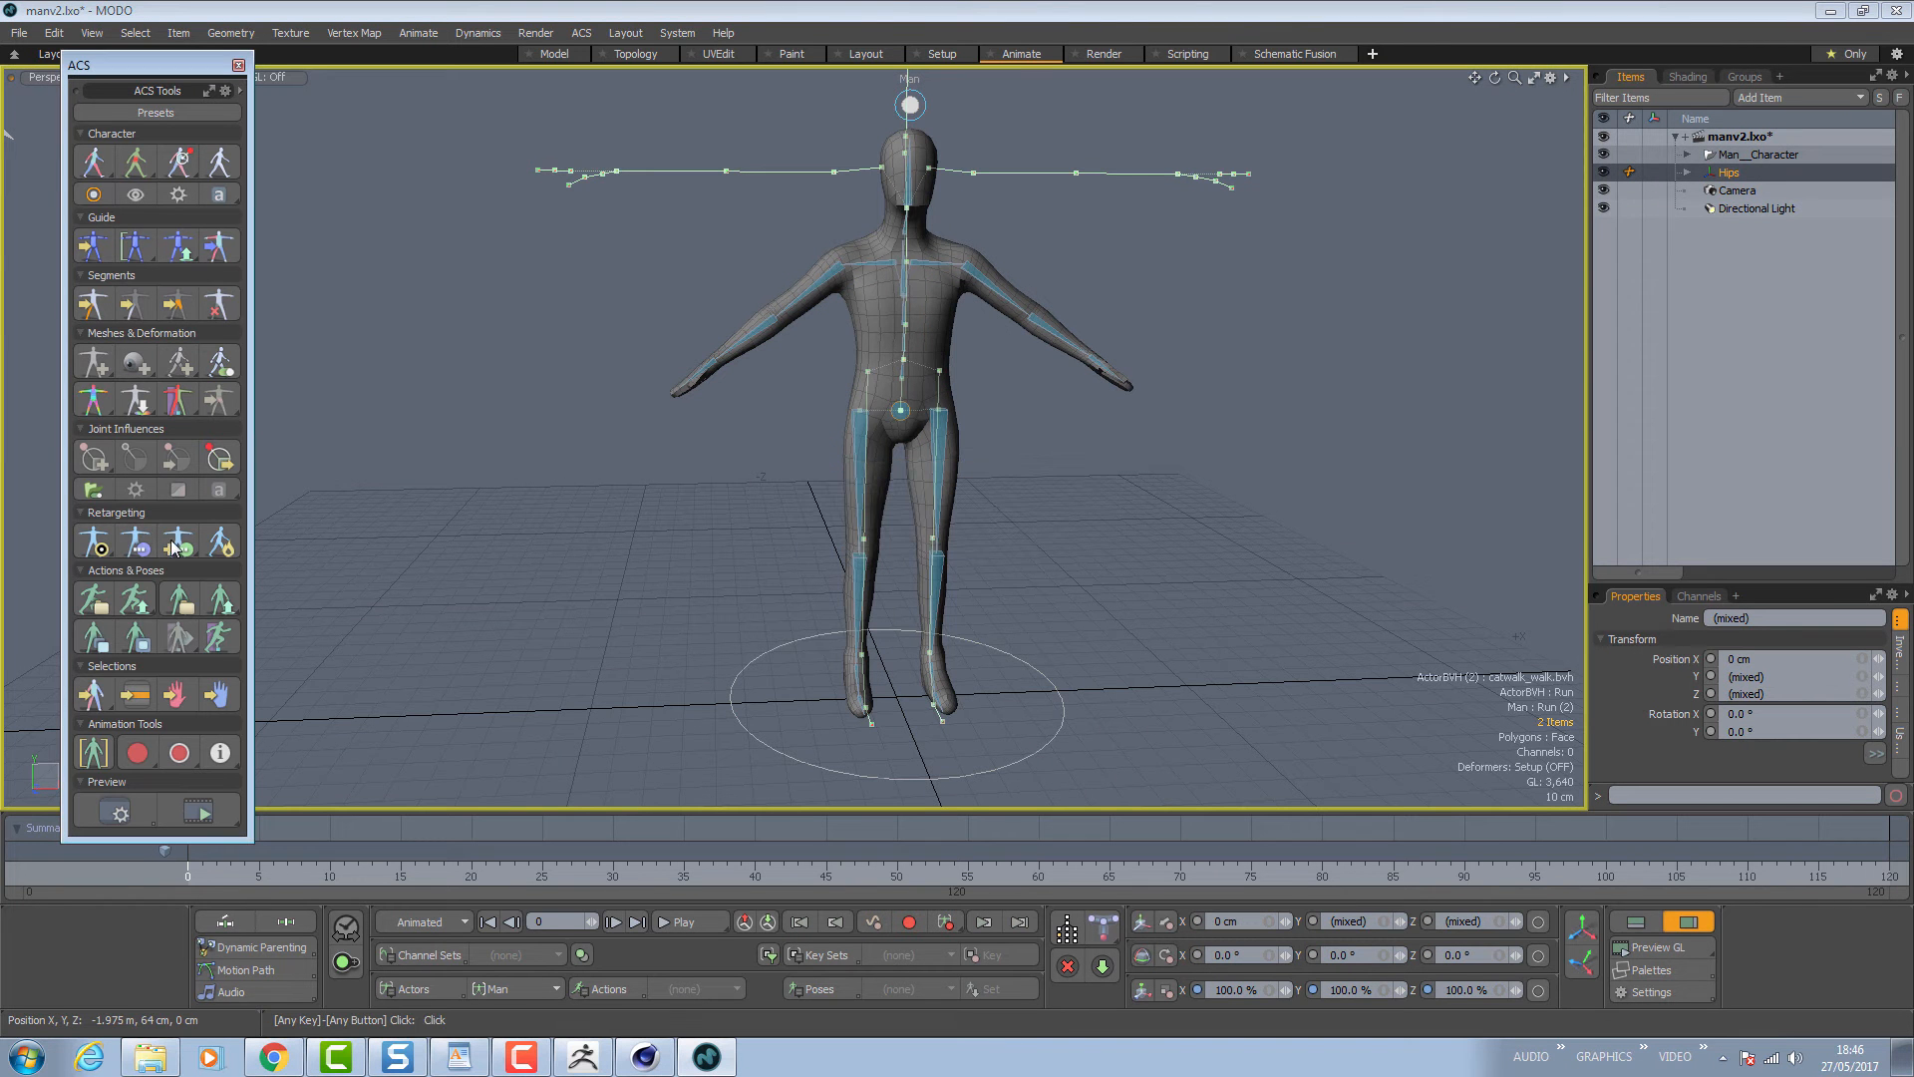
click(180, 543)
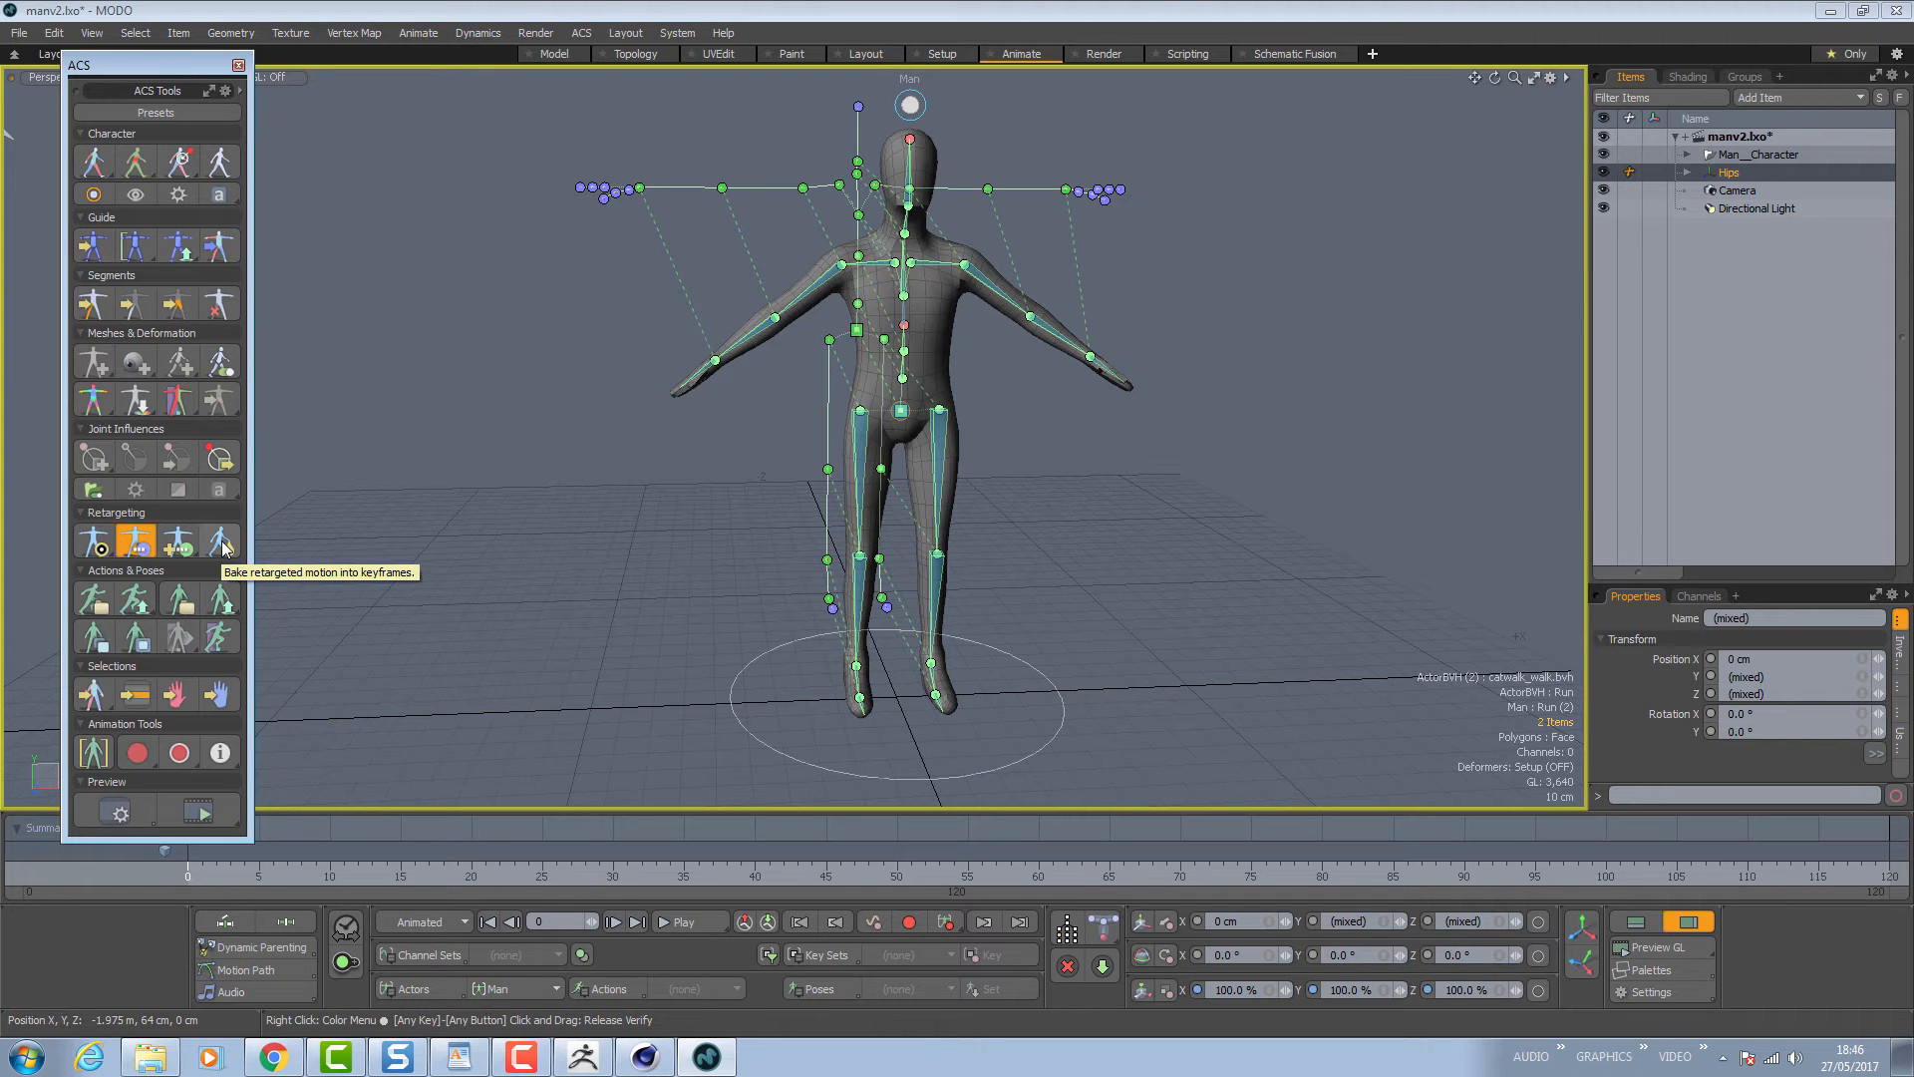
click(223, 544)
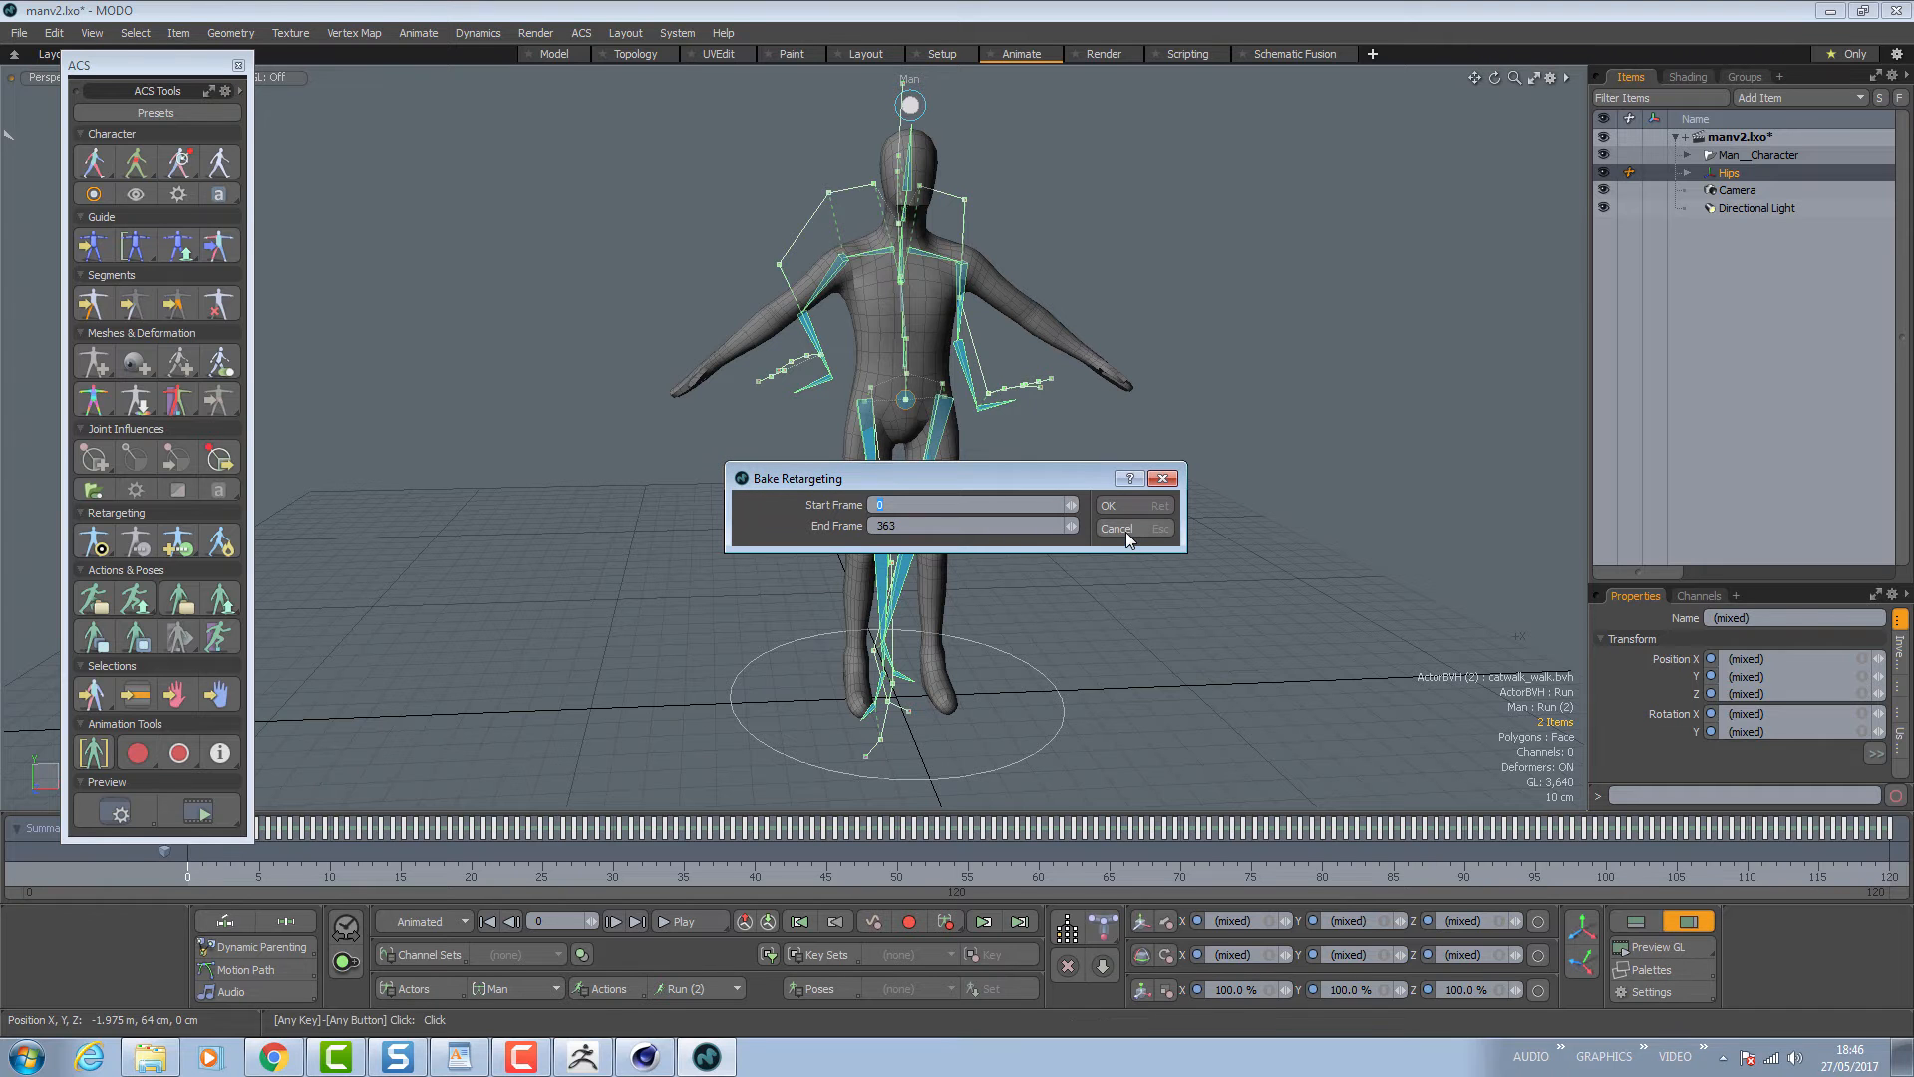
click(1130, 502)
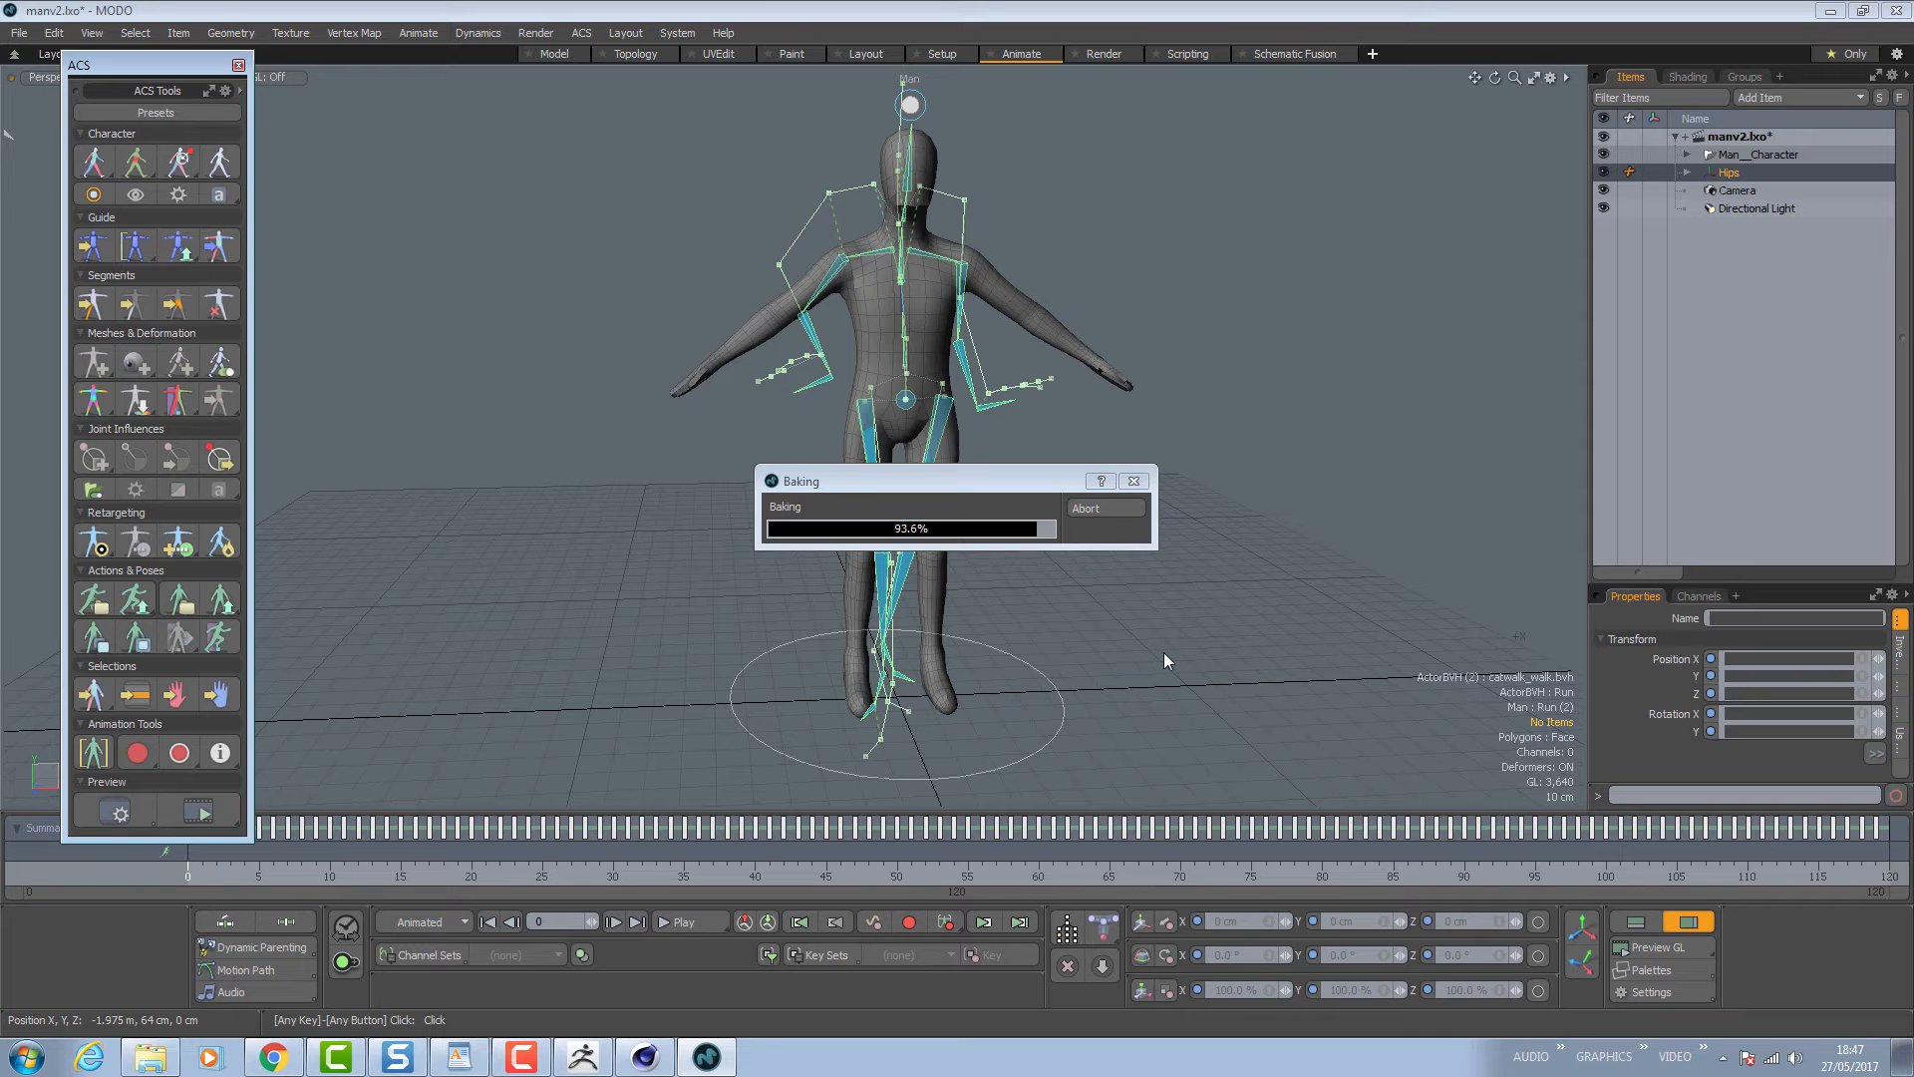
Set both the scene end and the current end to frame 400 and scrub through the baked walk.
click(1649, 993)
click(1384, 850)
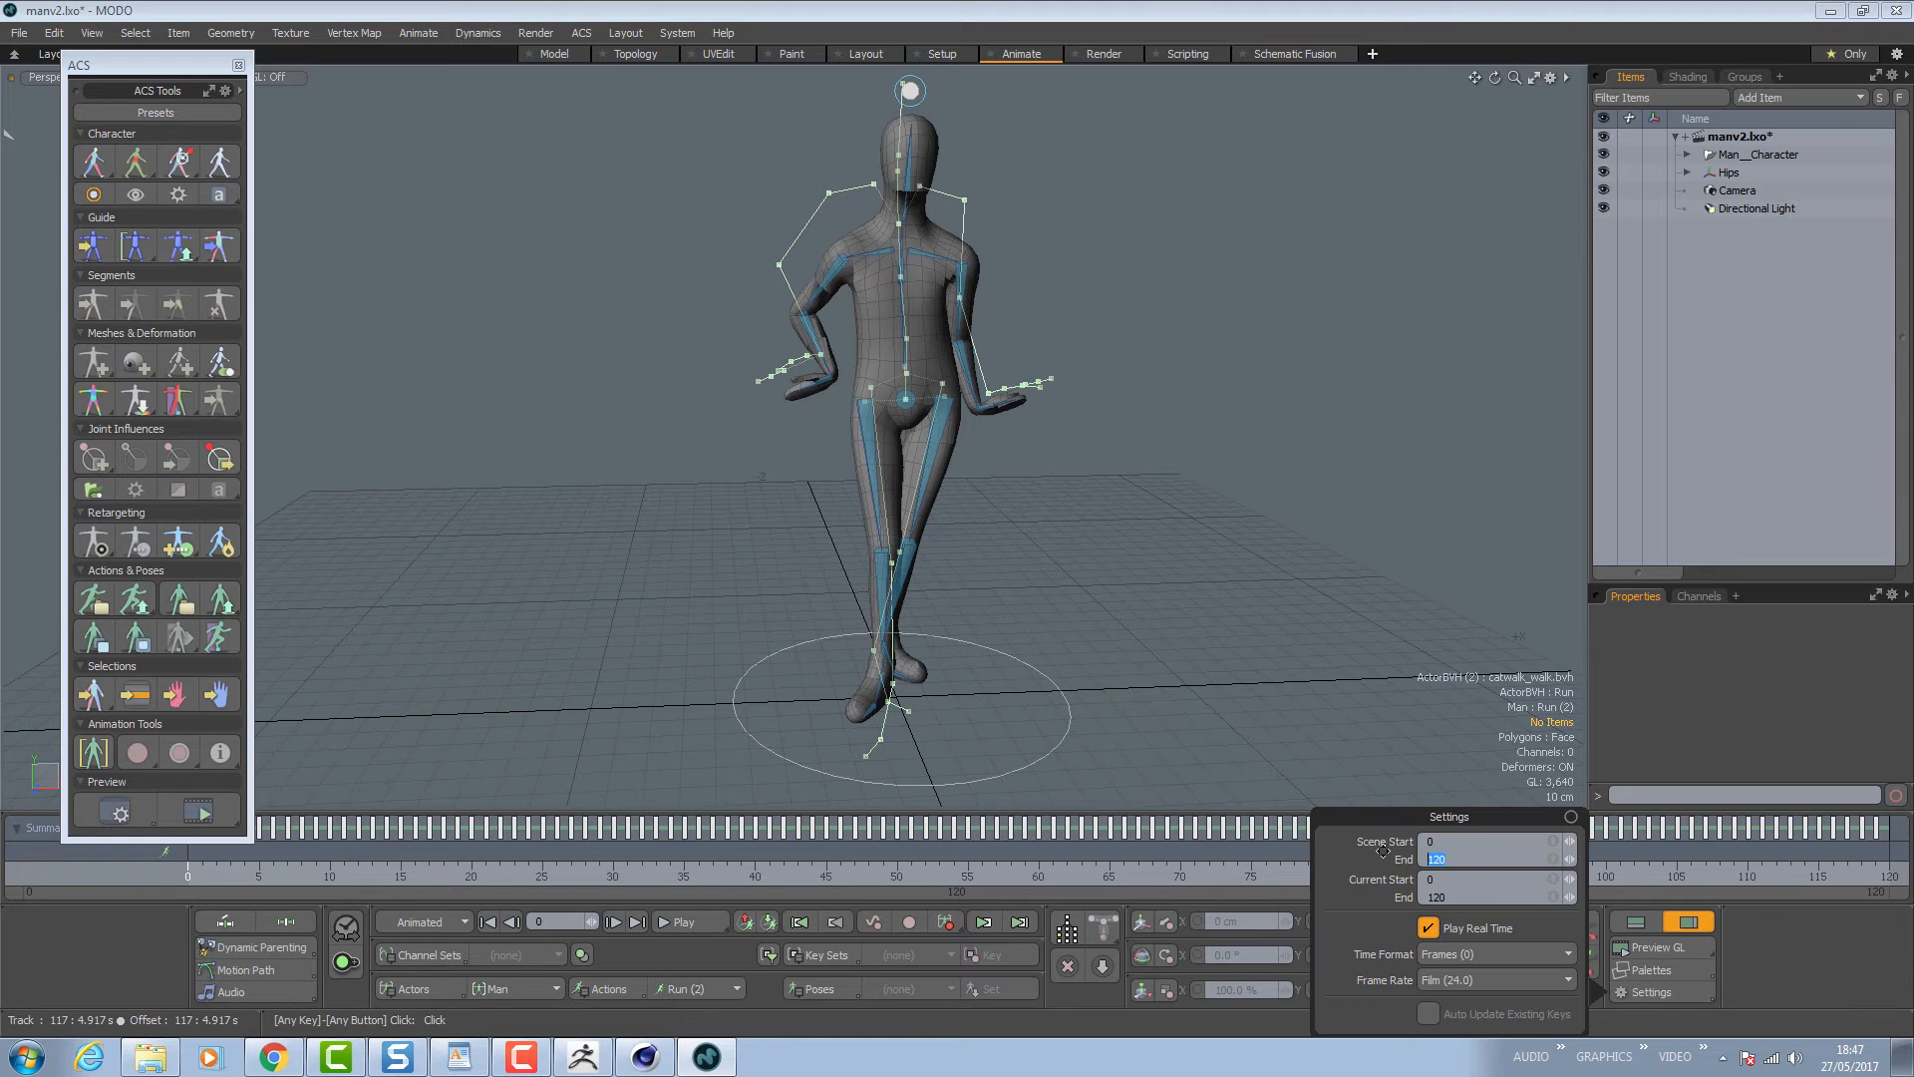
text(400)
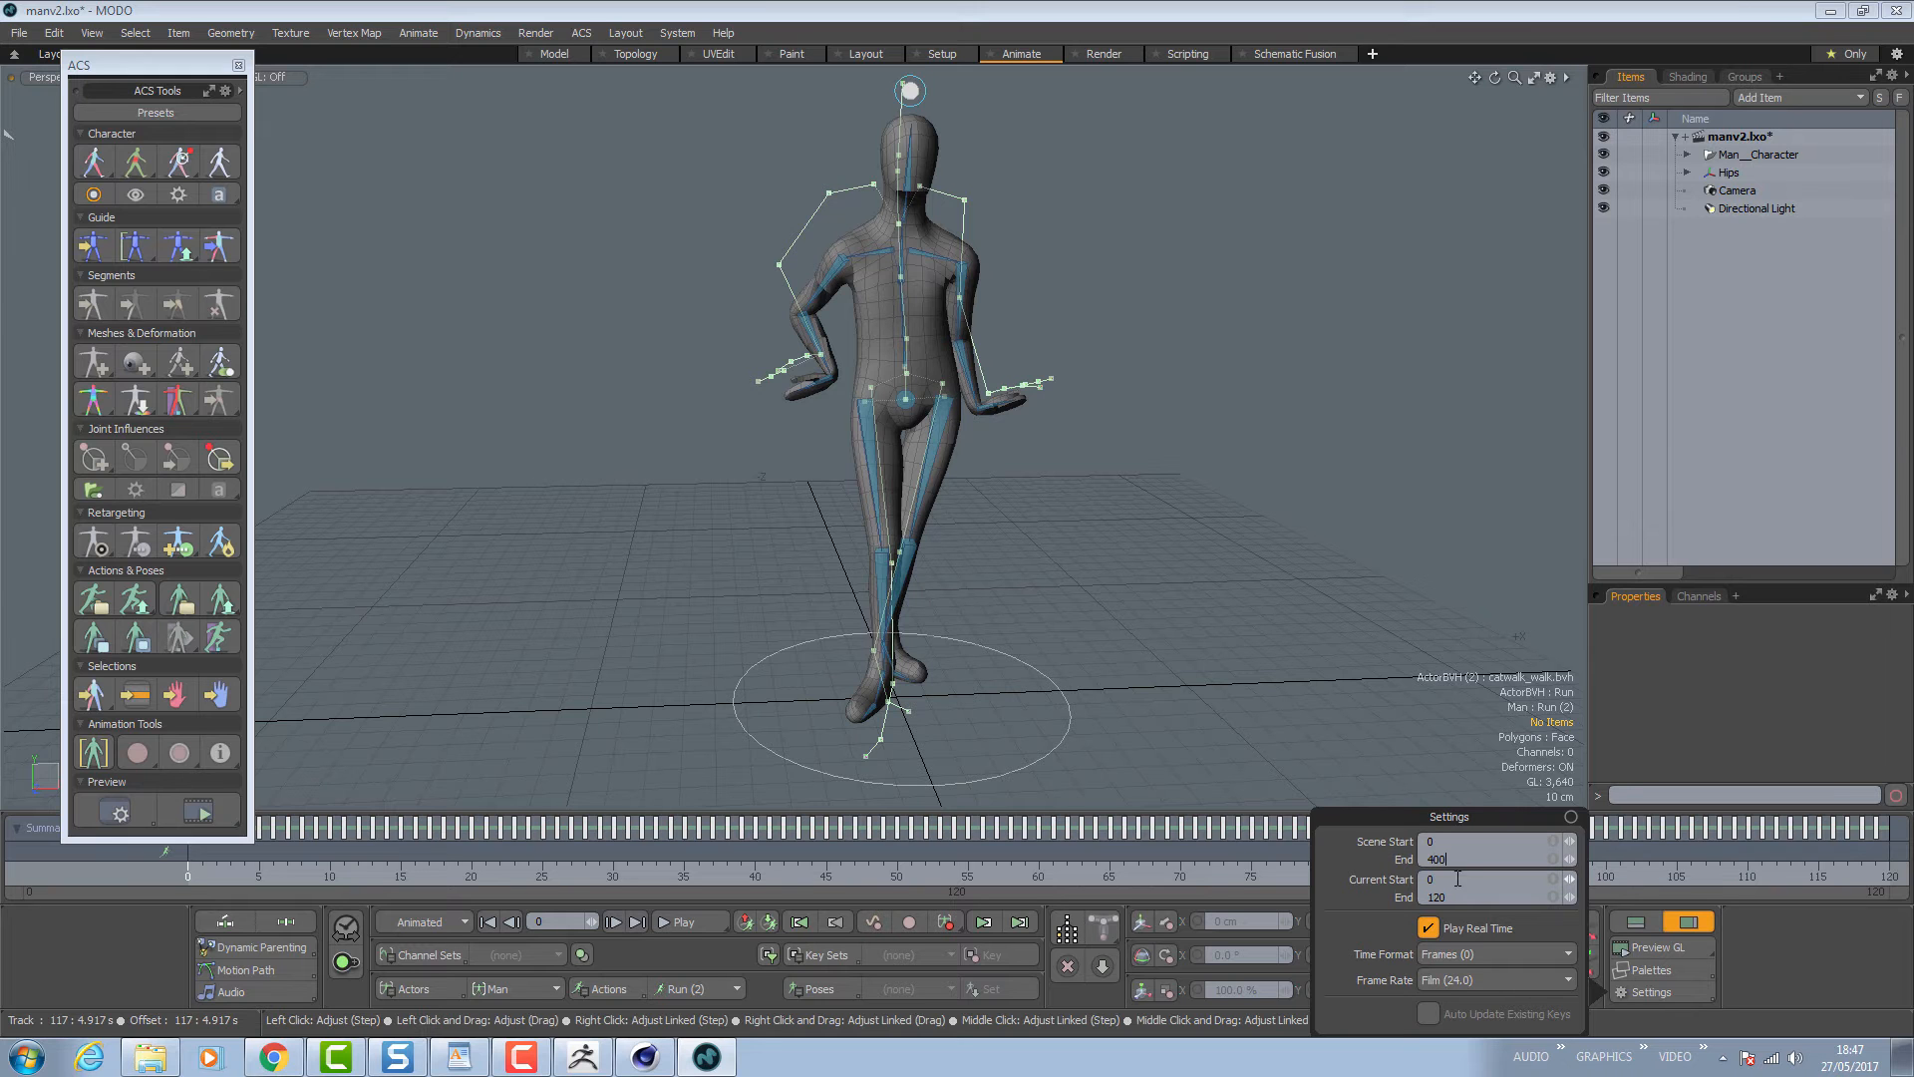
click(1386, 895)
text(400)
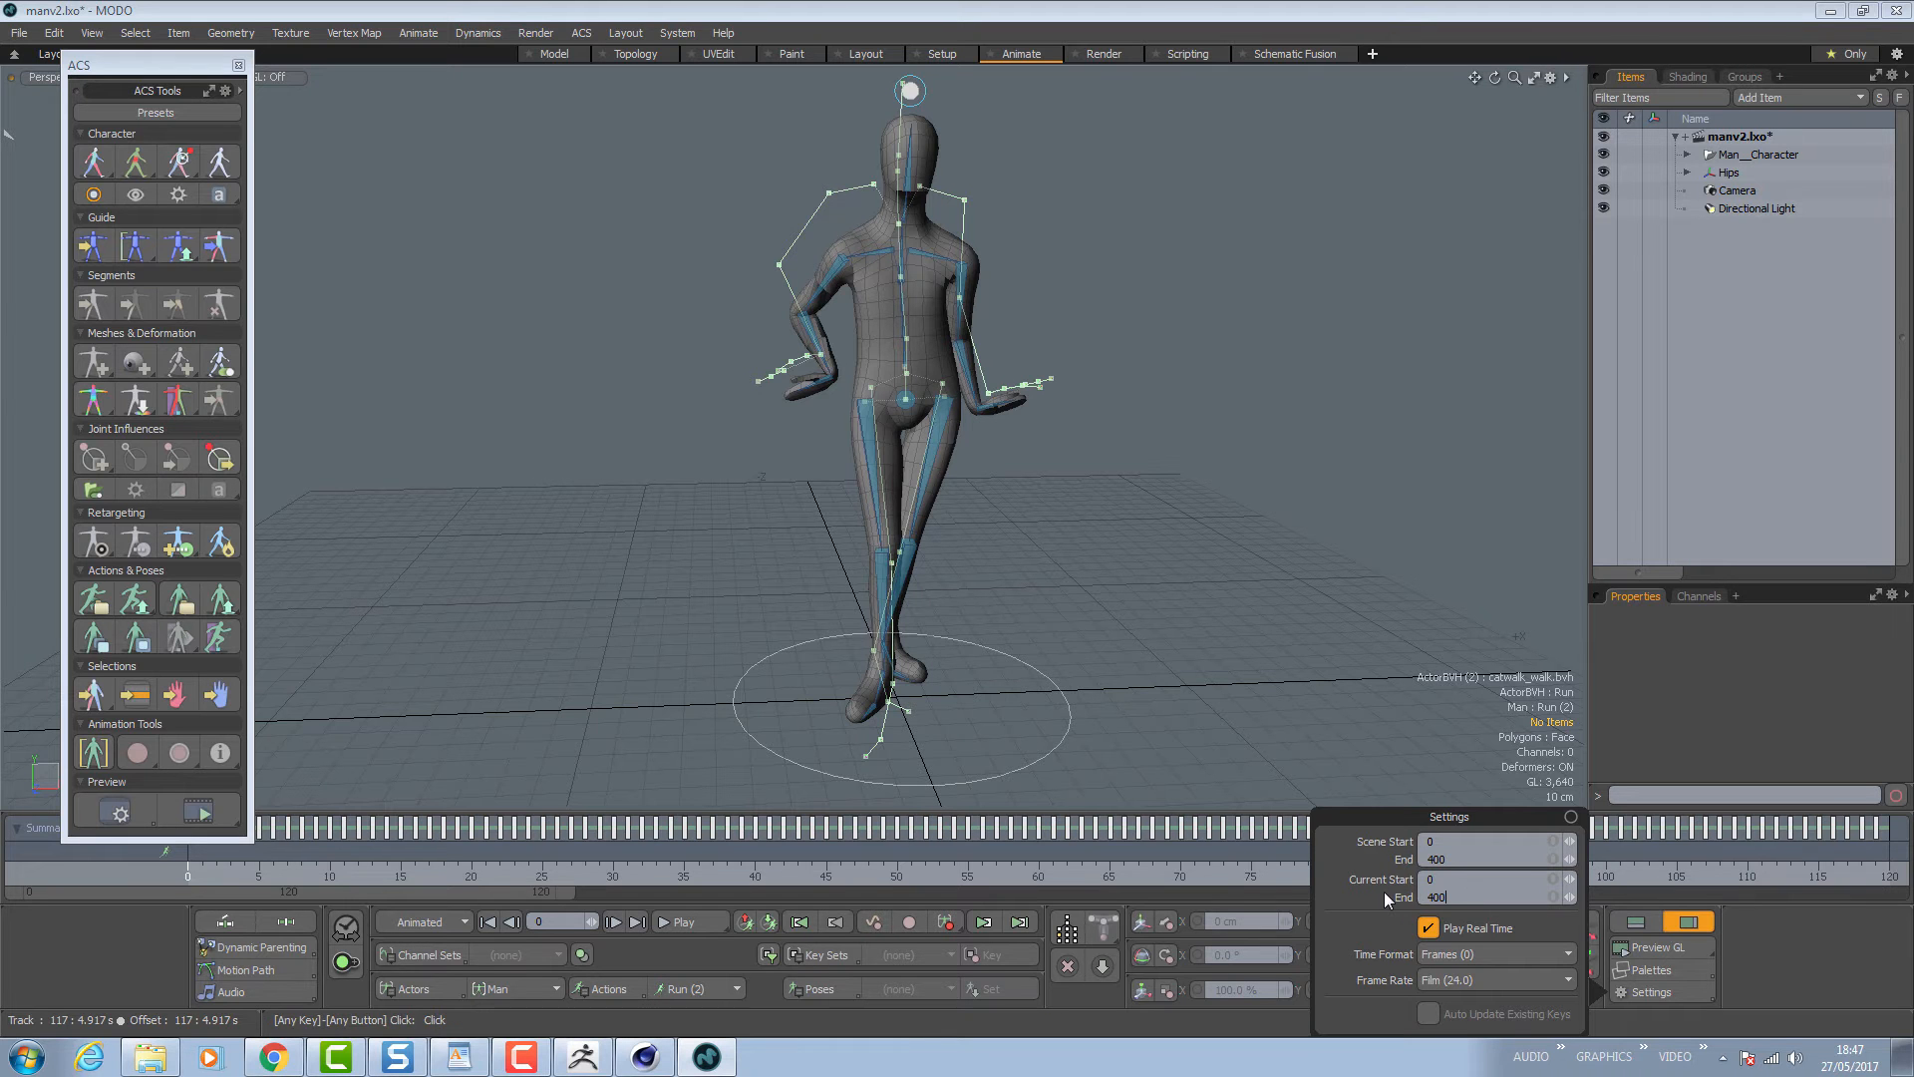
key(Return)
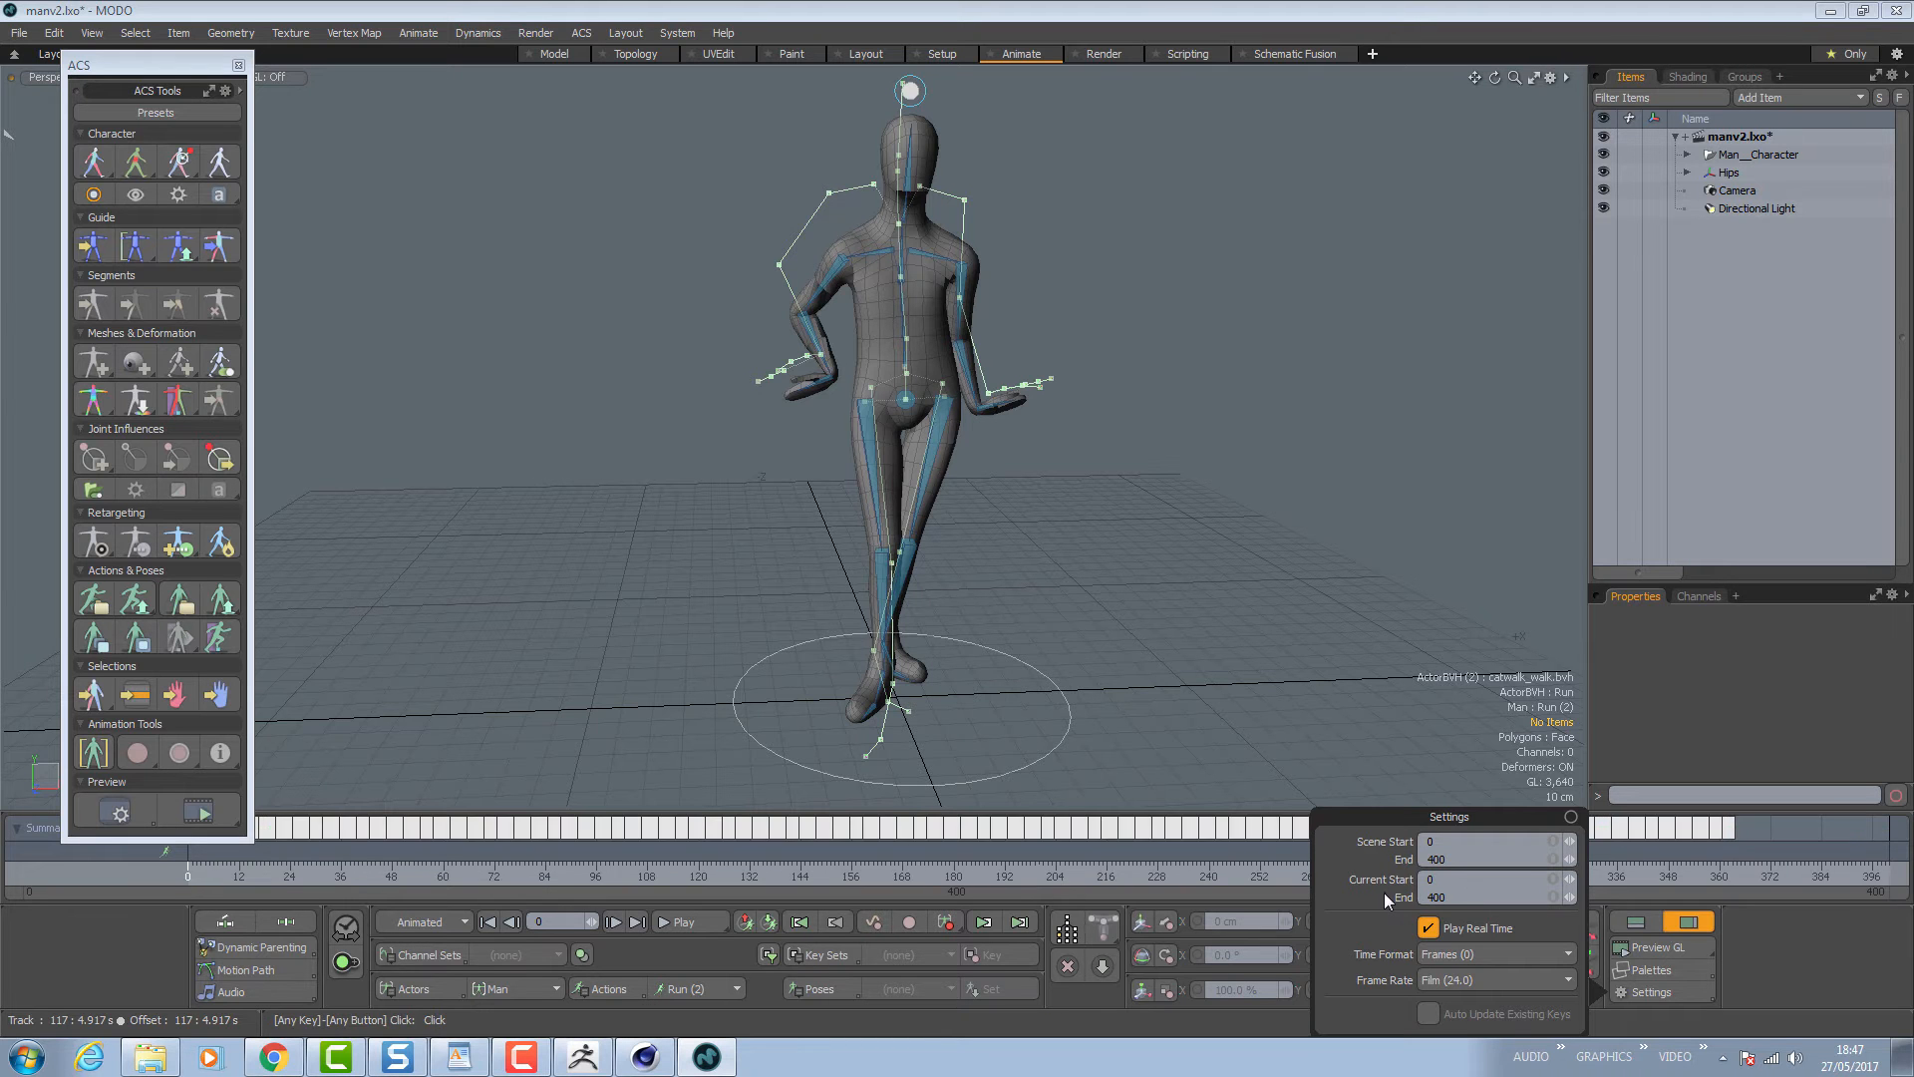
click(1571, 816)
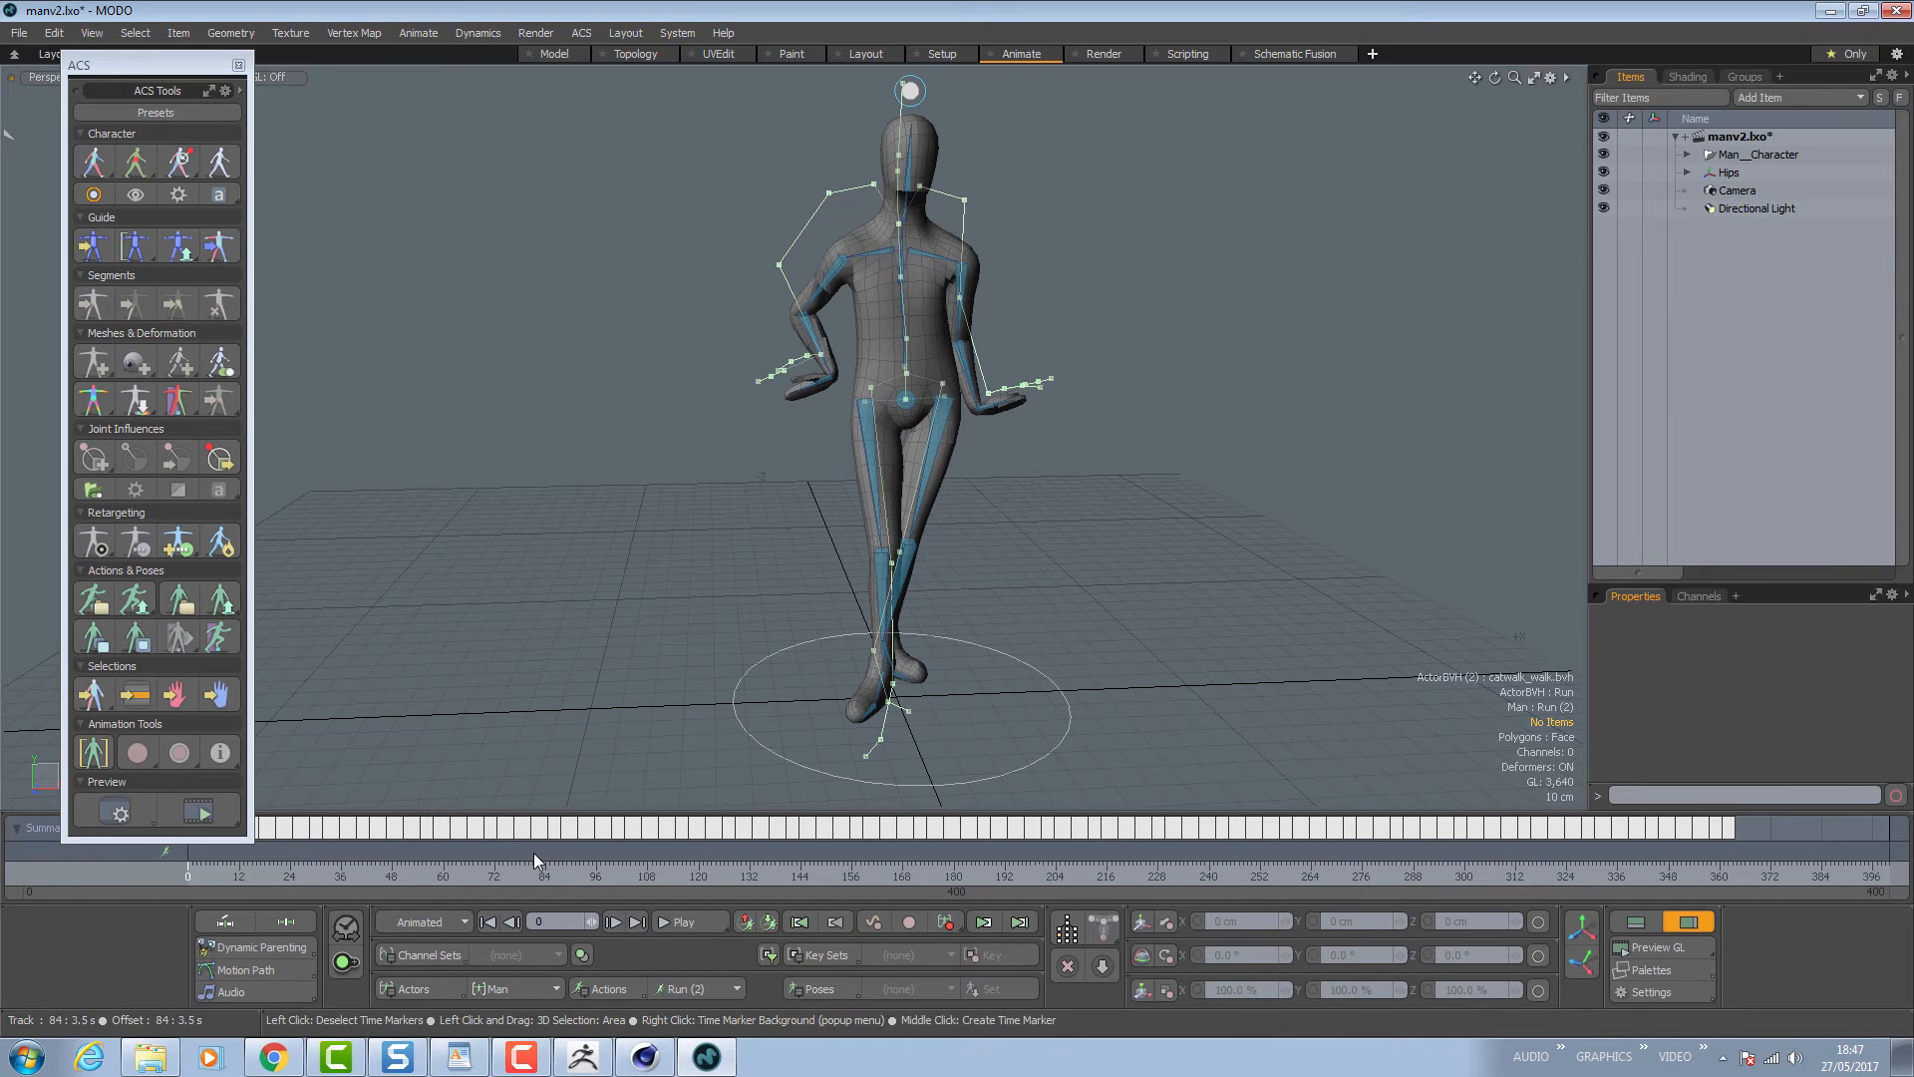
drag(537, 853, 187, 858)
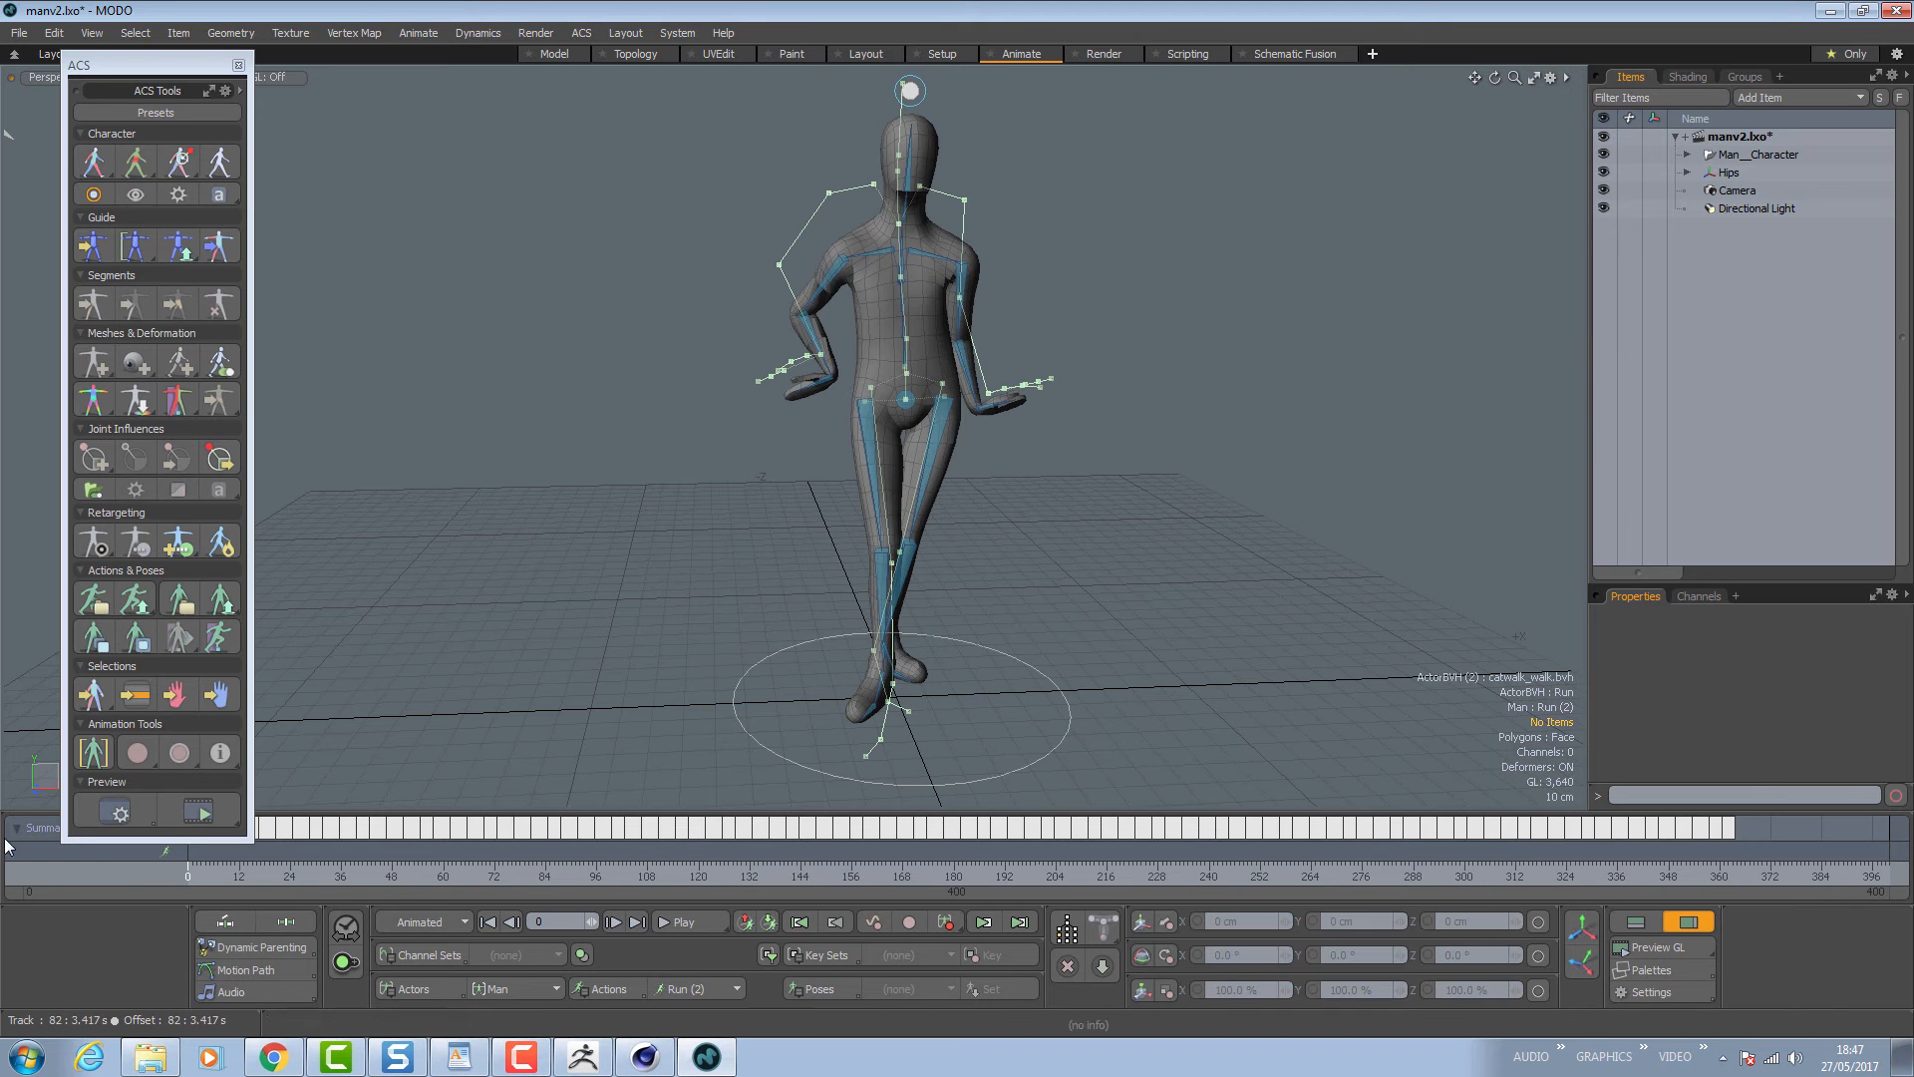
Switch the character to its animation controls and rotate the right hand control to 91.5° in X.
click(95, 154)
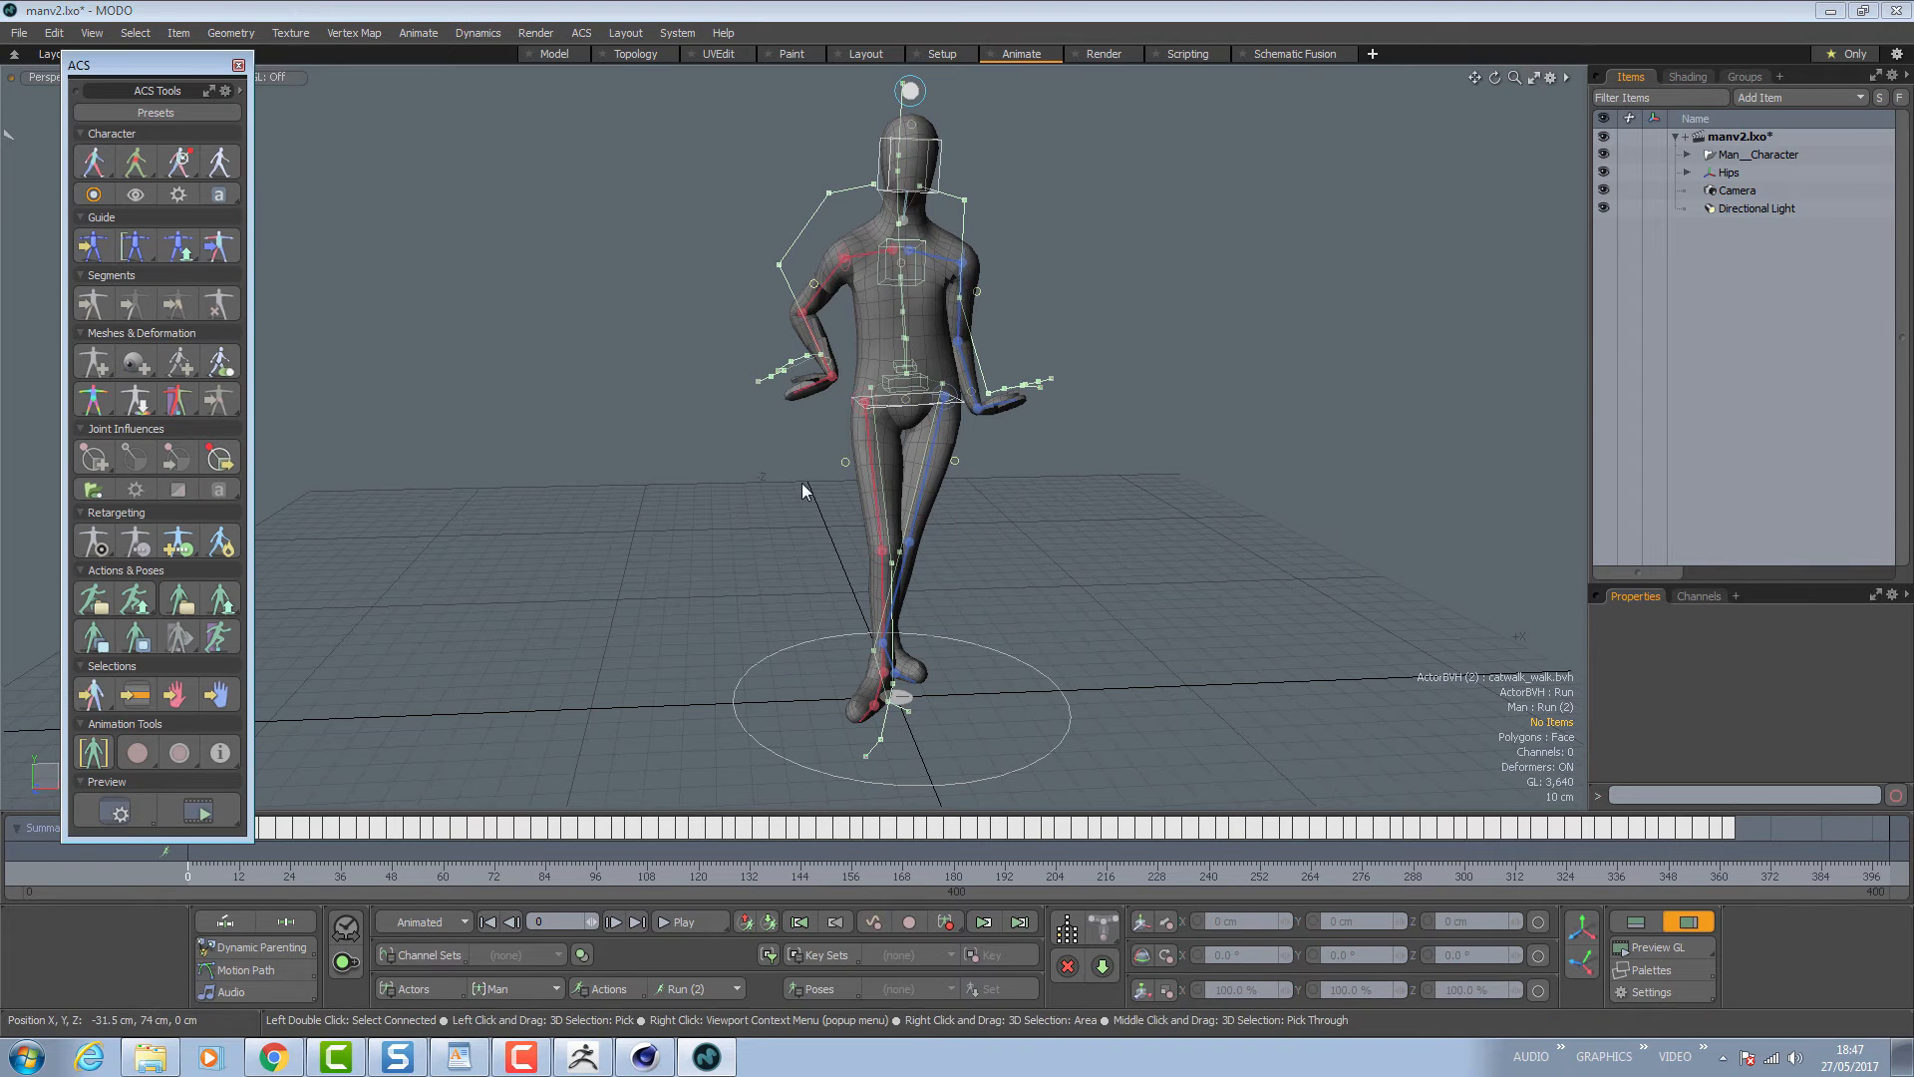
ctrl+alt+drag(875, 446, 804, 435)
click(824, 460)
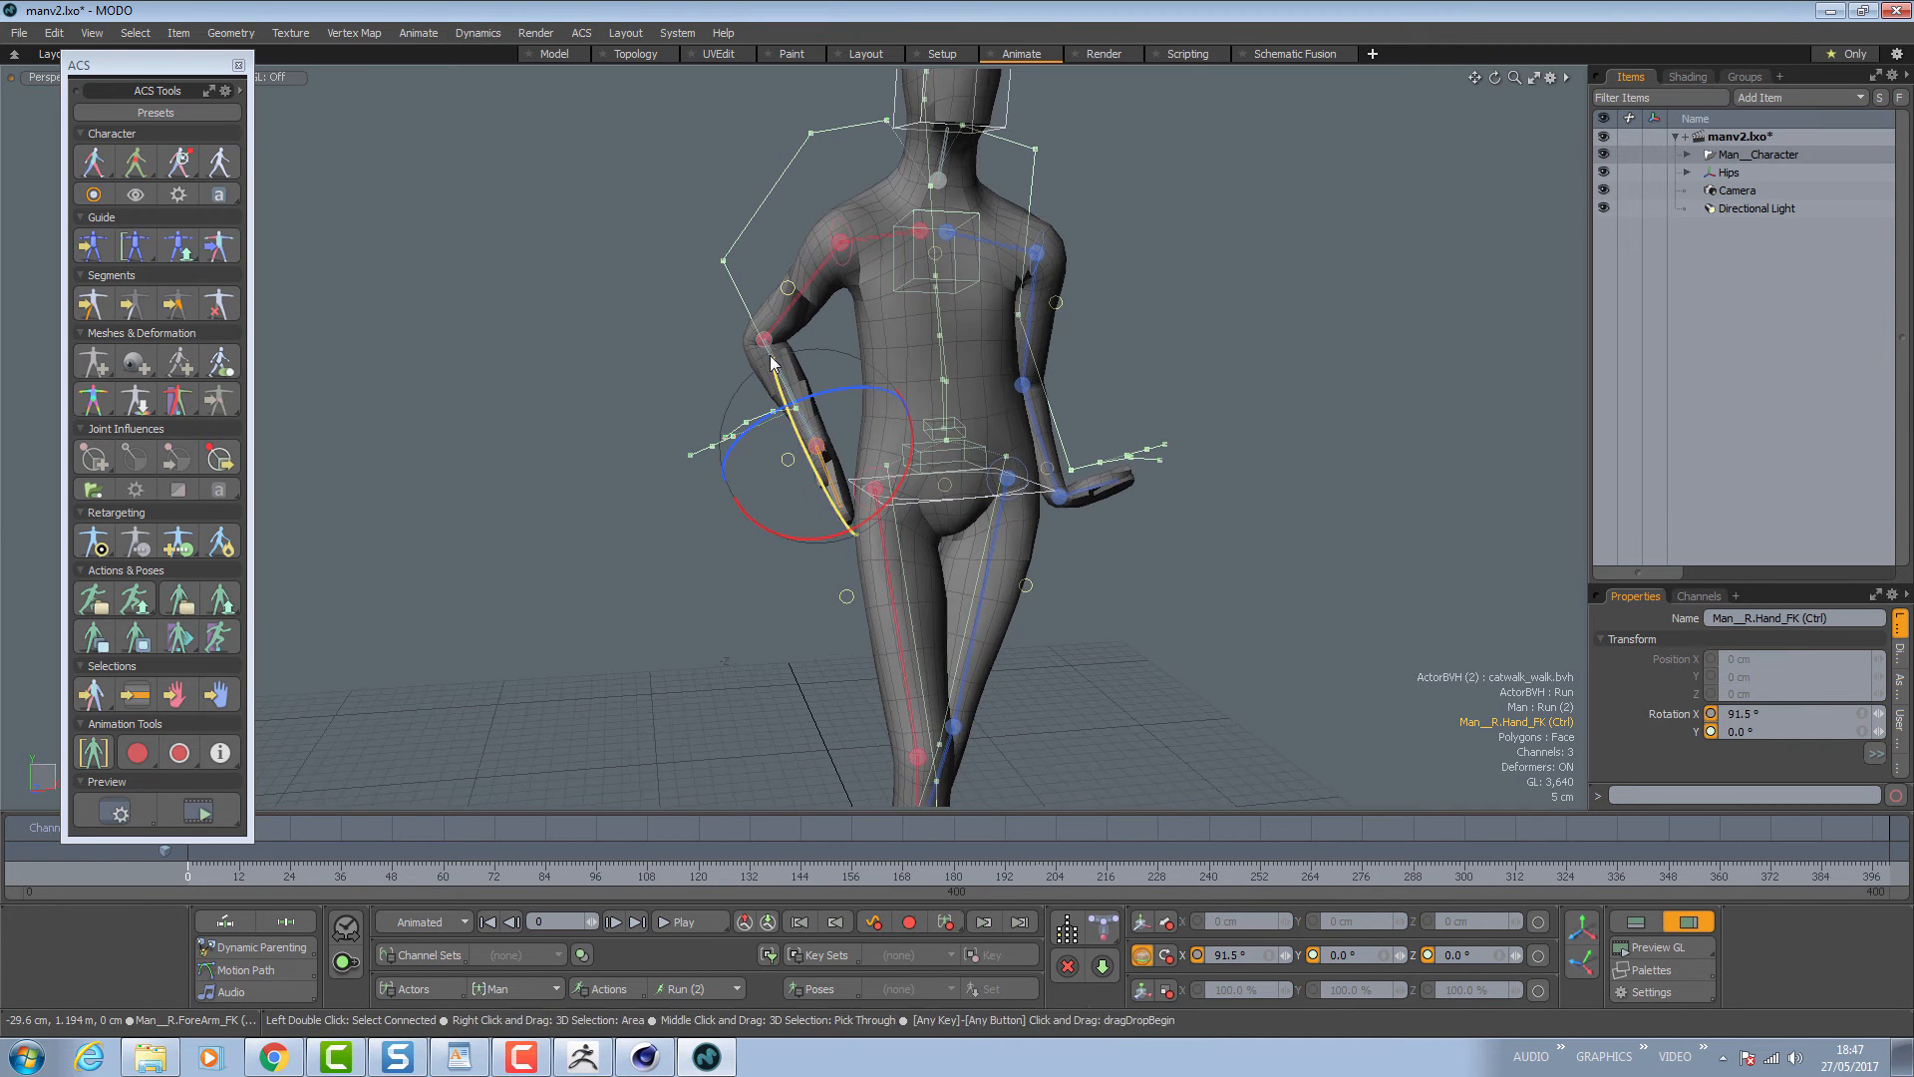
Rotate the right forearm control to -44° in X and key the right hand control's rotation at frame 0.
click(793, 393)
drag(845, 342, 788, 421)
click(753, 453)
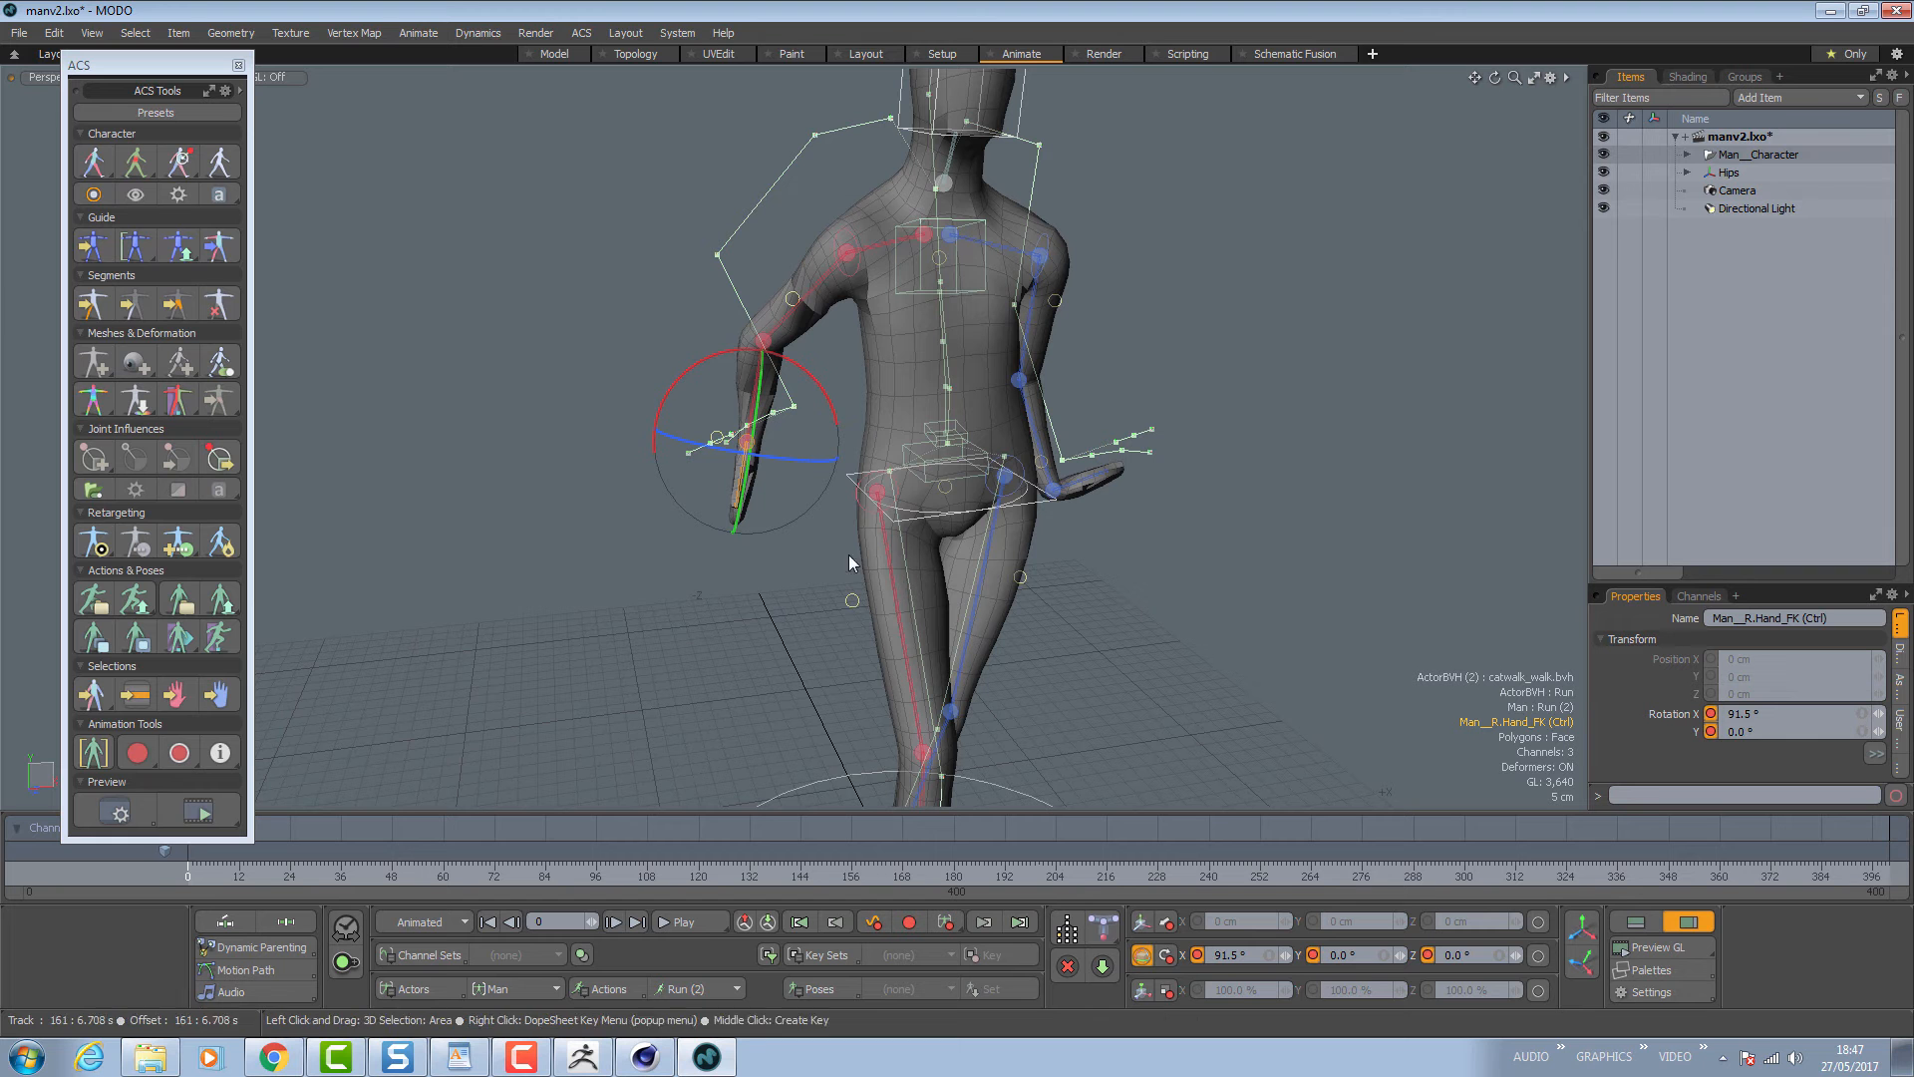
click(766, 342)
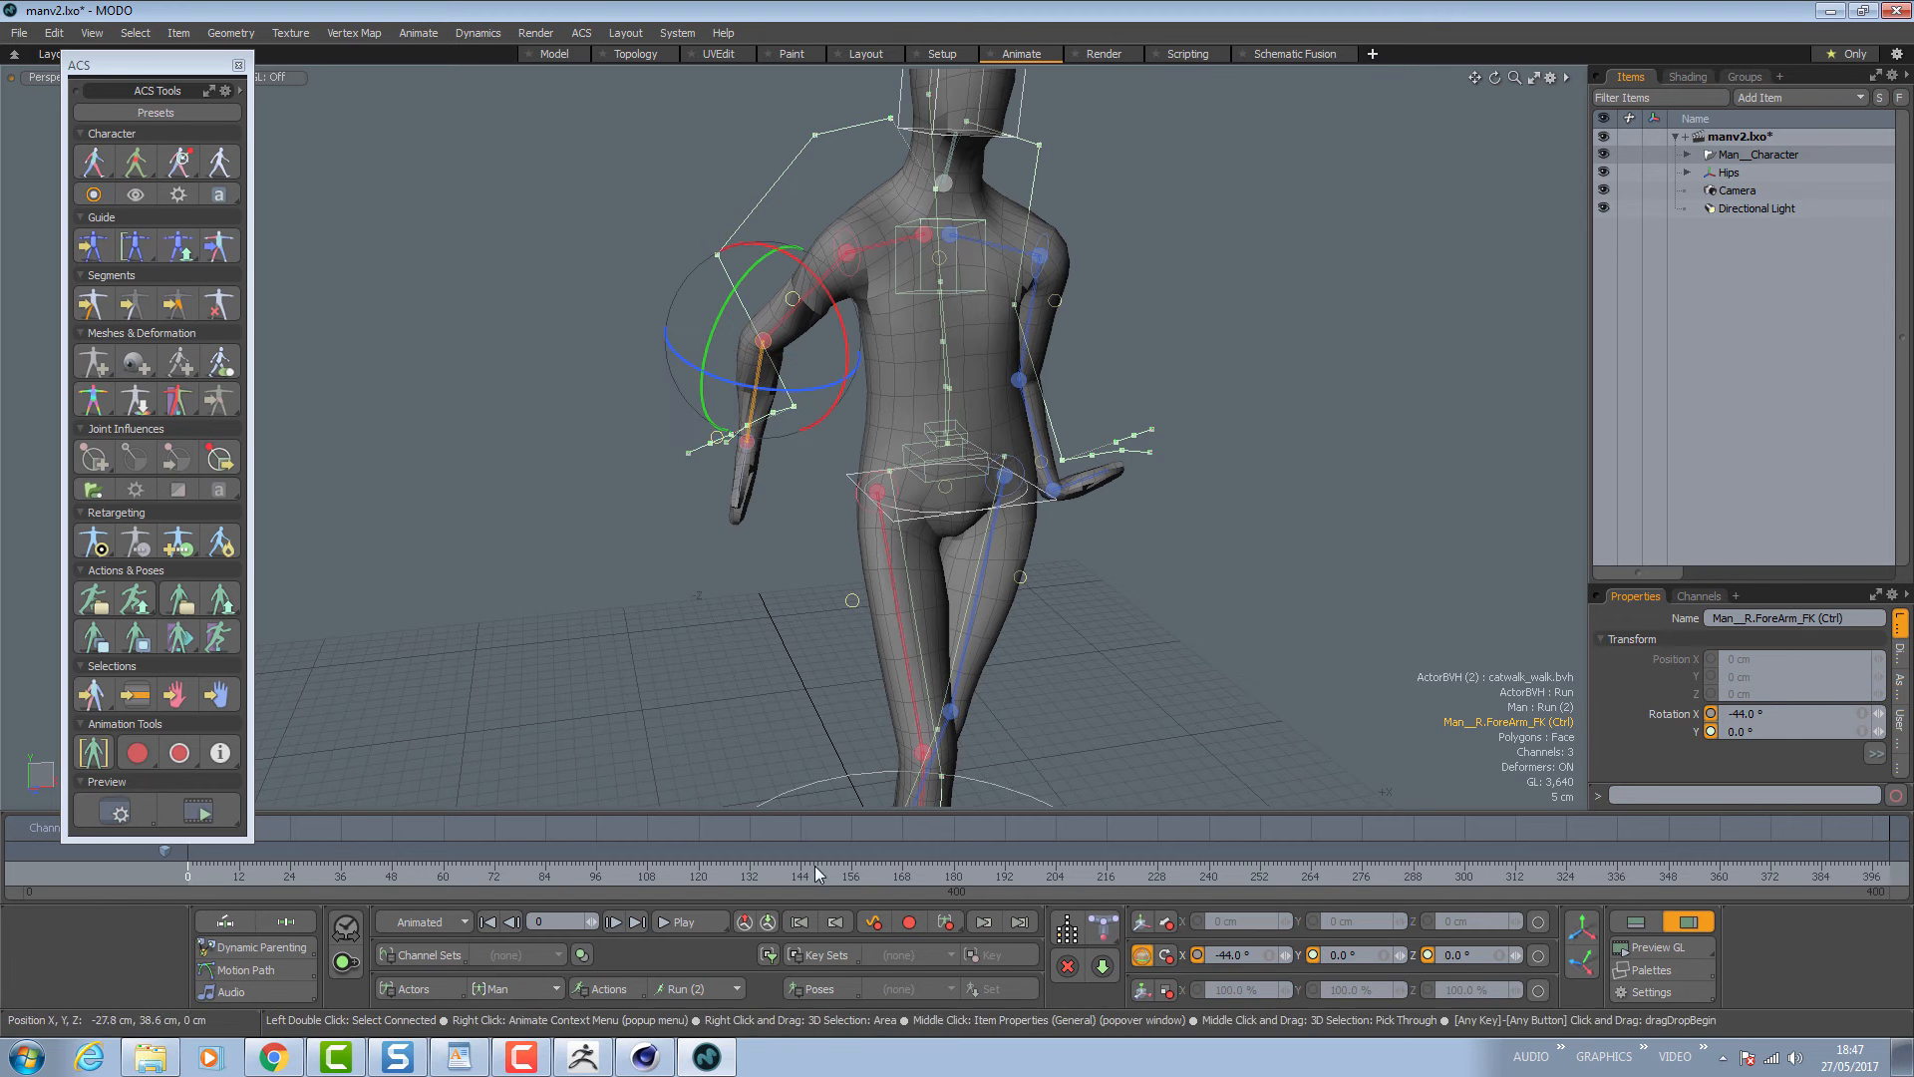
Rotate the right upper arm control to about 43°, 31.2° and 49.5° in X, Y and Z, using the local transform axes.
click(850, 261)
alt+drag(850, 261, 835, 306)
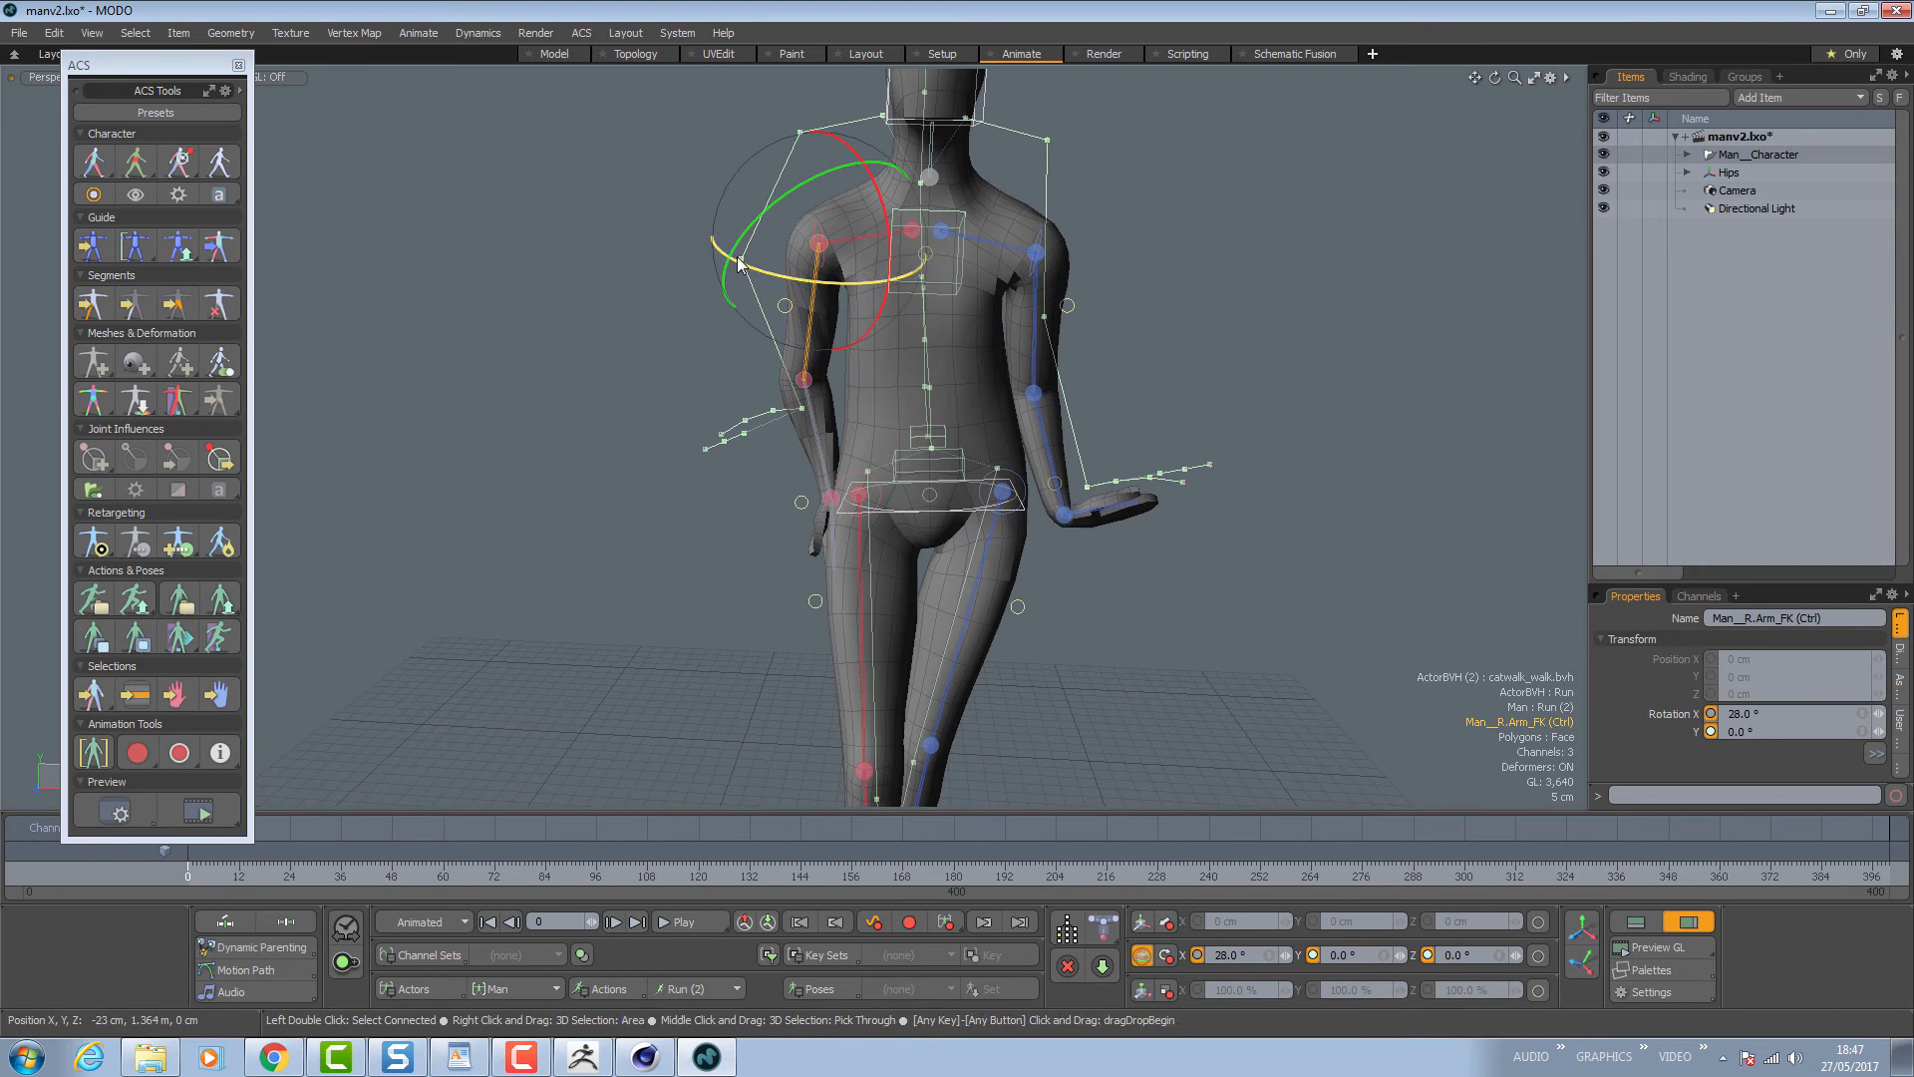
drag(874, 188, 997, 389)
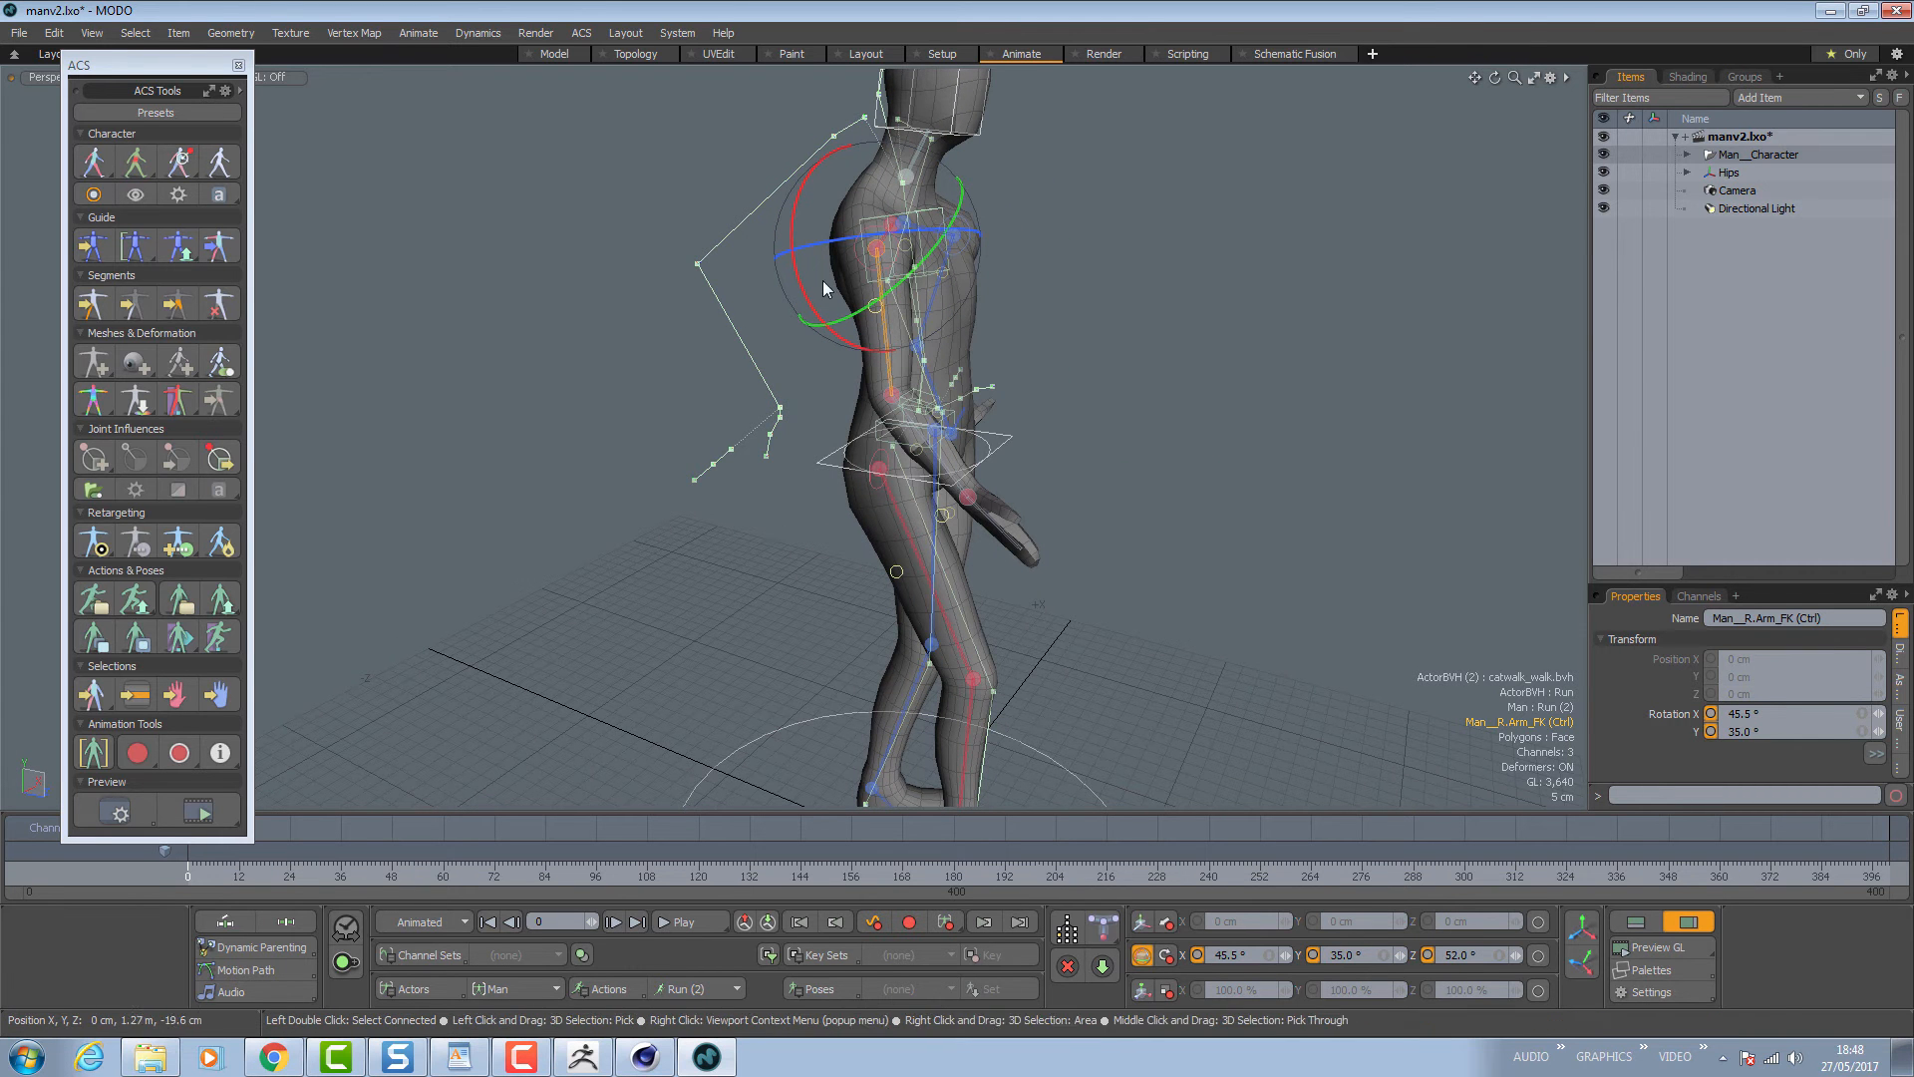
alt+drag(857, 328, 879, 271)
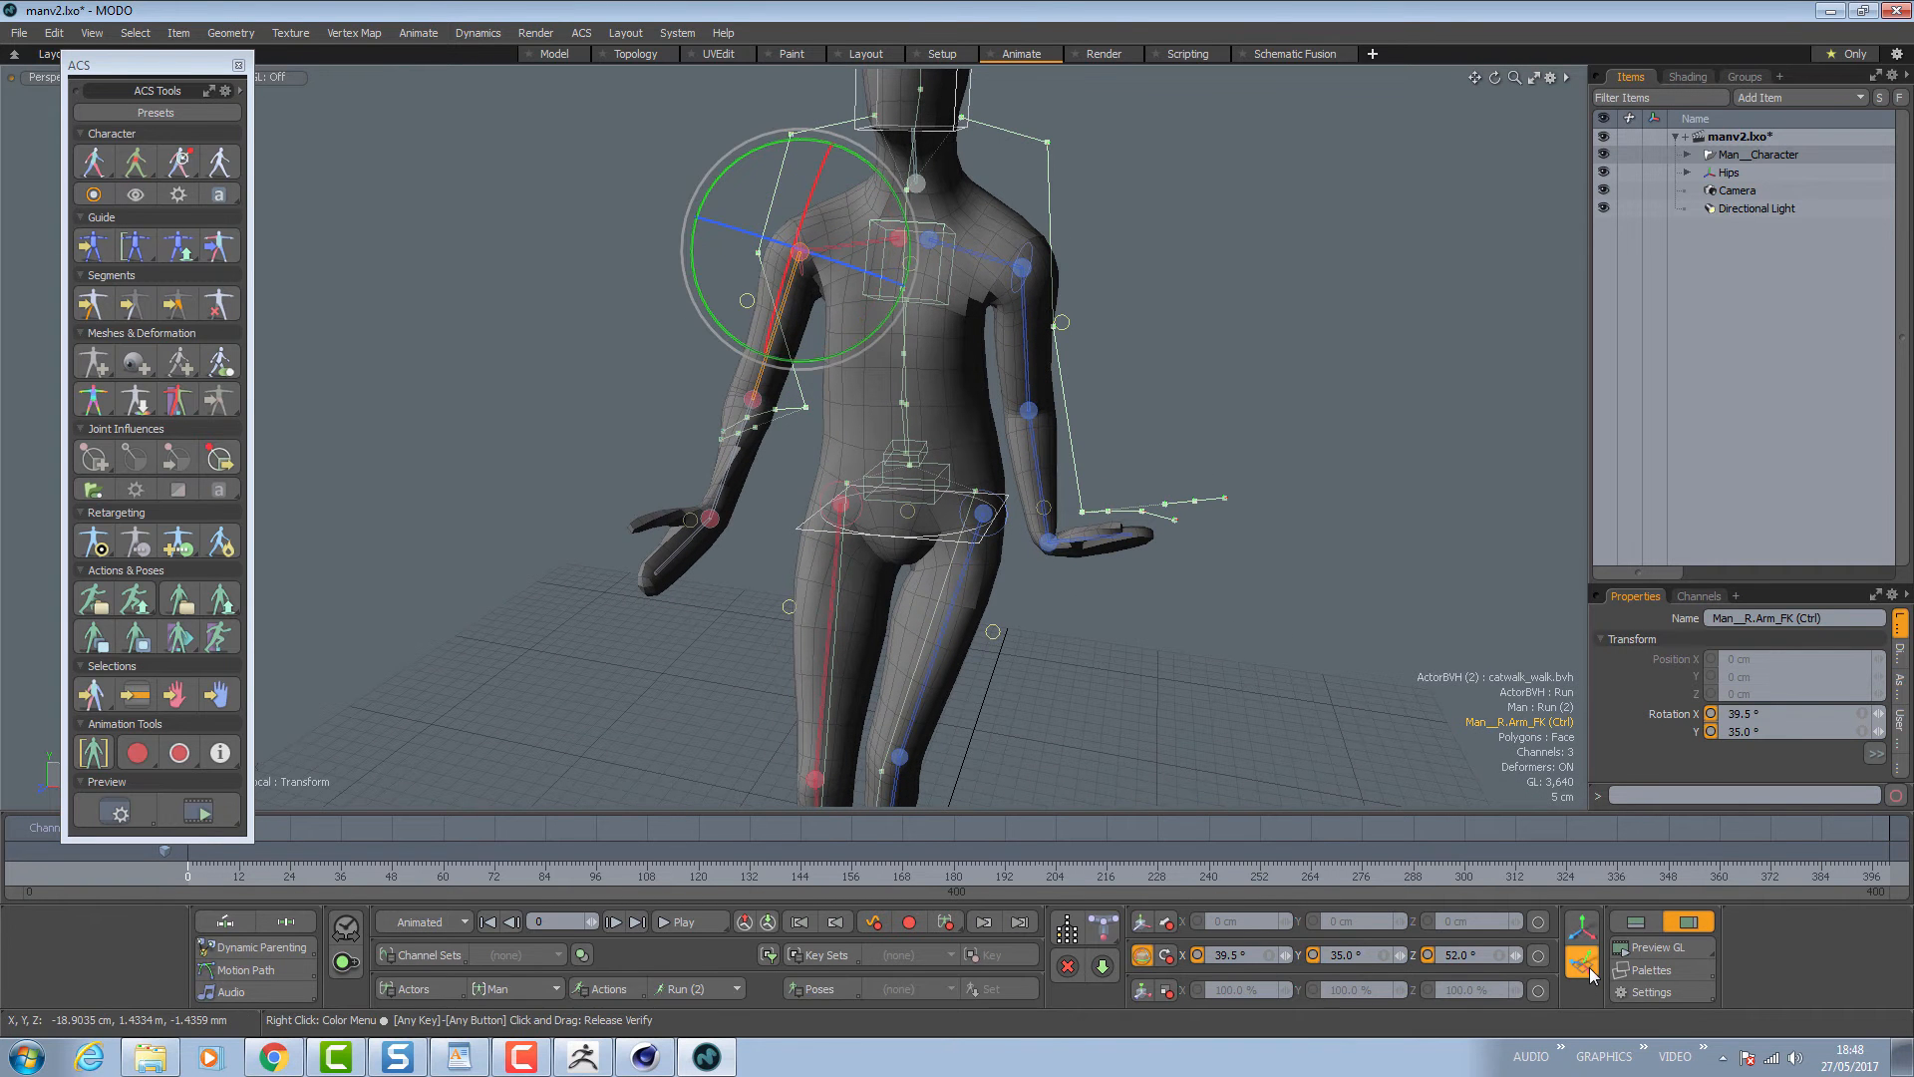
alt+drag(1057, 339, 740, 354)
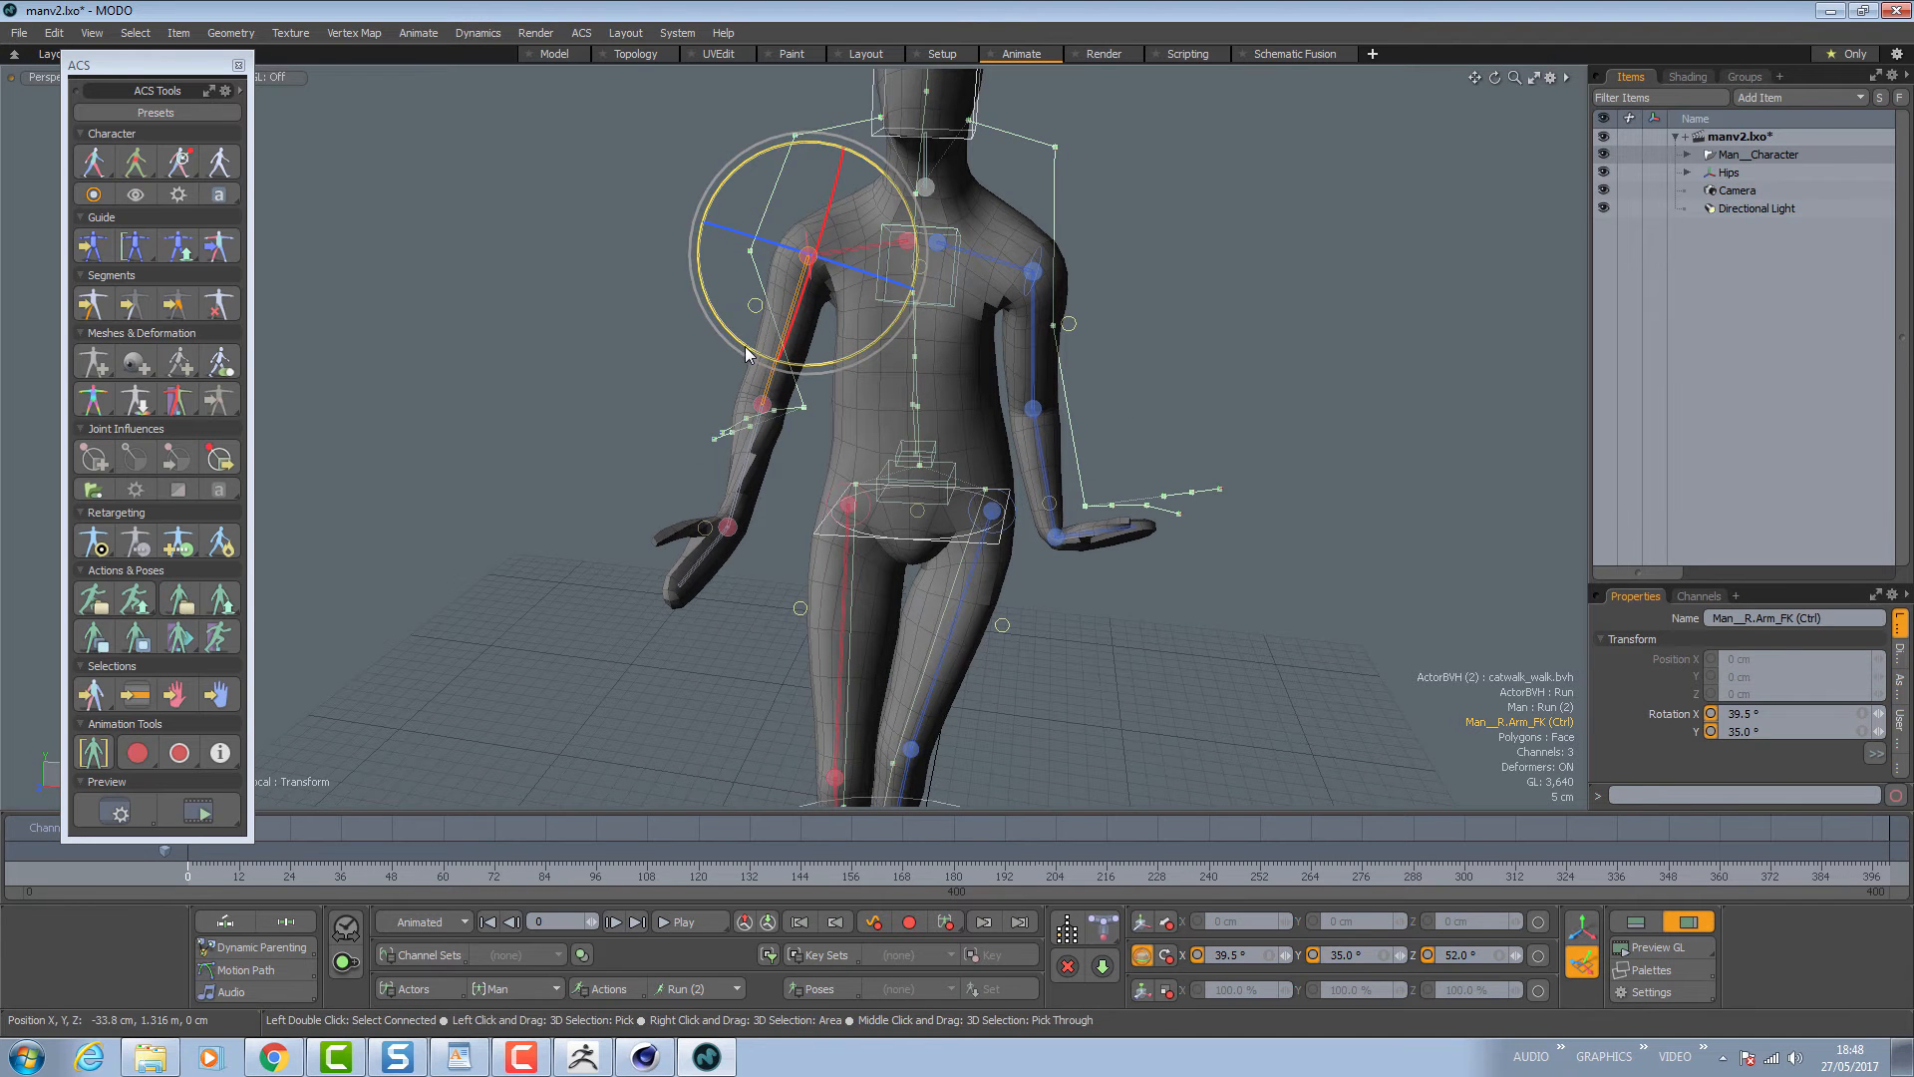
drag(720, 186, 718, 192)
alt+drag(732, 299, 967, 434)
Rotate the right forearm control to -62.5° in X and the right hand control to 124° in X and -22.5° in Y.
click(885, 401)
alt+drag(967, 434, 758, 494)
click(683, 515)
alt+drag(758, 494, 677, 609)
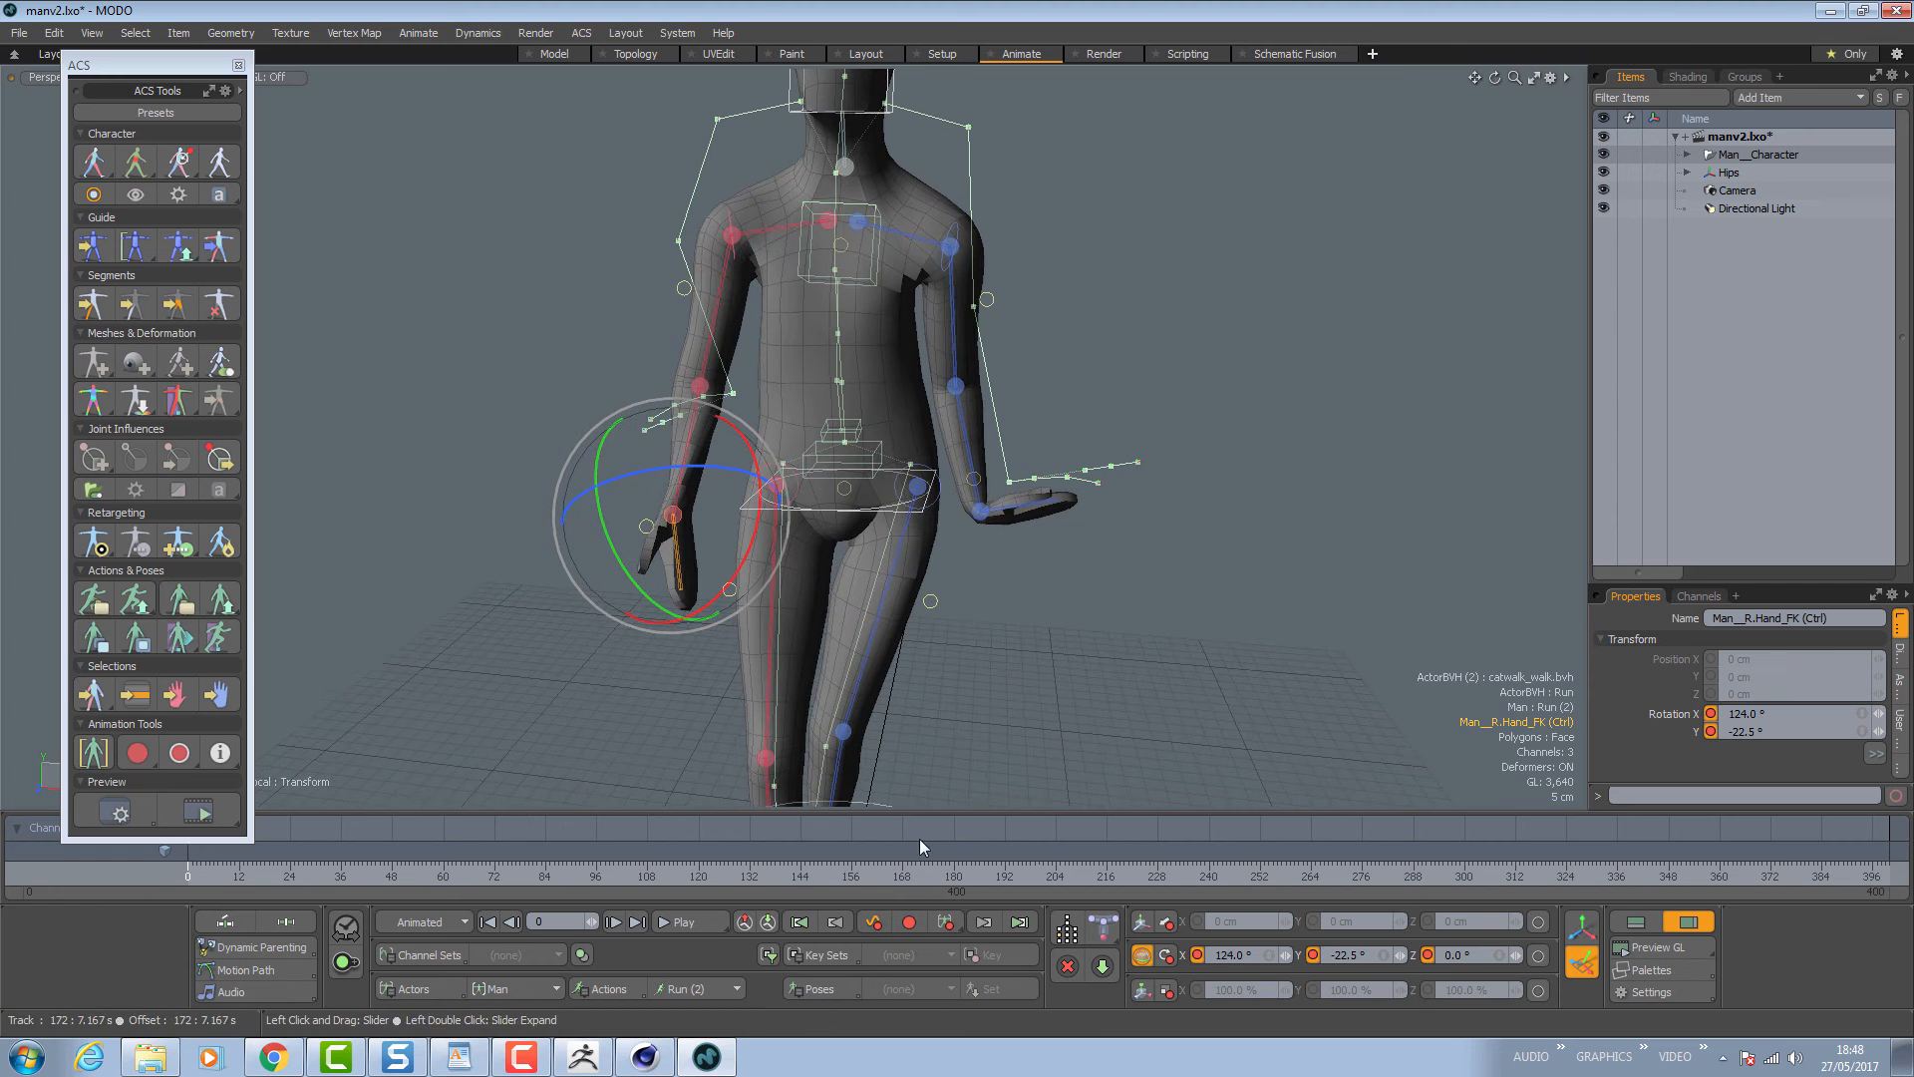
Rotate the left hand control so the hand points down, and swing the left upper arm control outward to -15.5° in Y.
click(981, 514)
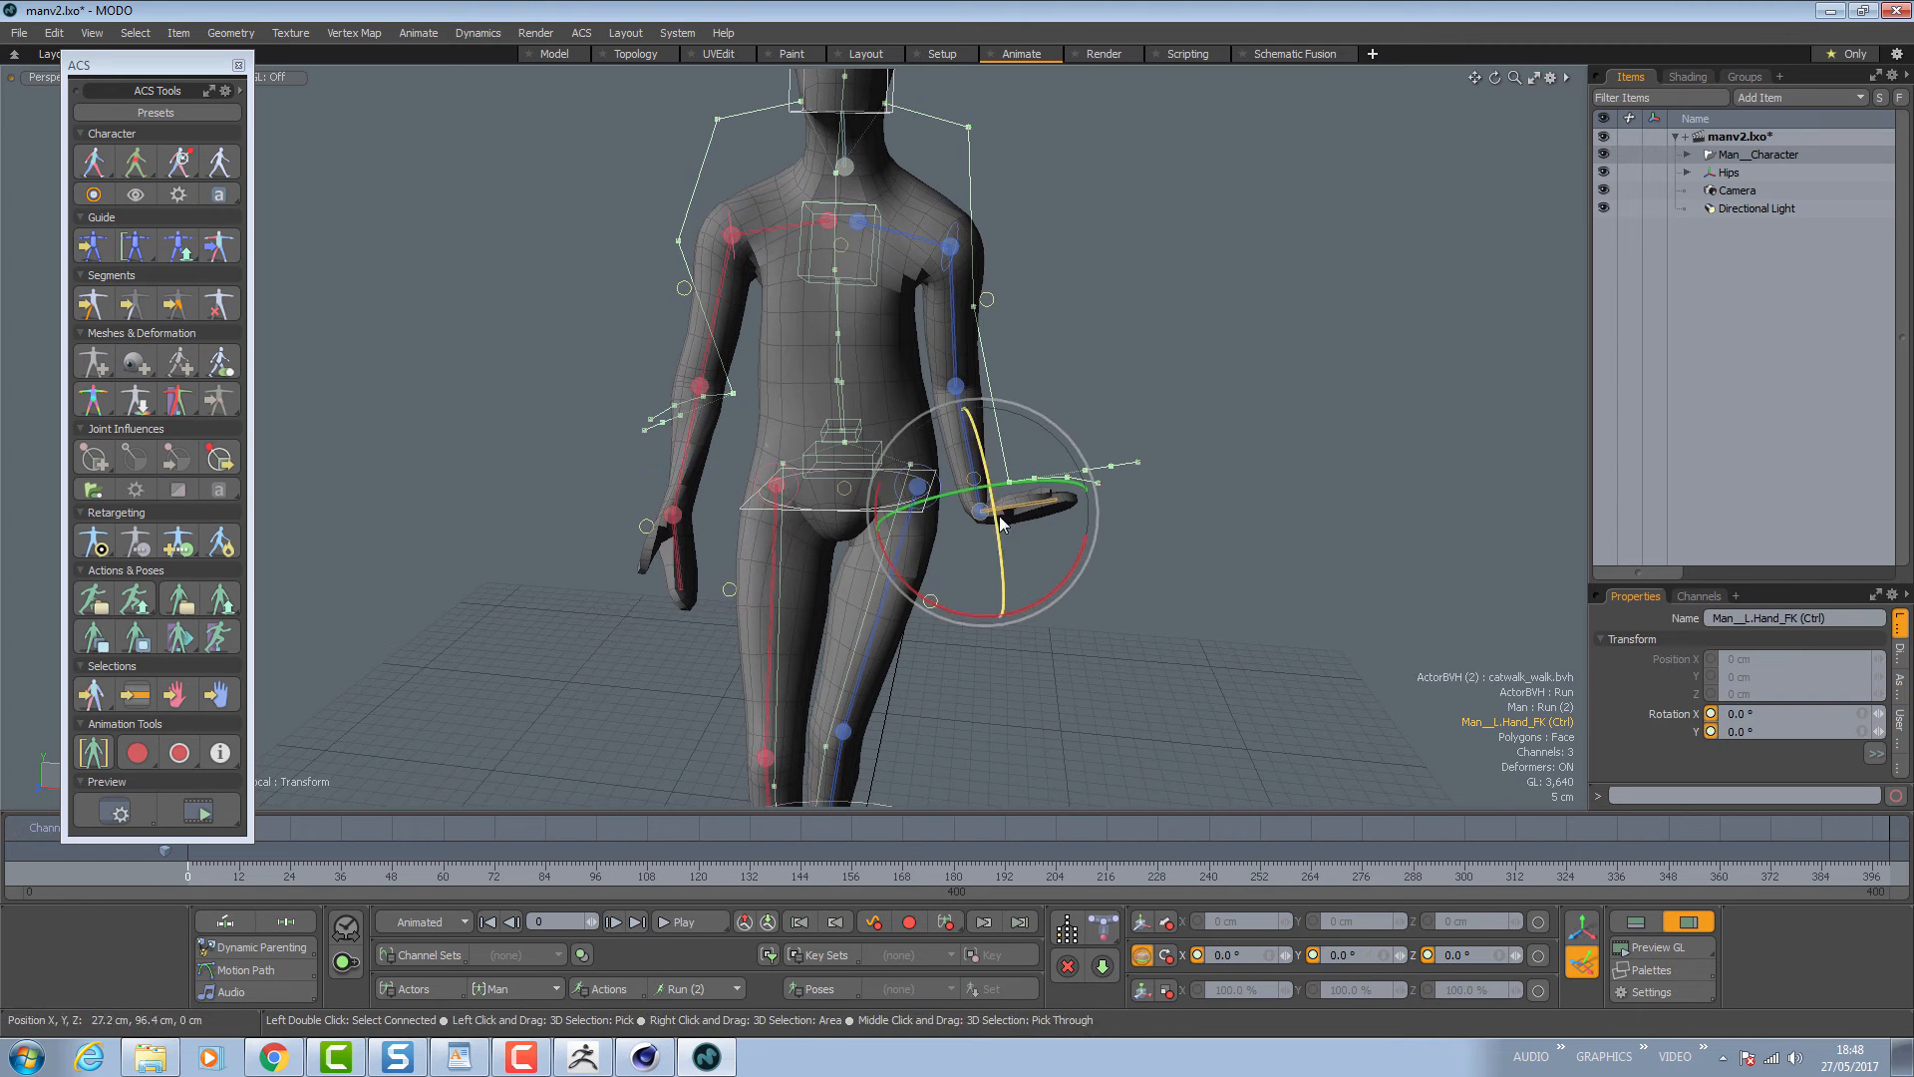
drag(1072, 580, 957, 279)
click(962, 284)
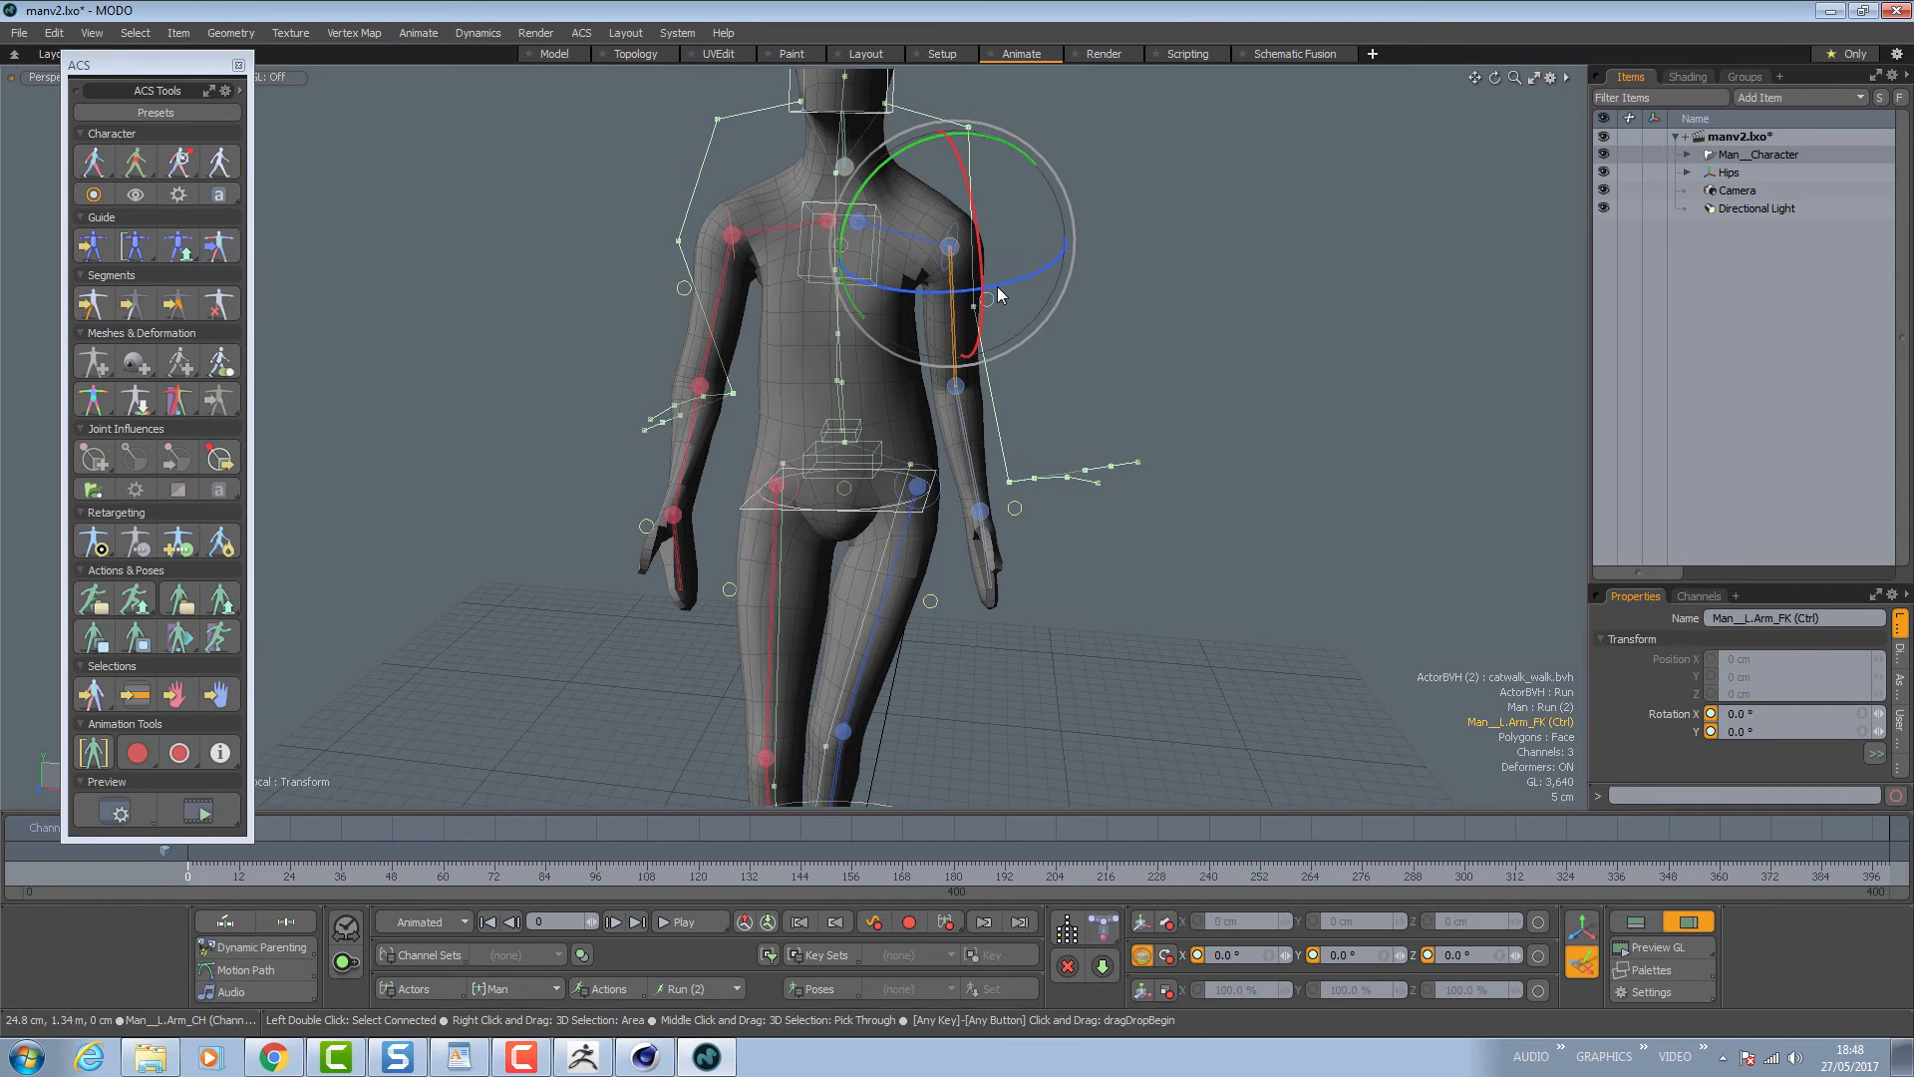
drag(894, 160, 907, 174)
Rotate the right upper arm control to about 36.7°, 37.7° and 53.7°, and key both arms' upper arm, forearm and hand controls at frame 0.
click(746, 255)
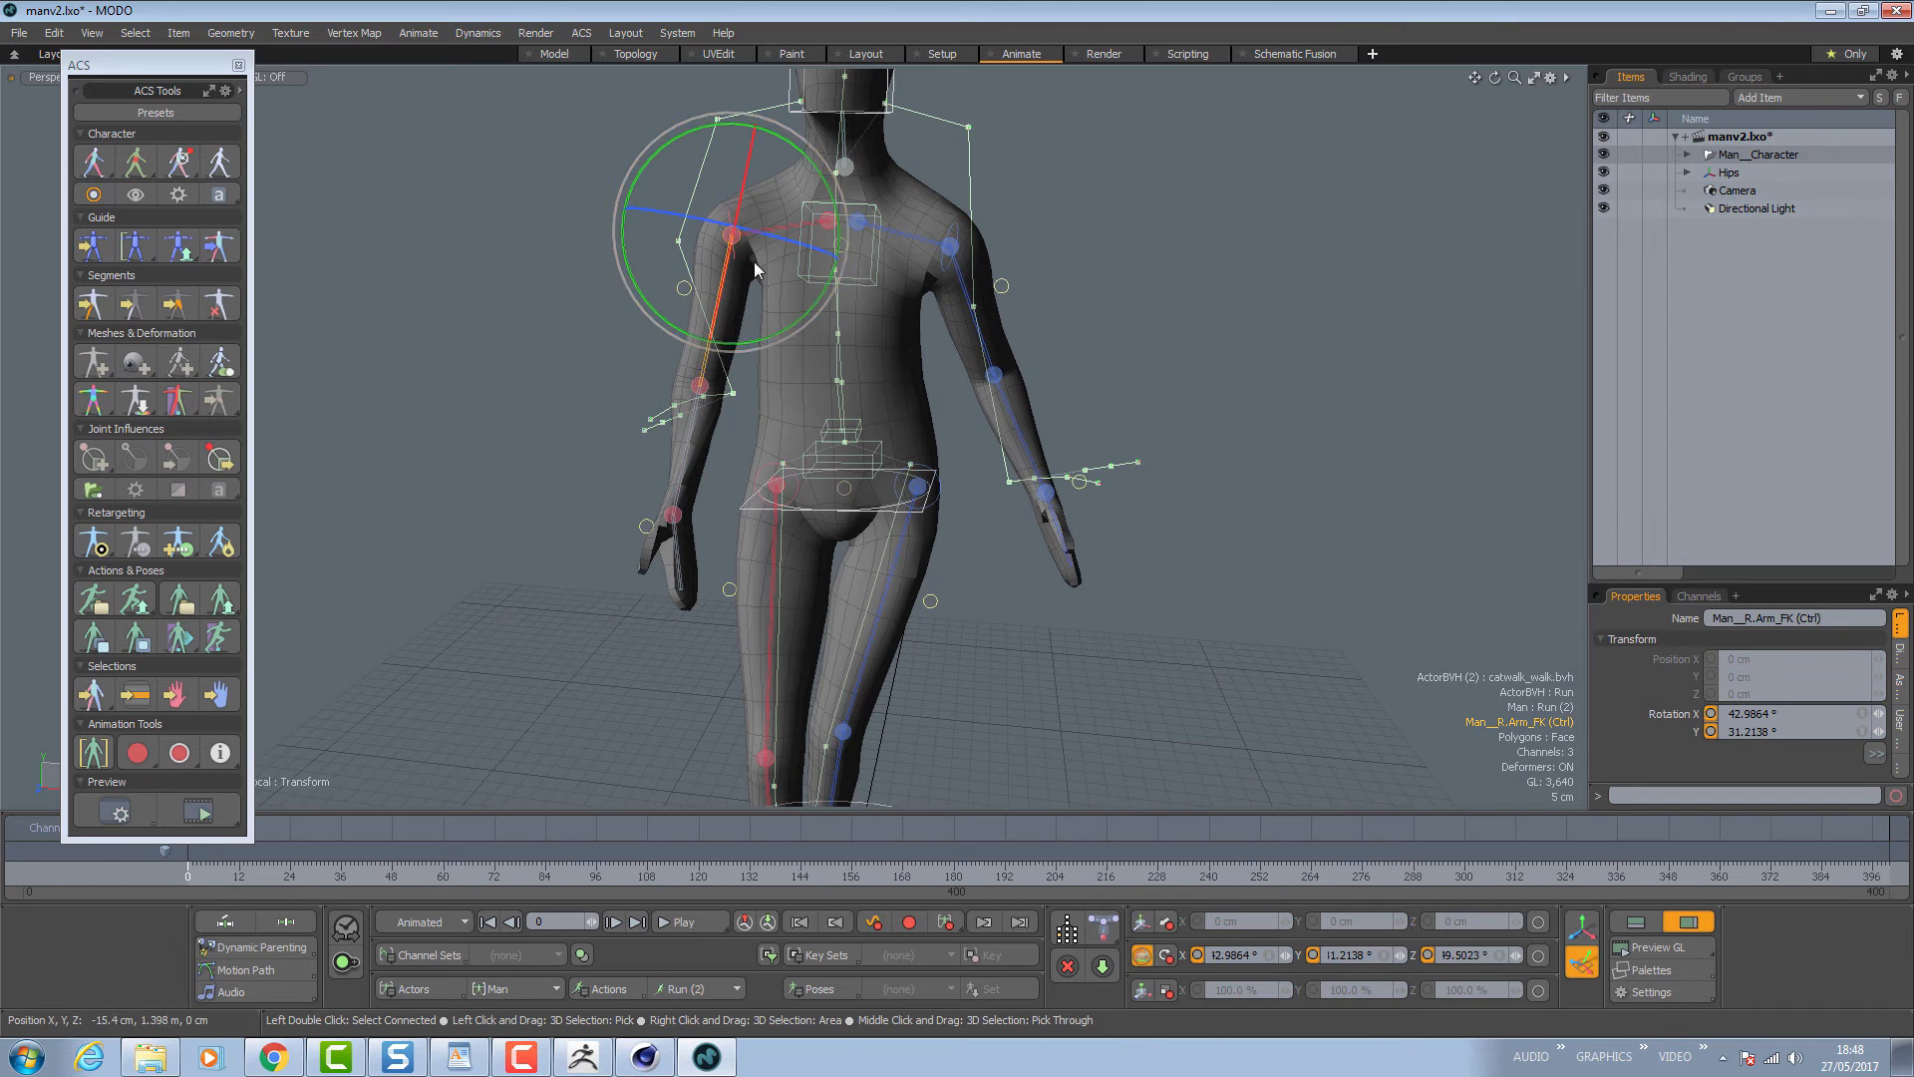
drag(775, 339, 890, 295)
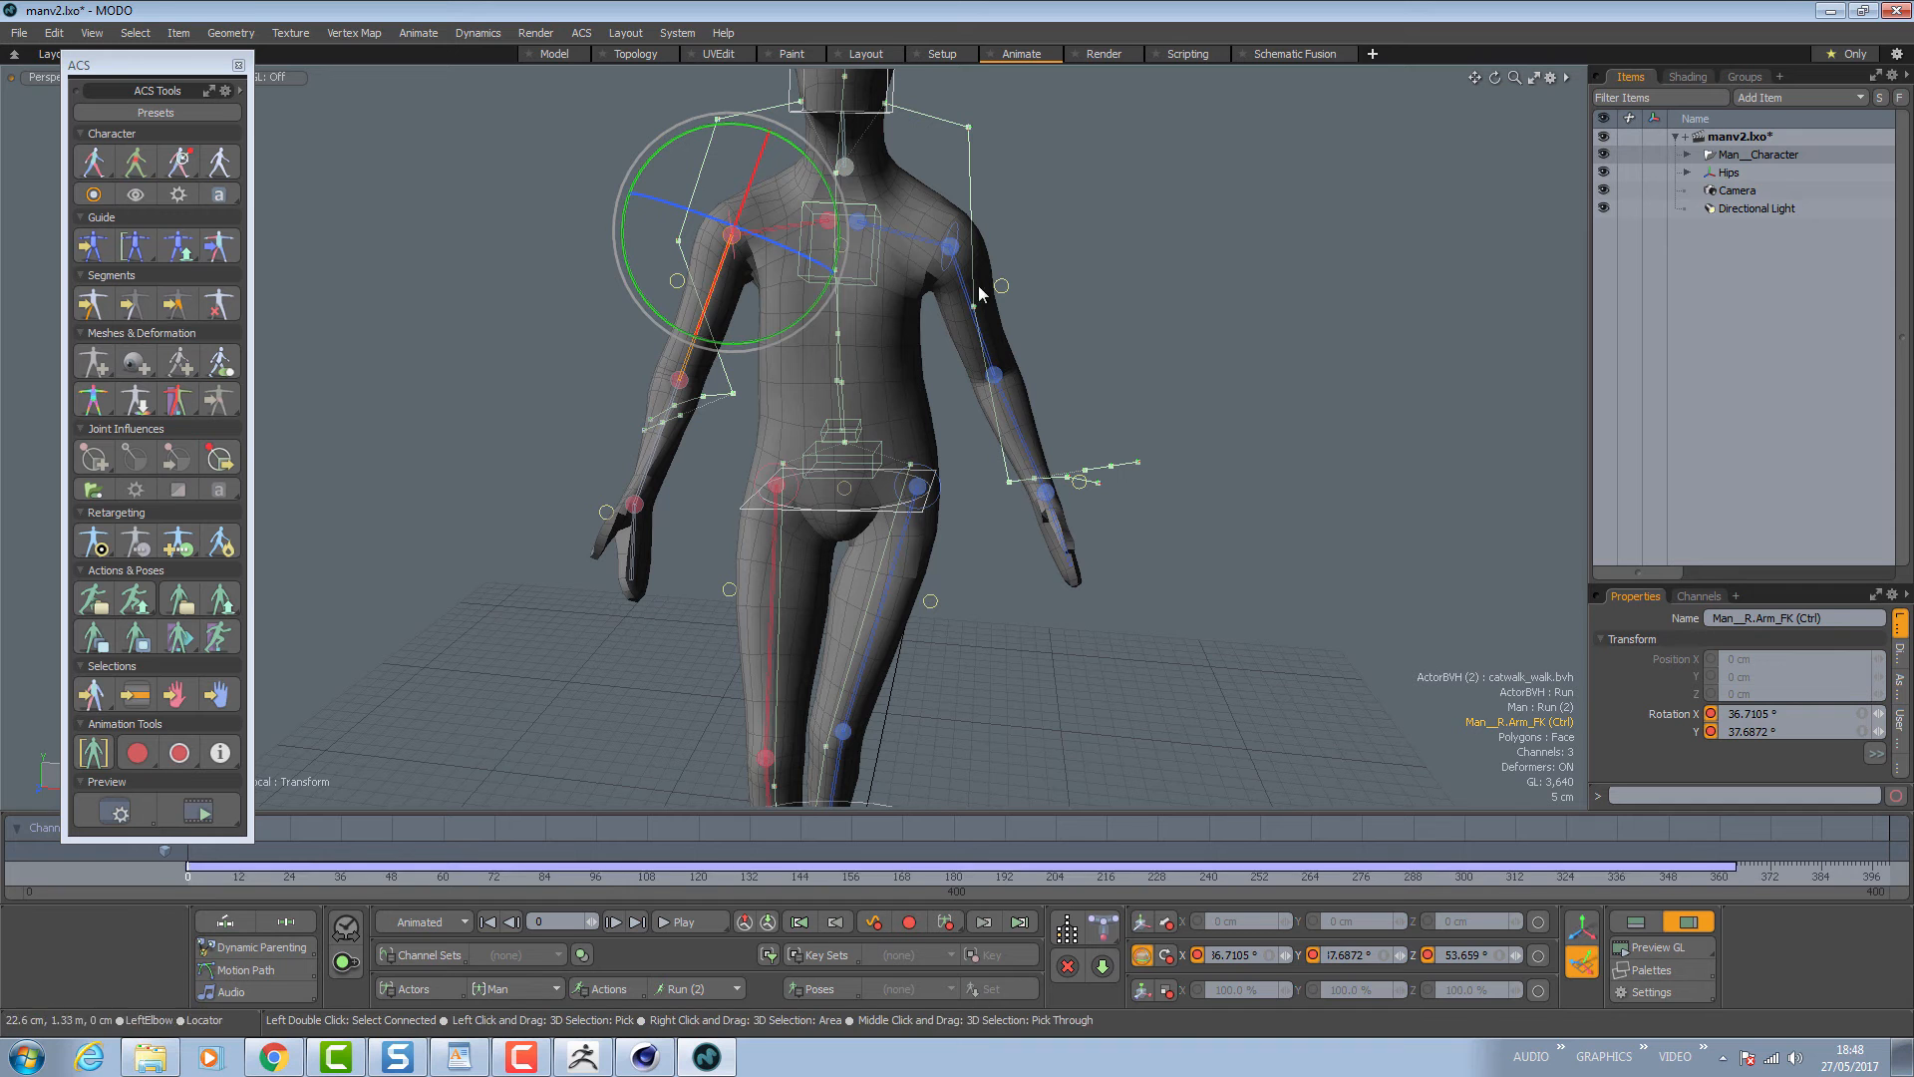
click(948, 243)
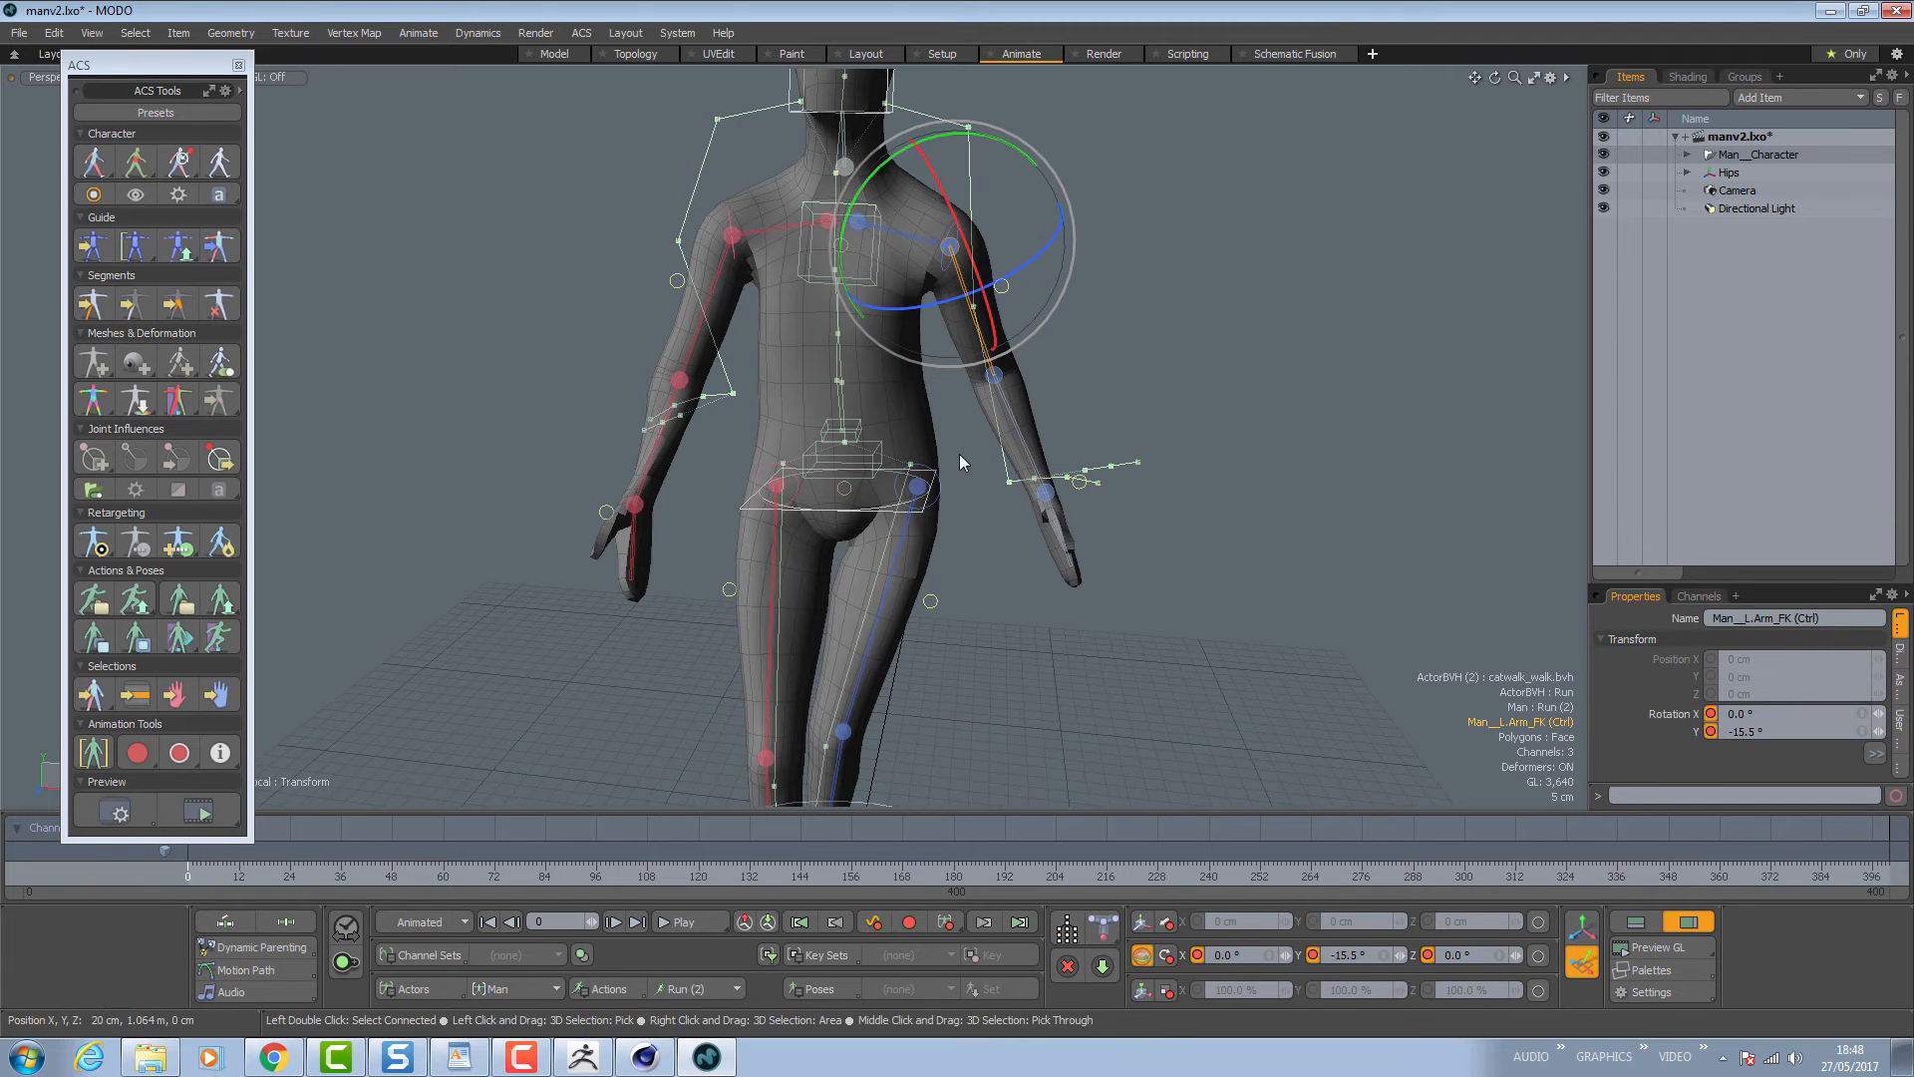
click(683, 389)
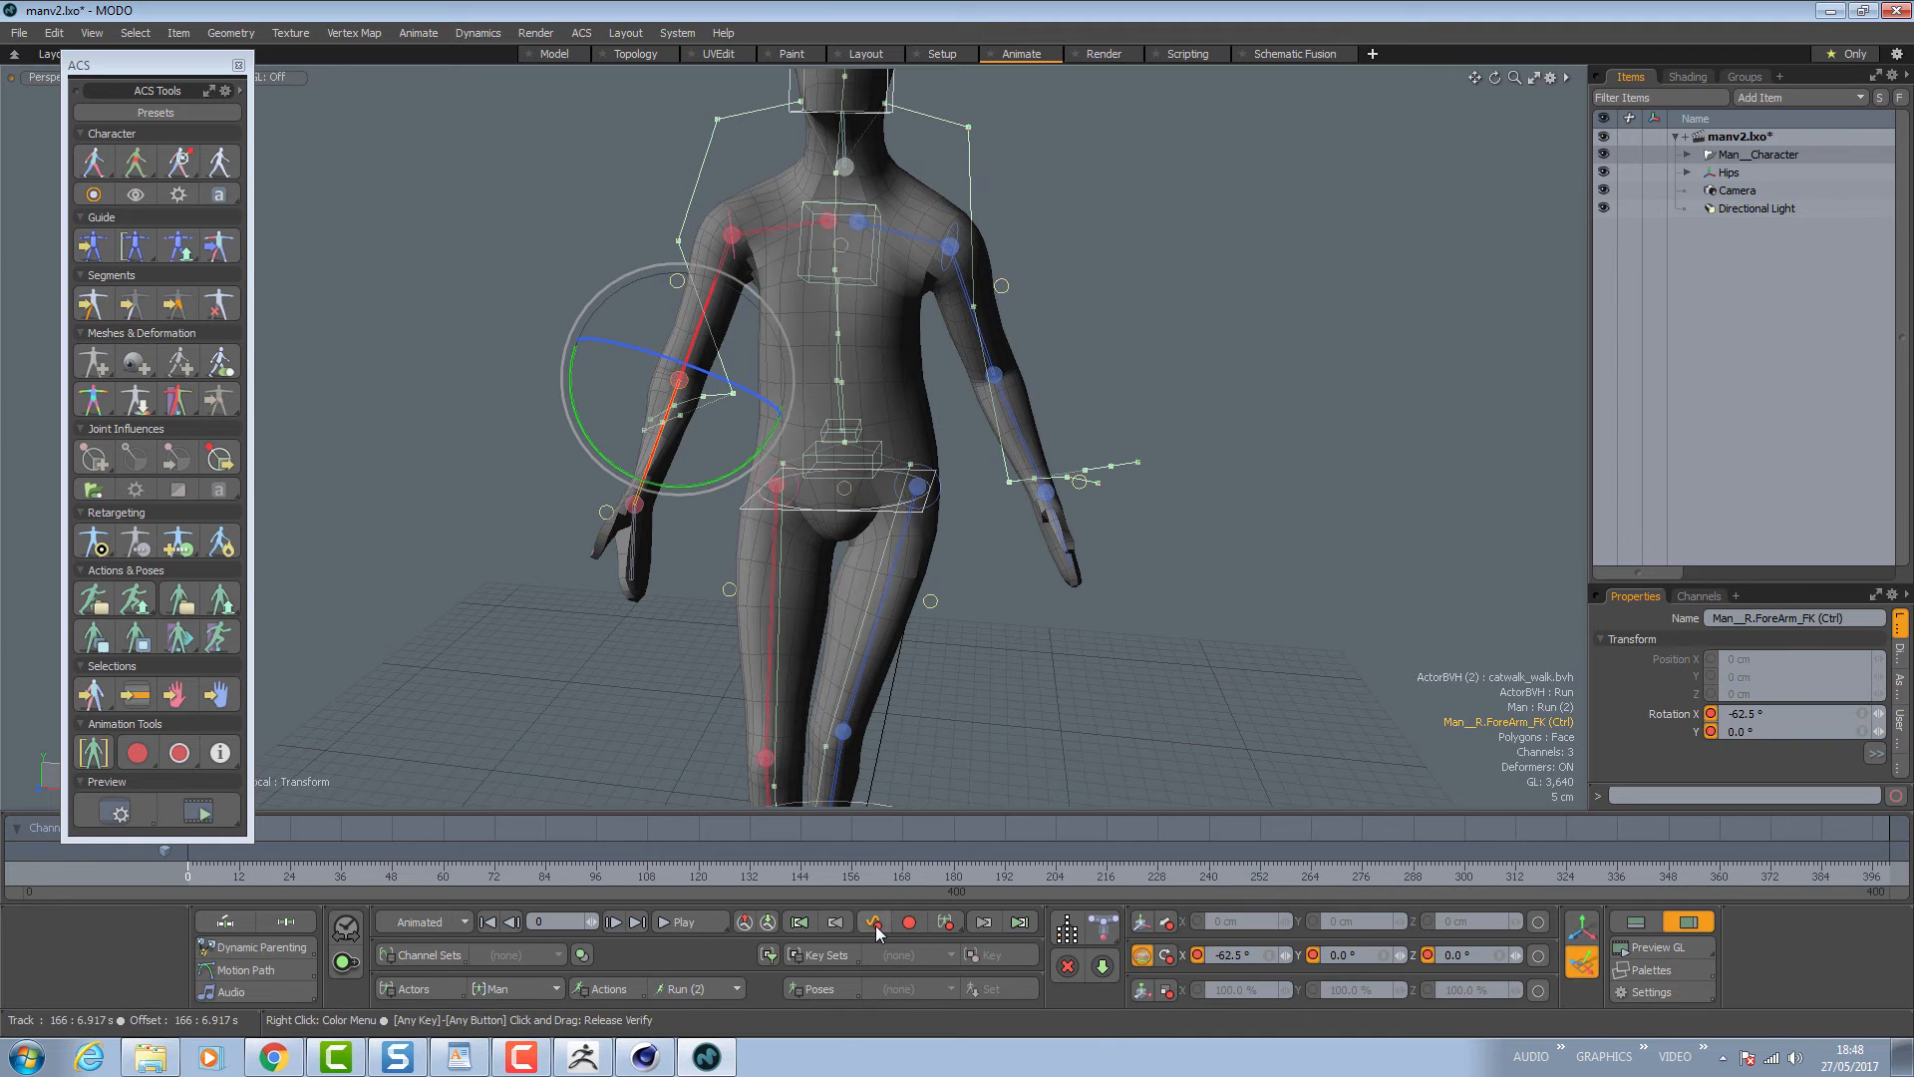
click(995, 381)
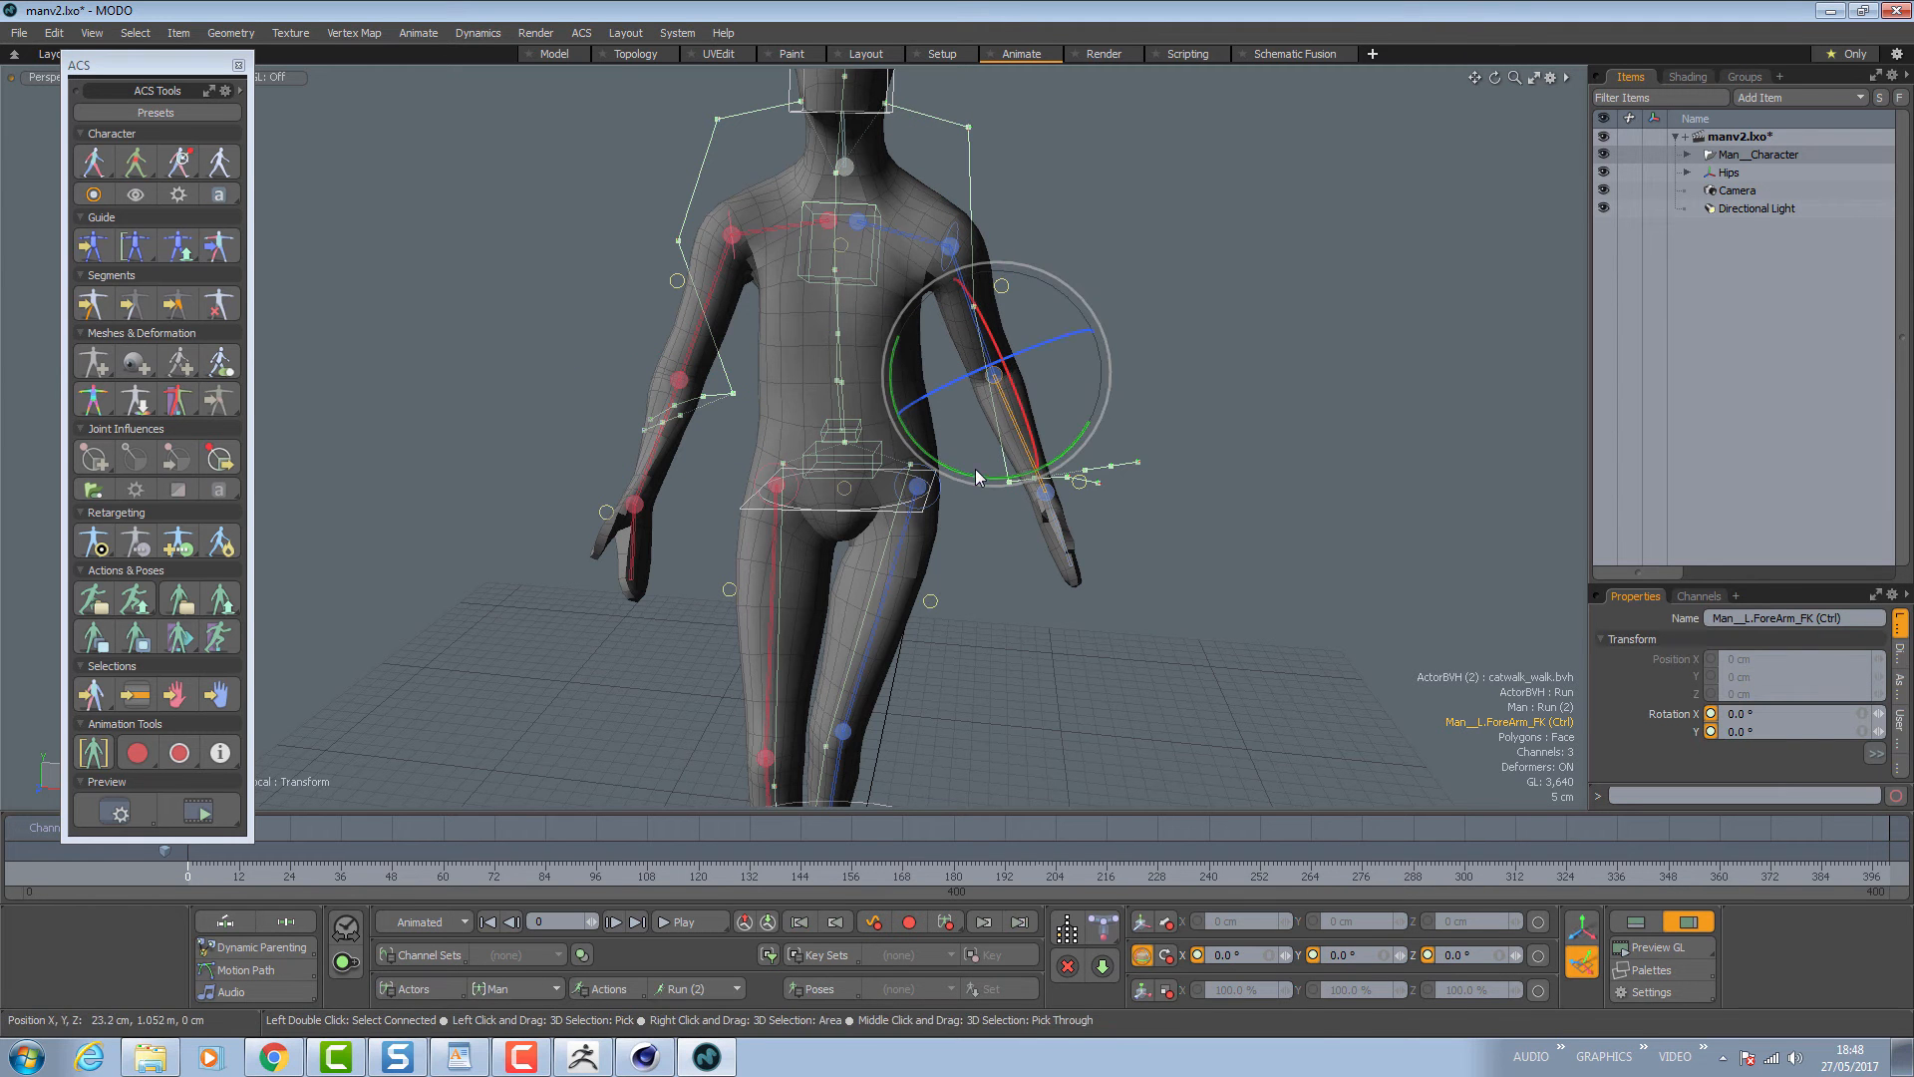
click(1047, 498)
click(630, 527)
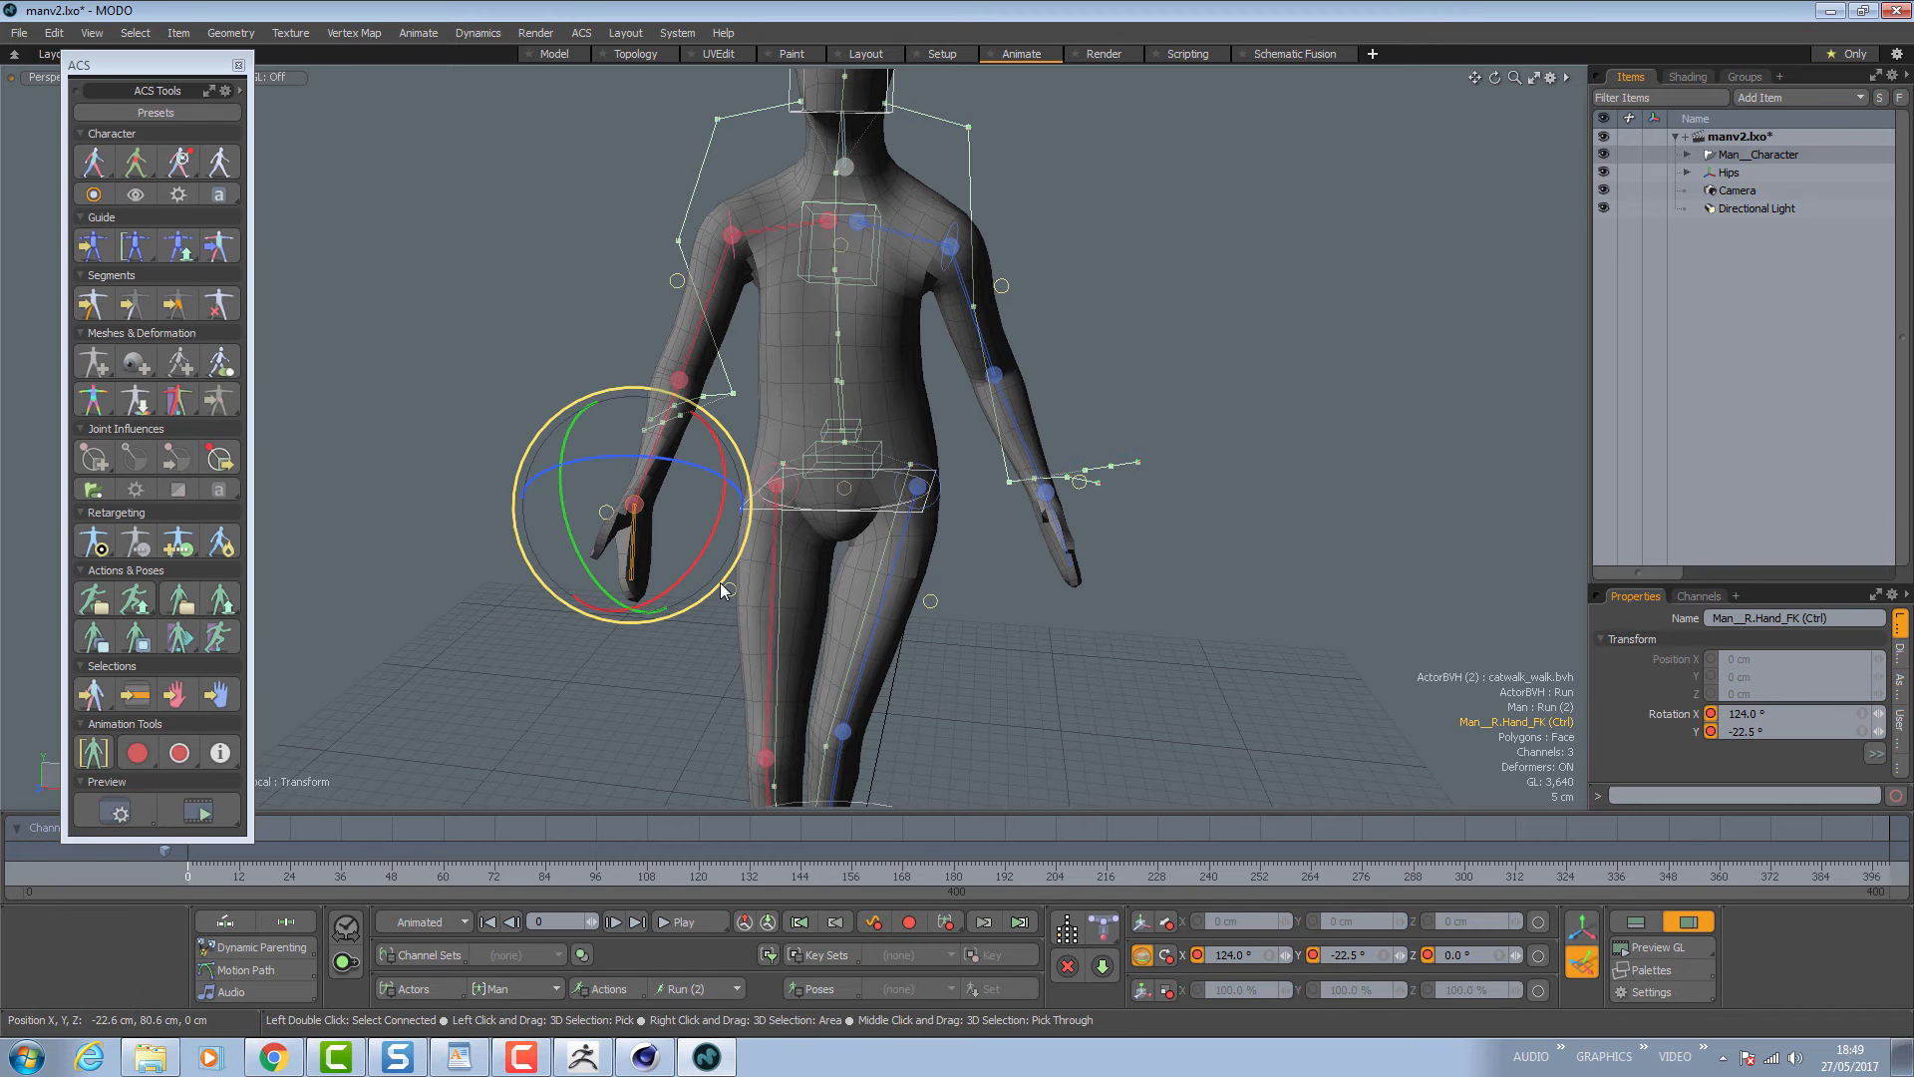
click(880, 926)
Key the rotation of the left upper leg control at frame 0.
alt+drag(773, 604, 866, 587)
ctrl+alt+drag(1025, 639, 1005, 507)
click(964, 407)
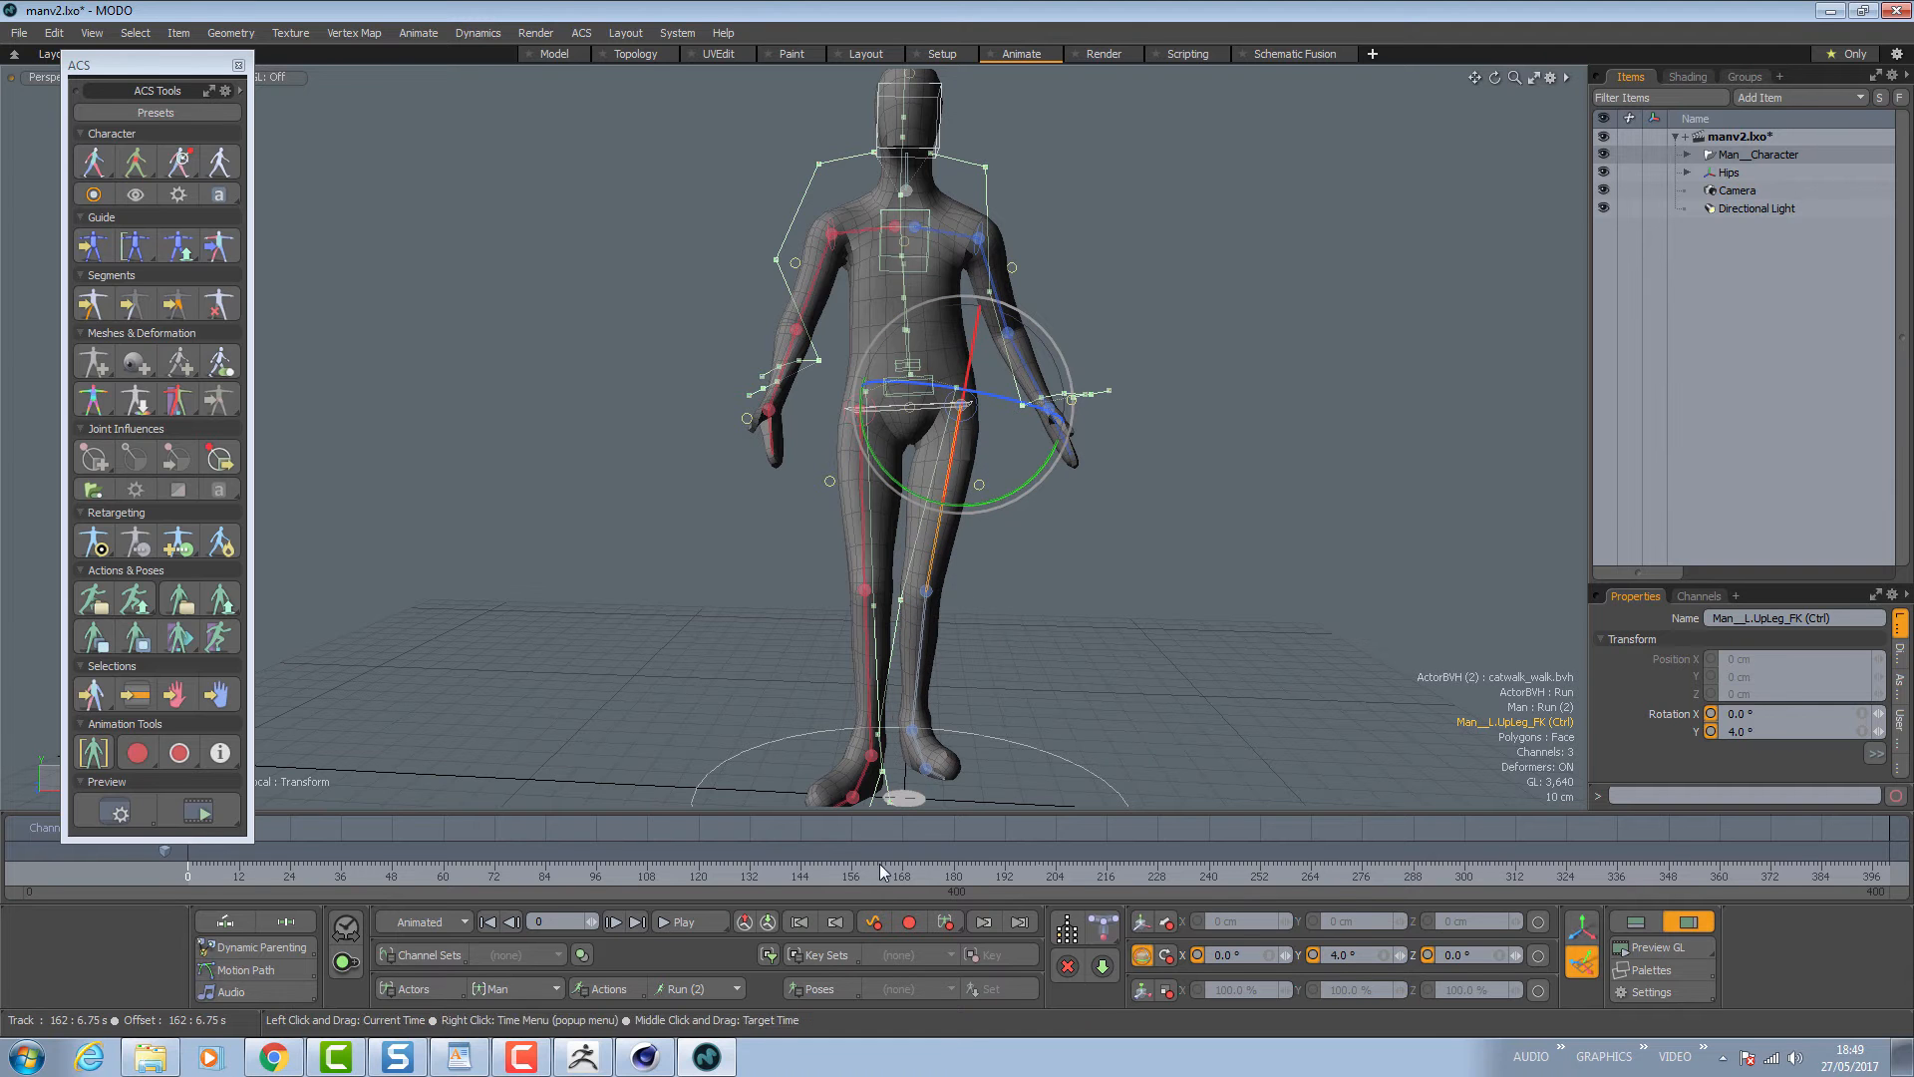
click(877, 920)
ctrl+alt+drag(933, 715, 903, 706)
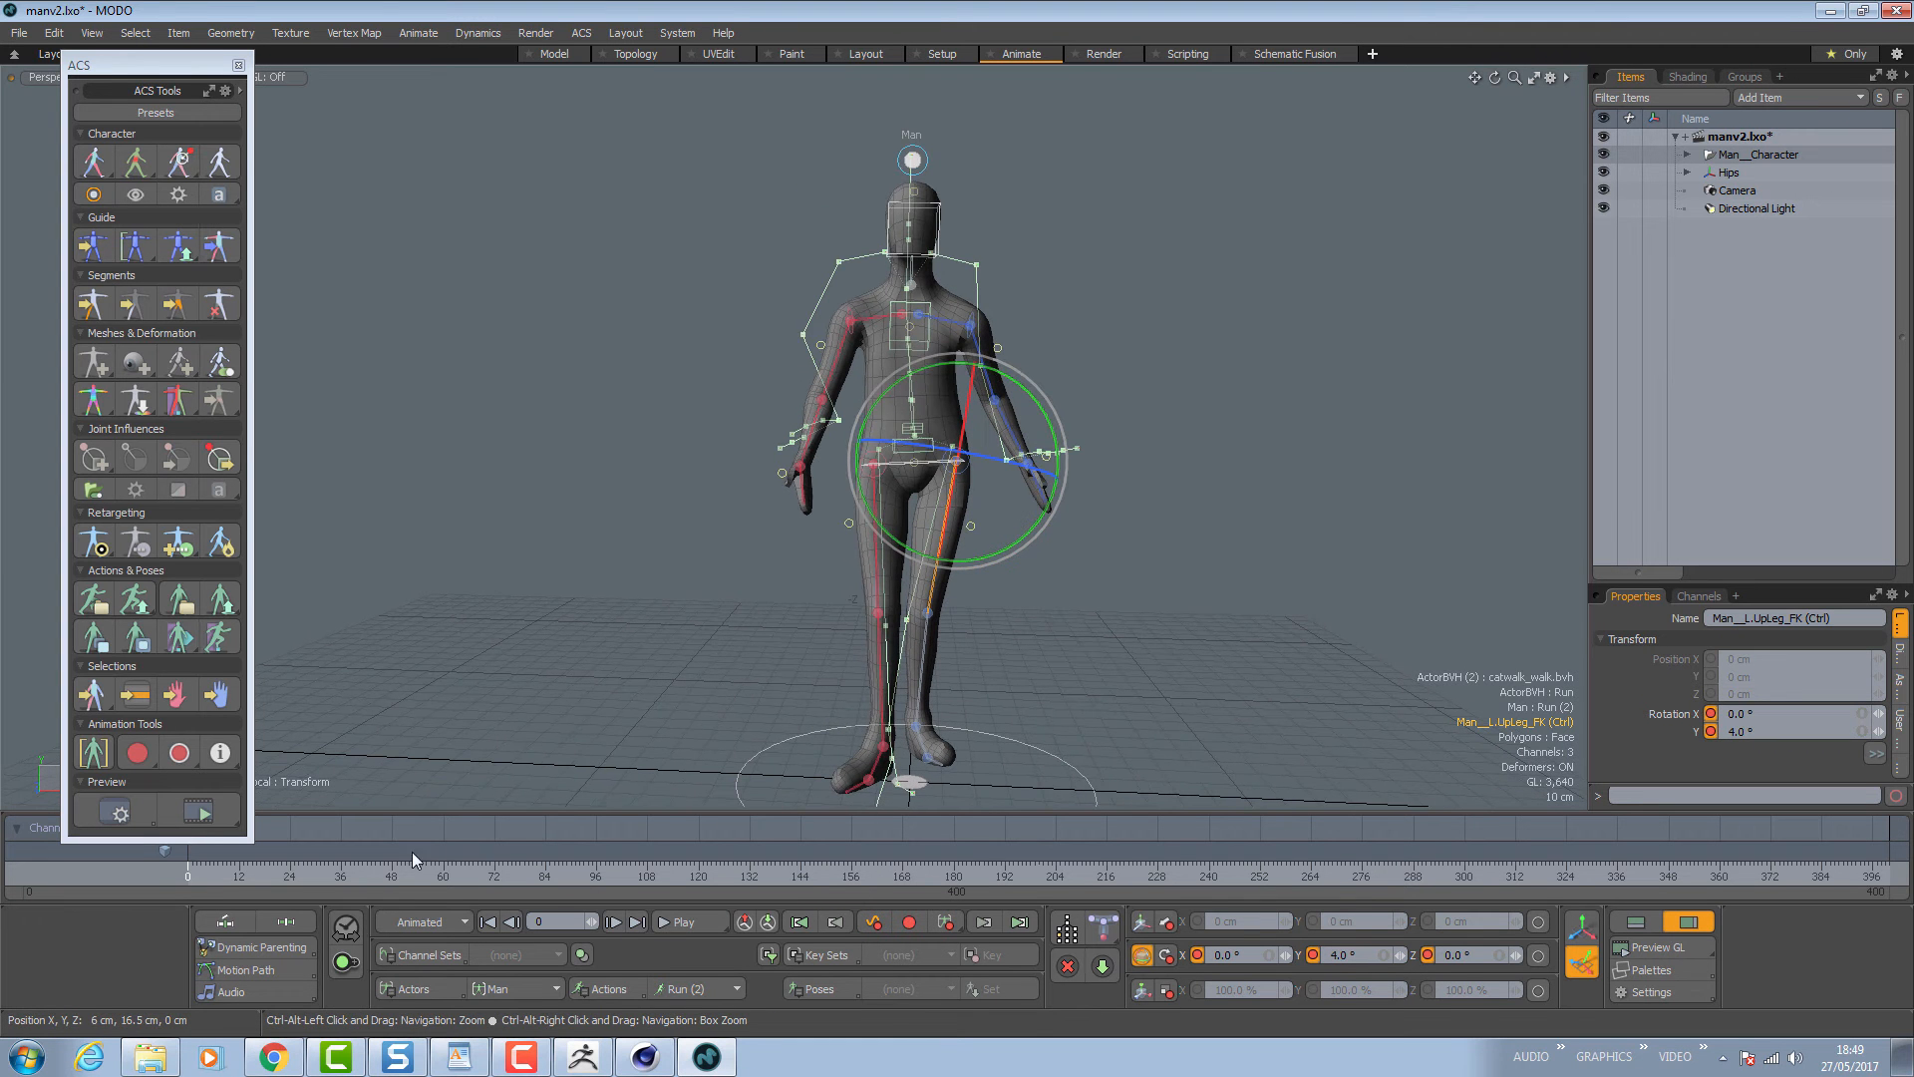
Go to frame 16 and rotate the right forearm control to -21° in X.
drag(208, 877, 256, 877)
alt+drag(898, 398, 1030, 436)
ctrl+alt+drag(821, 367, 589, 372)
click(845, 389)
Rotate the right hand control to about 92.5°, -19.5° and 11.5°, and key the right arm's controls at frame 16.
click(590, 370)
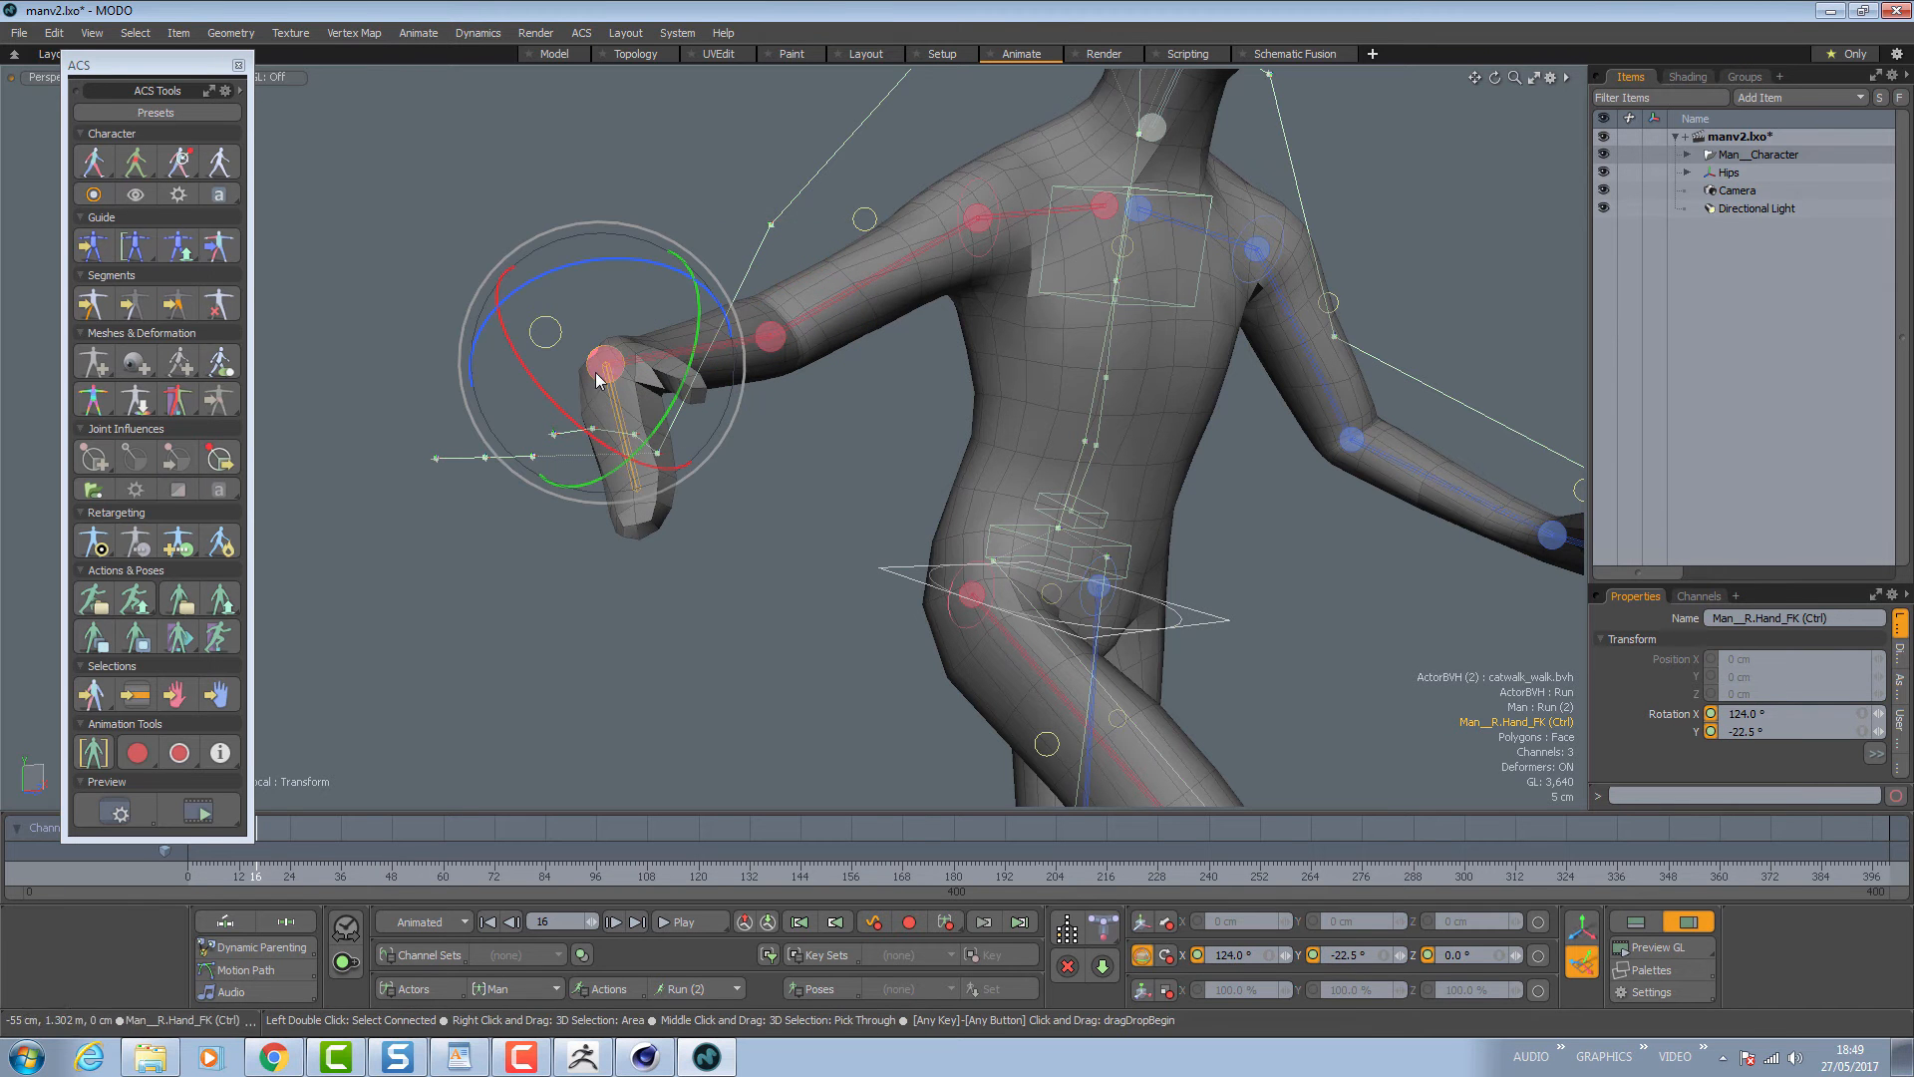
drag(596, 437, 549, 394)
mouse_move(709, 460)
alt+mouse_down()
mouse_move(836, 485)
mouse_move(844, 511)
mouse_move(769, 508)
alt+mouse_up()
click(909, 922)
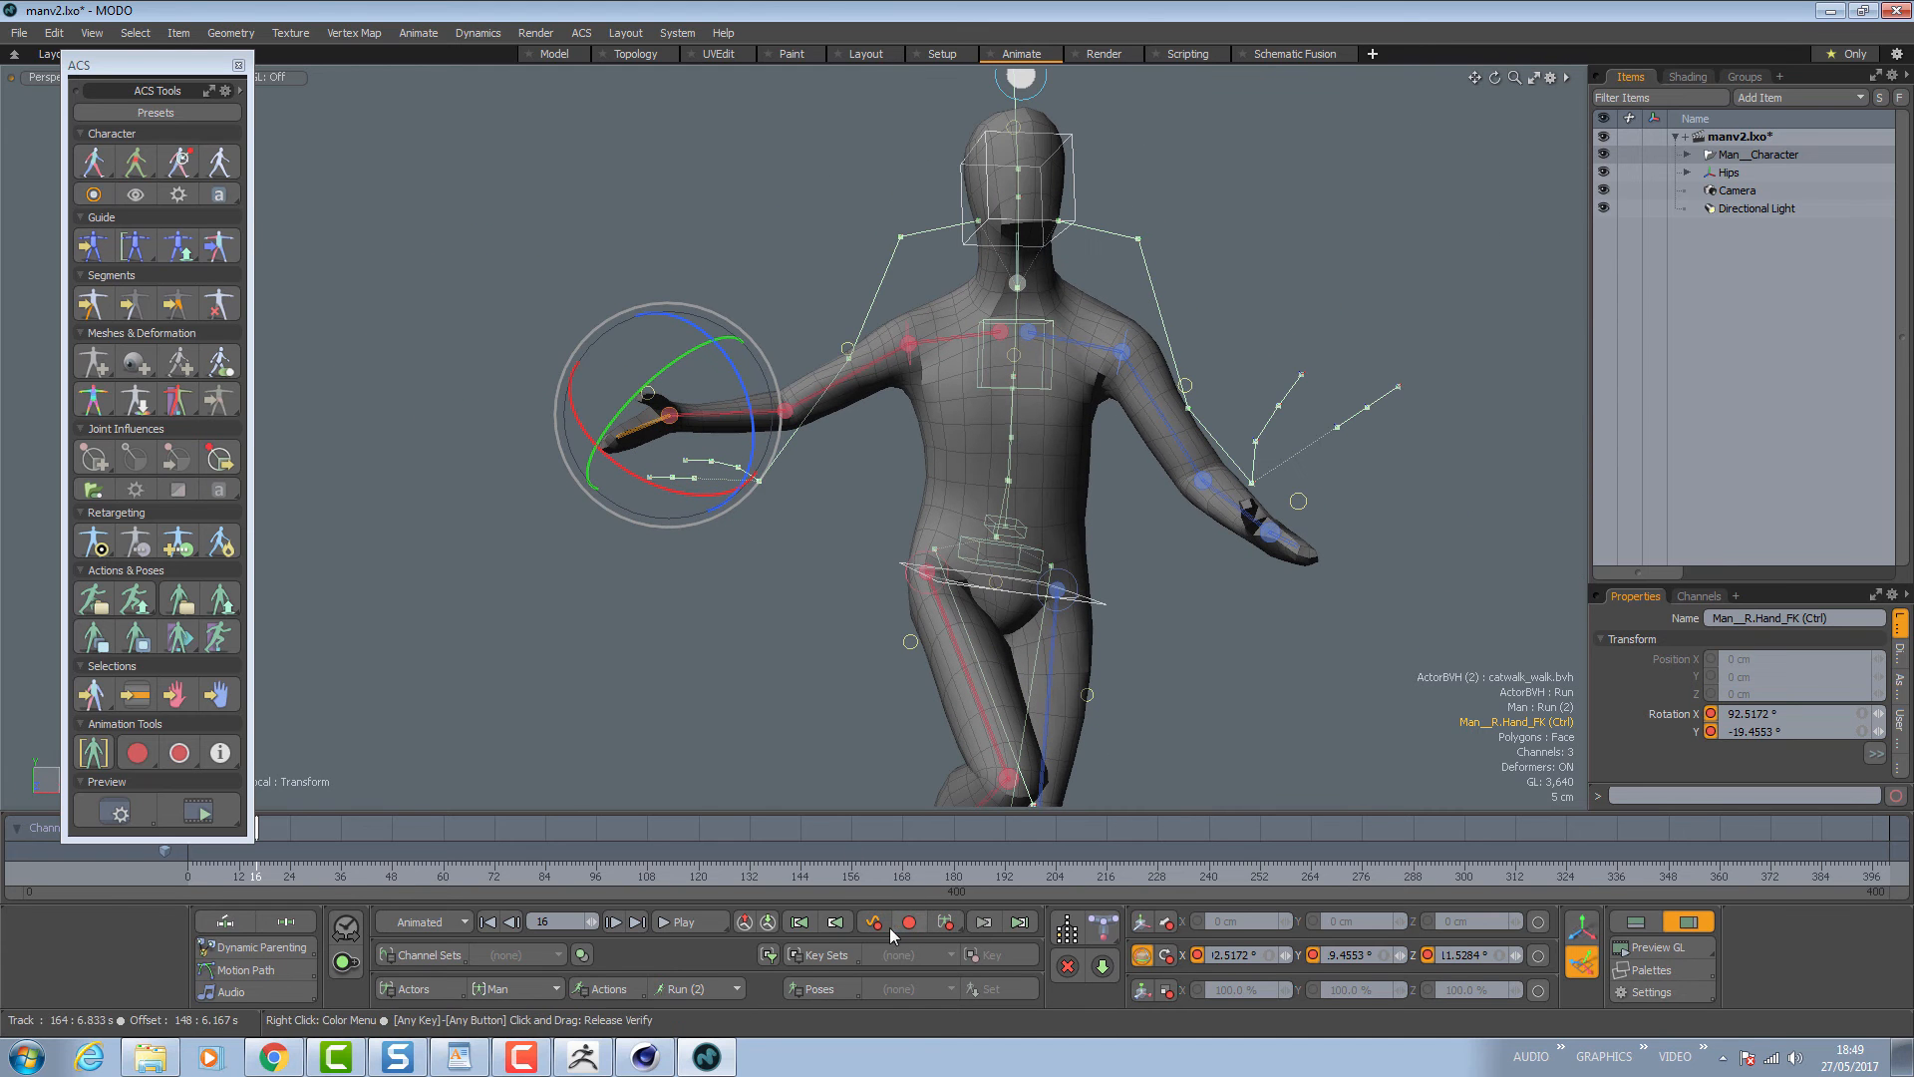
click(790, 412)
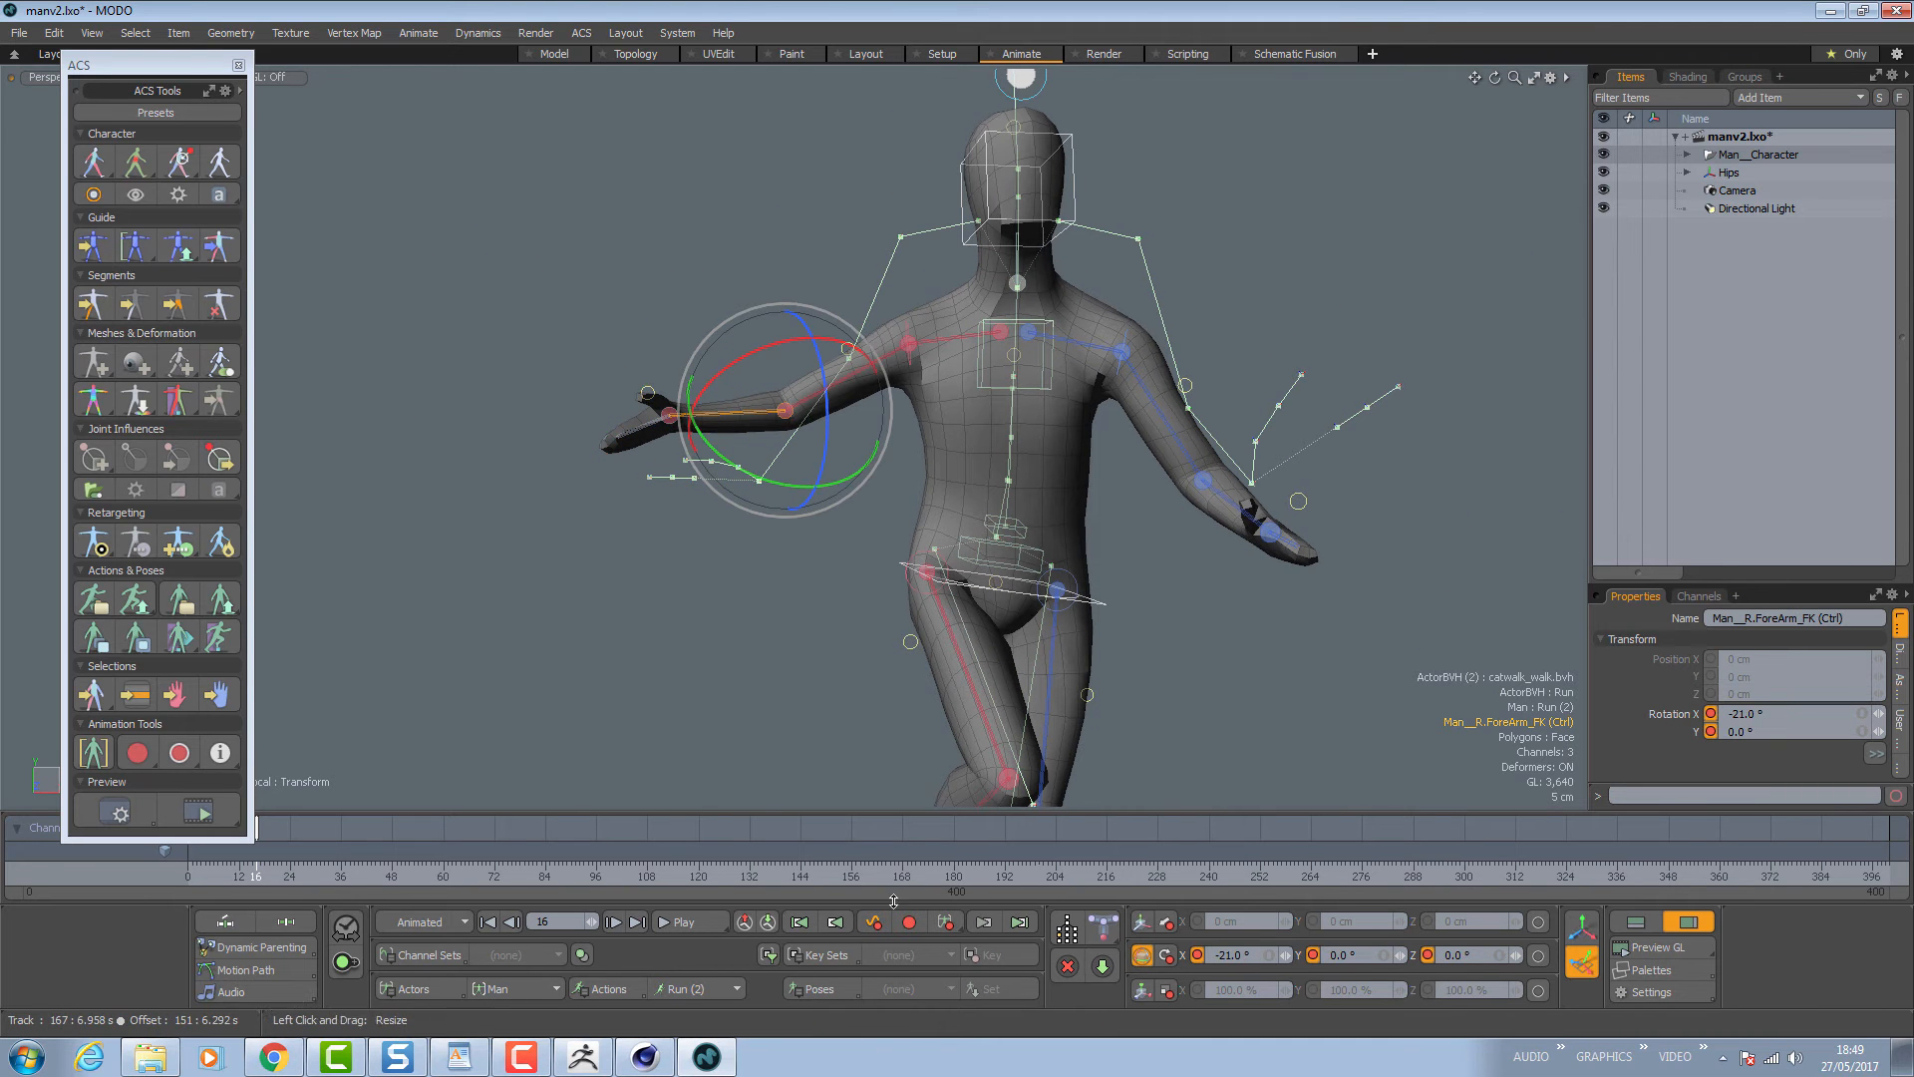
click(915, 349)
Go to frame 26, rotate the right forearm control to 22° in X and key it.
click(251, 879)
click(316, 879)
ctrl+alt+drag(757, 651, 819, 655)
alt+shift+drag(942, 683, 859, 598)
mouse_move(306, 877)
mouse_down()
mouse_move(453, 878)
mouse_move(294, 877)
mouse_up()
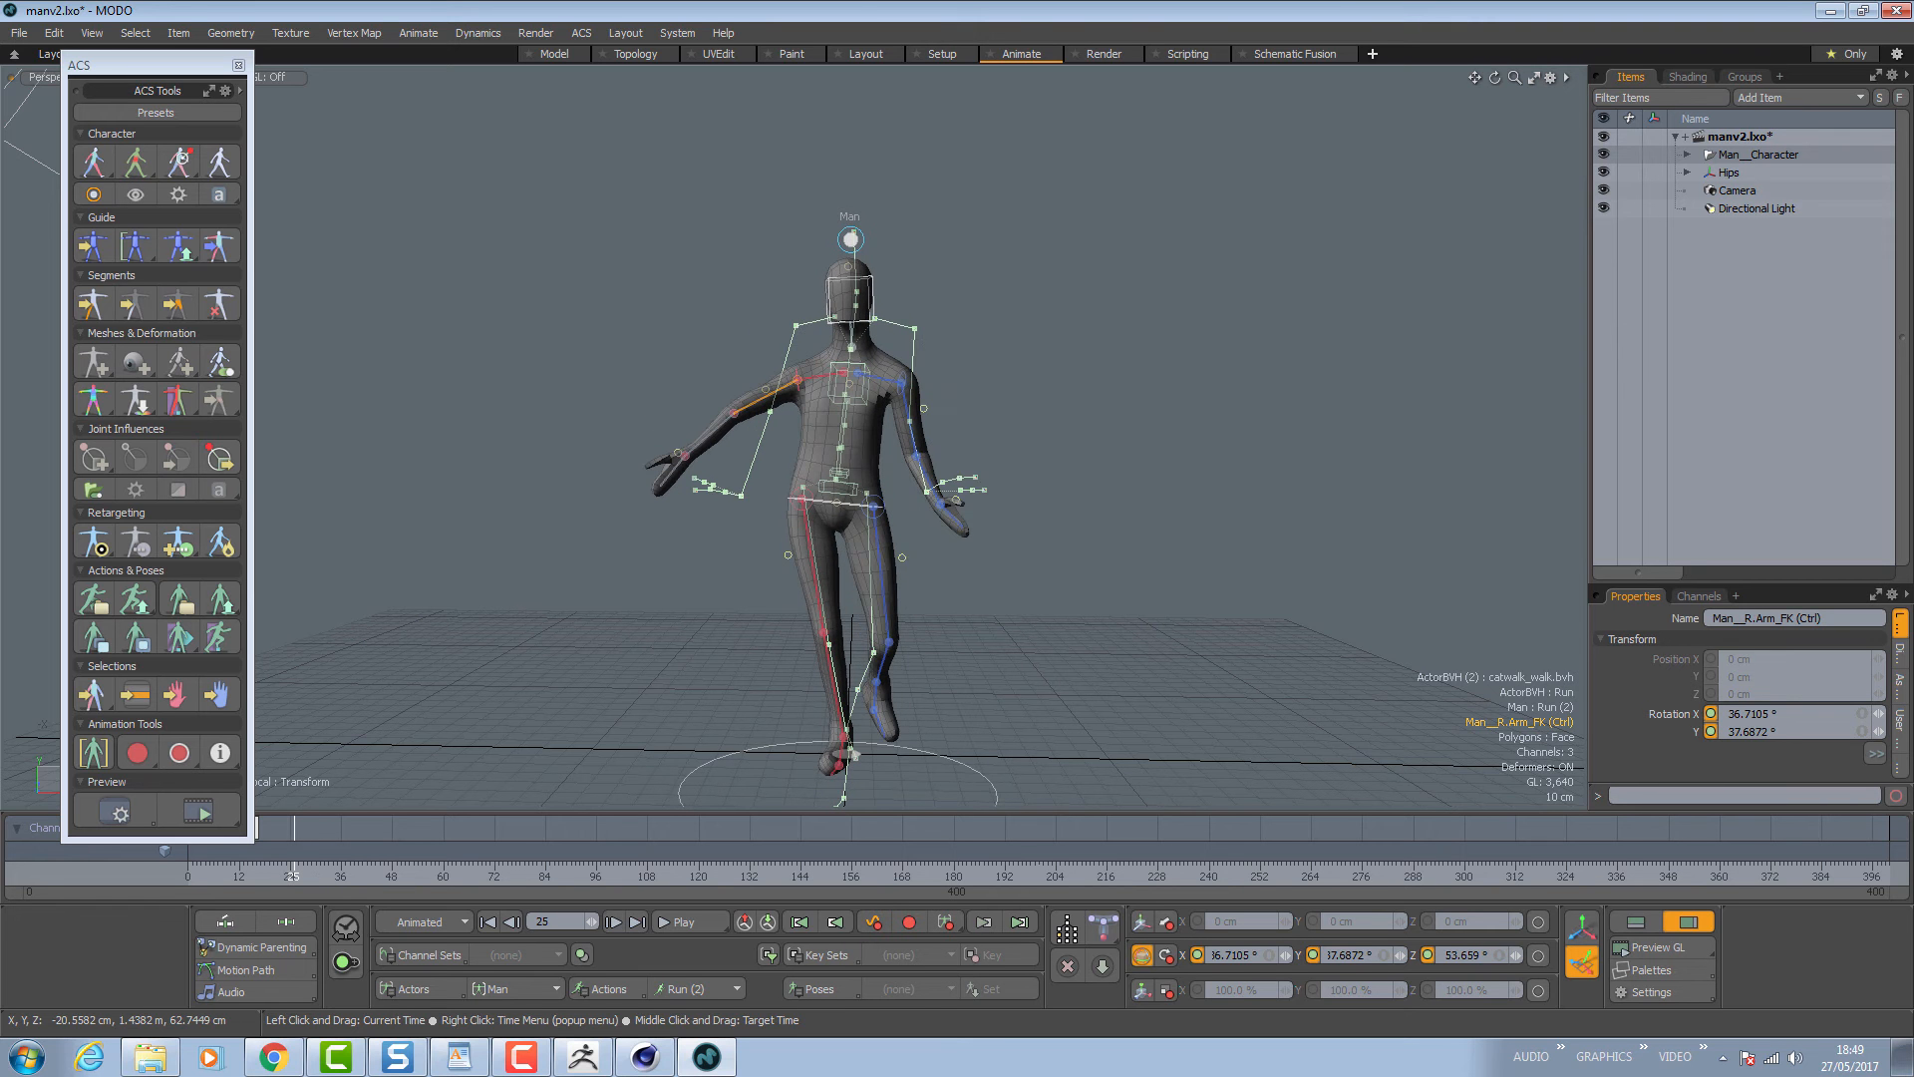
ctrl+alt+drag(760, 425, 729, 411)
click(693, 377)
drag(297, 870, 298, 875)
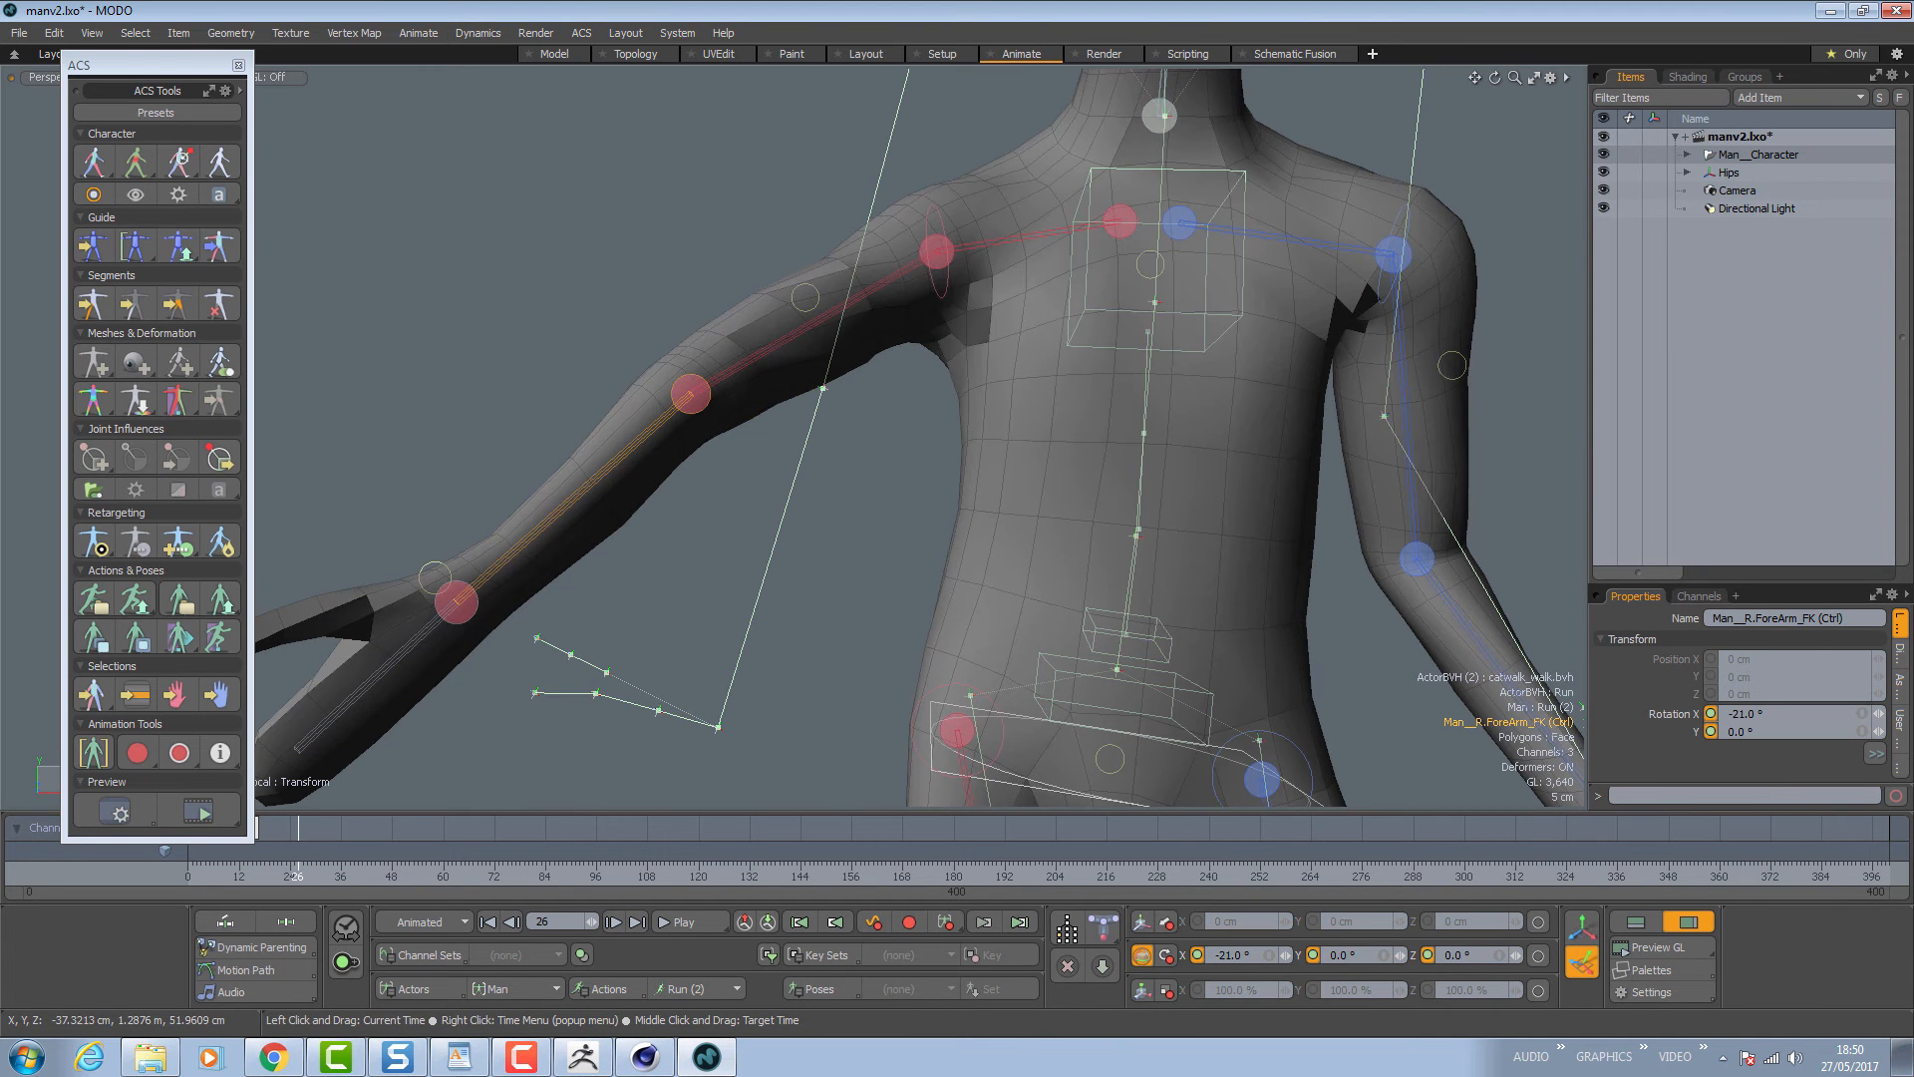
drag(540, 327, 568, 234)
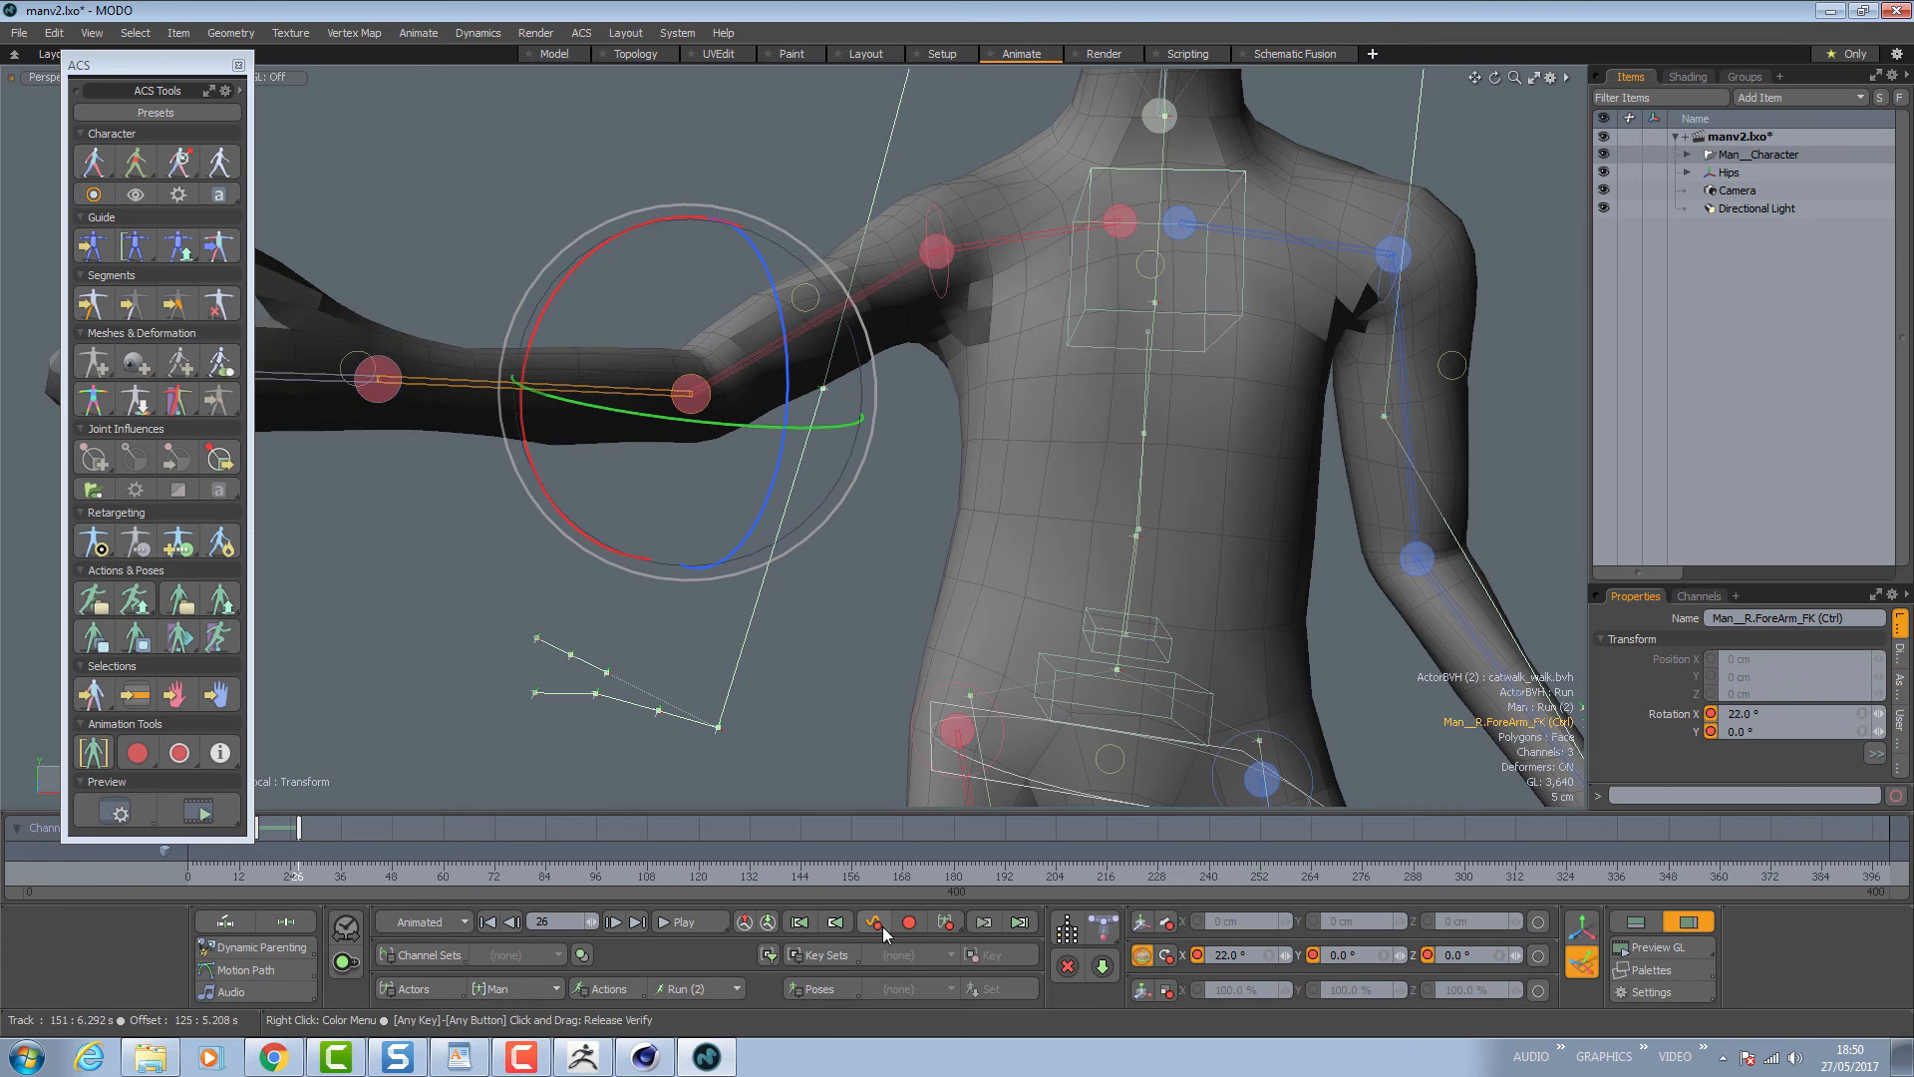
At frame 33, rotate the left forearm control to 15.5° in Y and key it.
drag(299, 830, 329, 867)
mouse_move(1152, 612)
ctrl+alt+mouse_down()
mouse_move(1077, 609)
mouse_move(1168, 602)
mouse_move(1140, 595)
ctrl+alt+mouse_up()
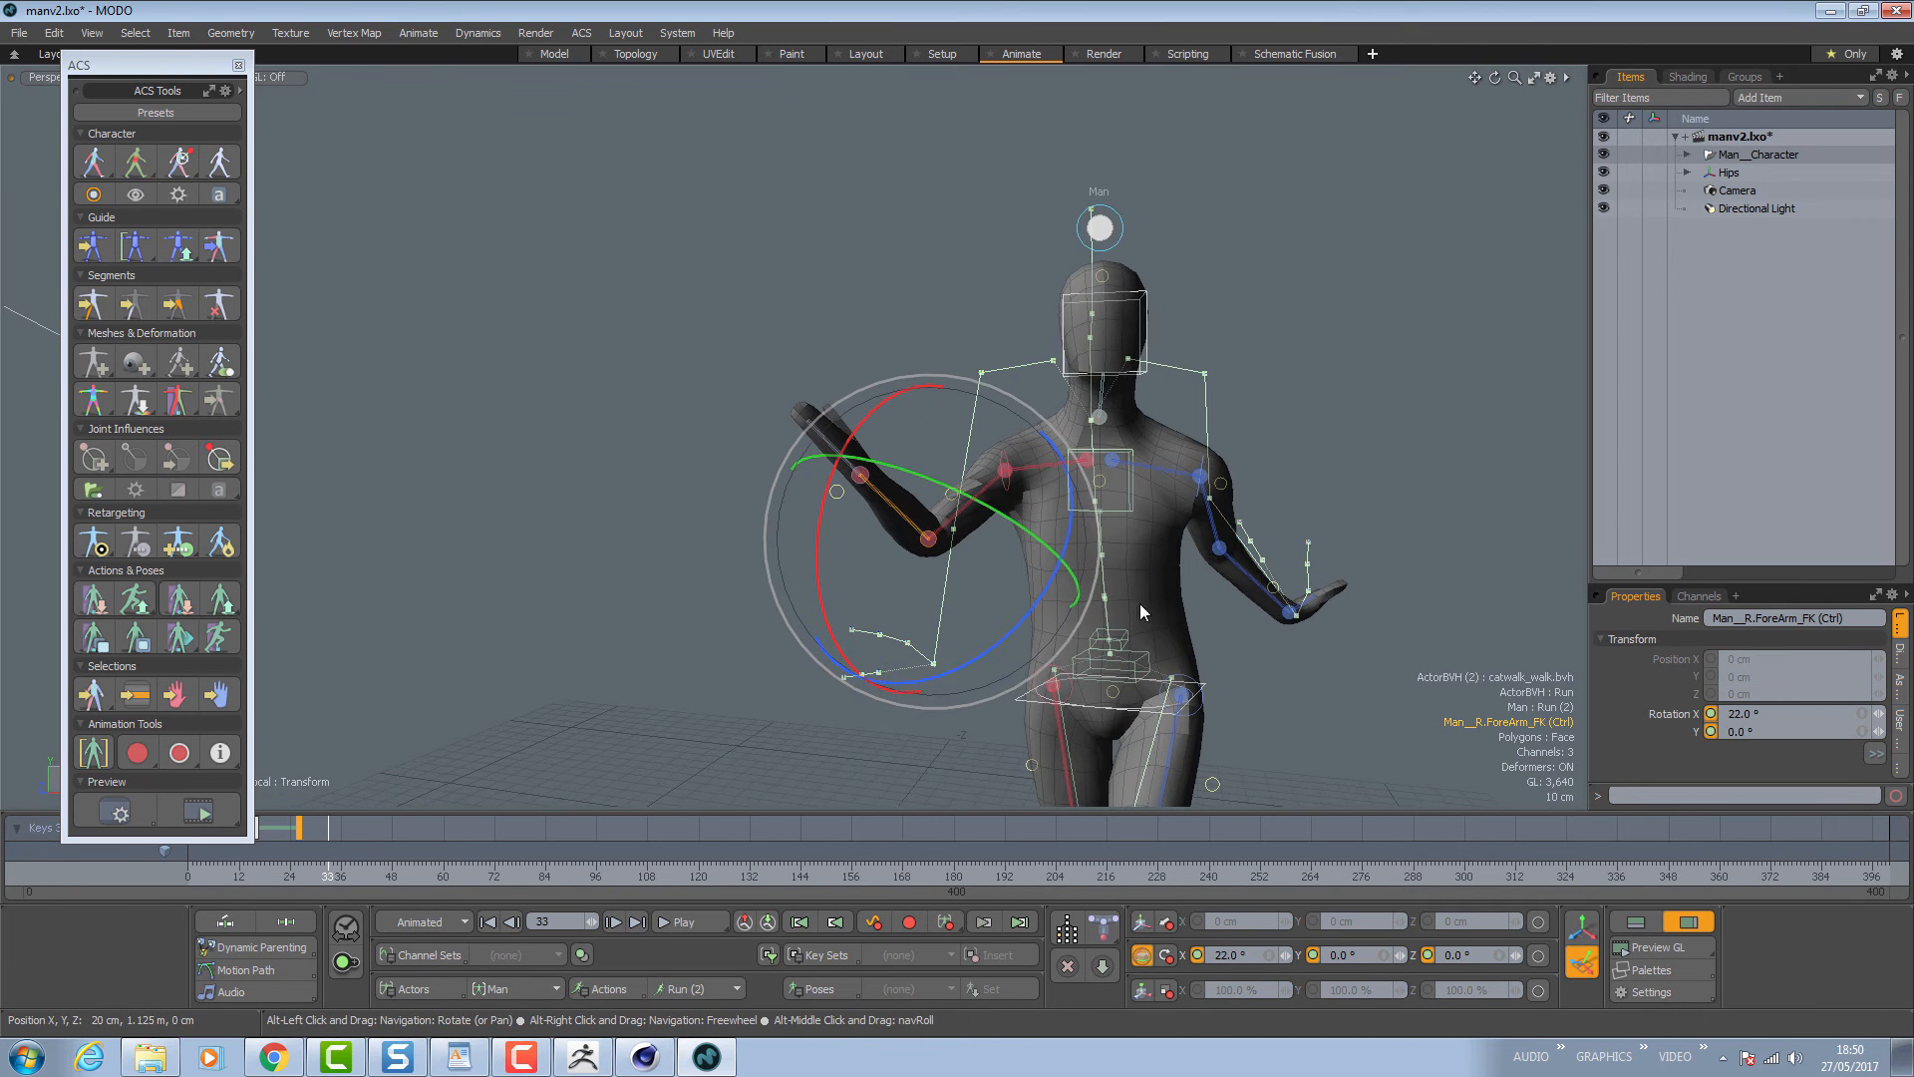
click(1223, 547)
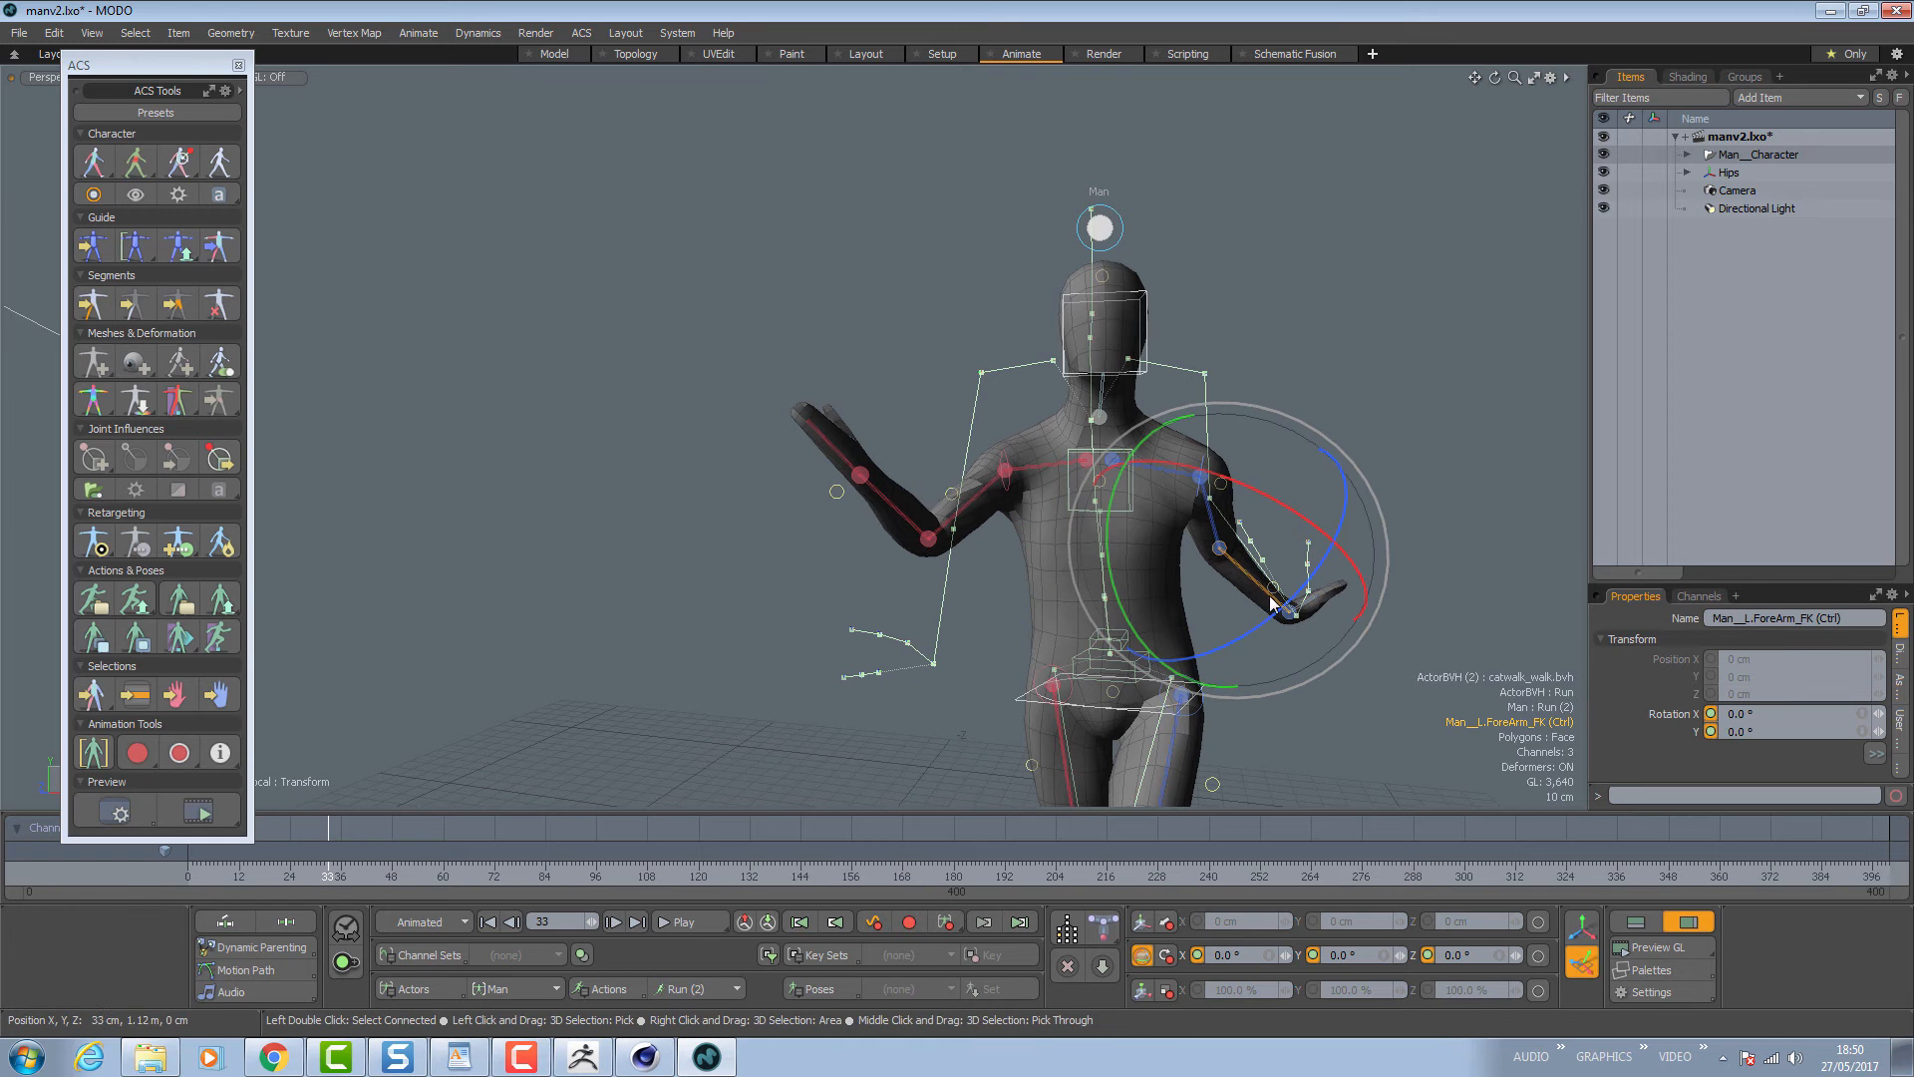
drag(1136, 633, 1164, 652)
At frame 48, rotate the right upper arm control to correct the raised arm and key it.
drag(334, 876, 391, 876)
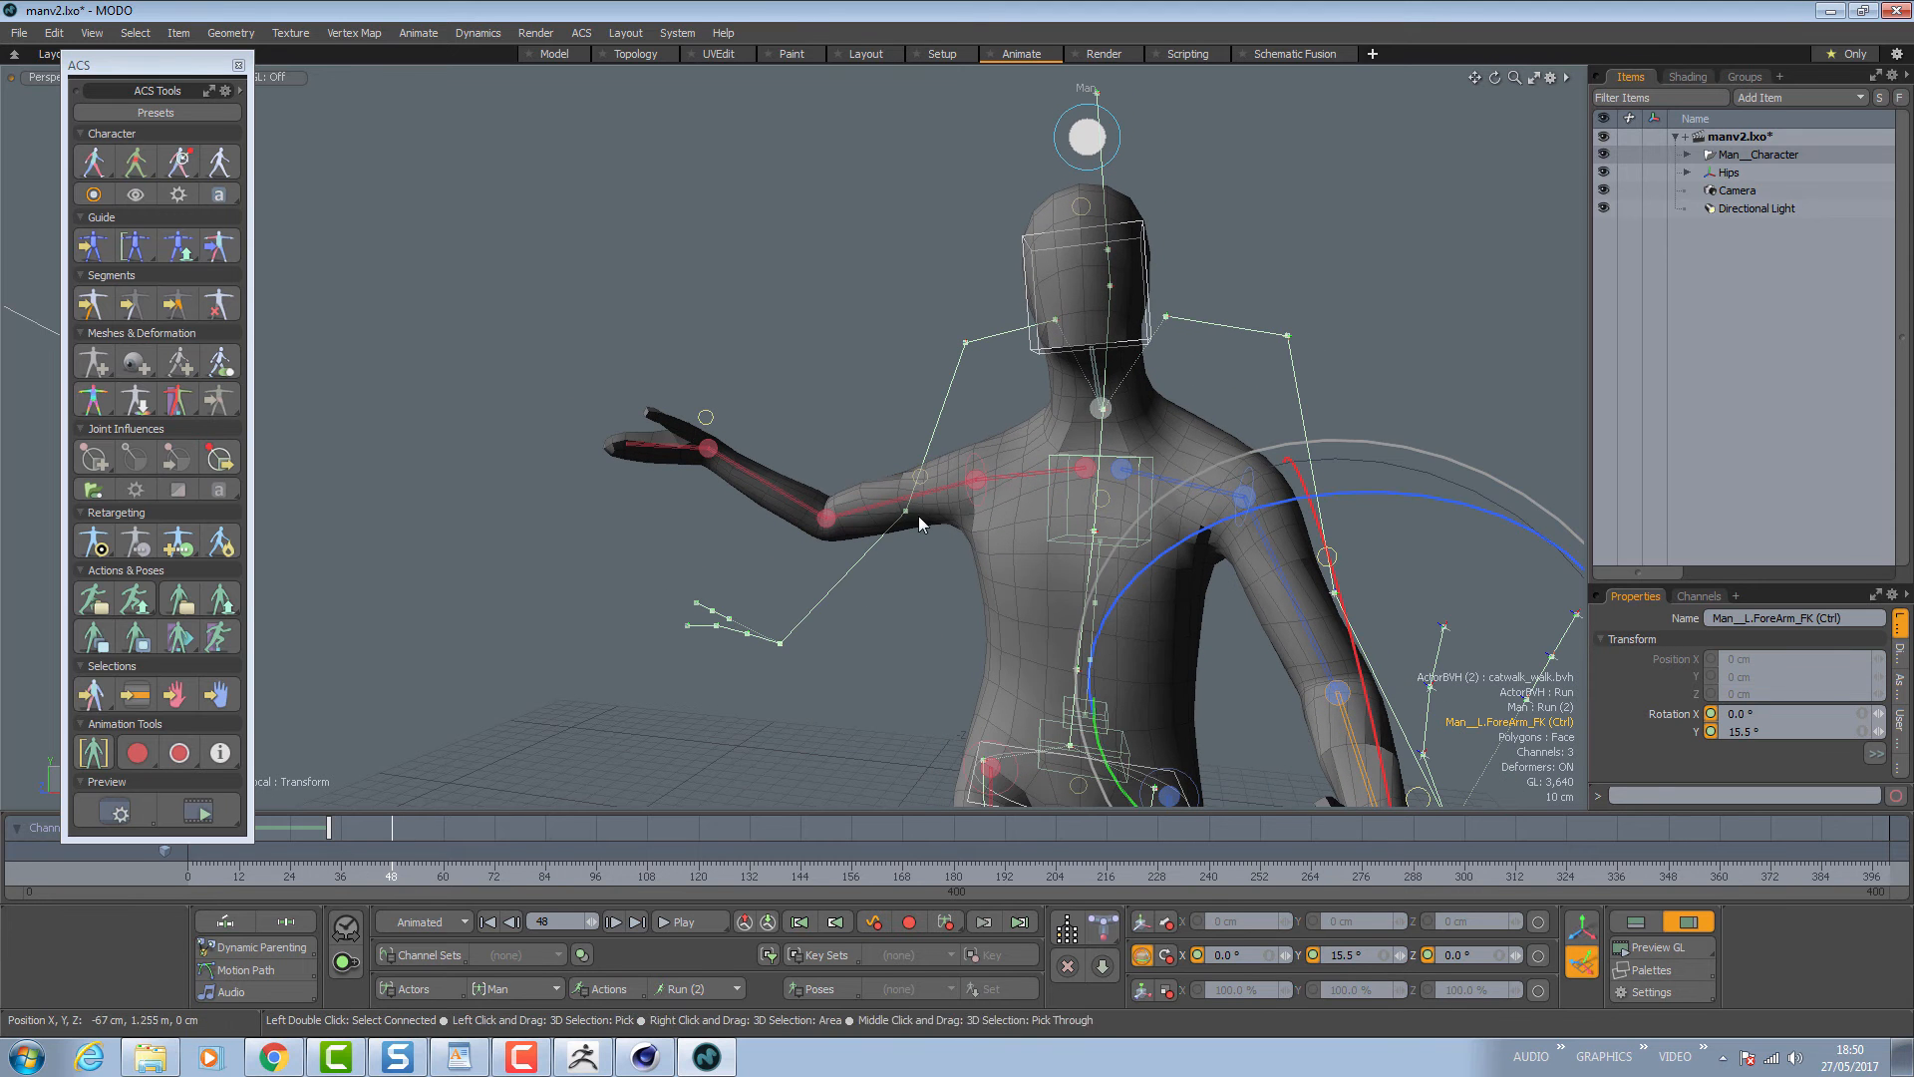
click(892, 502)
drag(940, 303, 768, 334)
alt+drag(797, 468, 1311, 524)
drag(1303, 422, 1440, 530)
Scrub the walk back from frame 48 to frame 0 and review the whole character's corrected poses.
scroll(974, 628, down, 5)
alt+drag(973, 628, 1066, 668)
alt+shift+drag(1067, 673, 778, 544)
drag(399, 877, 187, 878)
alt+drag(906, 683, 919, 555)
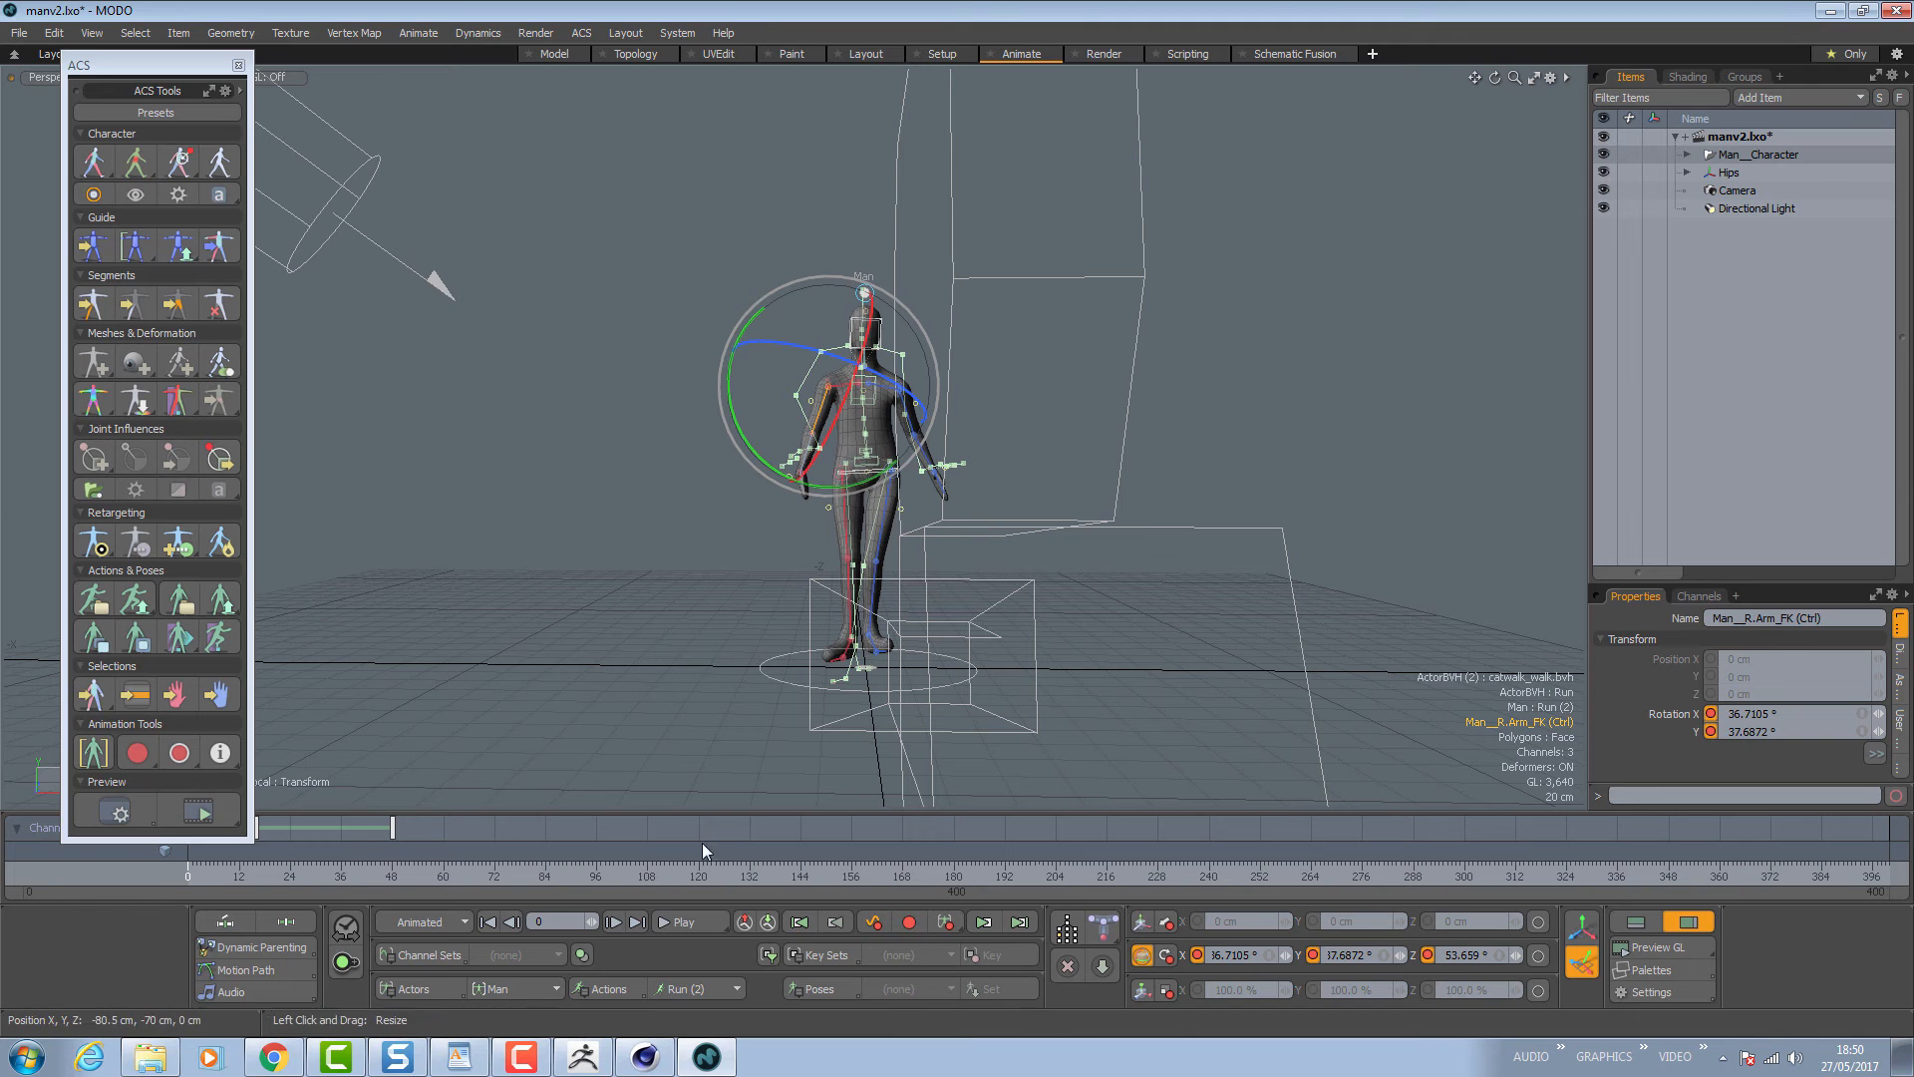
Save the scene as manv mocap.lxo in the 03 MODO ACS folder.
click(675, 990)
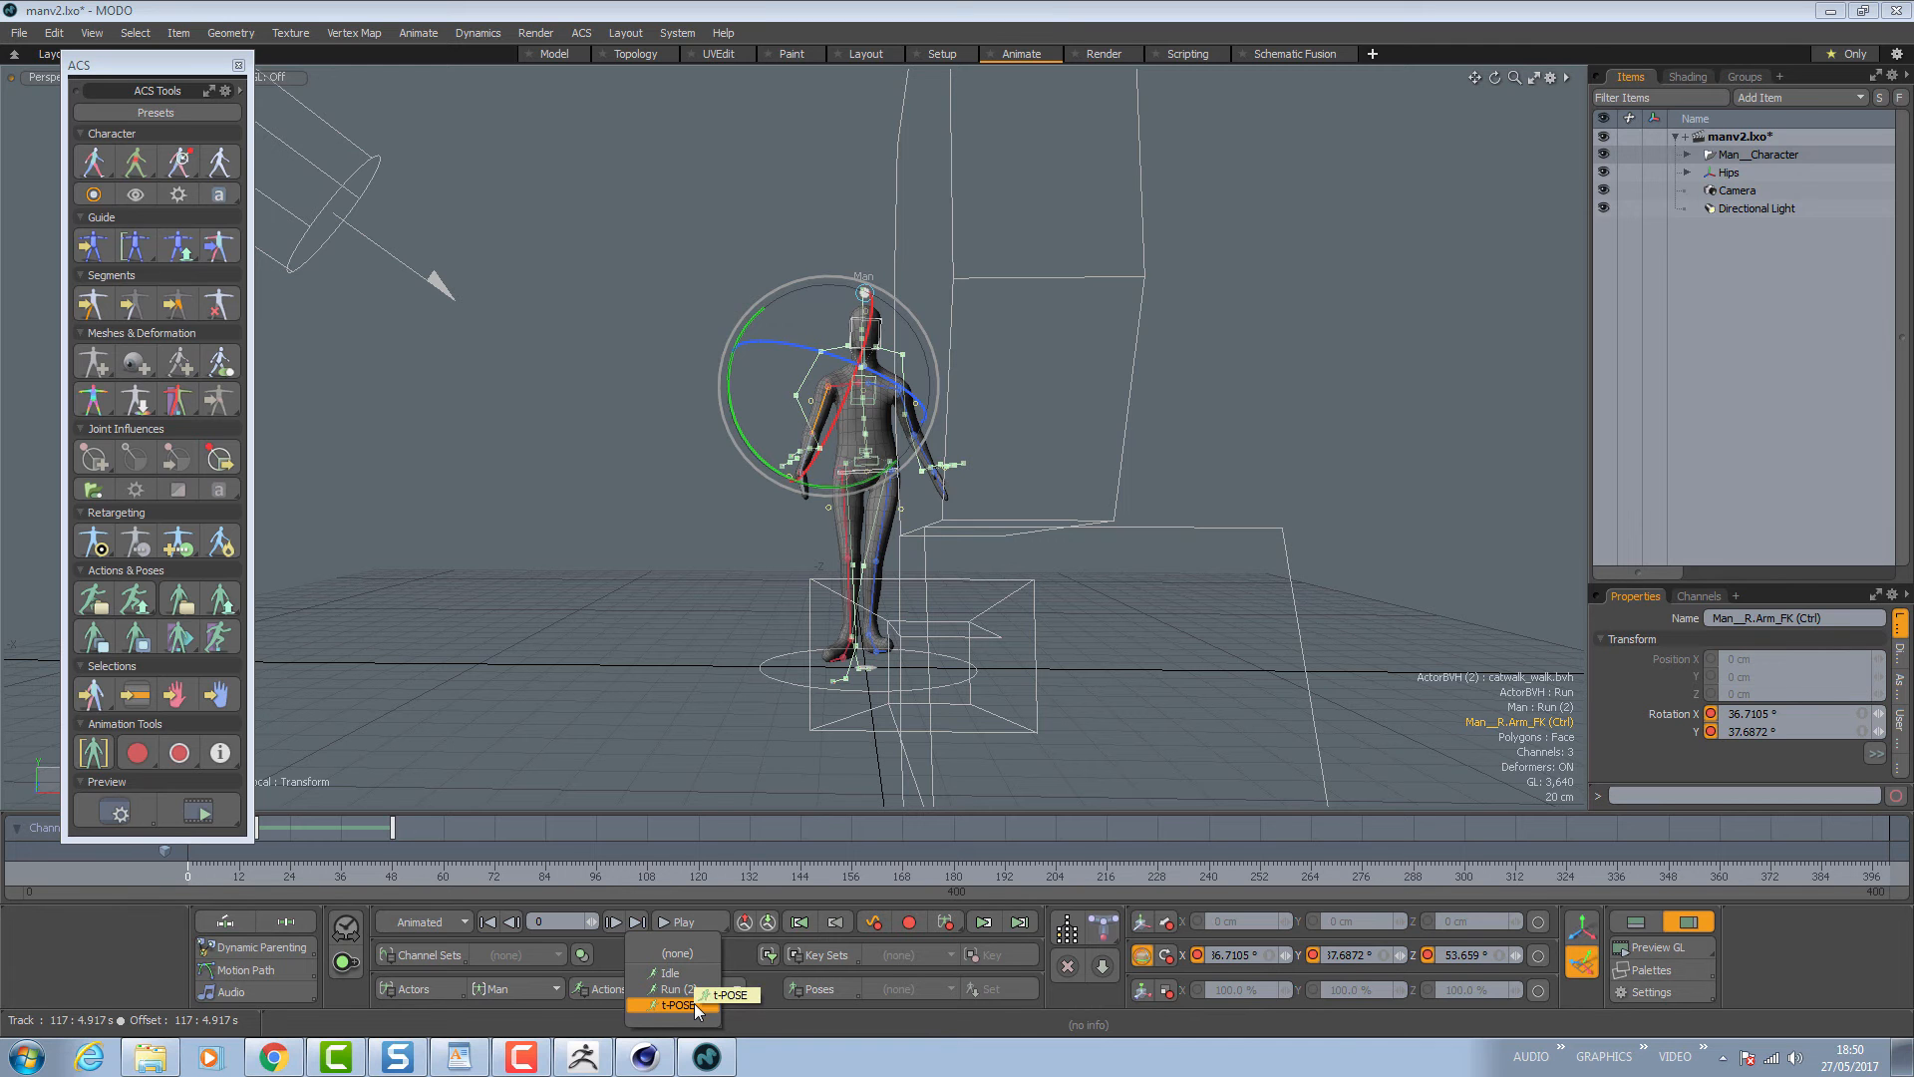
click(20, 33)
click(89, 233)
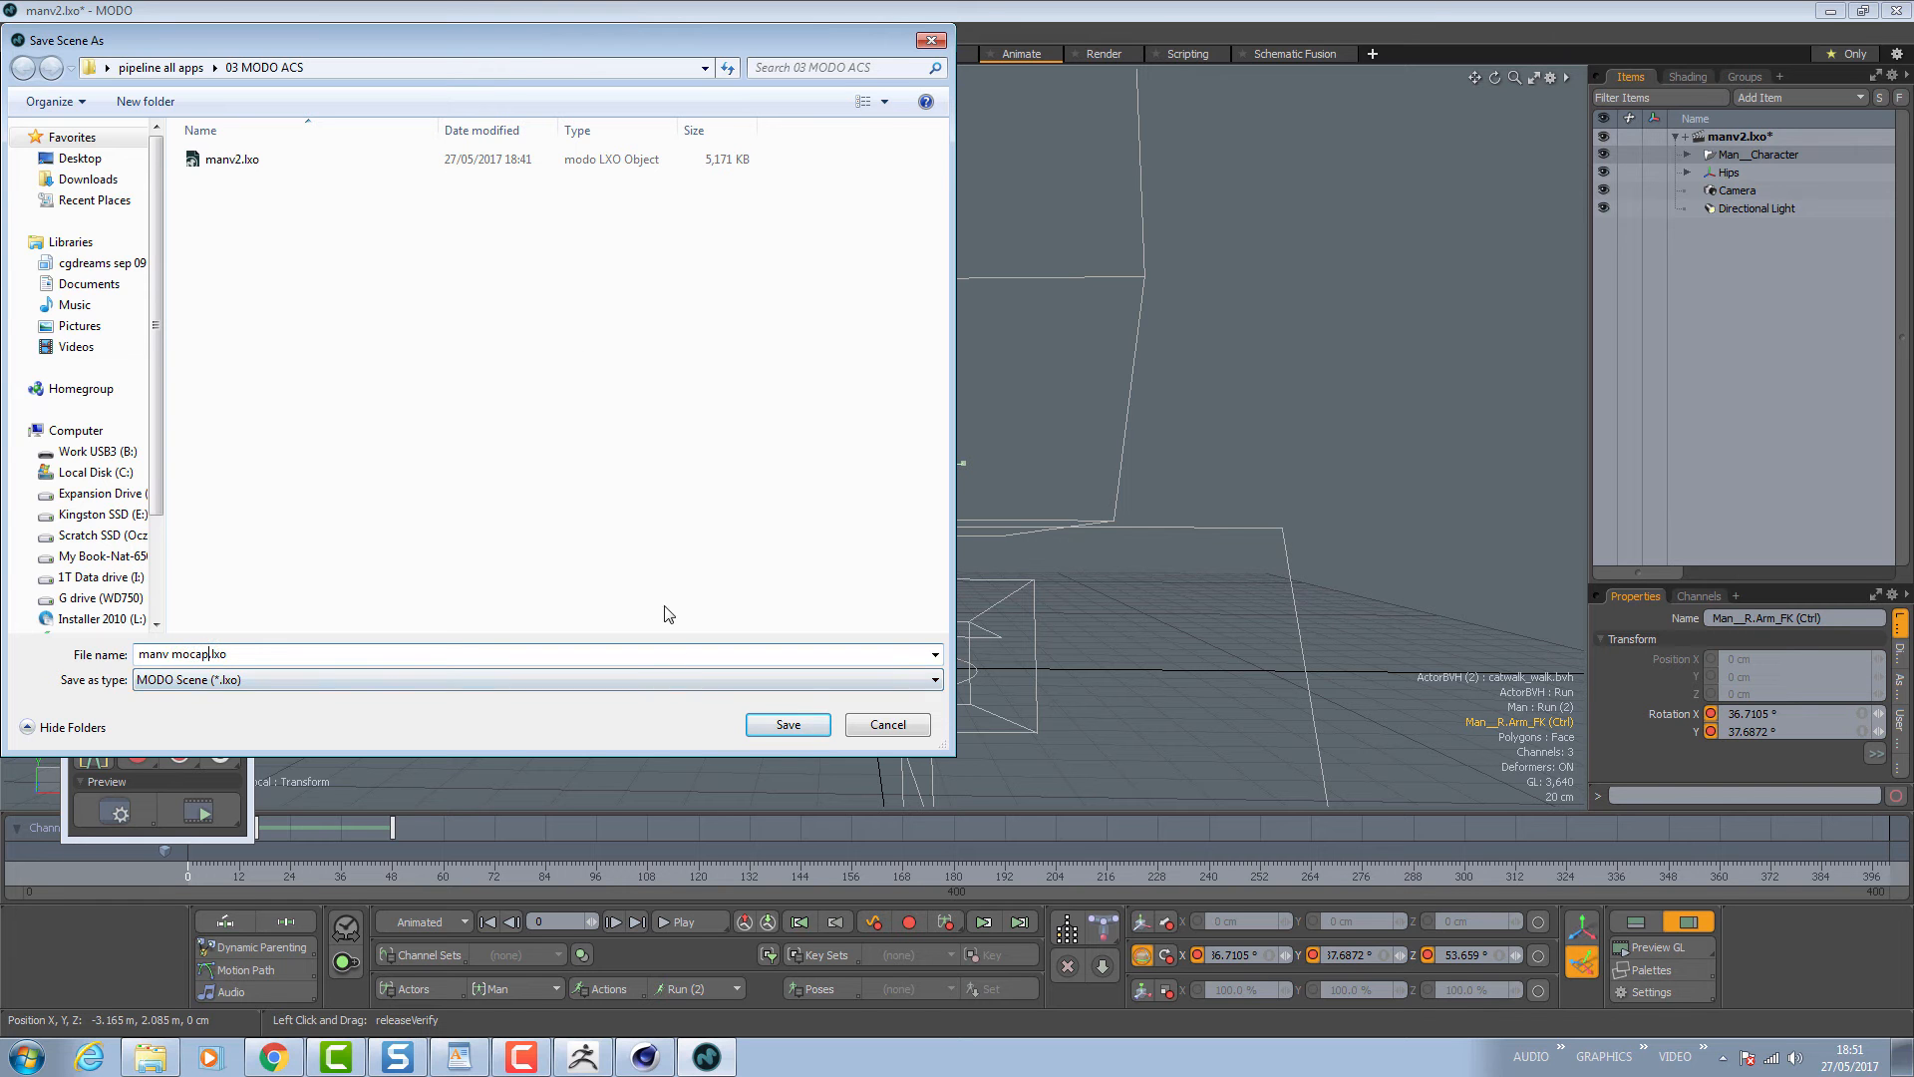
click(764, 725)
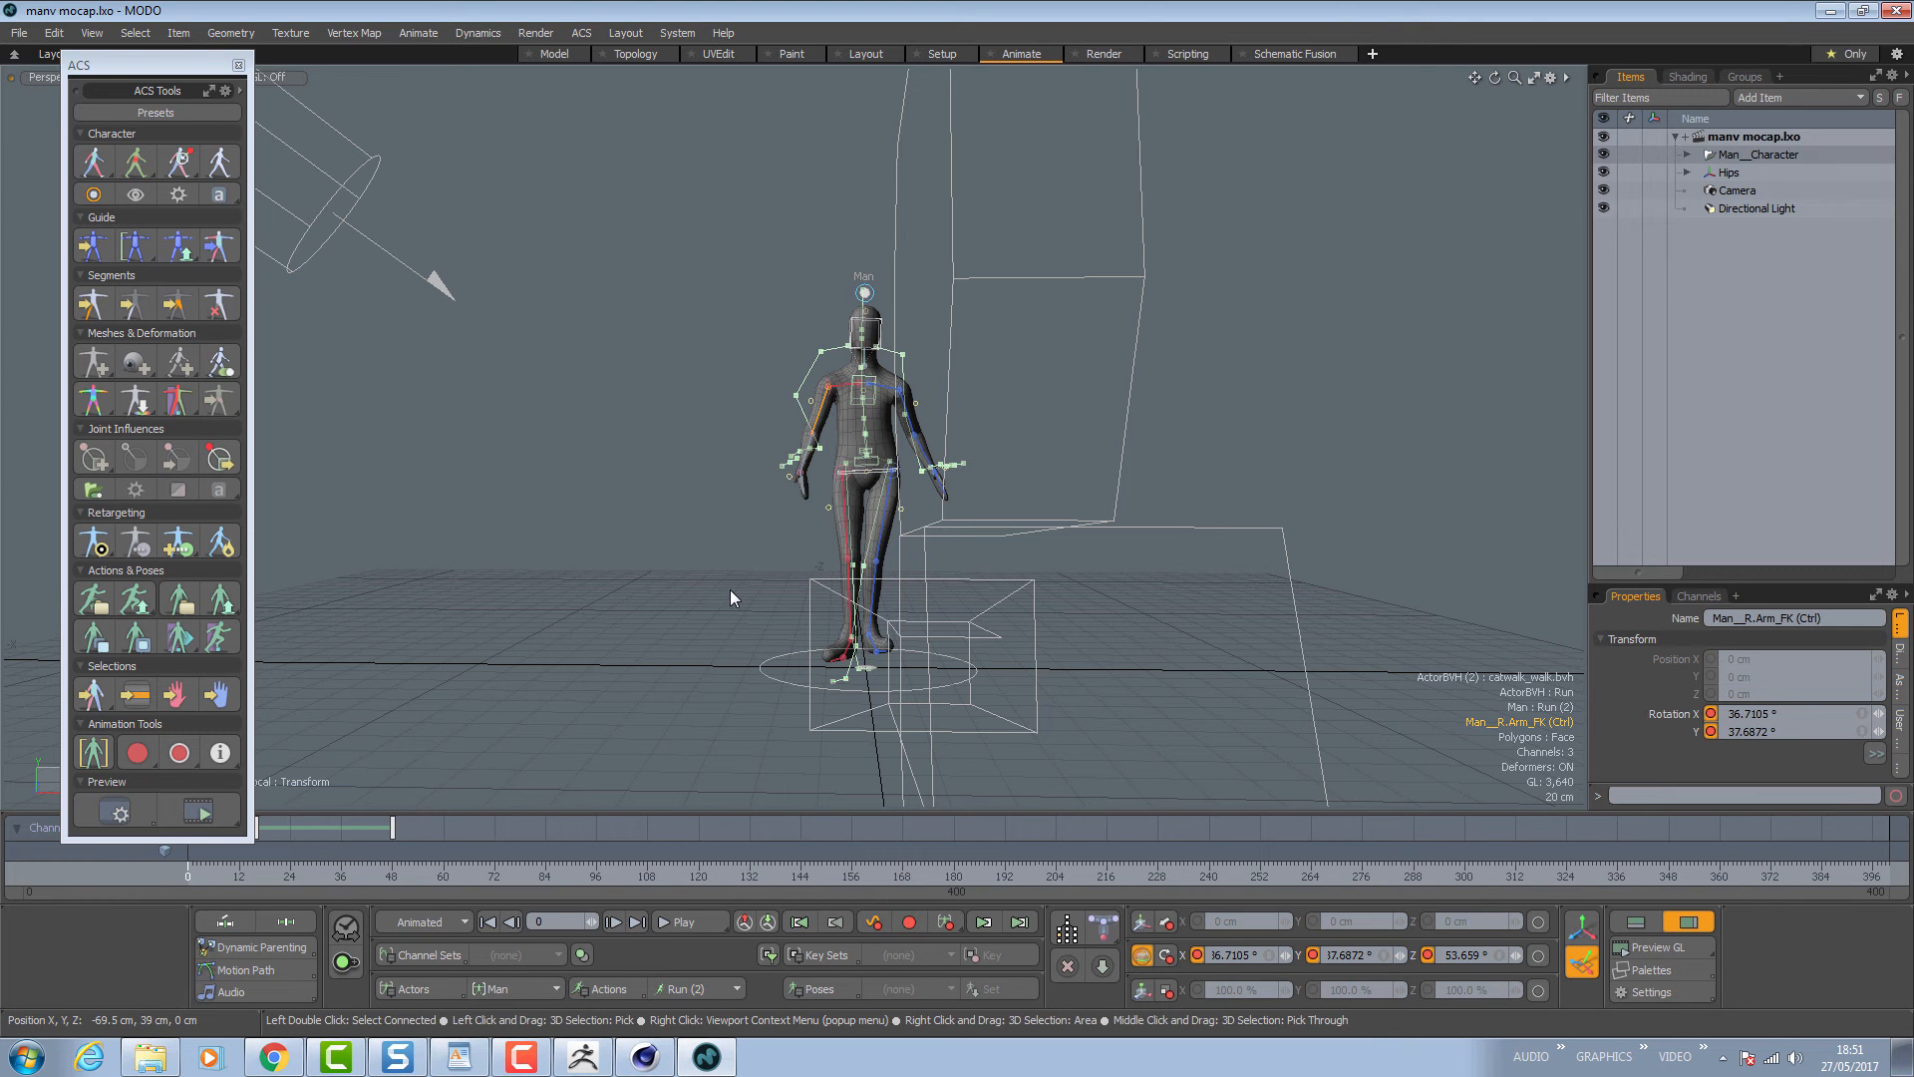
Bake the ACS character, letting the bake save a copy of the scene automatically before proceeding.
alt+drag(764, 572, 927, 516)
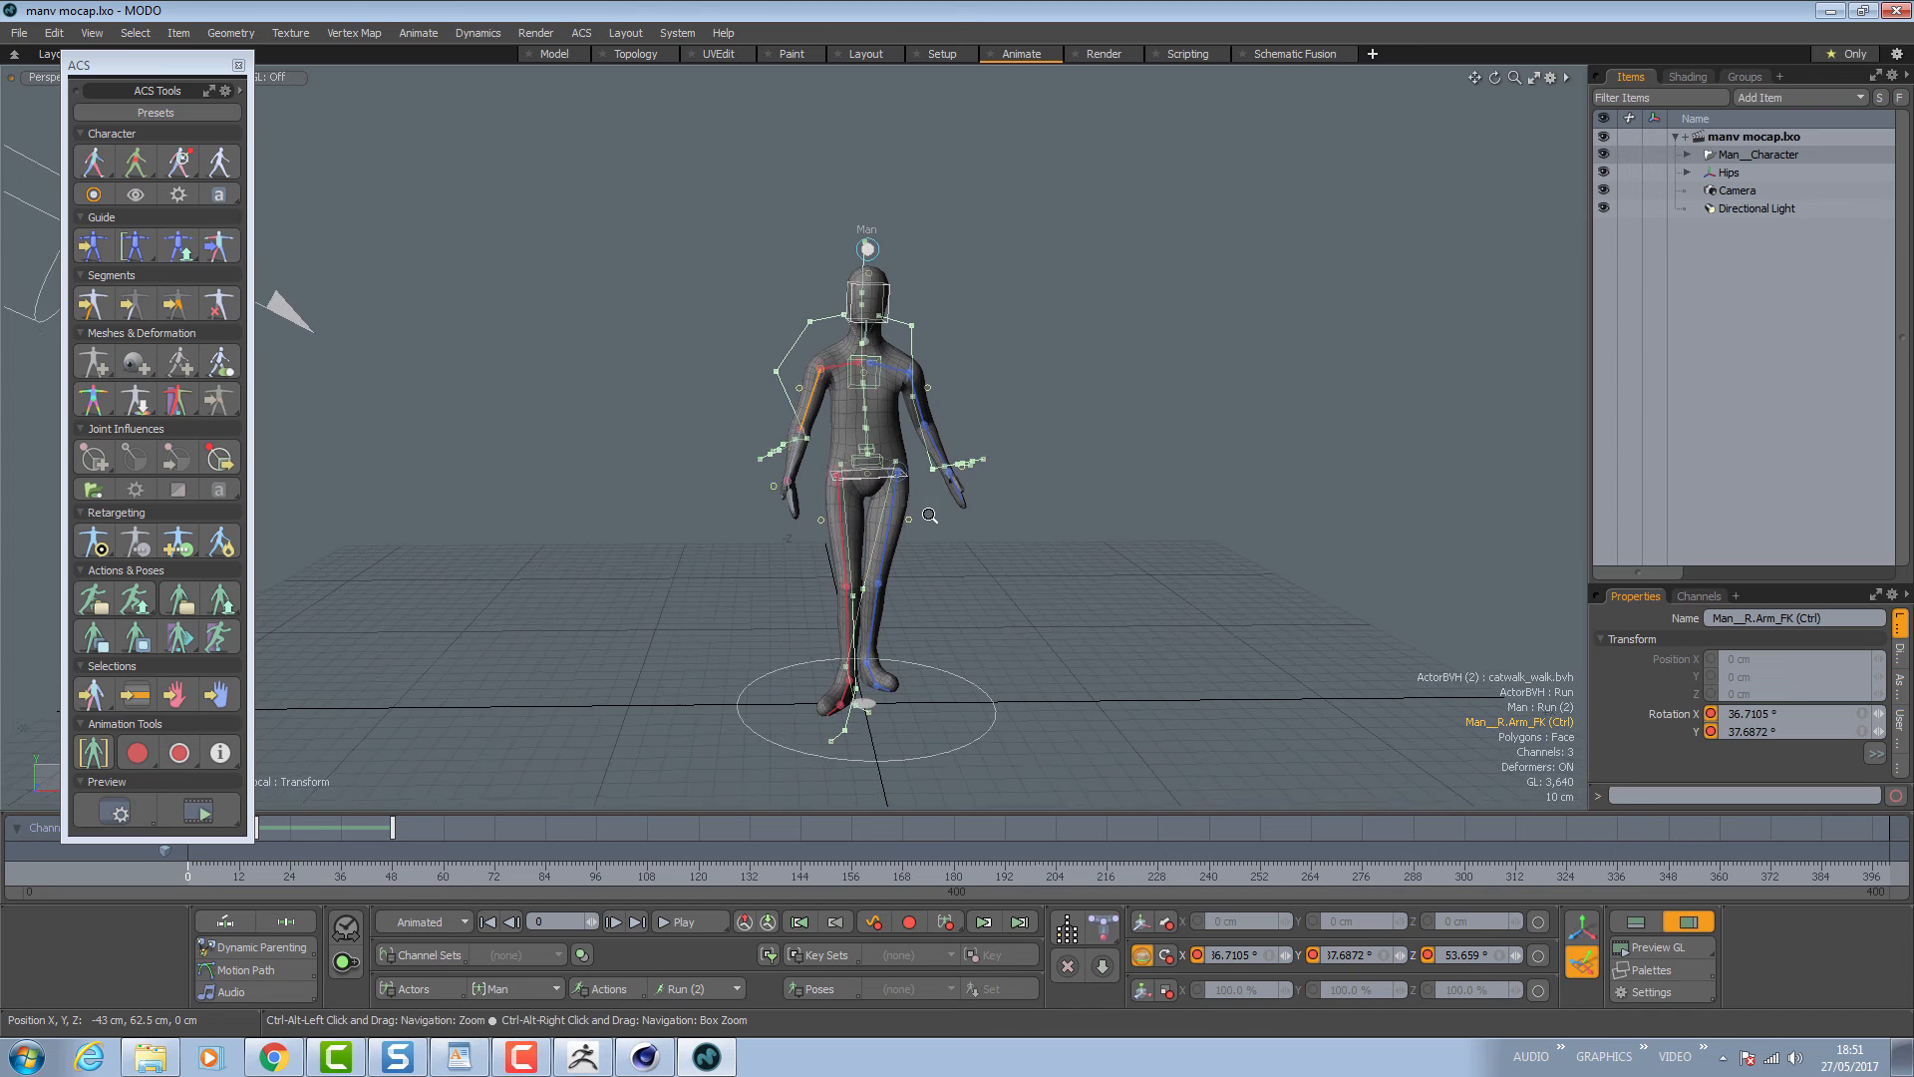
click(582, 34)
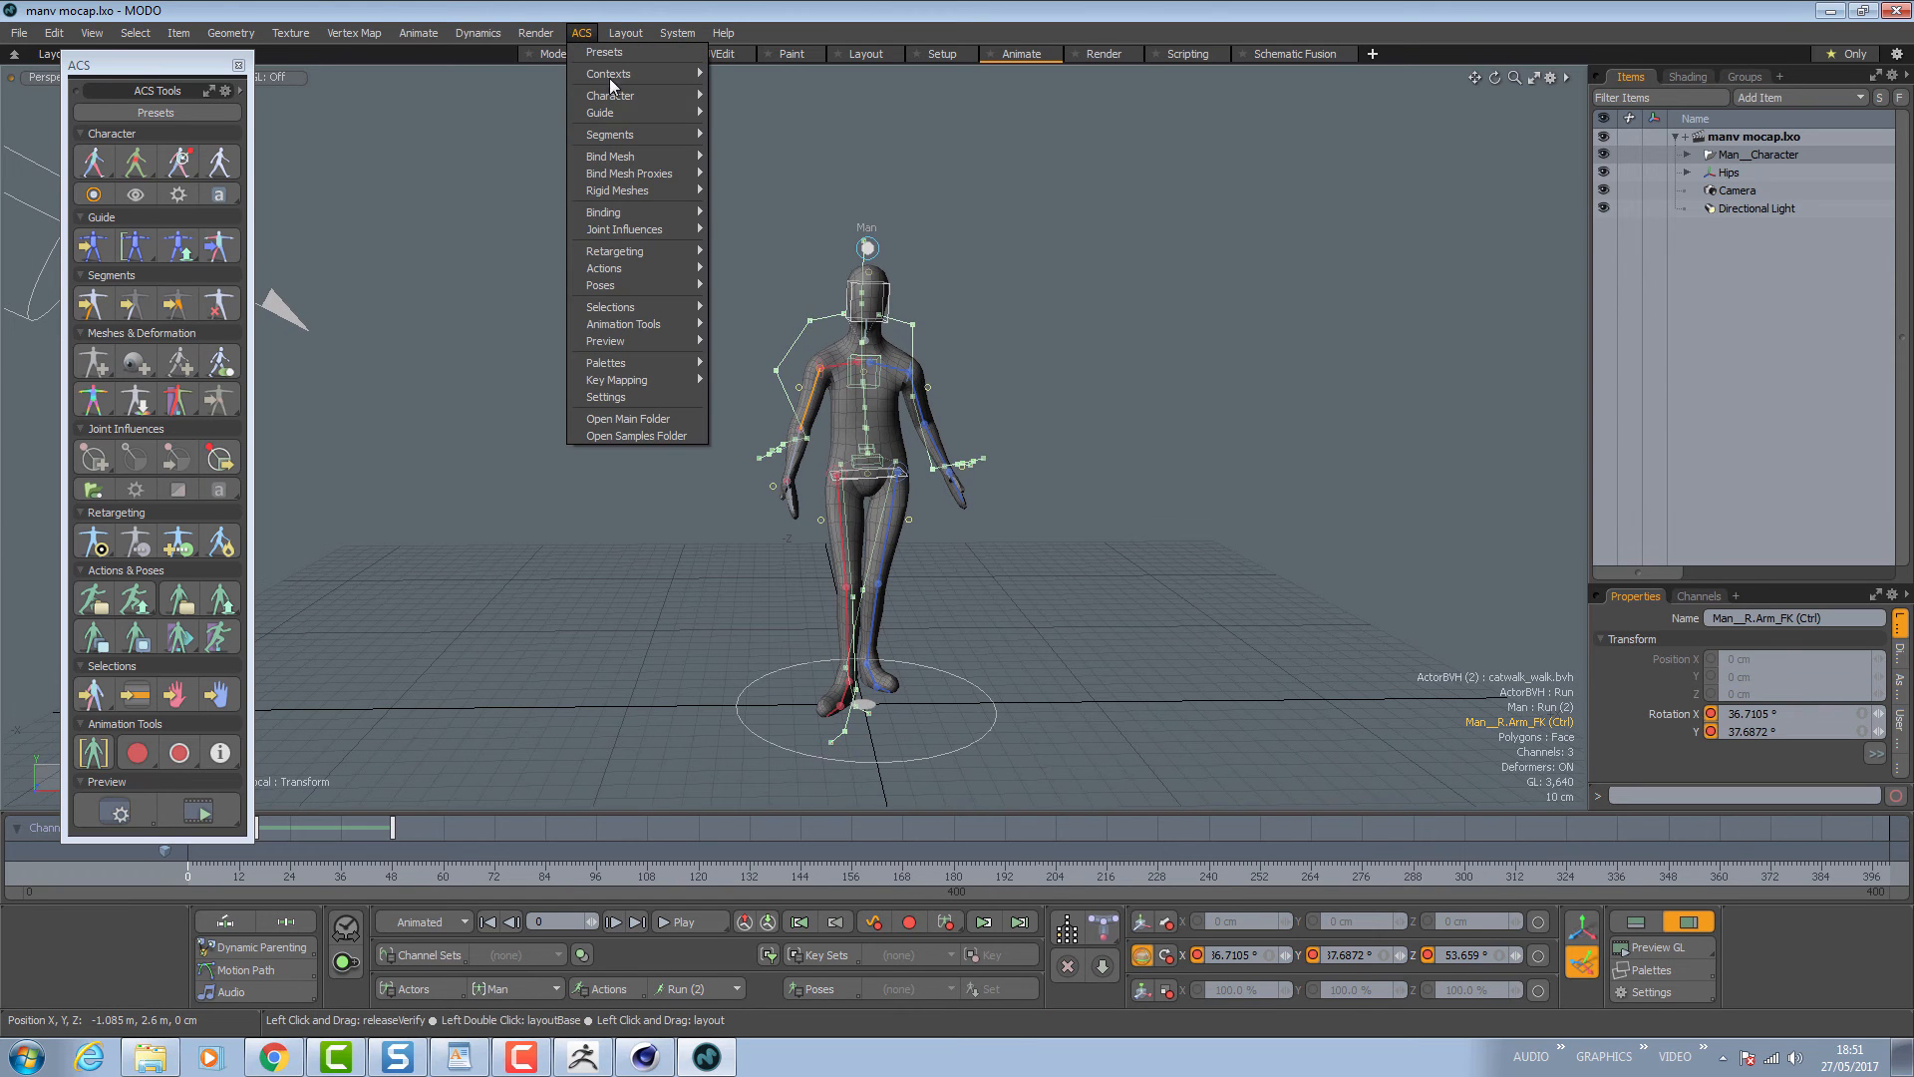
mouse_move(631, 98)
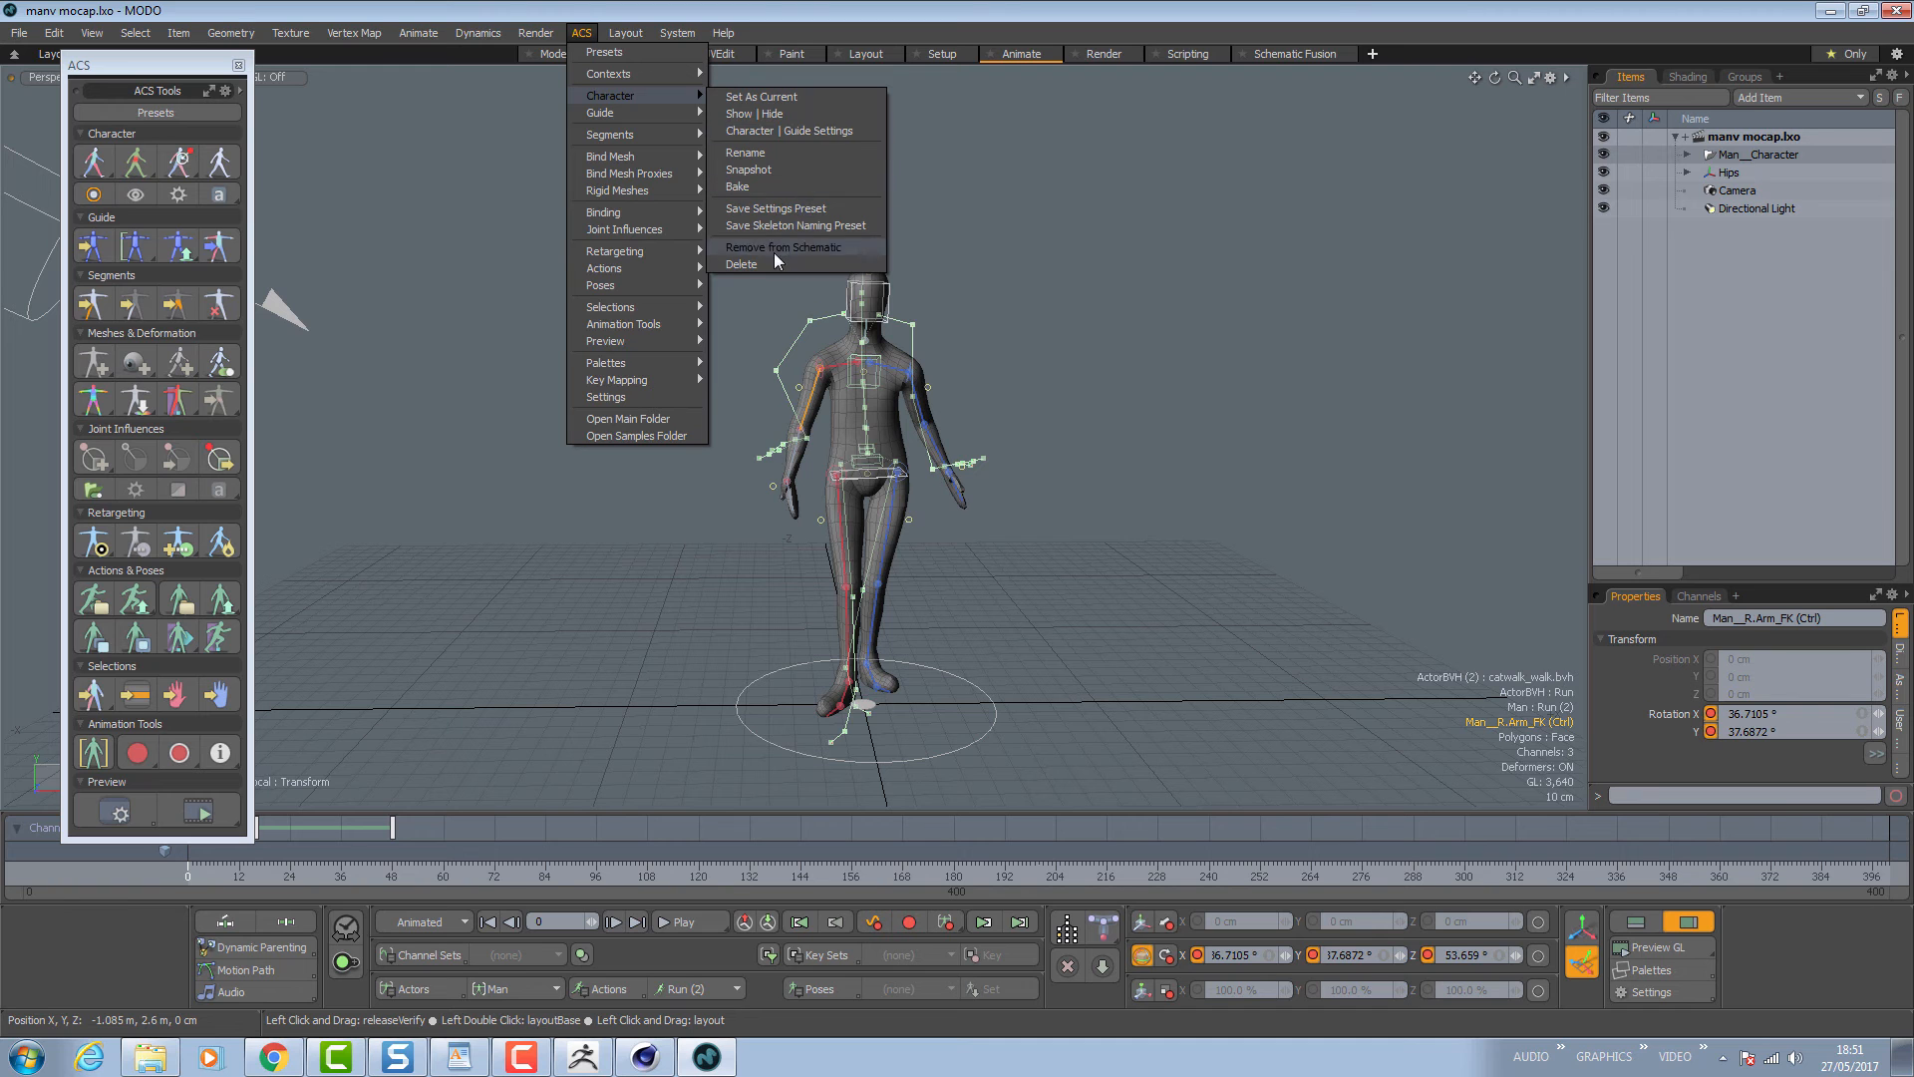
click(756, 189)
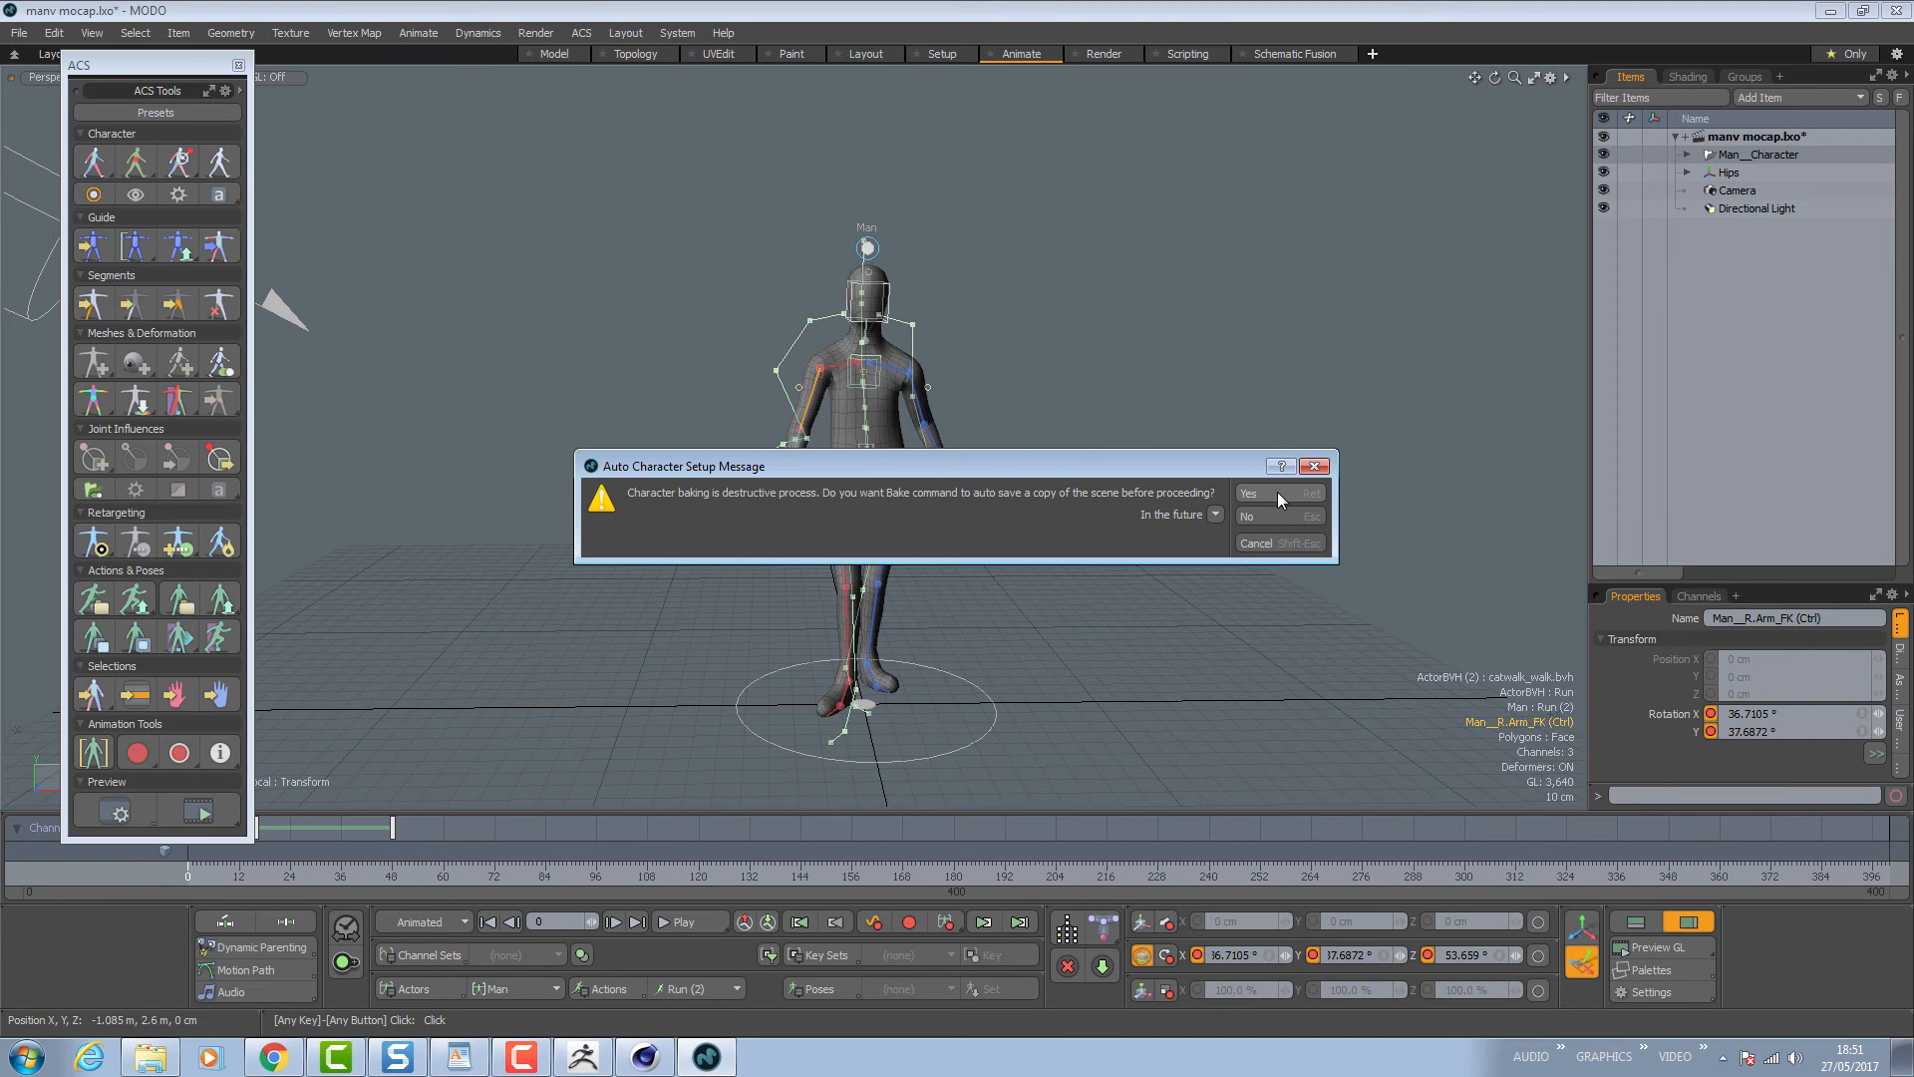
click(1277, 492)
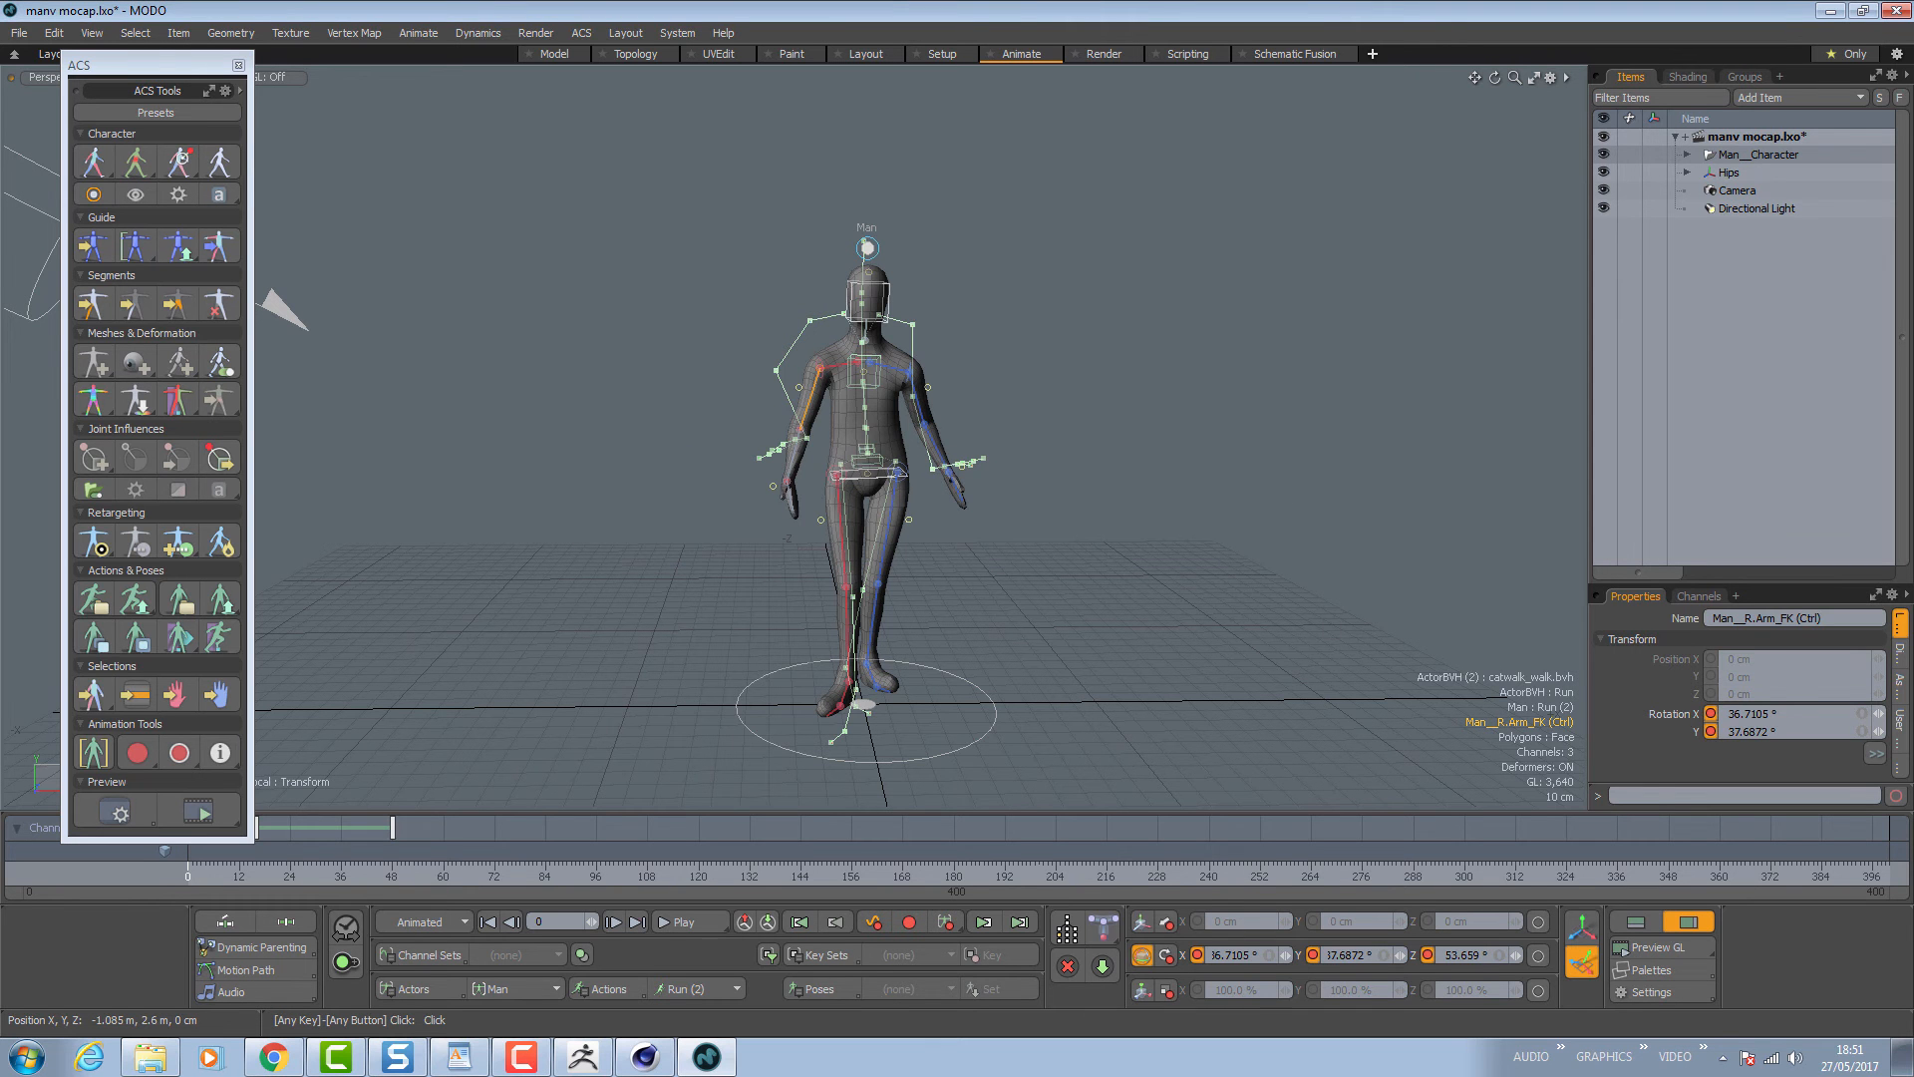
Switch to Windows Explorer and open the 03 MODO ACS folder to check the saved scene files.
key(alt+Tab)
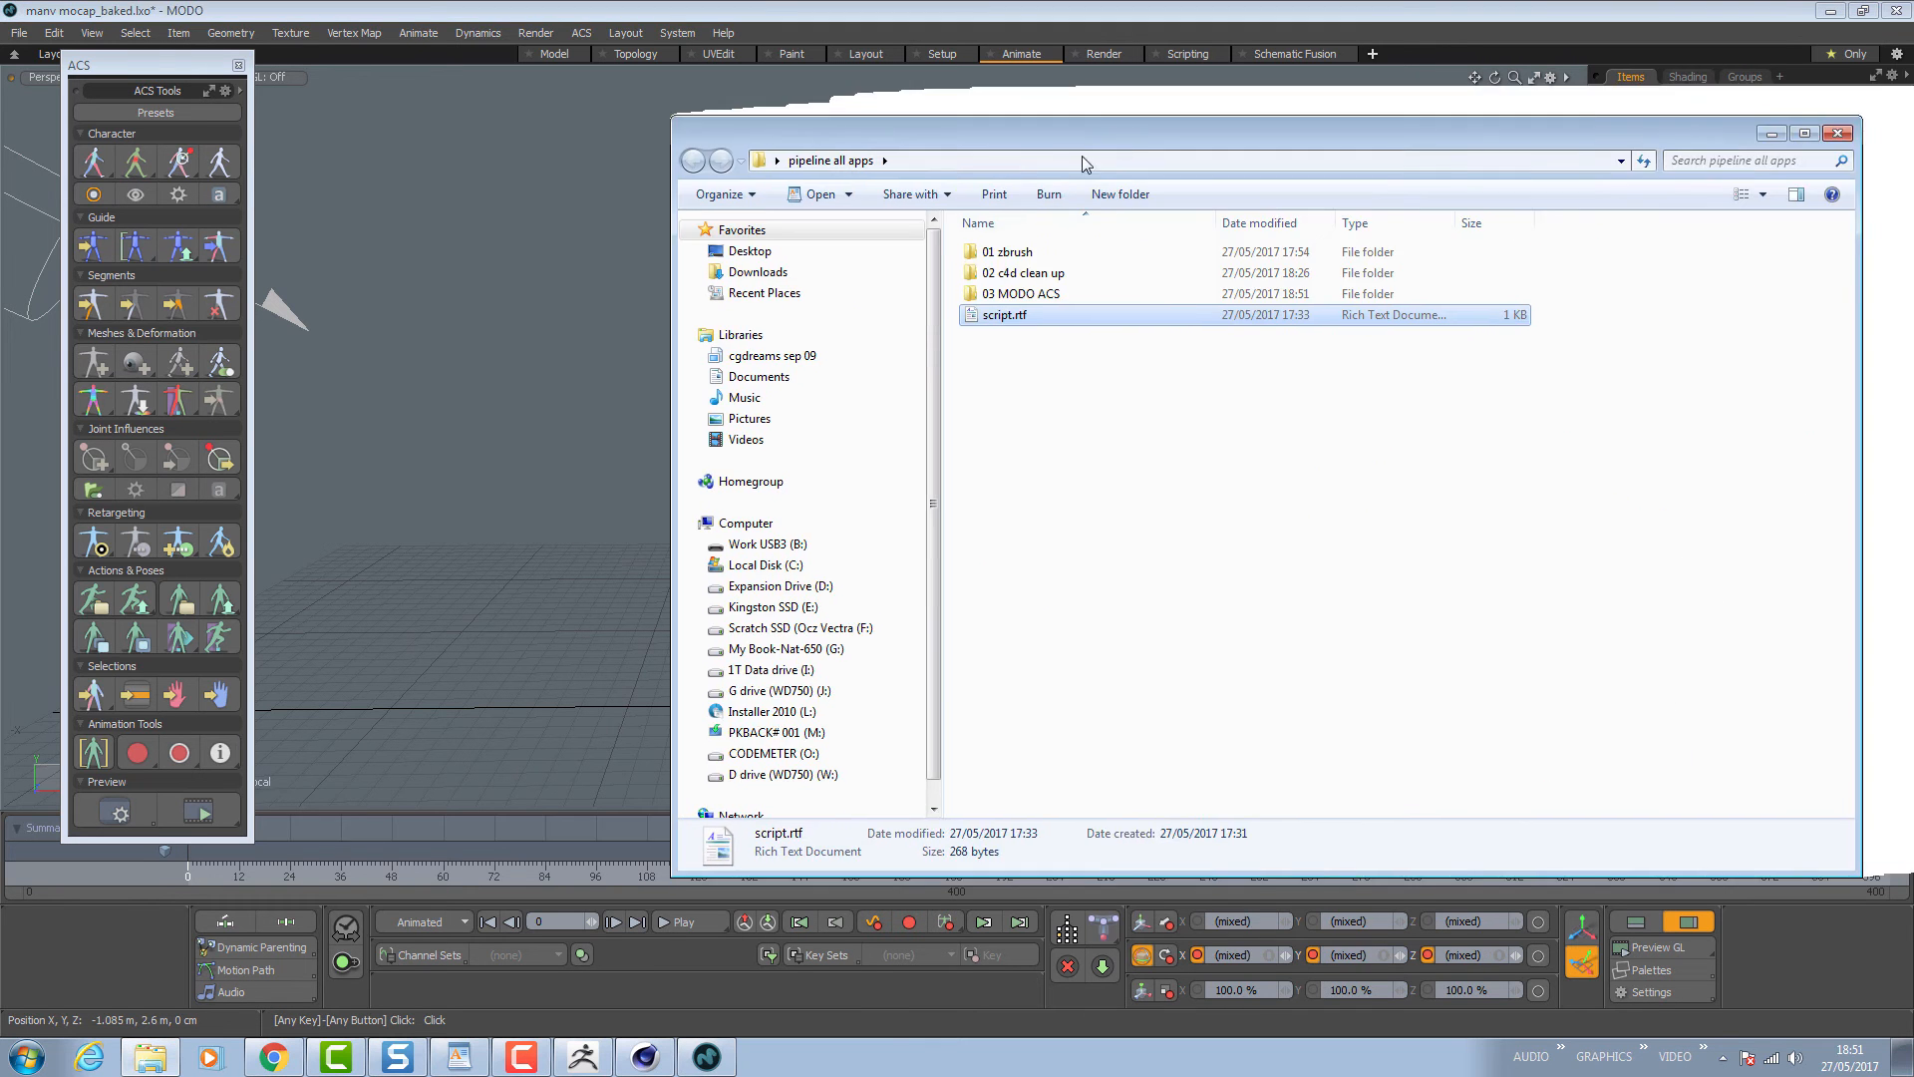
double_click(1049, 295)
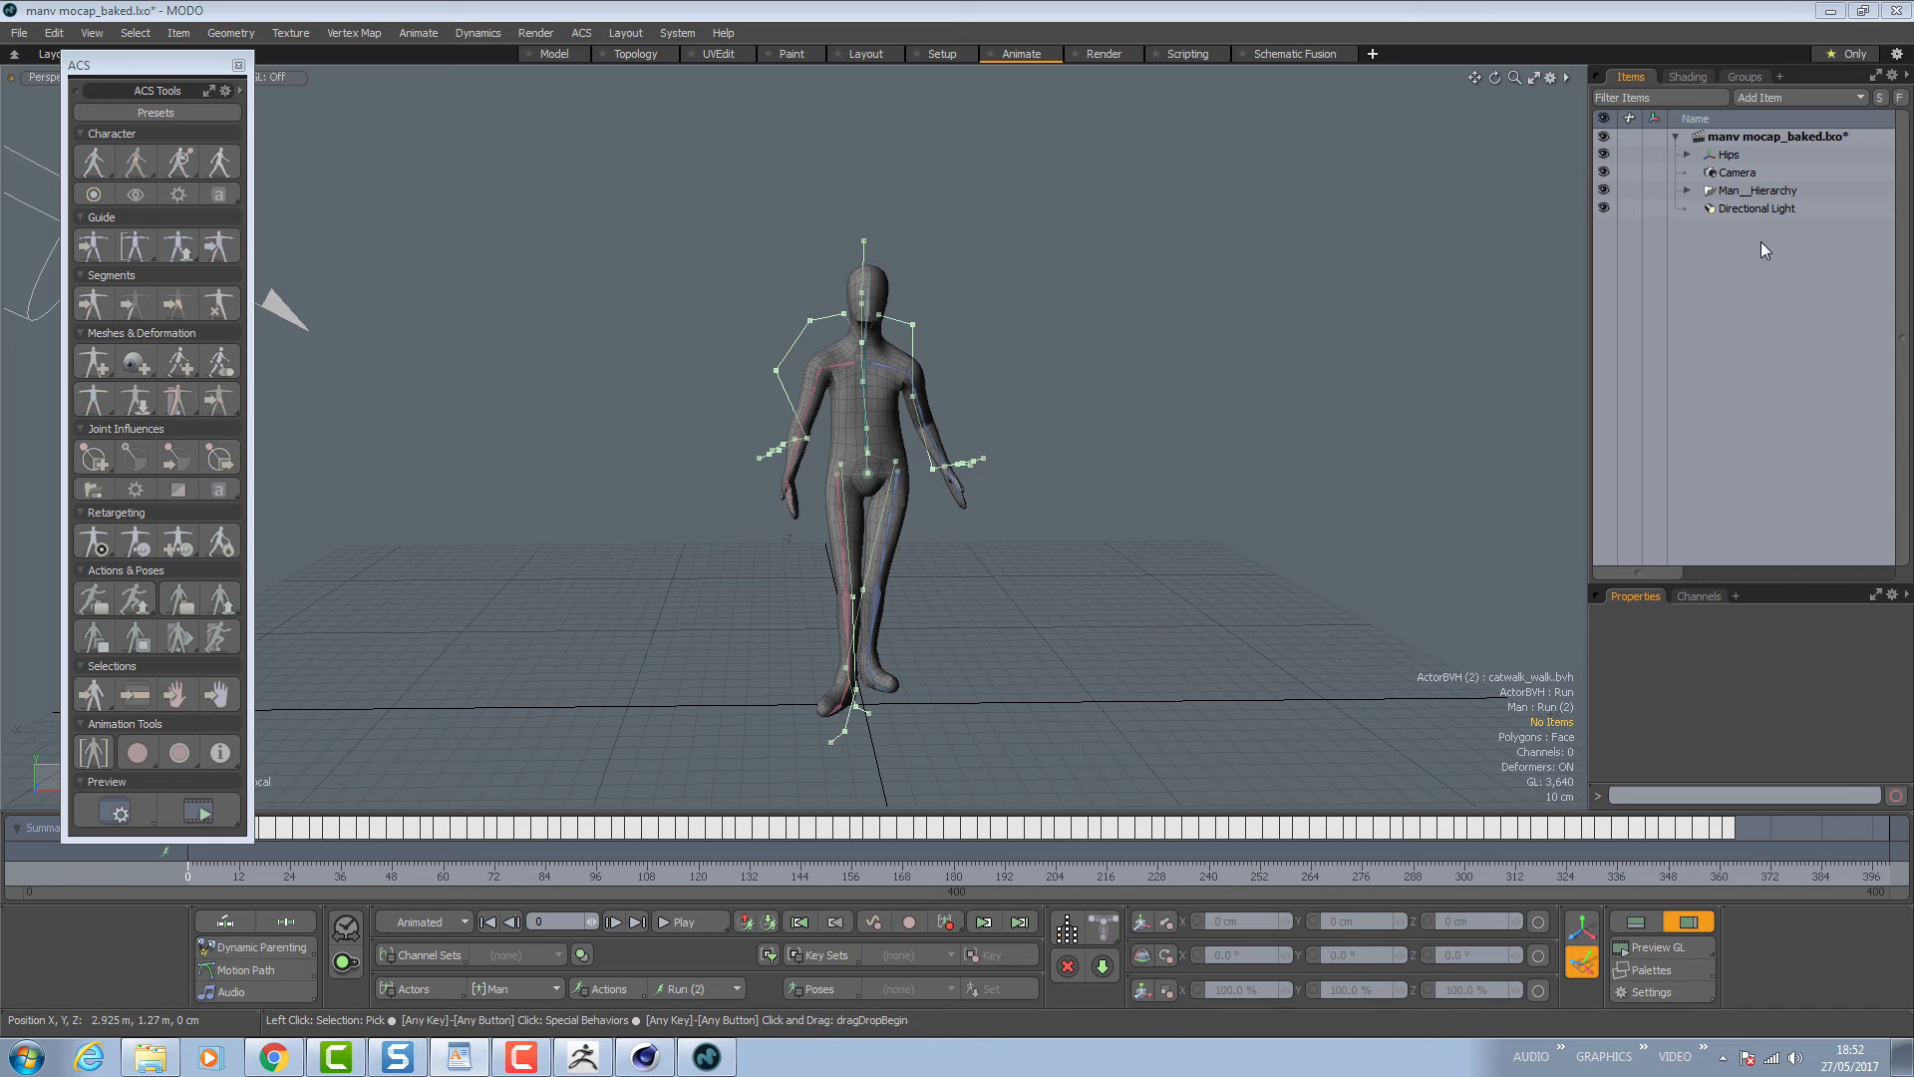
Delete the Hips mocap skeleton from the baked scene, accepting the removal of all its referenced items.
click(1742, 156)
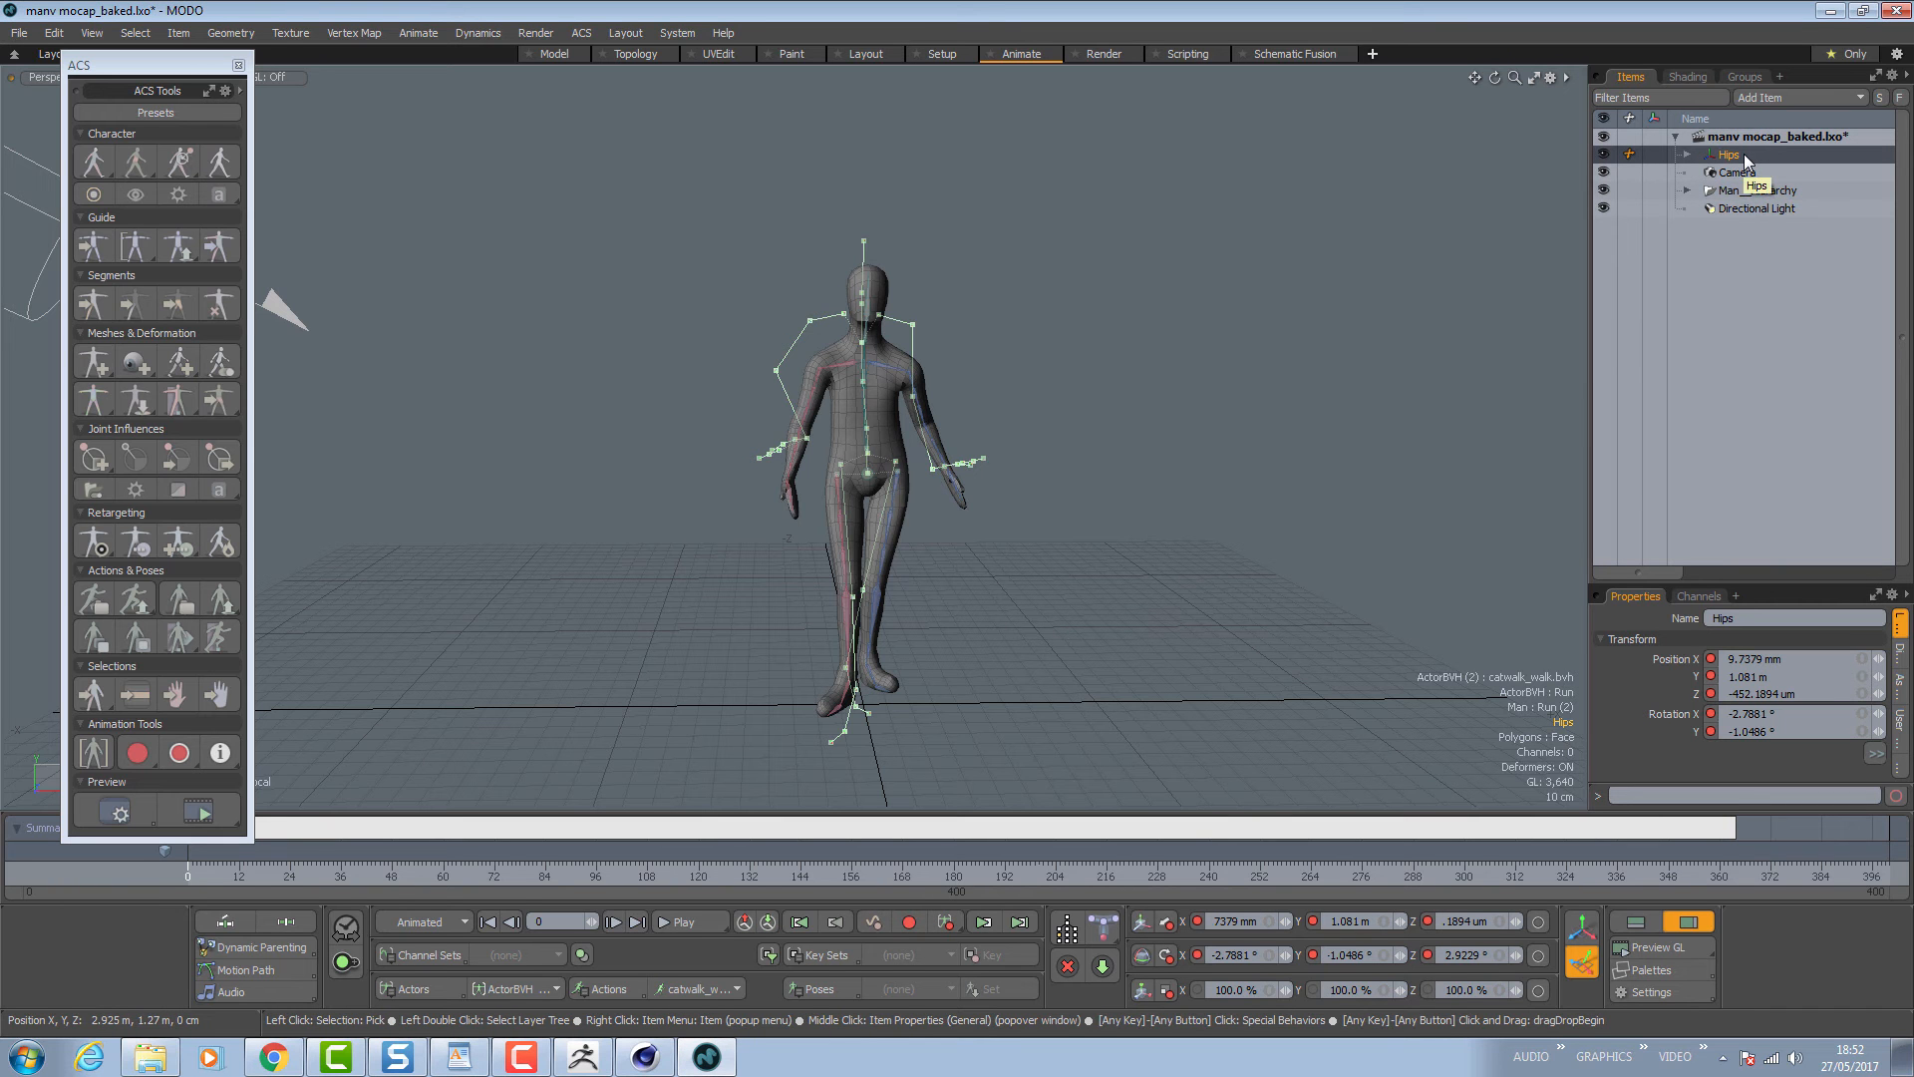
key(Delete)
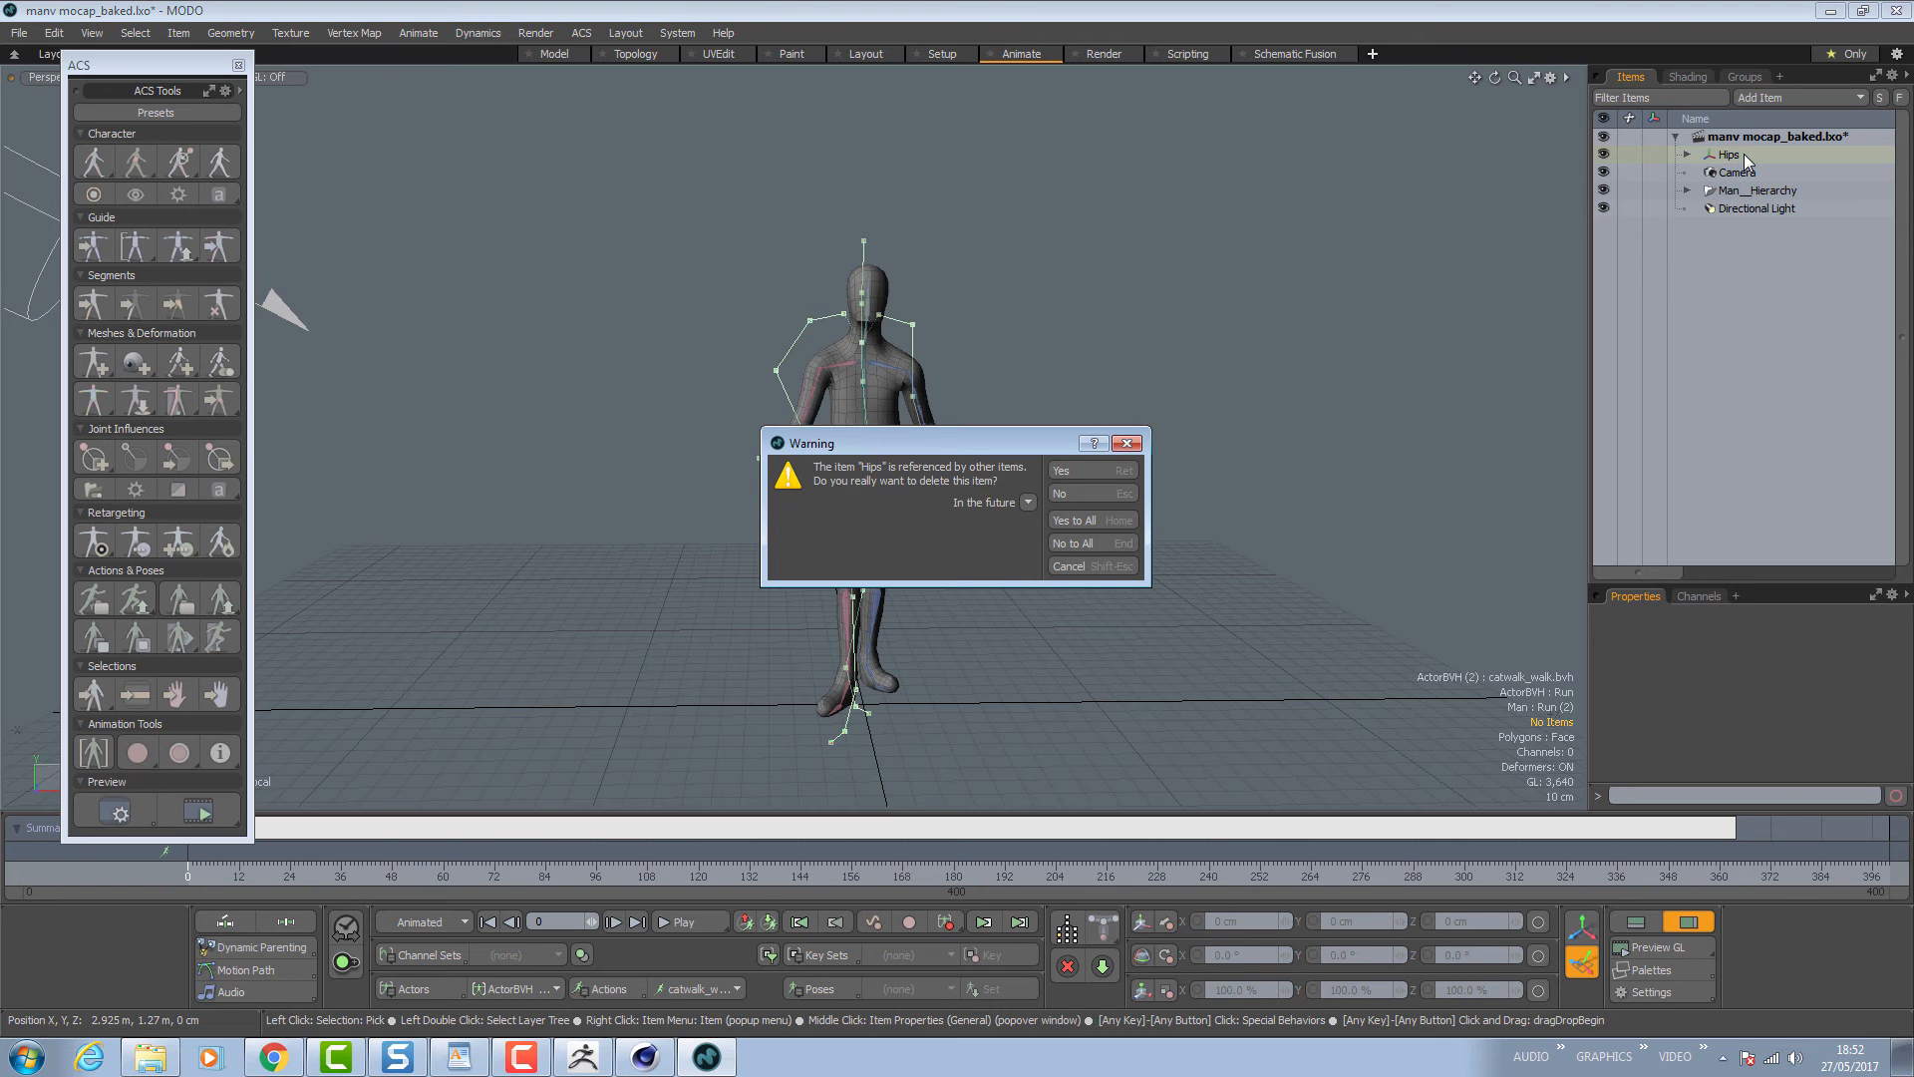
click(1096, 521)
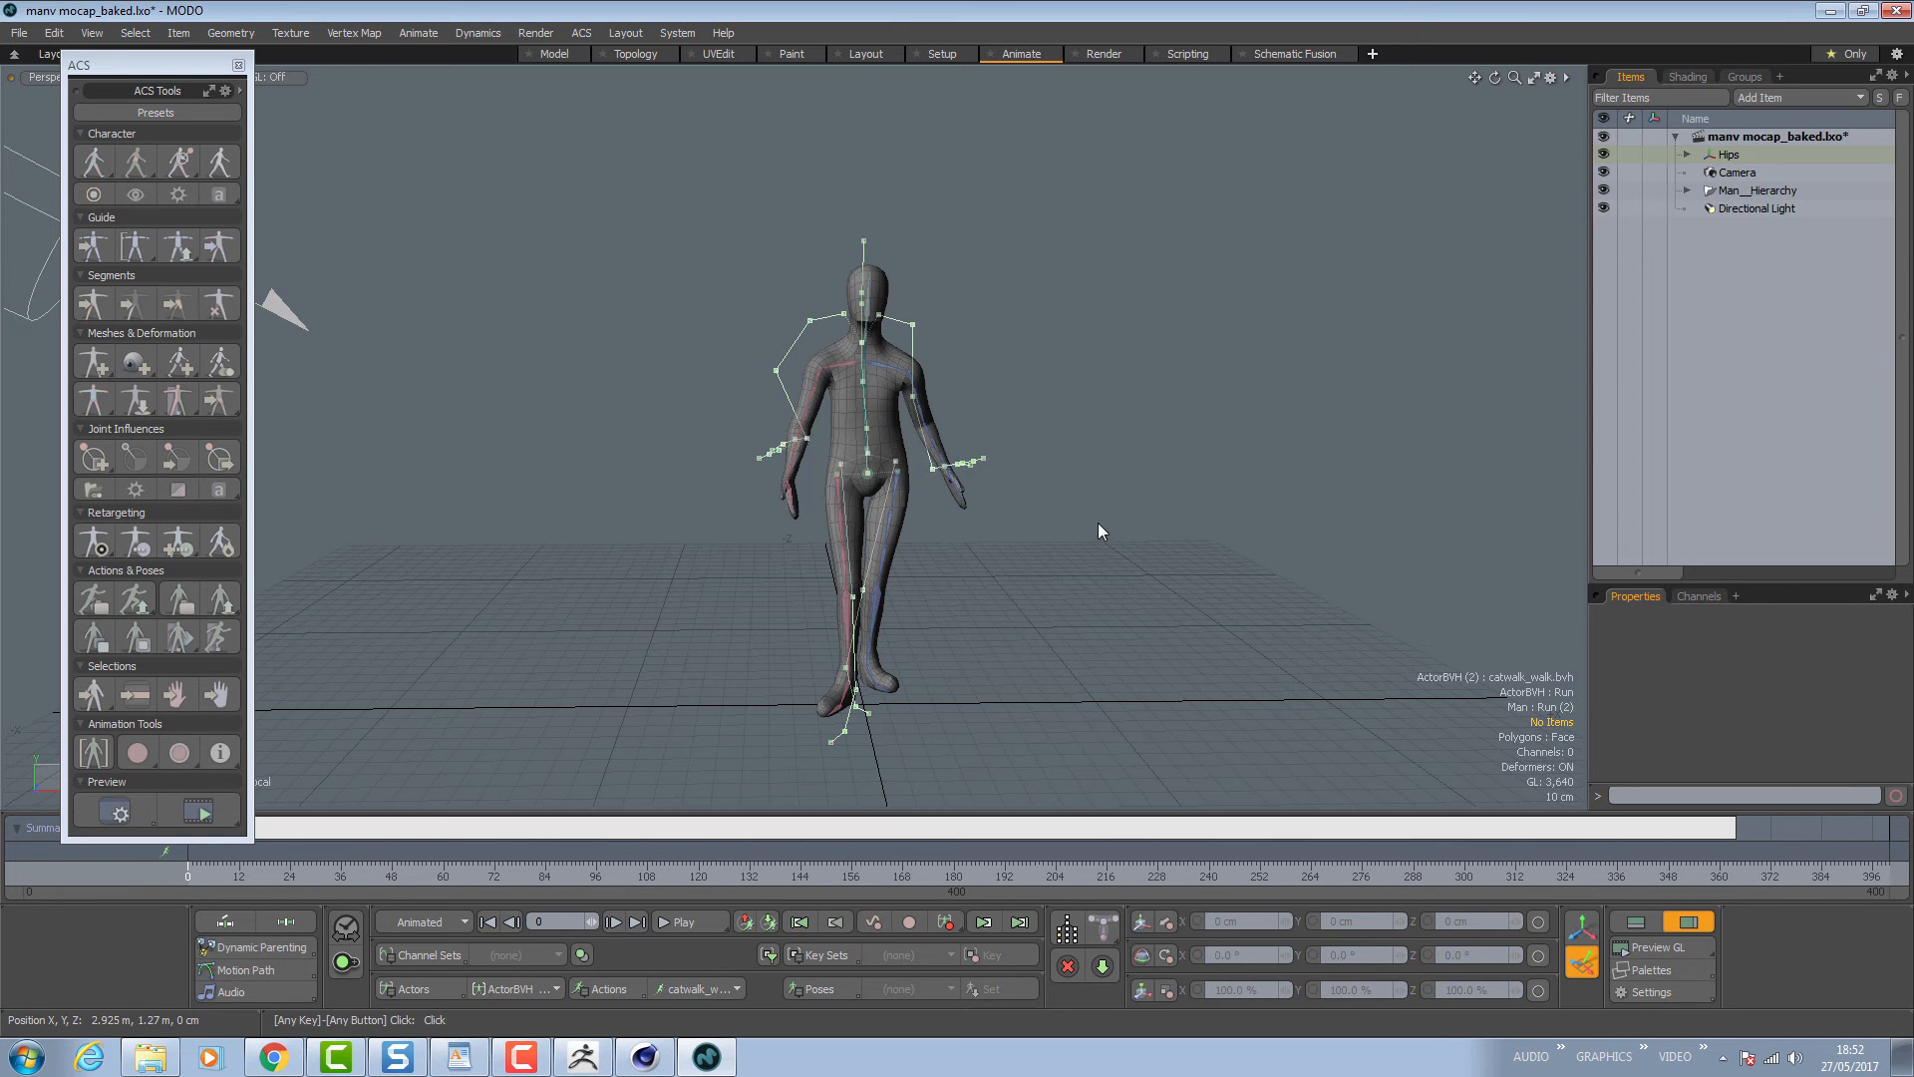
Expand Man__Hierarchy and its Mesh, and inspect the baked Mesh and the Man__NormalizingFolder.
click(1688, 171)
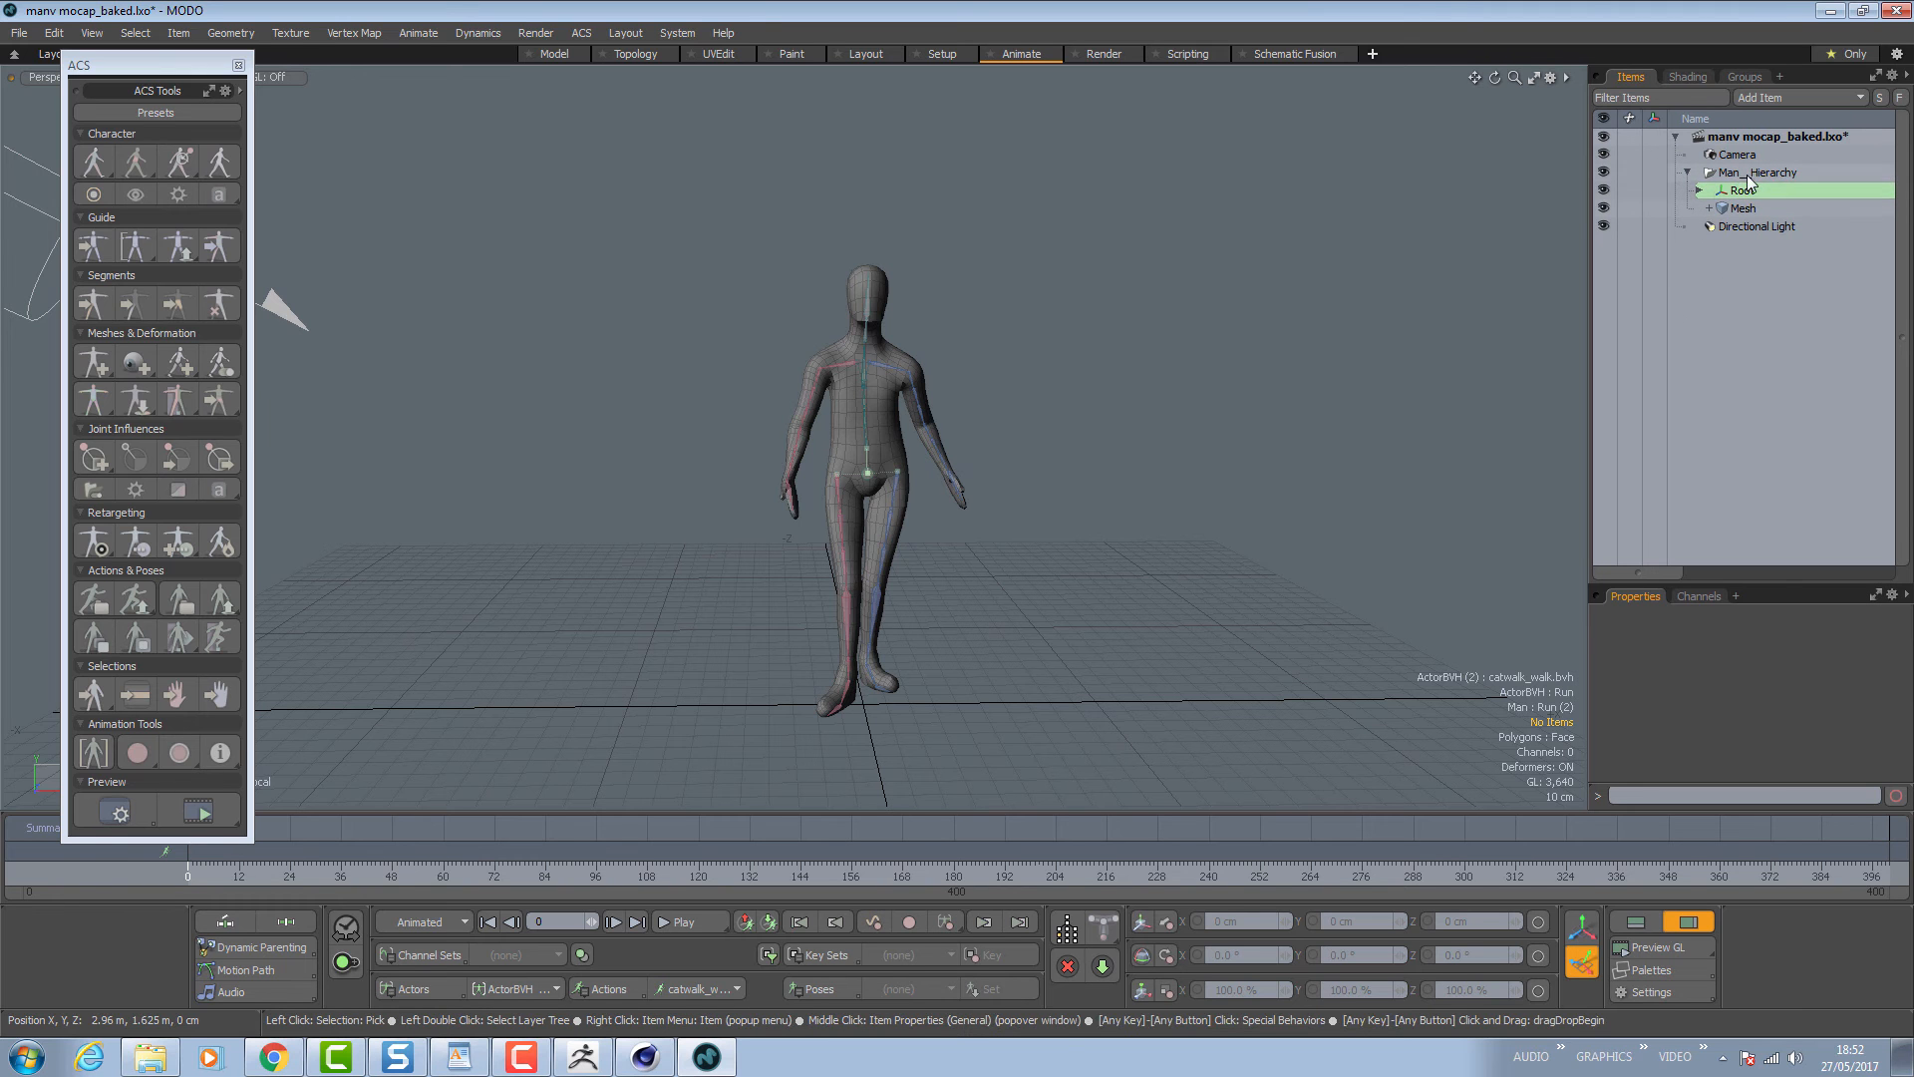
click(1709, 209)
click(1820, 227)
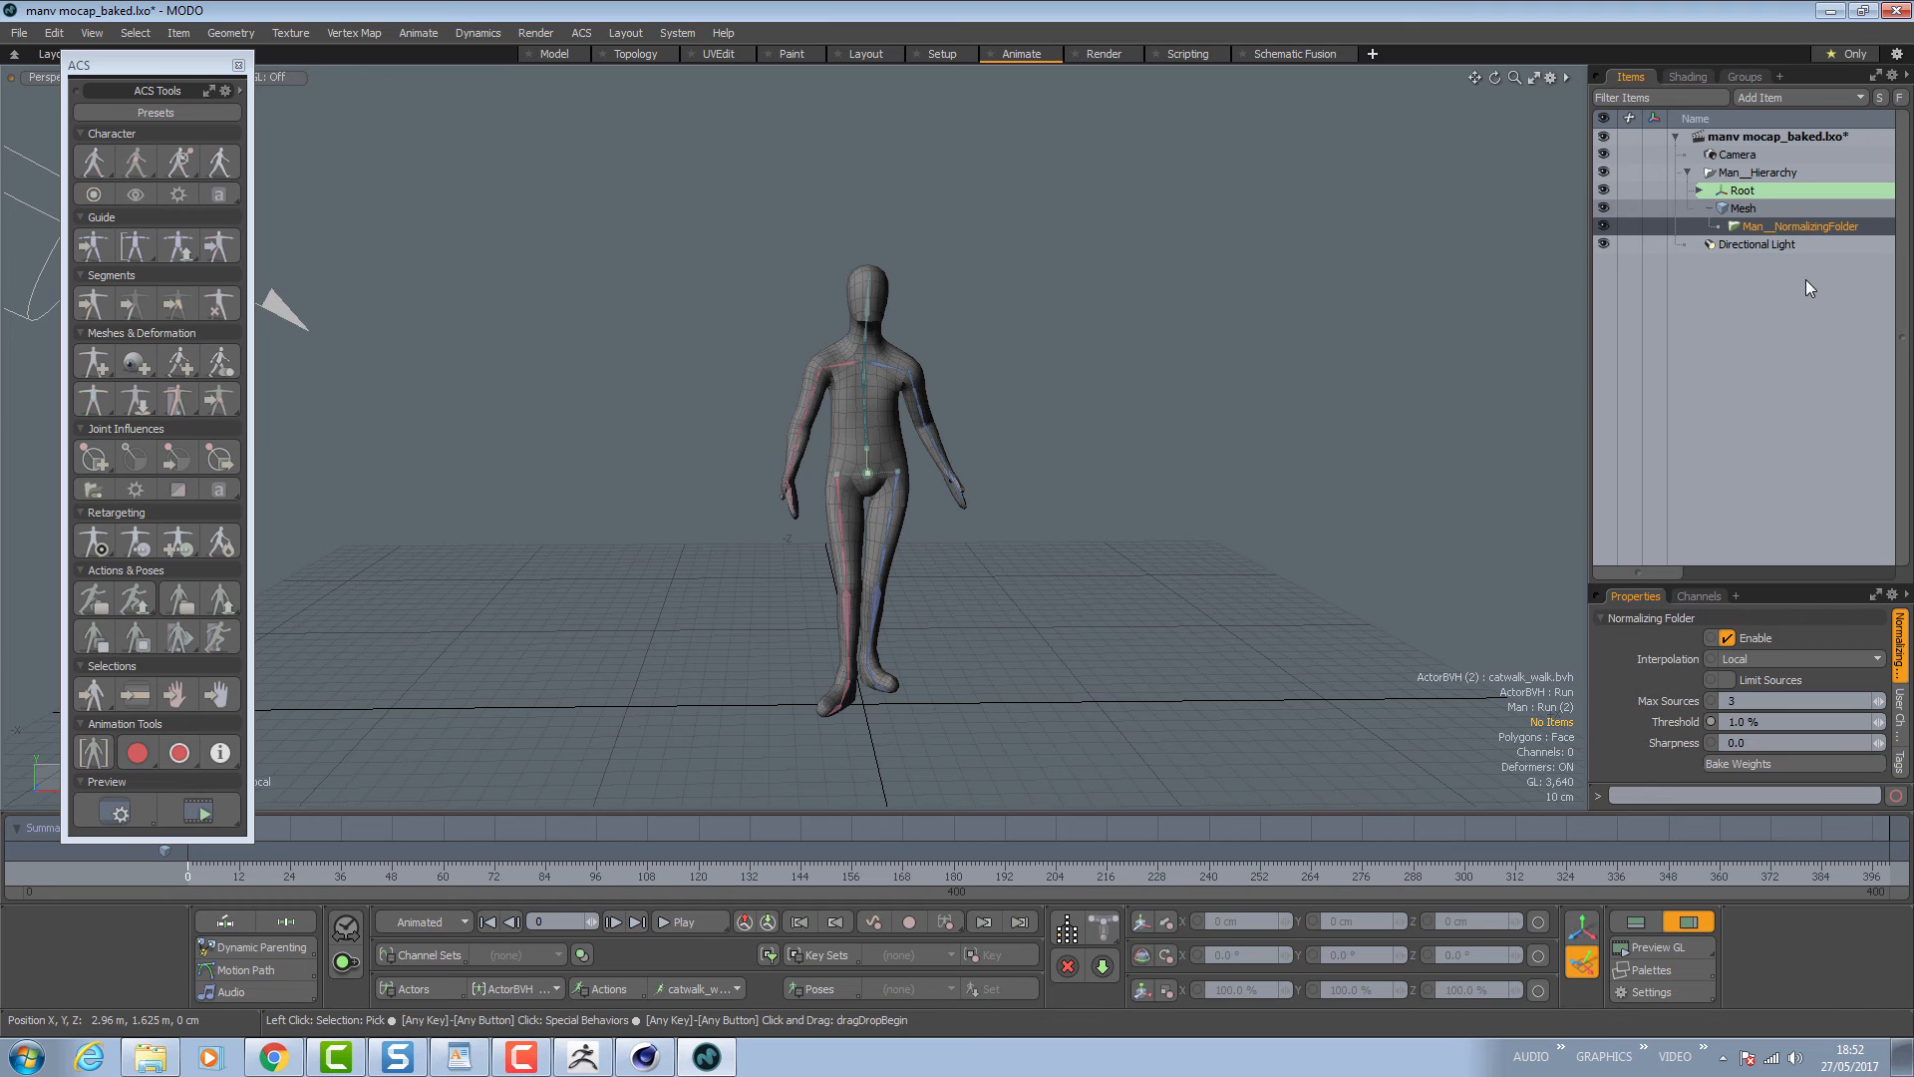
click(1745, 209)
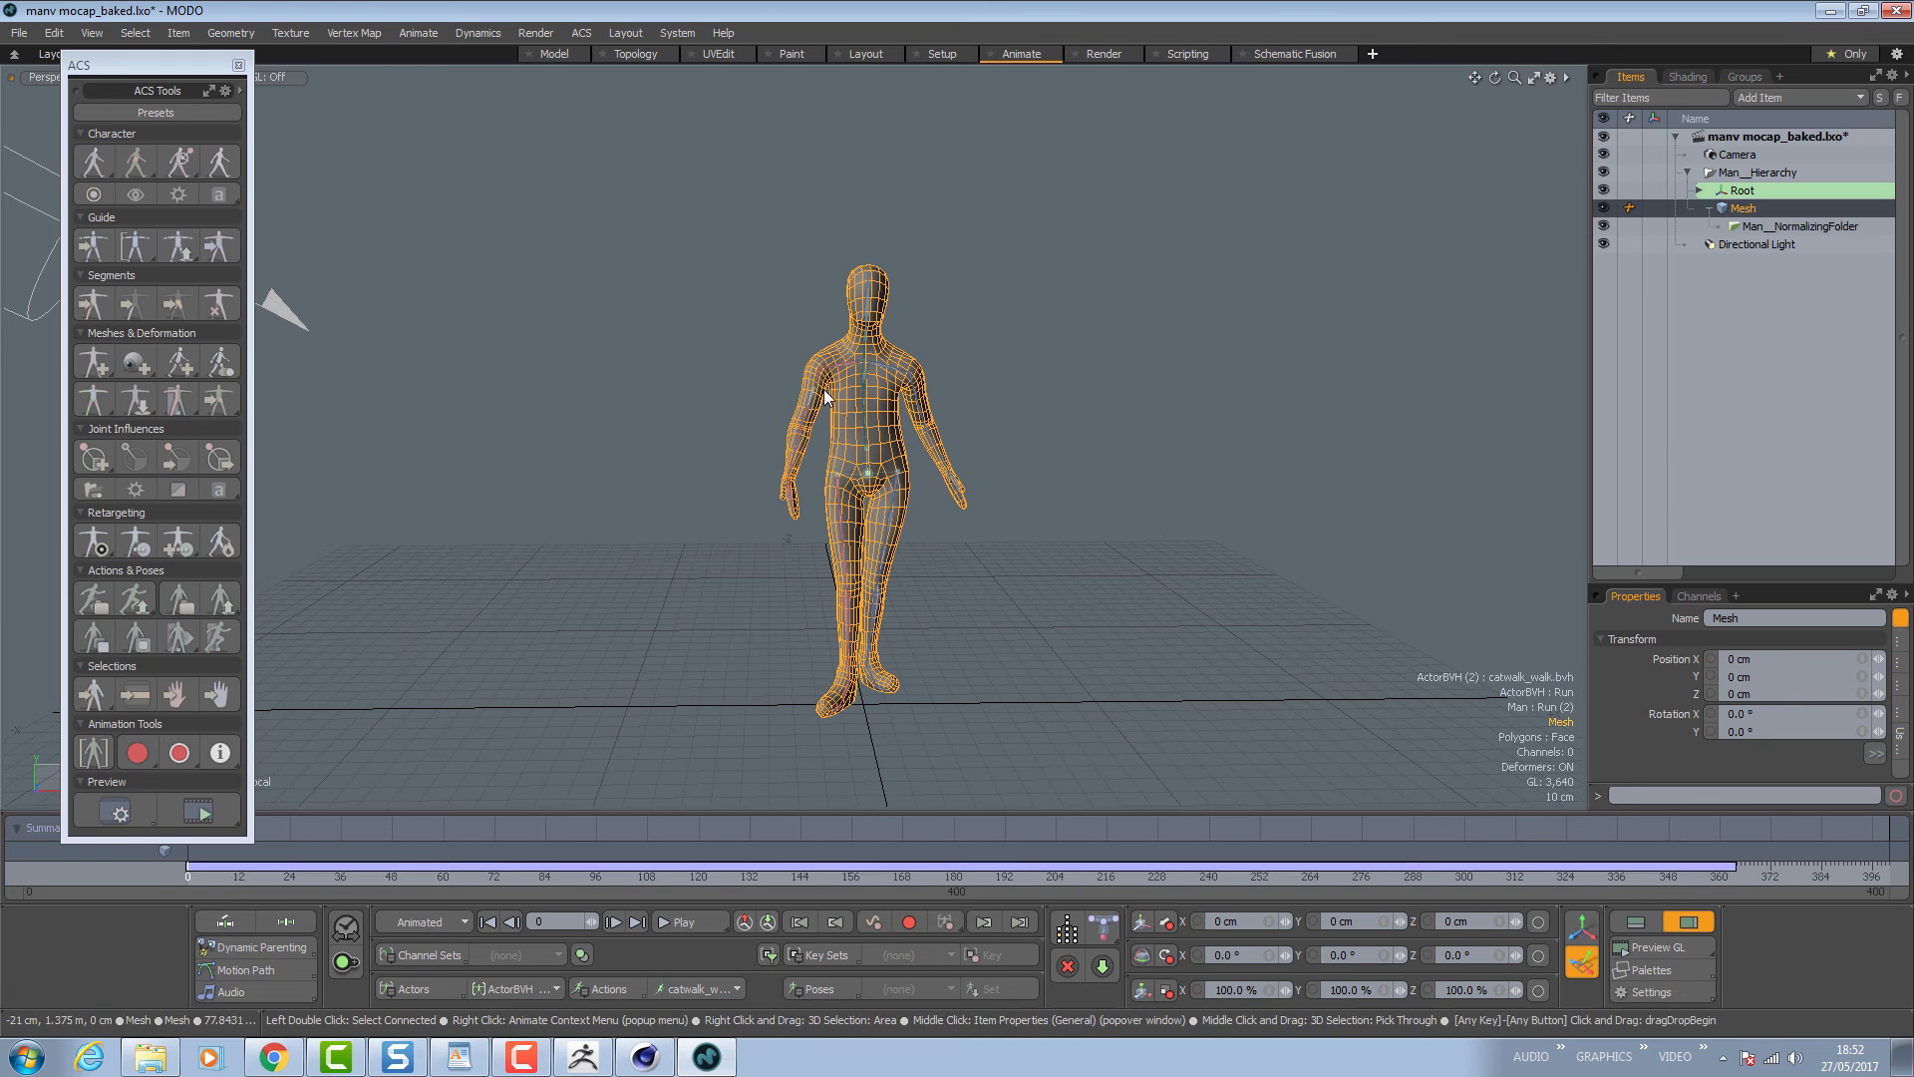
click(1800, 227)
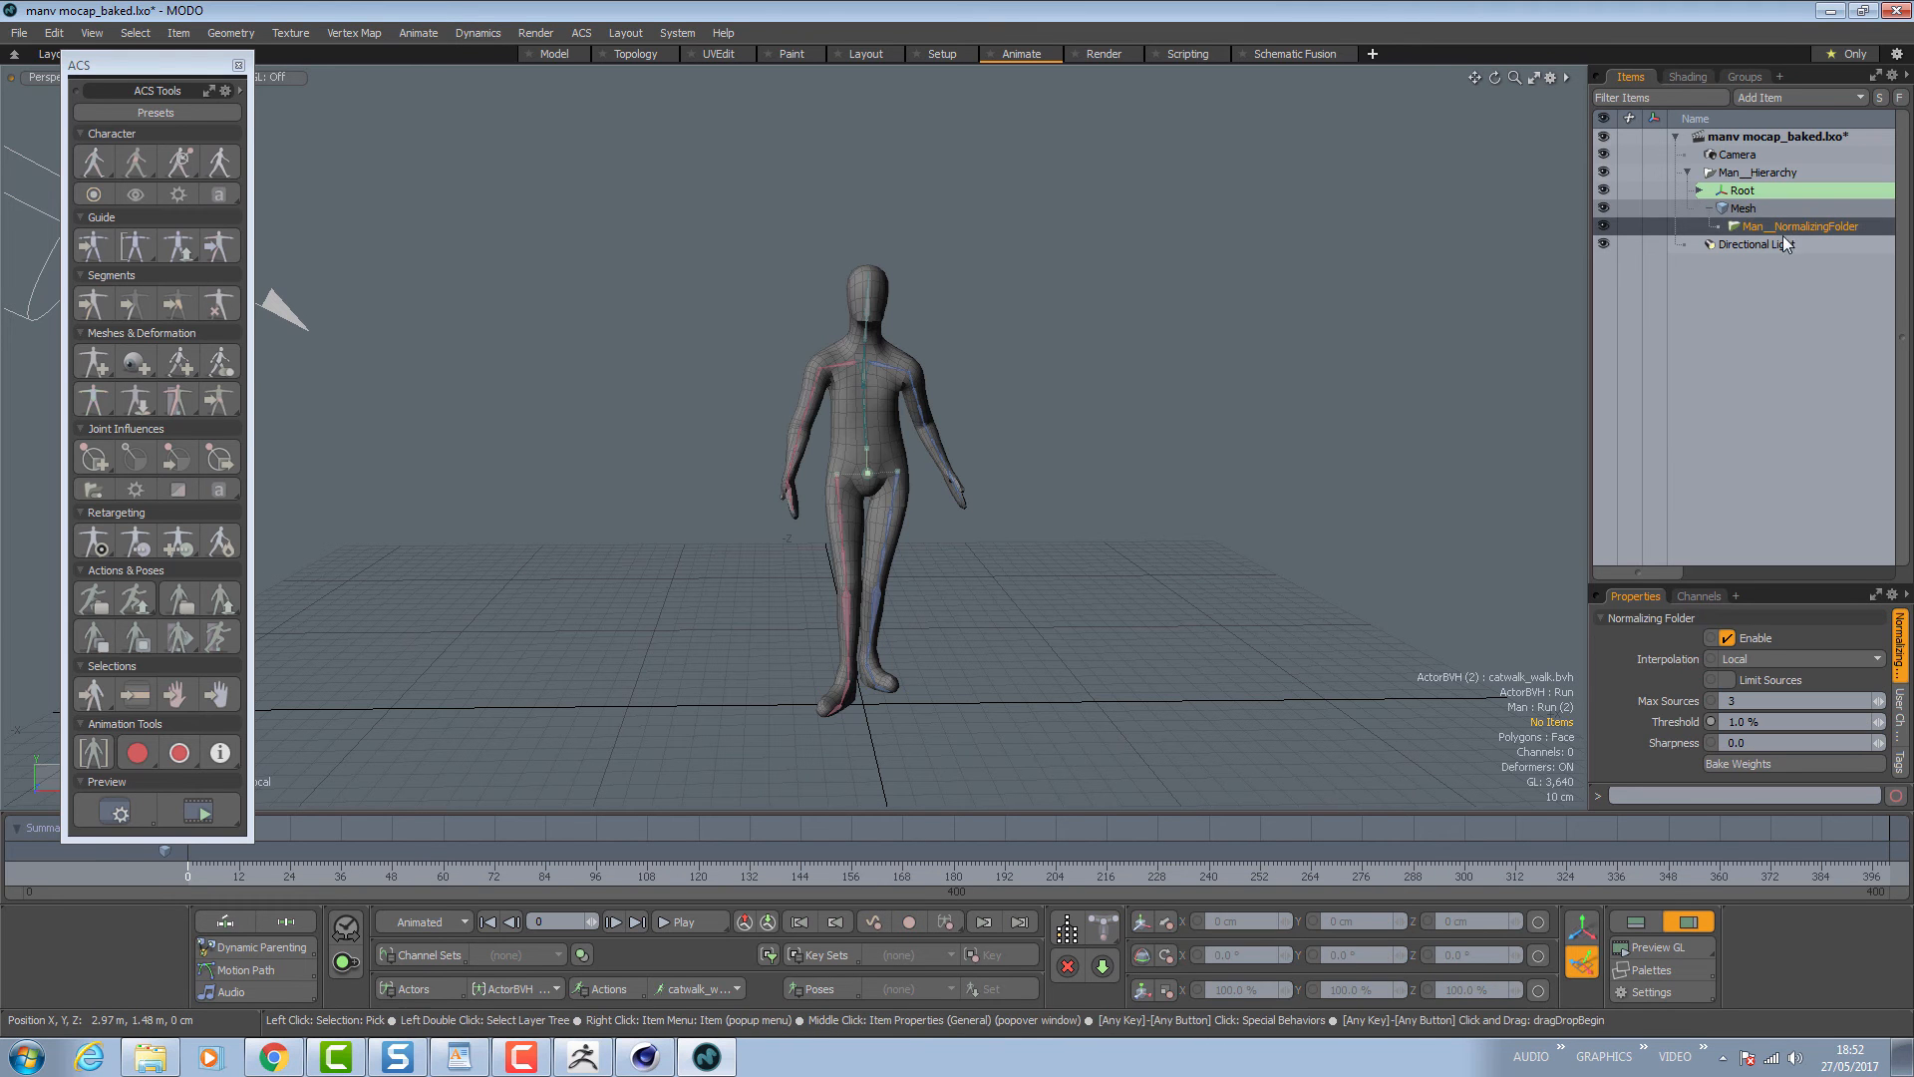
click(1758, 247)
click(1764, 228)
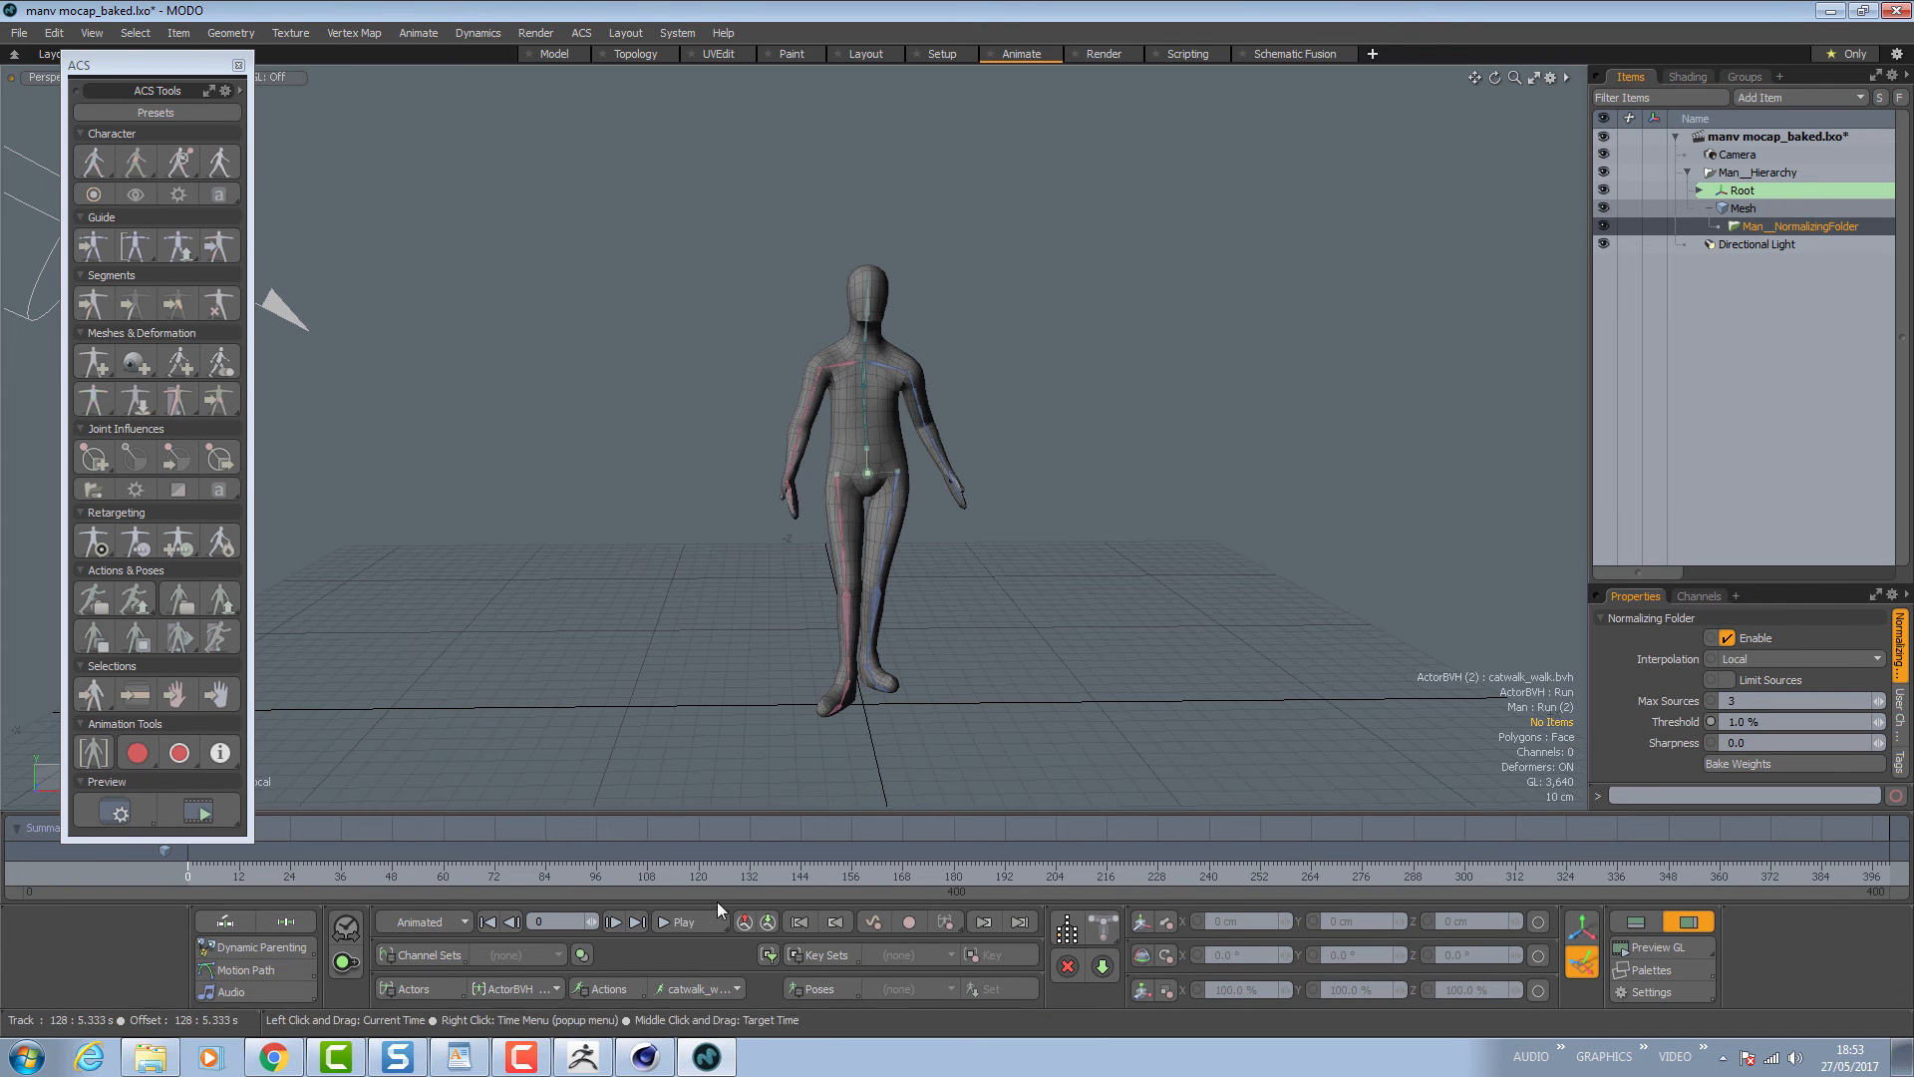
Make Man the current actor and switch its action to t-POSE.
click(700, 989)
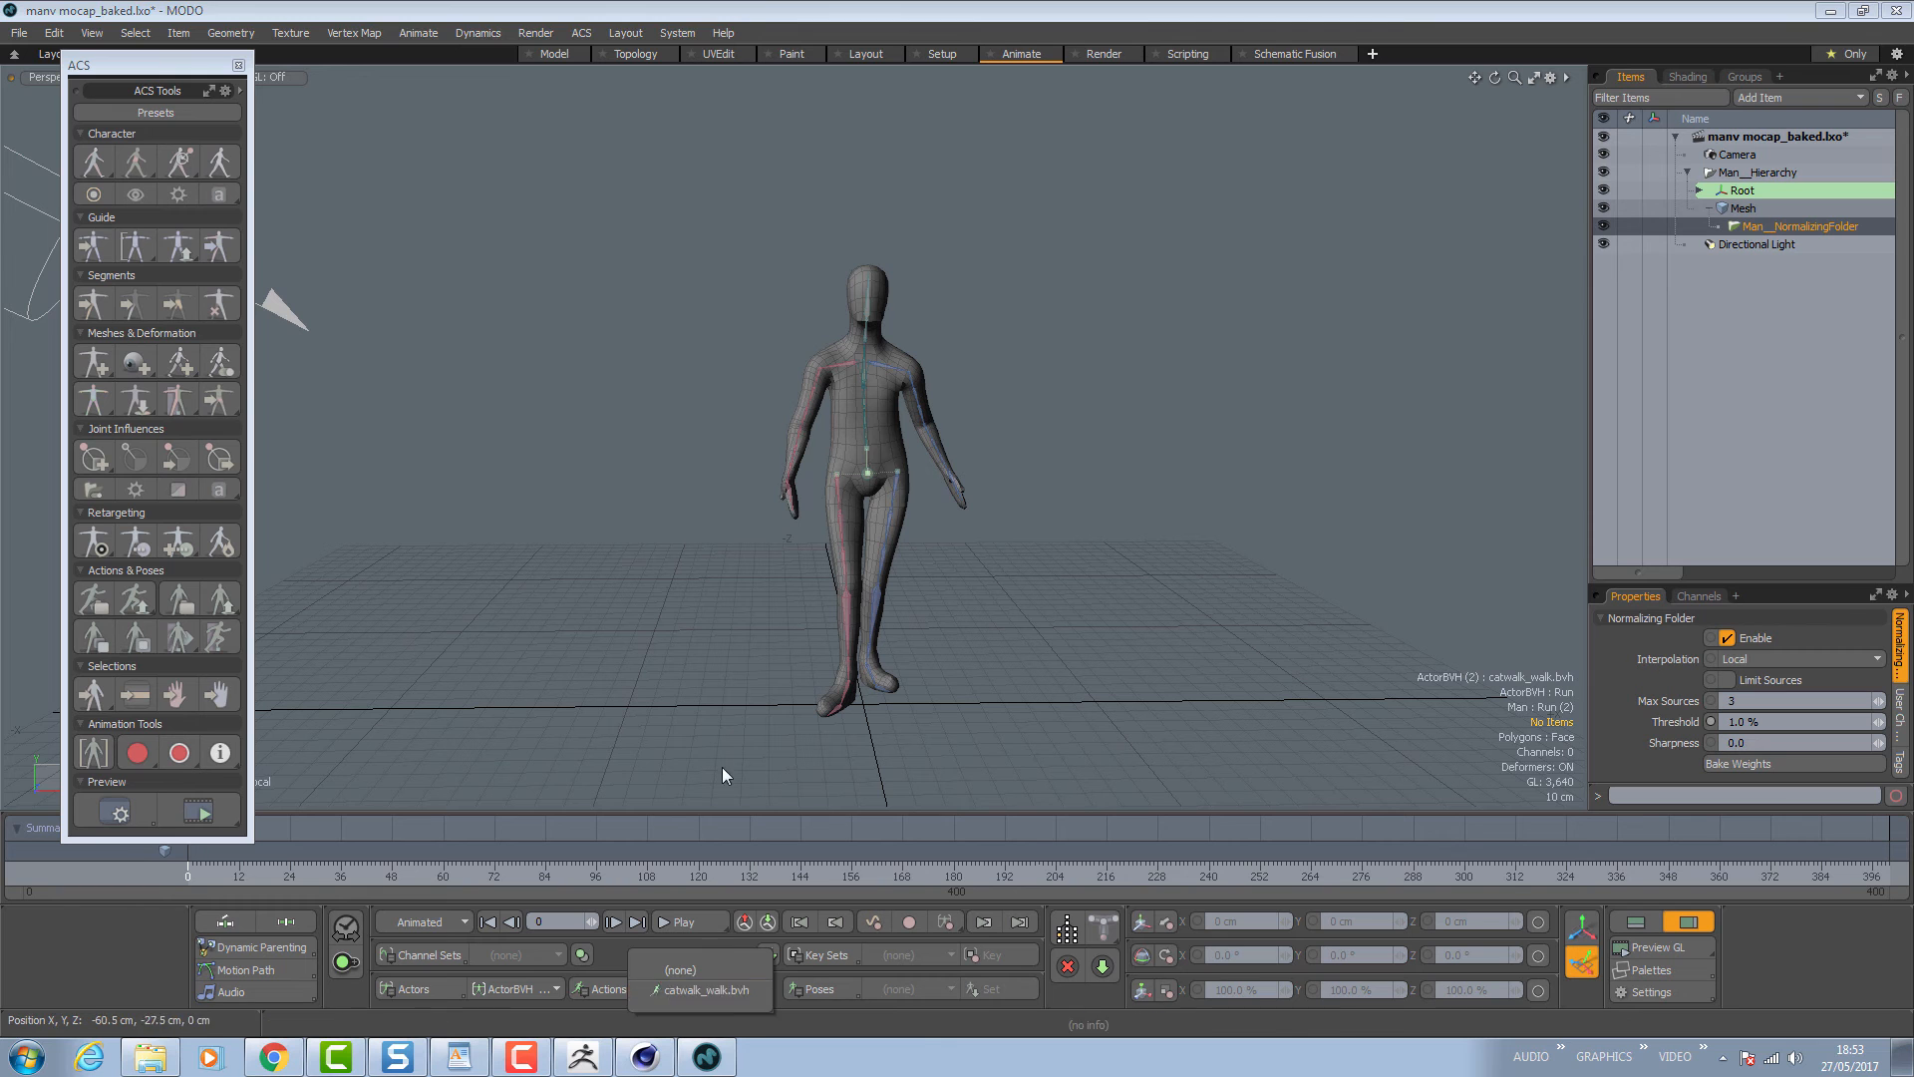
click(543, 989)
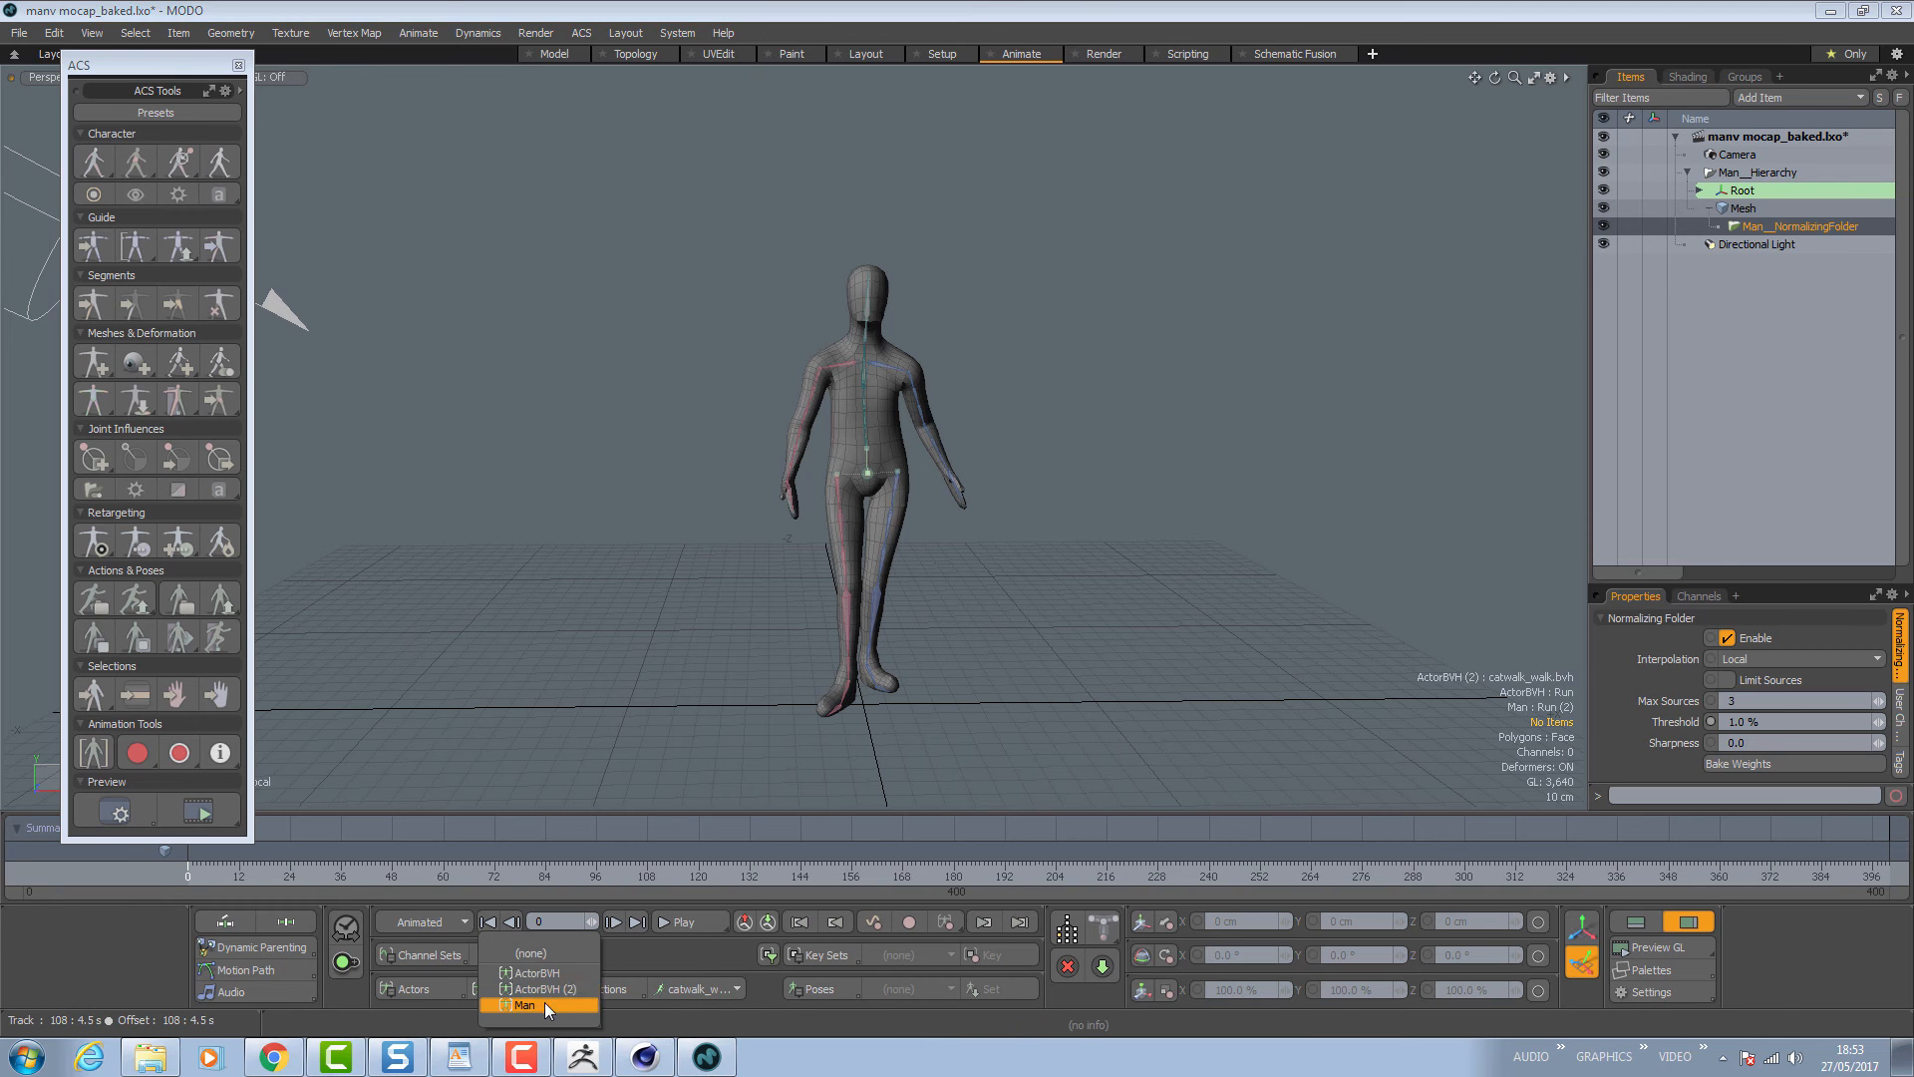
click(545, 1002)
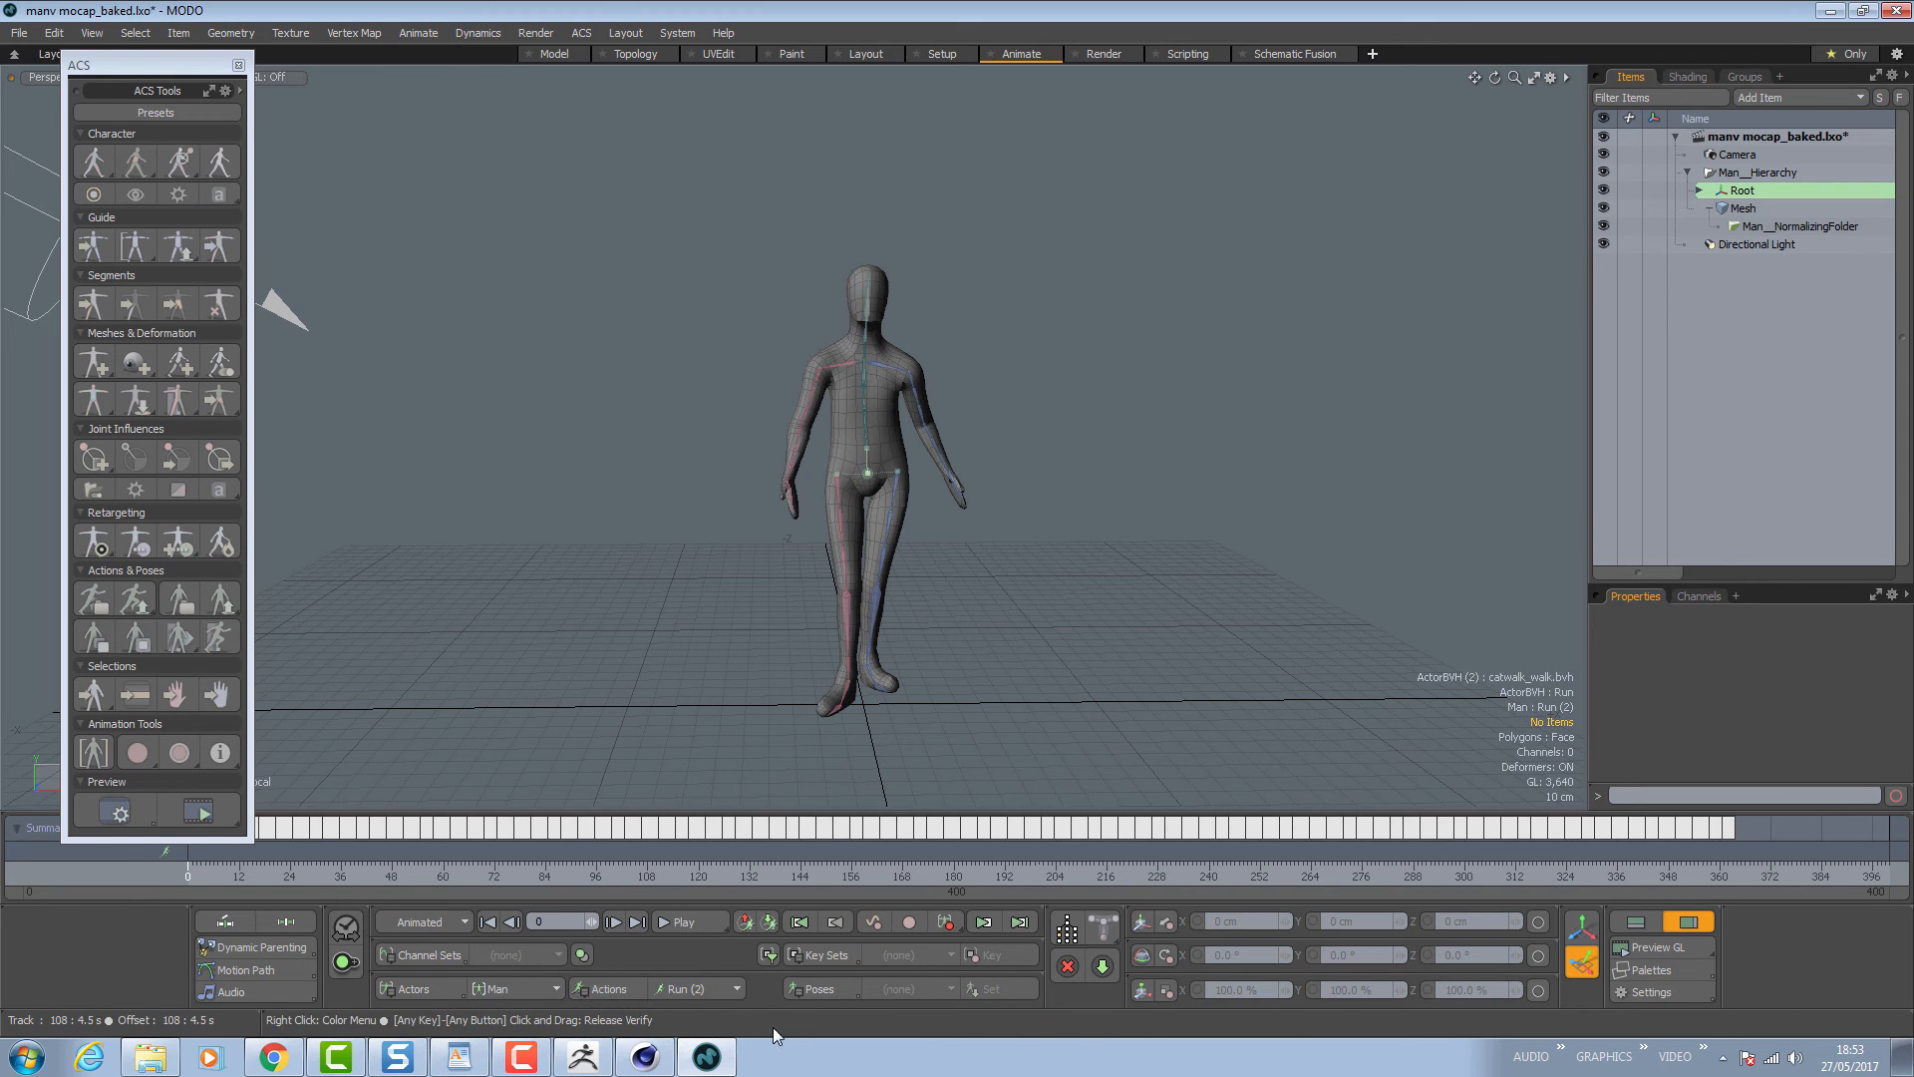
click(737, 989)
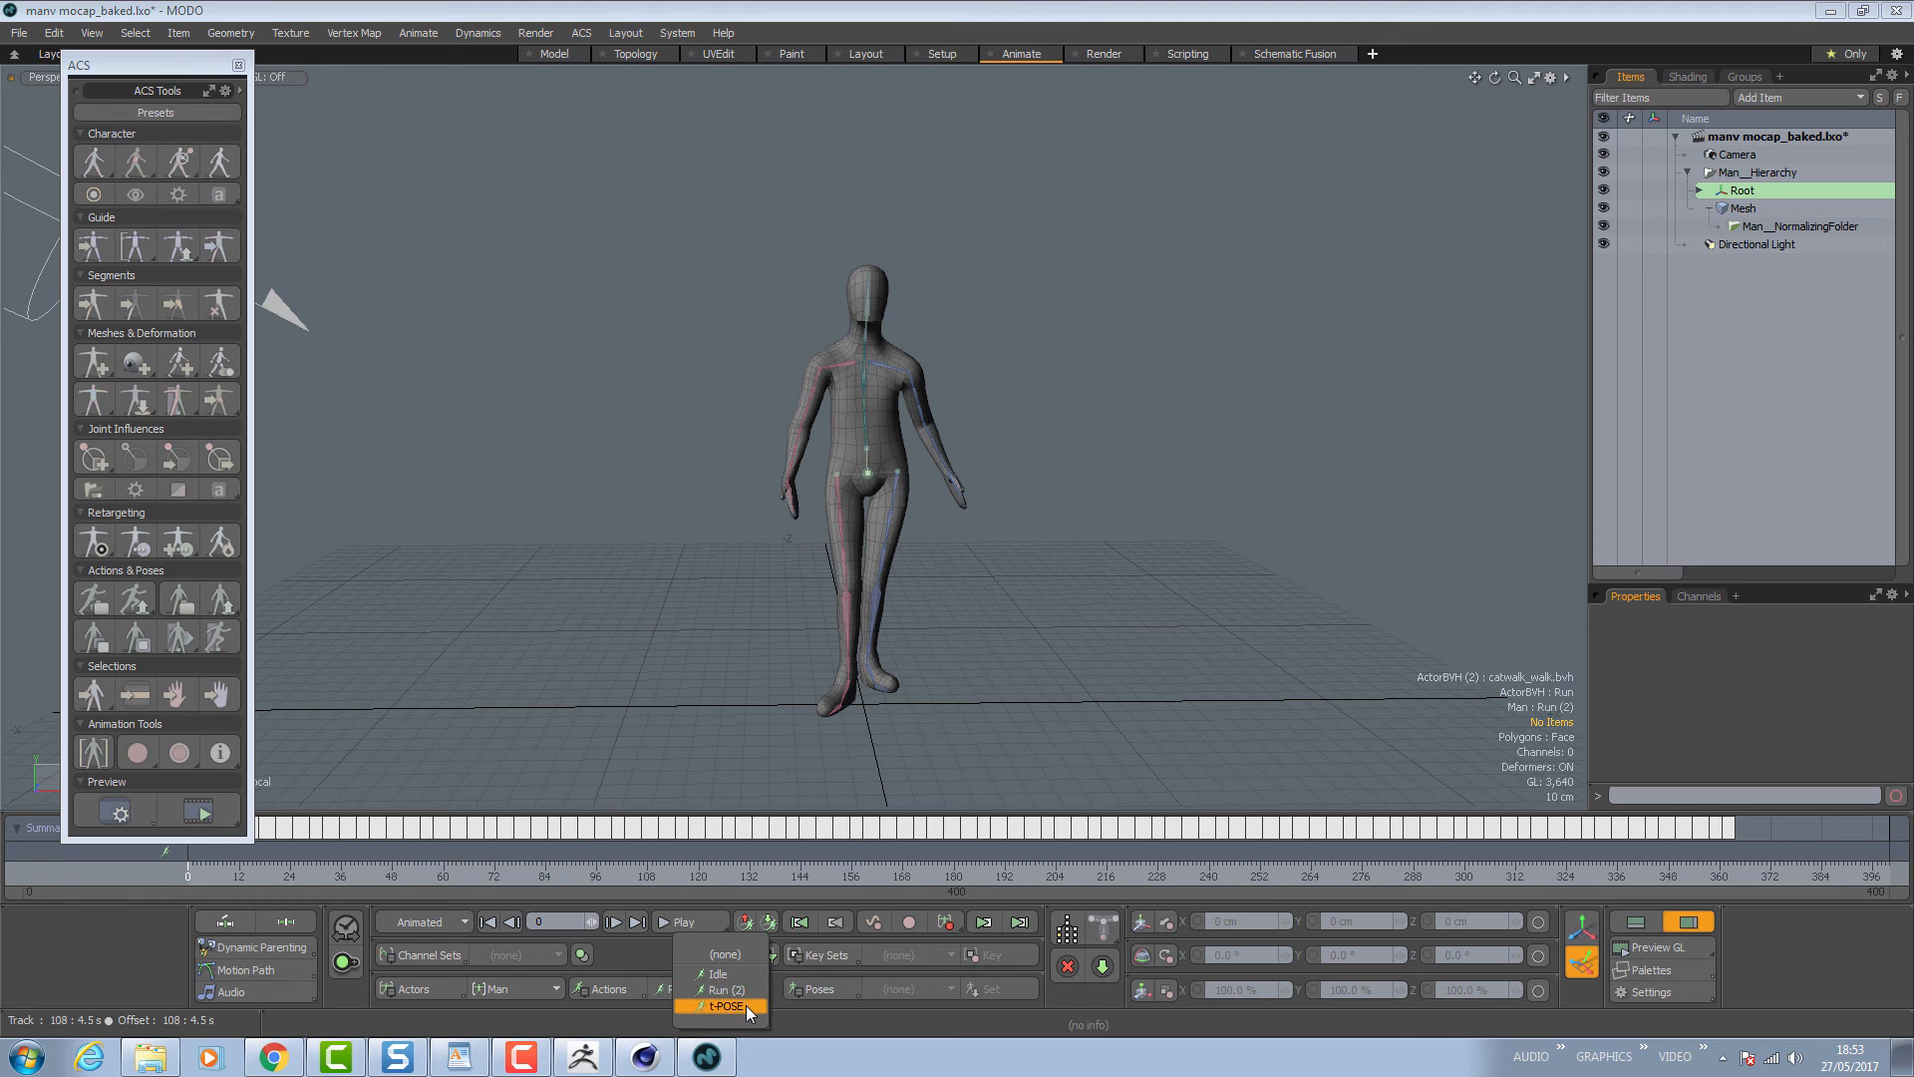
click(748, 1009)
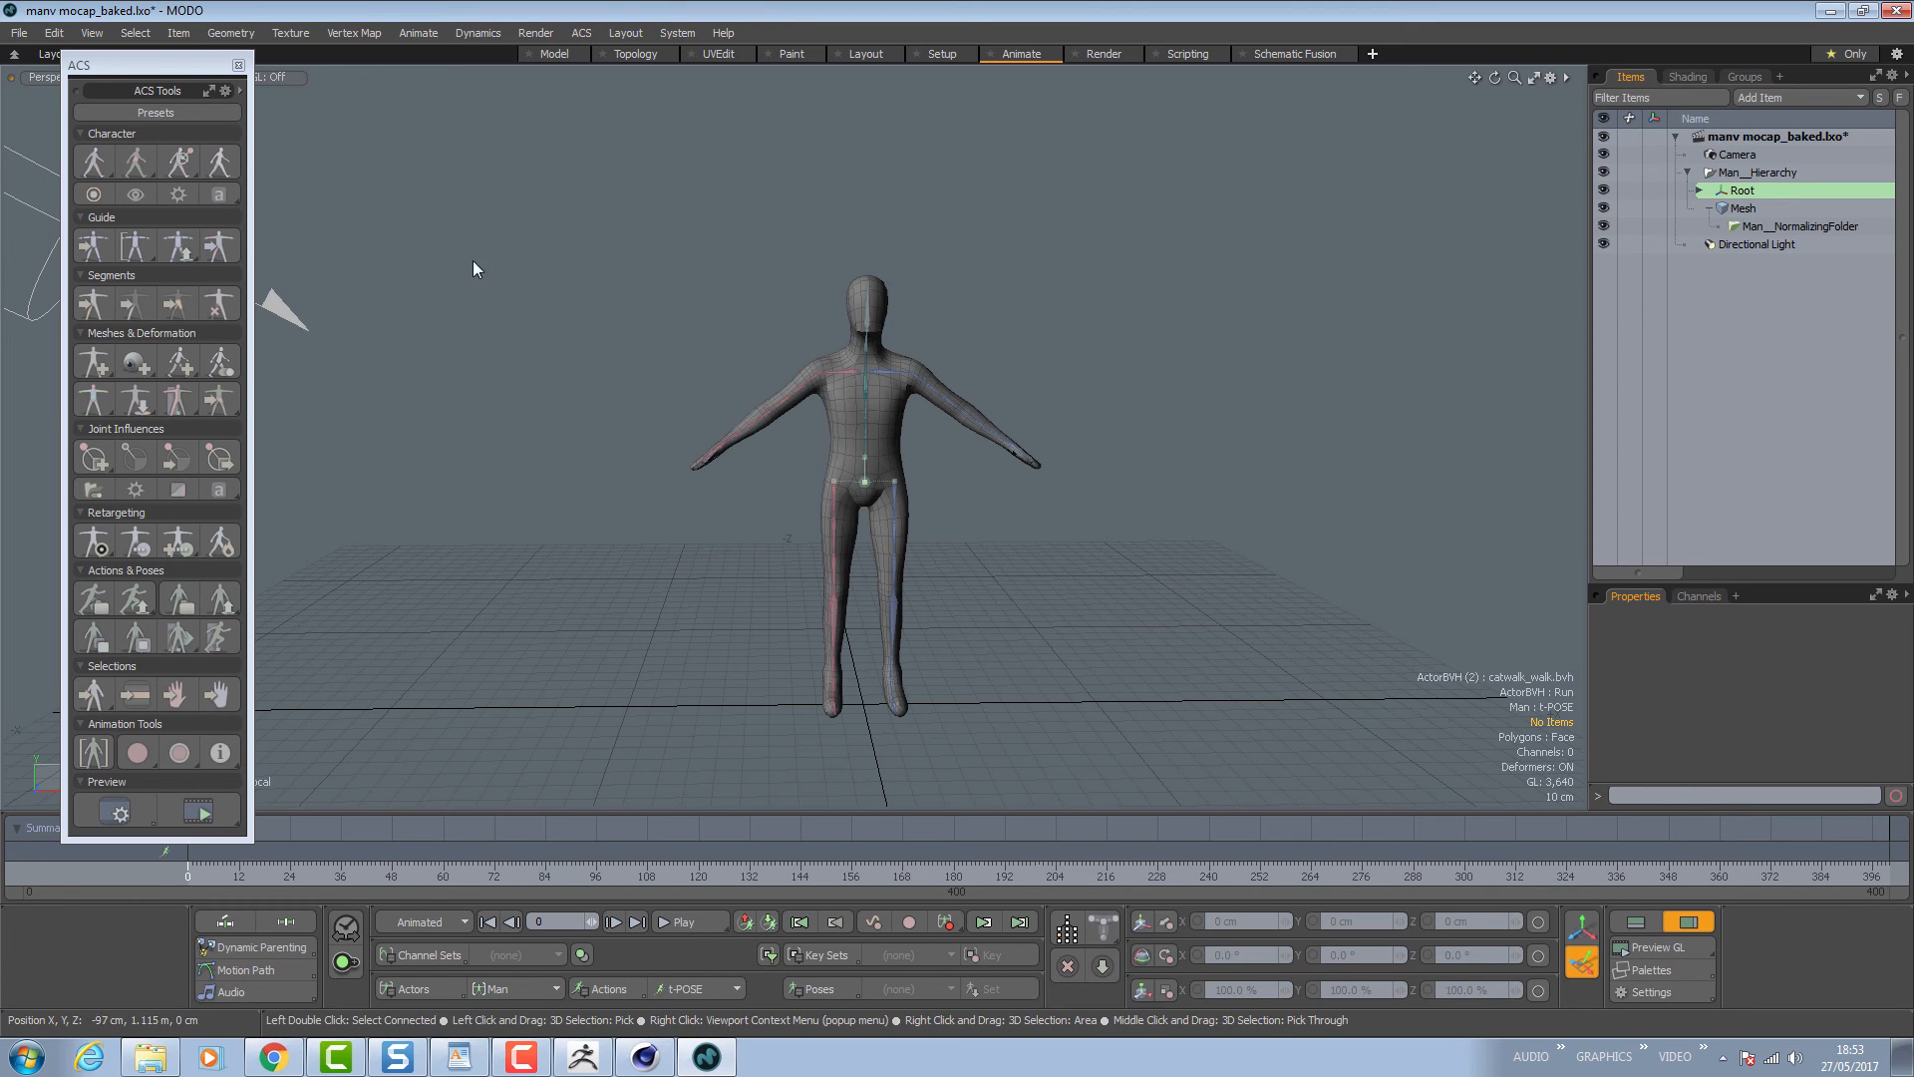
Begin exporting the scene with Autodesk FBX 2013 as the file format.
click(19, 33)
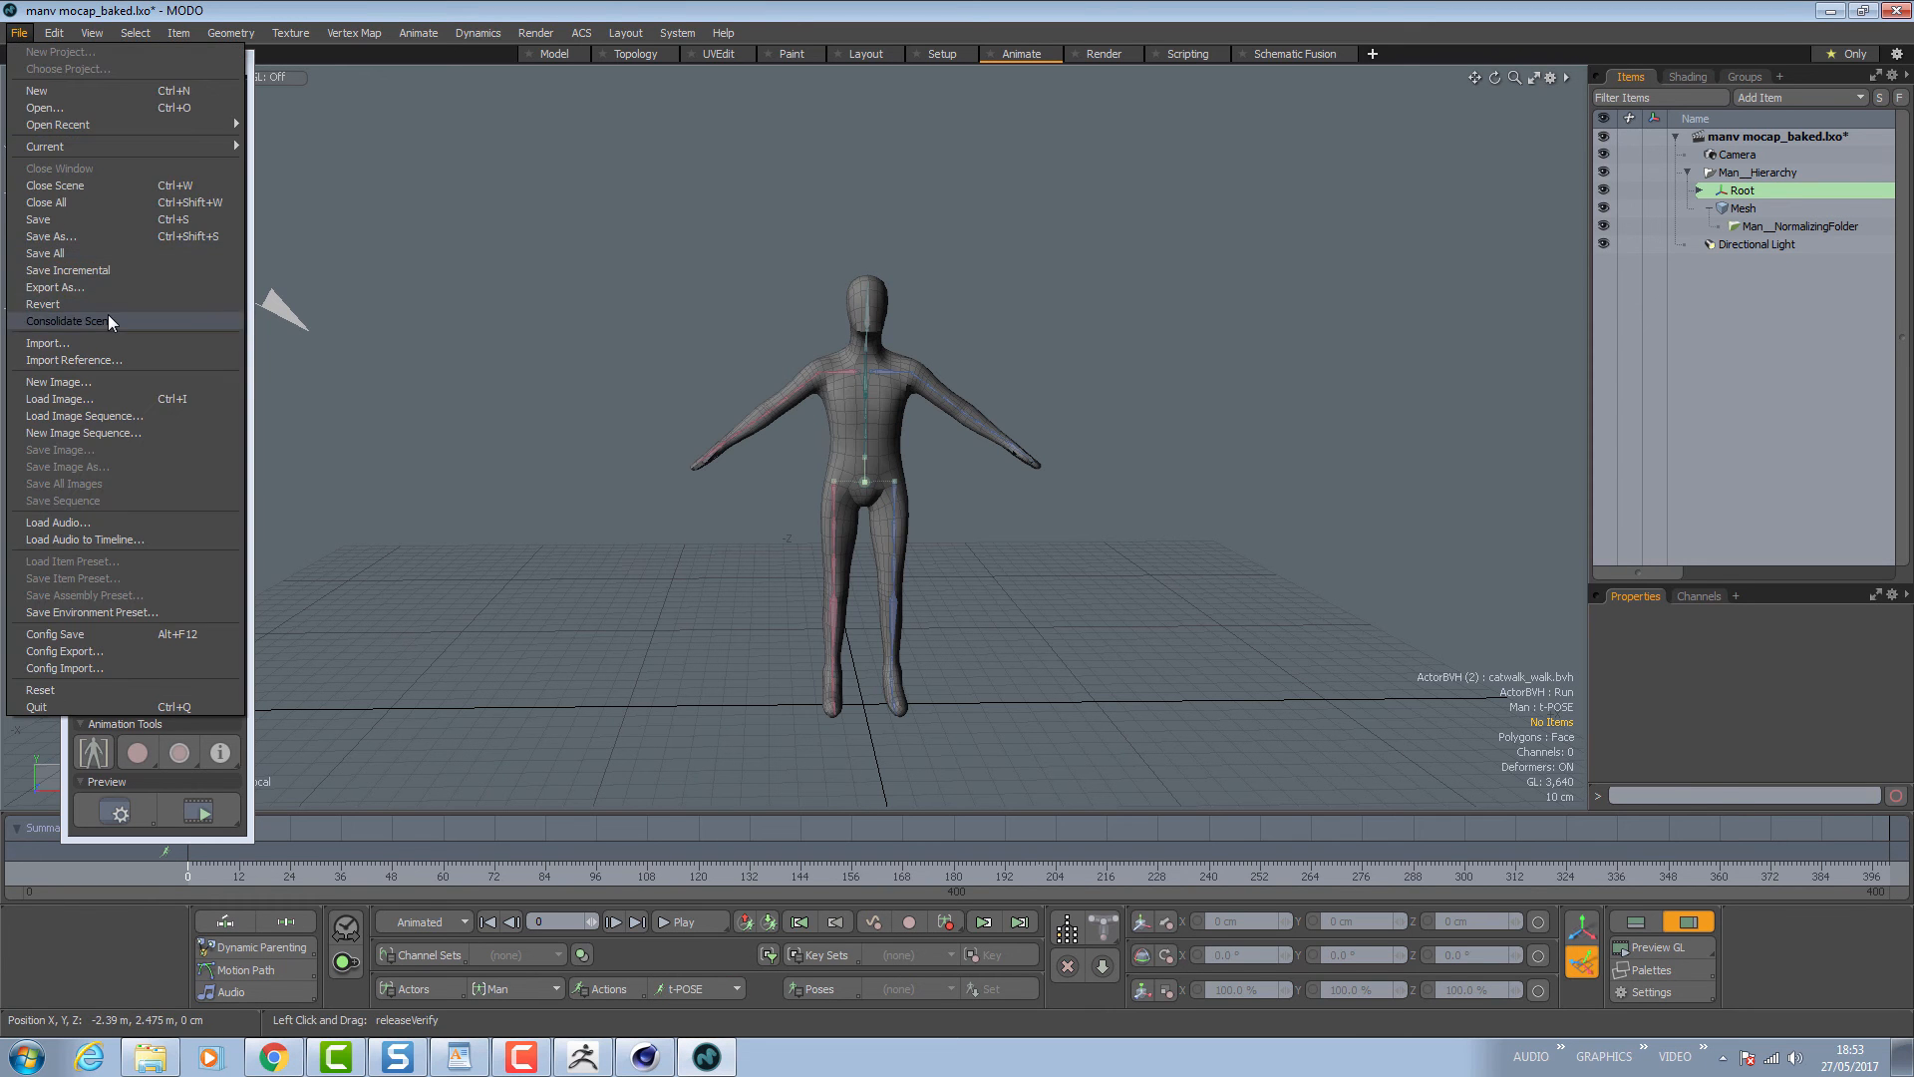
click(111, 285)
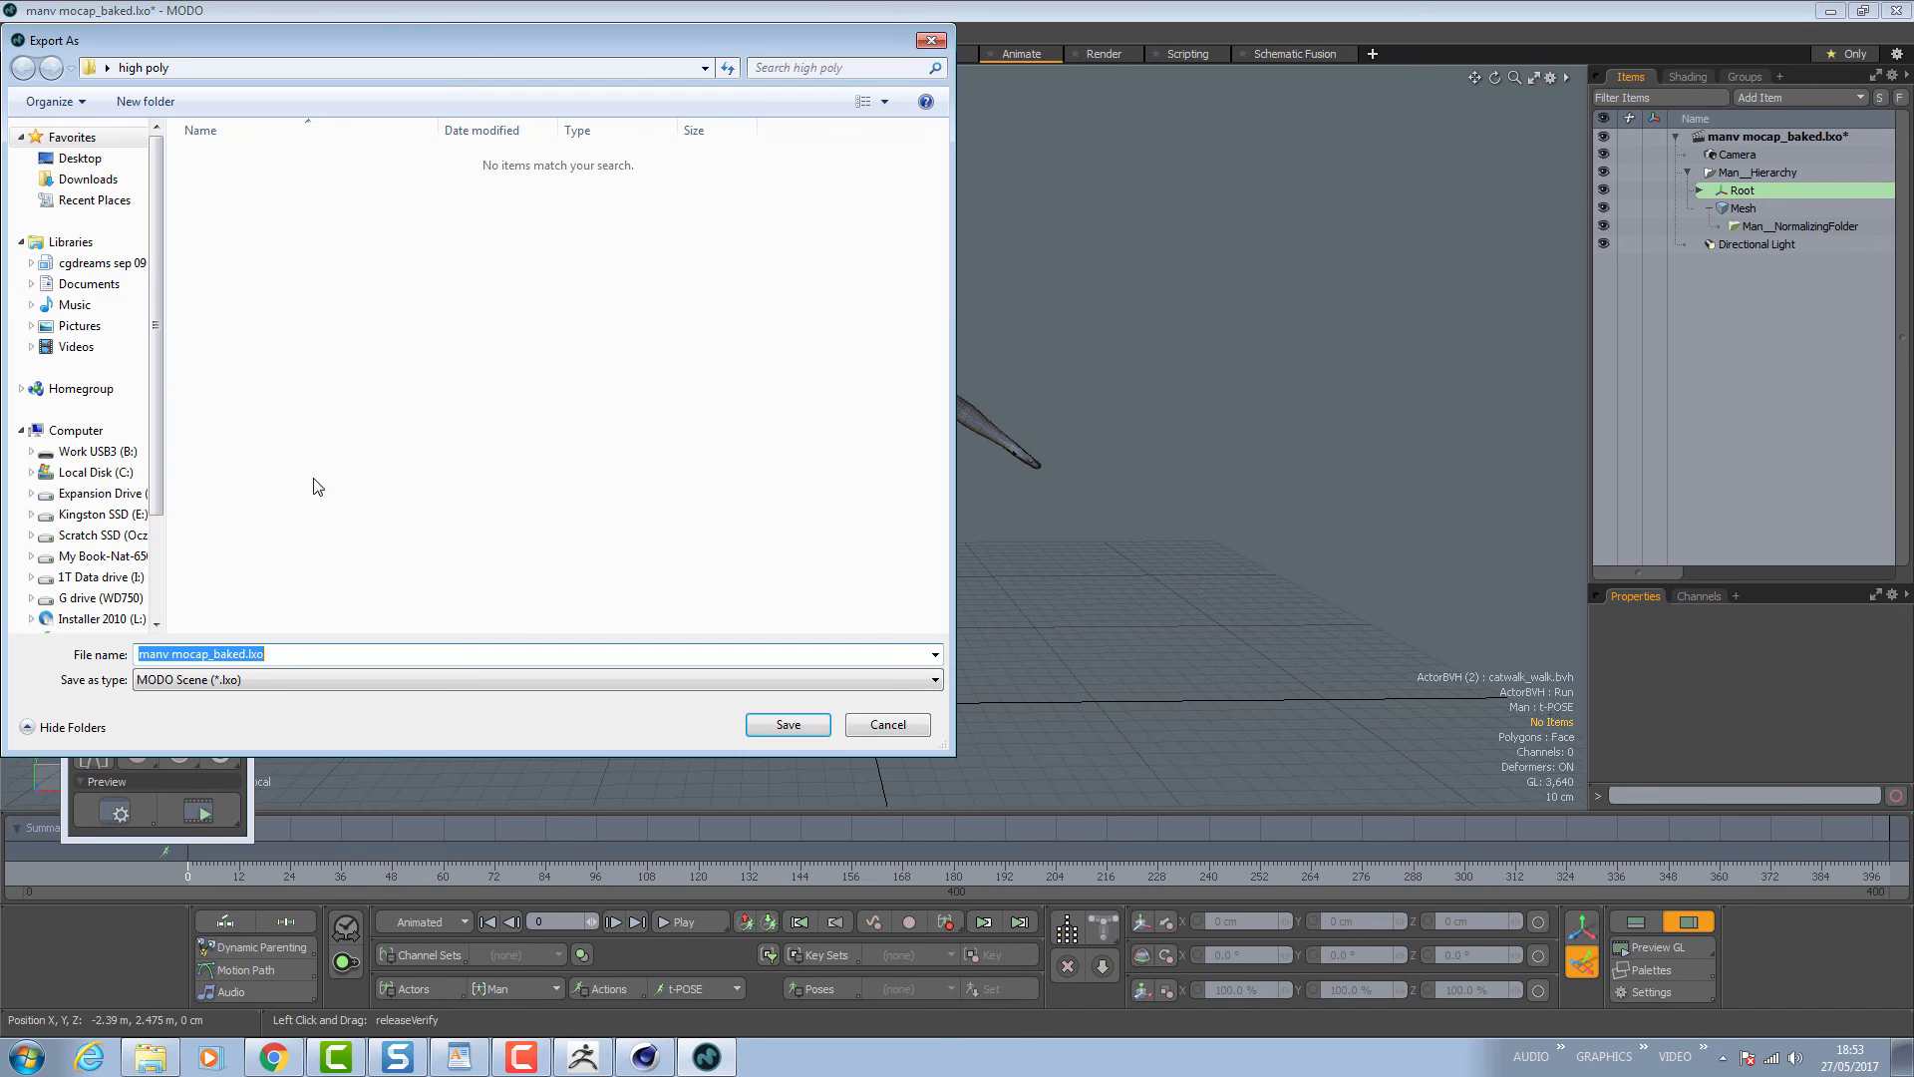
click(302, 680)
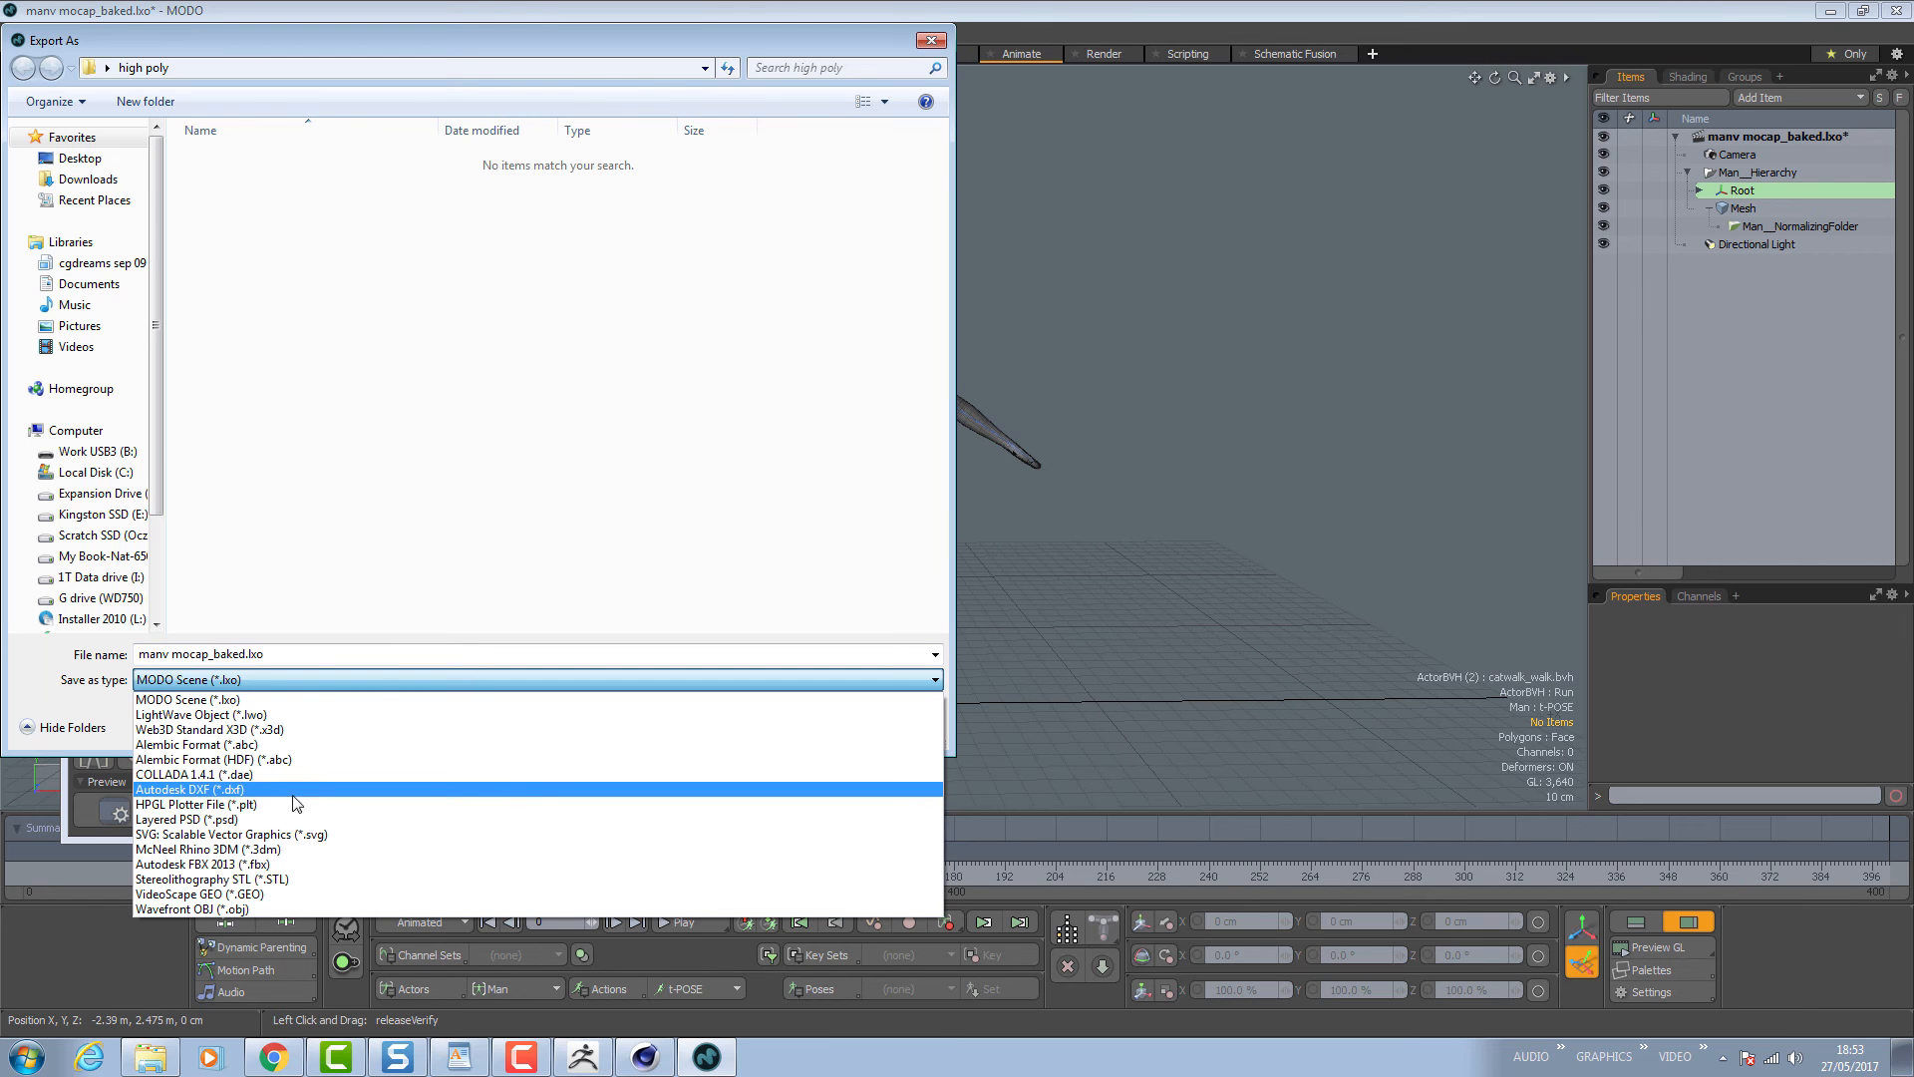
click(309, 863)
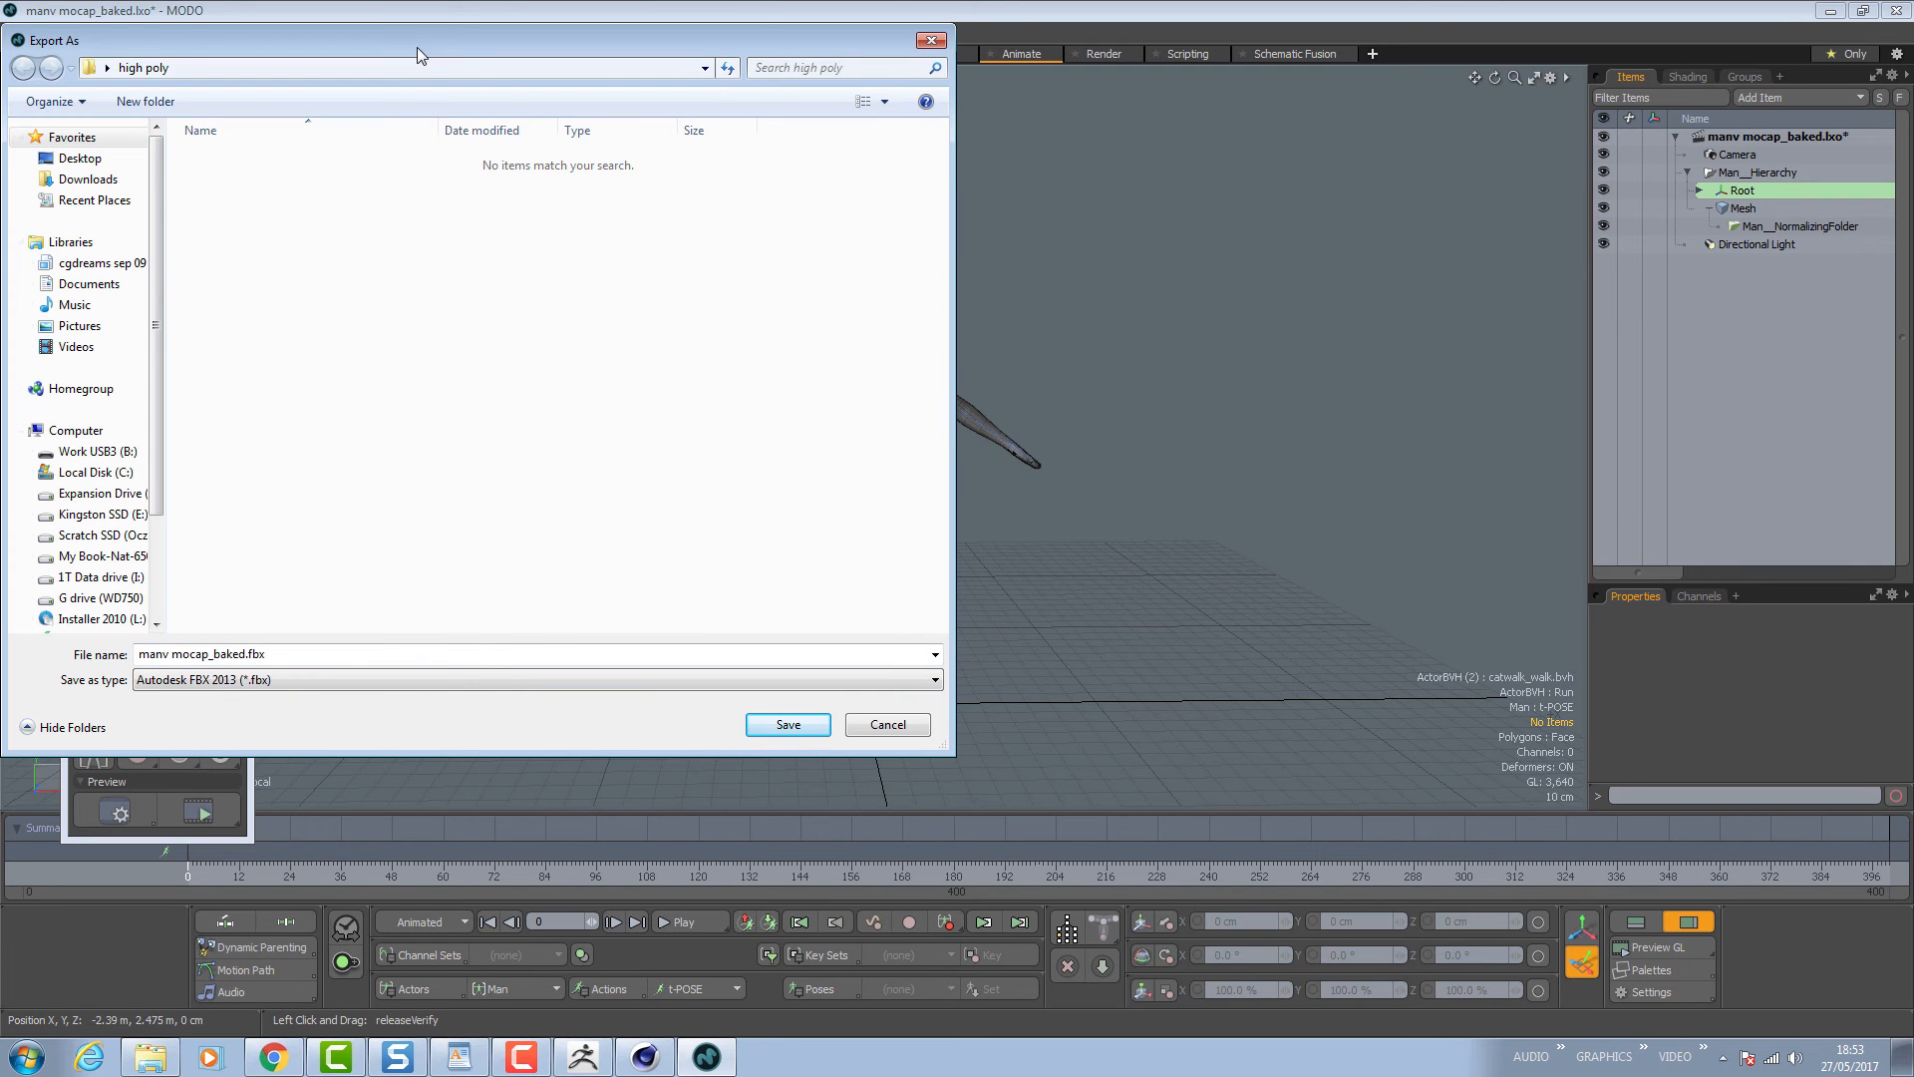
drag(417, 45, 786, 124)
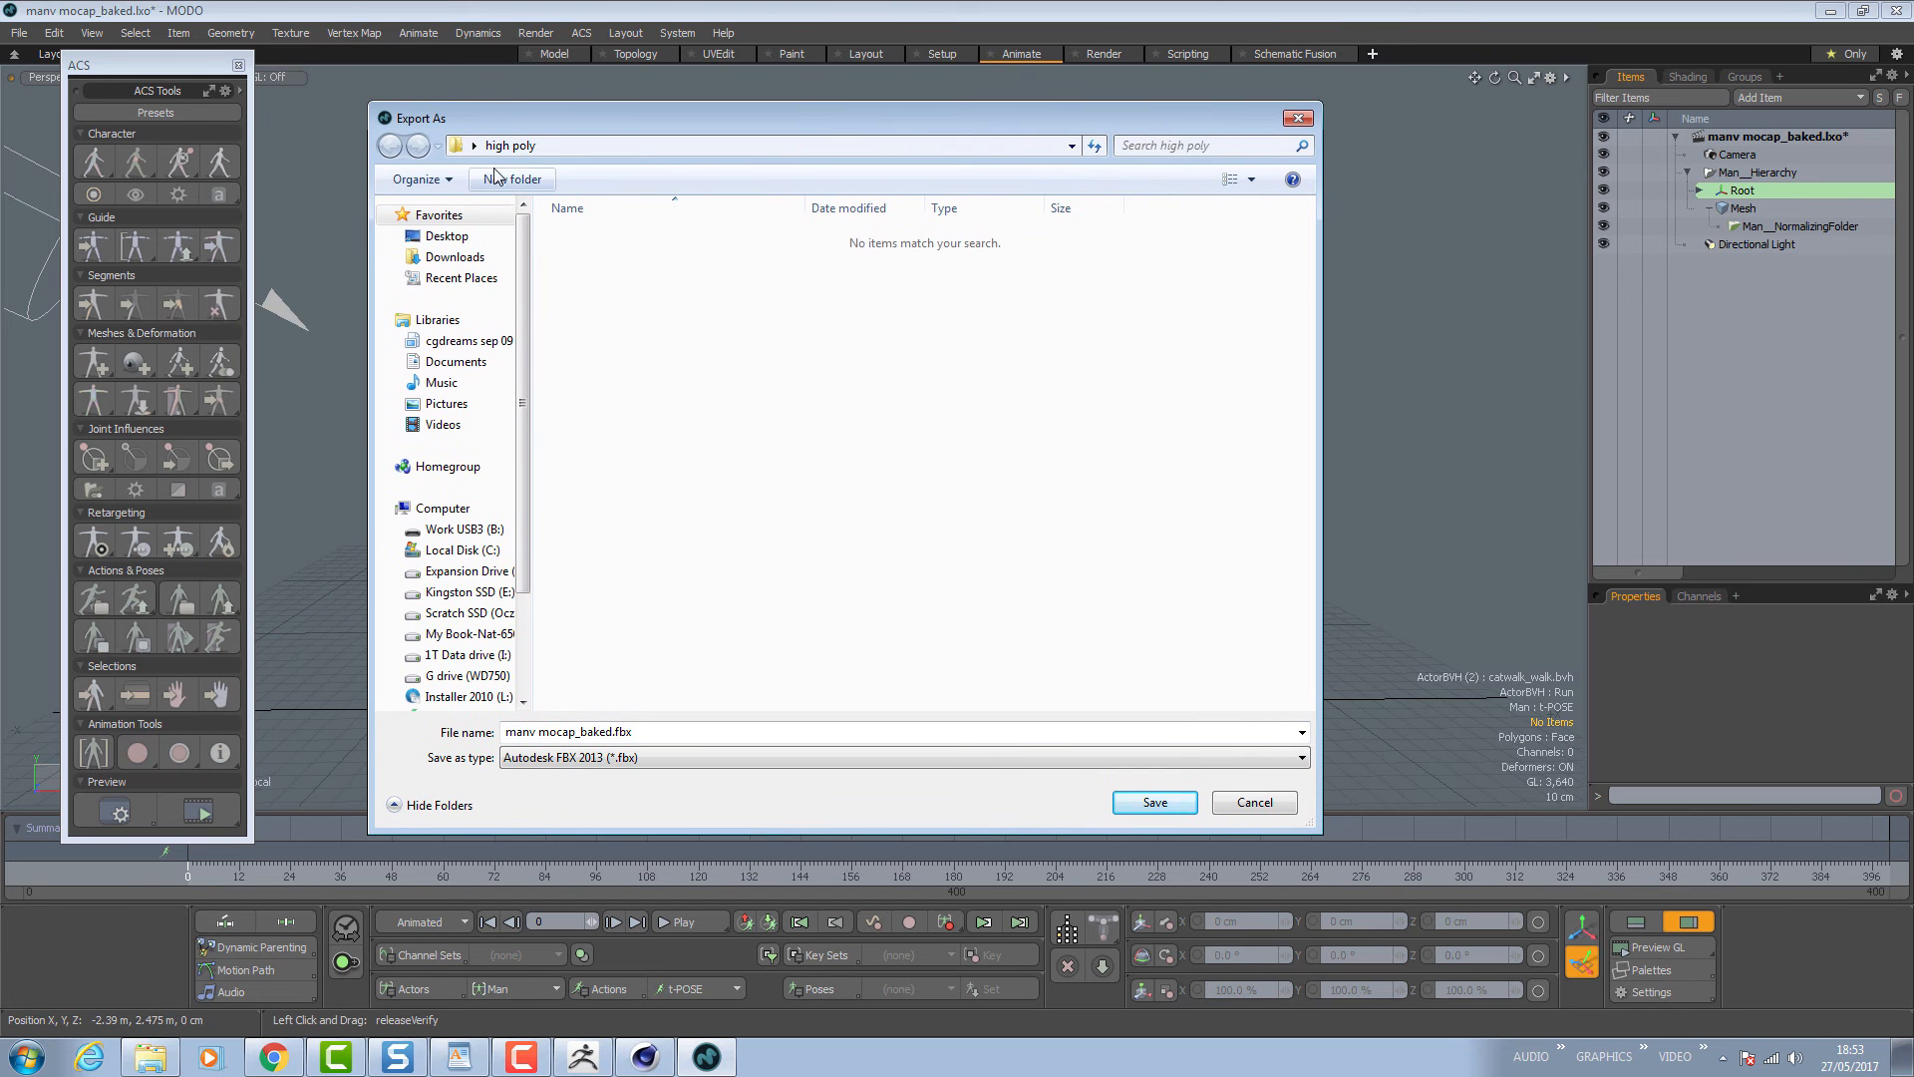
Create a folder named fbx mocaps inside Desktop > pipeline all apps > 03 MODO ACS and open it as the export location.
click(447, 236)
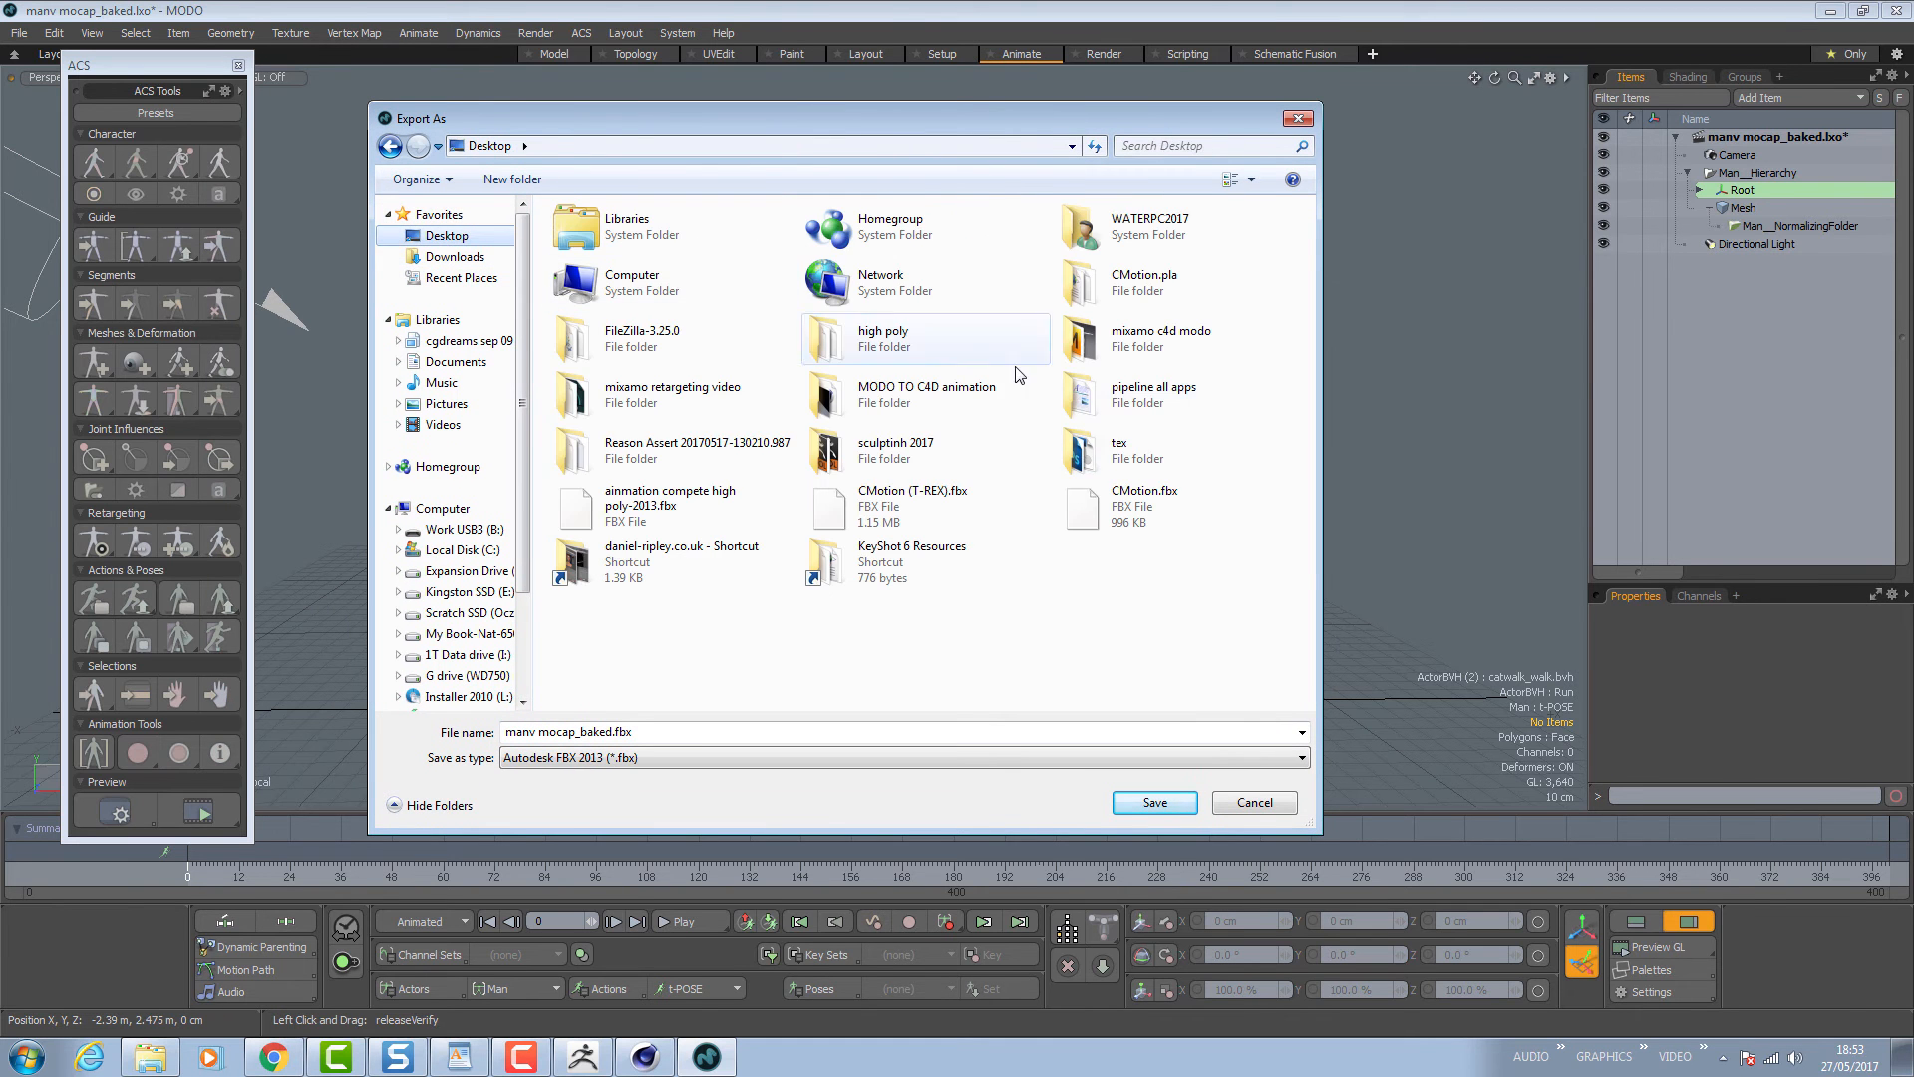
click(1132, 399)
double_click(1132, 398)
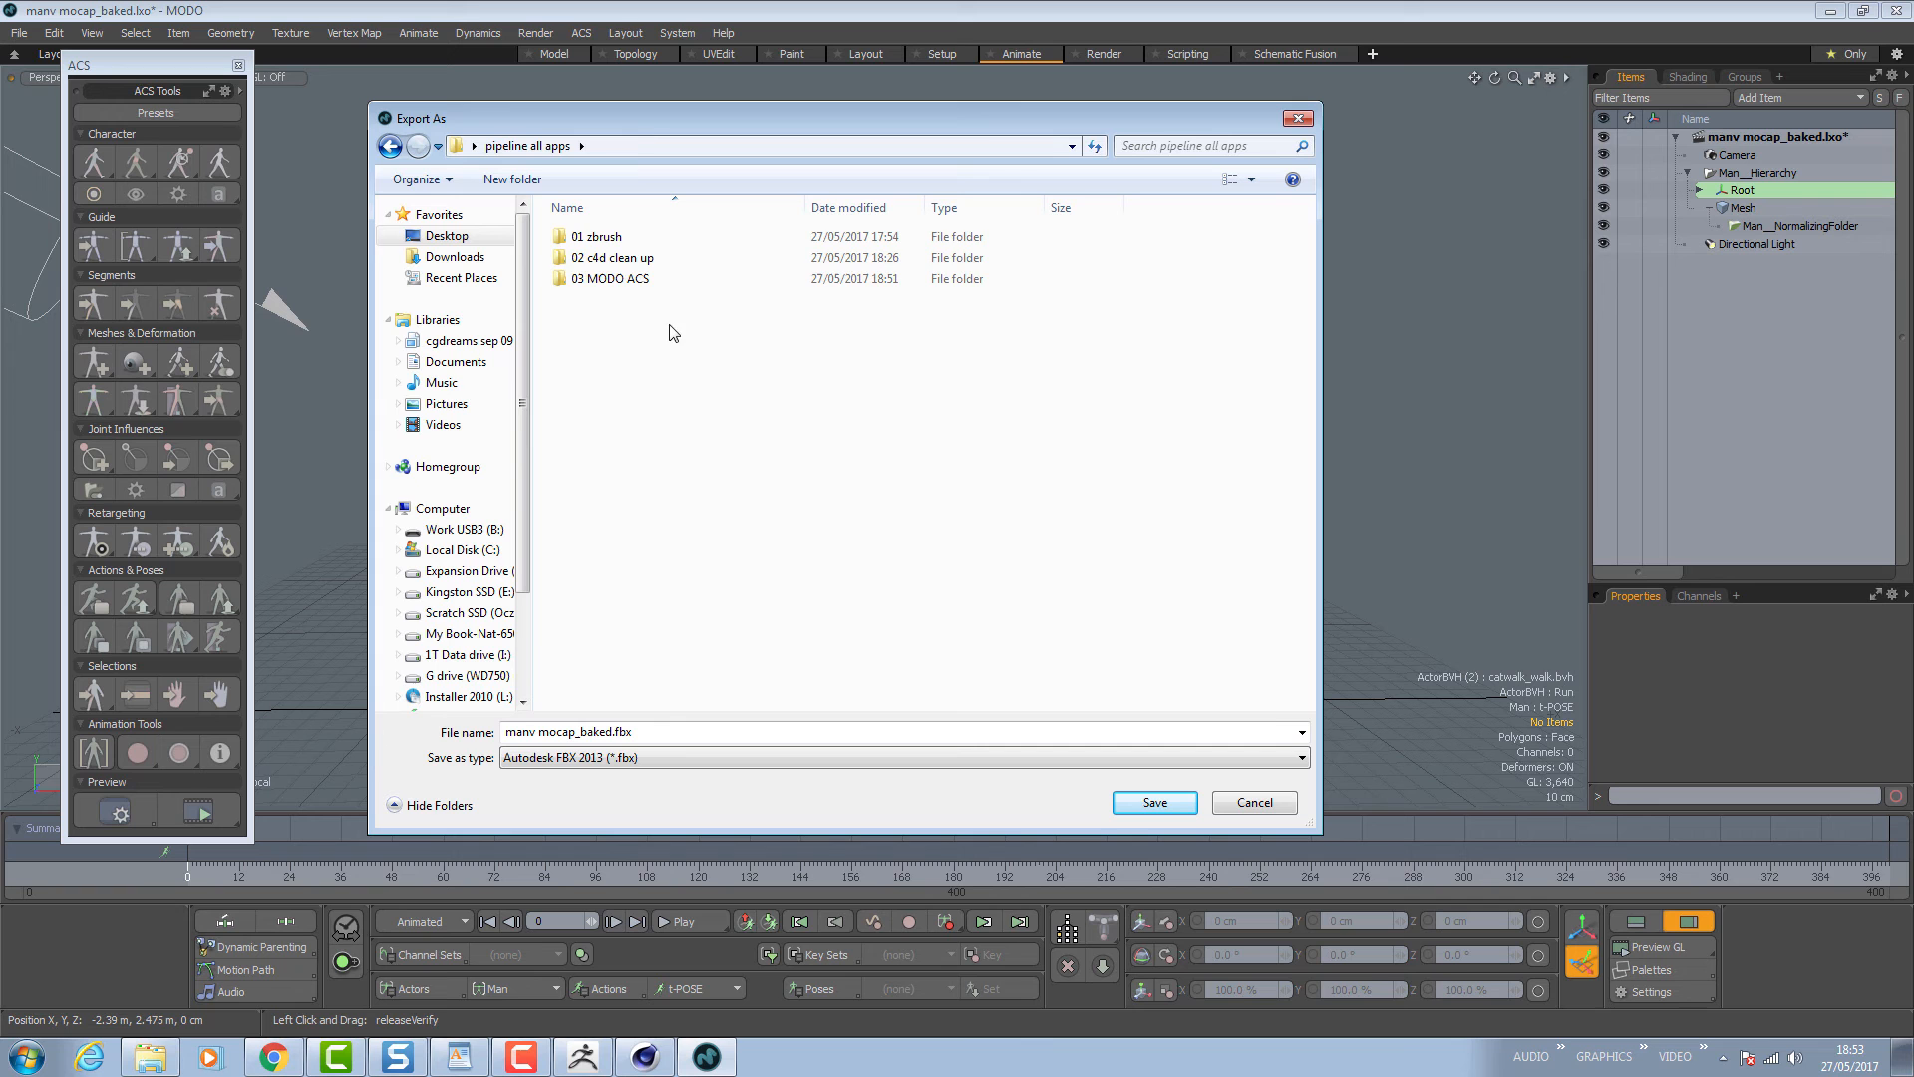
double_click(628, 283)
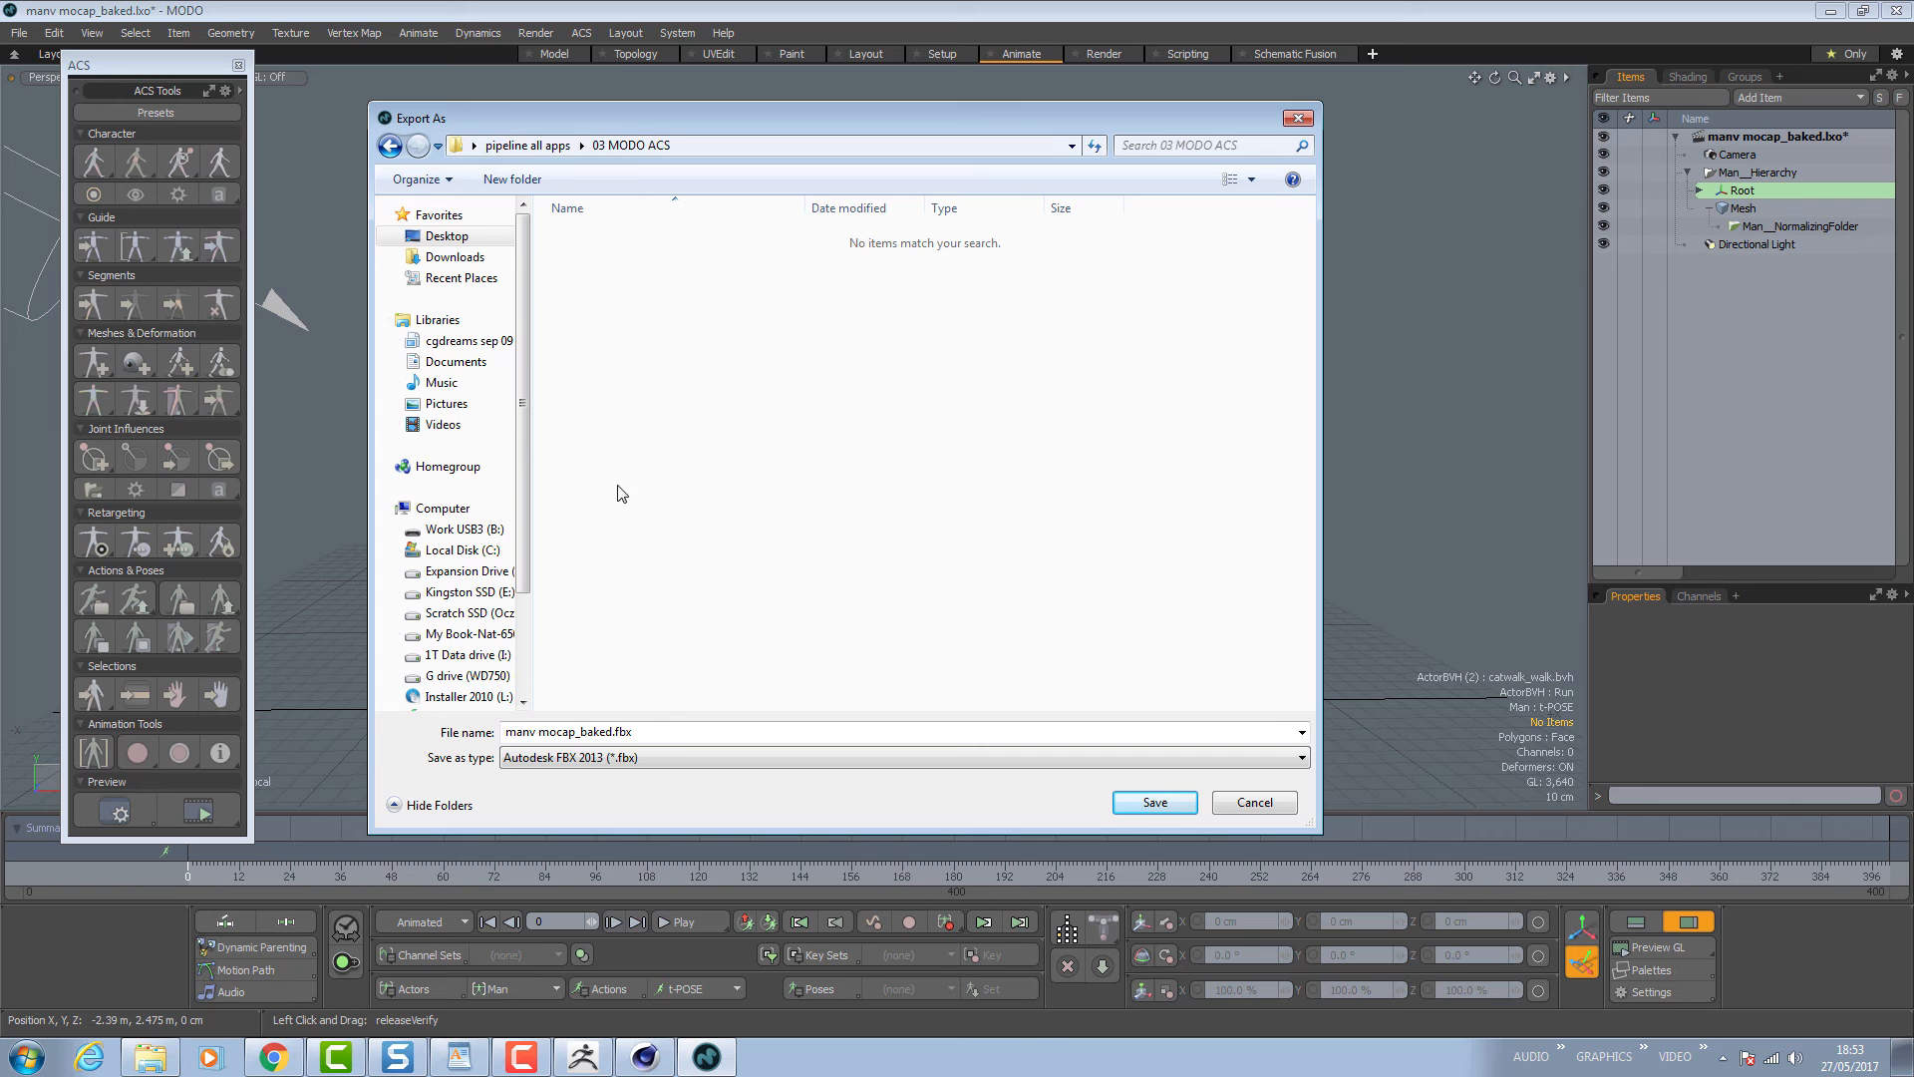
click(512, 178)
text(fb)
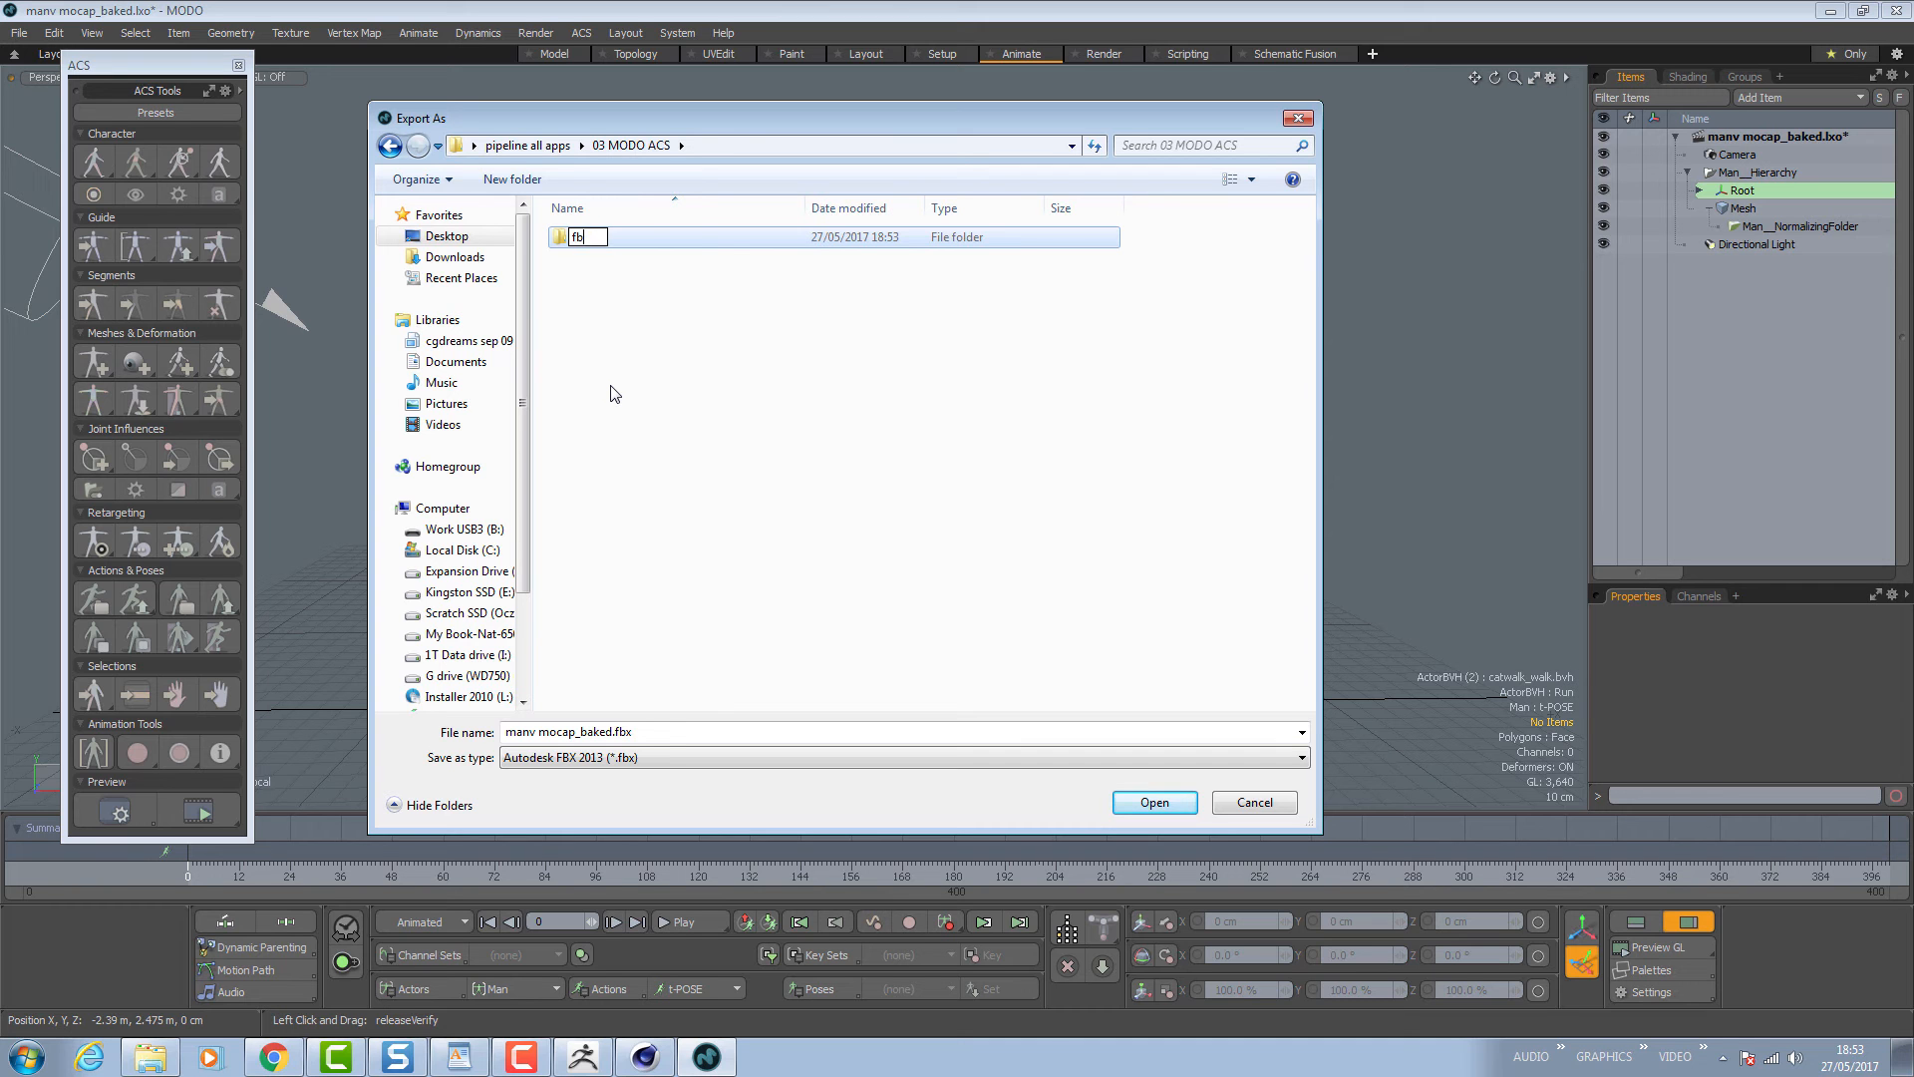
text(x mocaps)
key(Return)
key(Return)
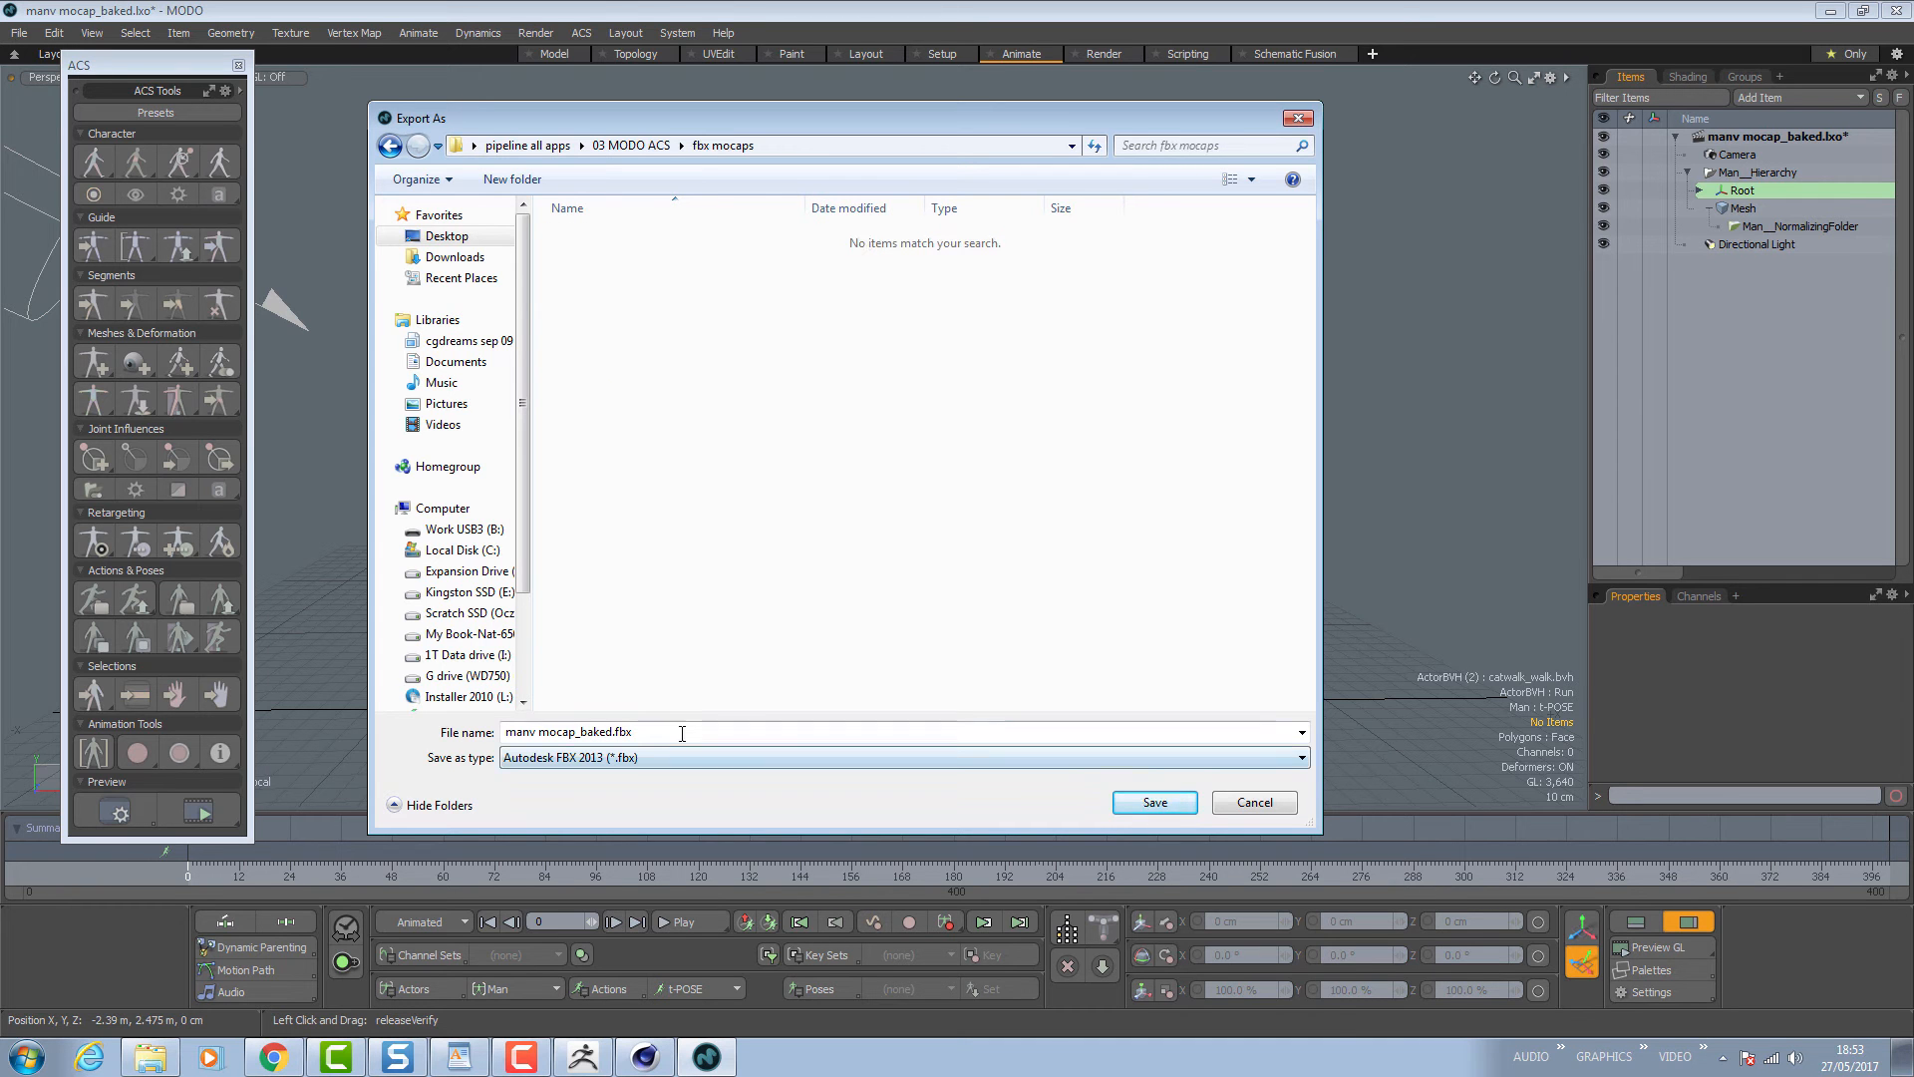
Name the FBX file Tpose and export the T-pose character.
click(683, 734)
text(Tpose)
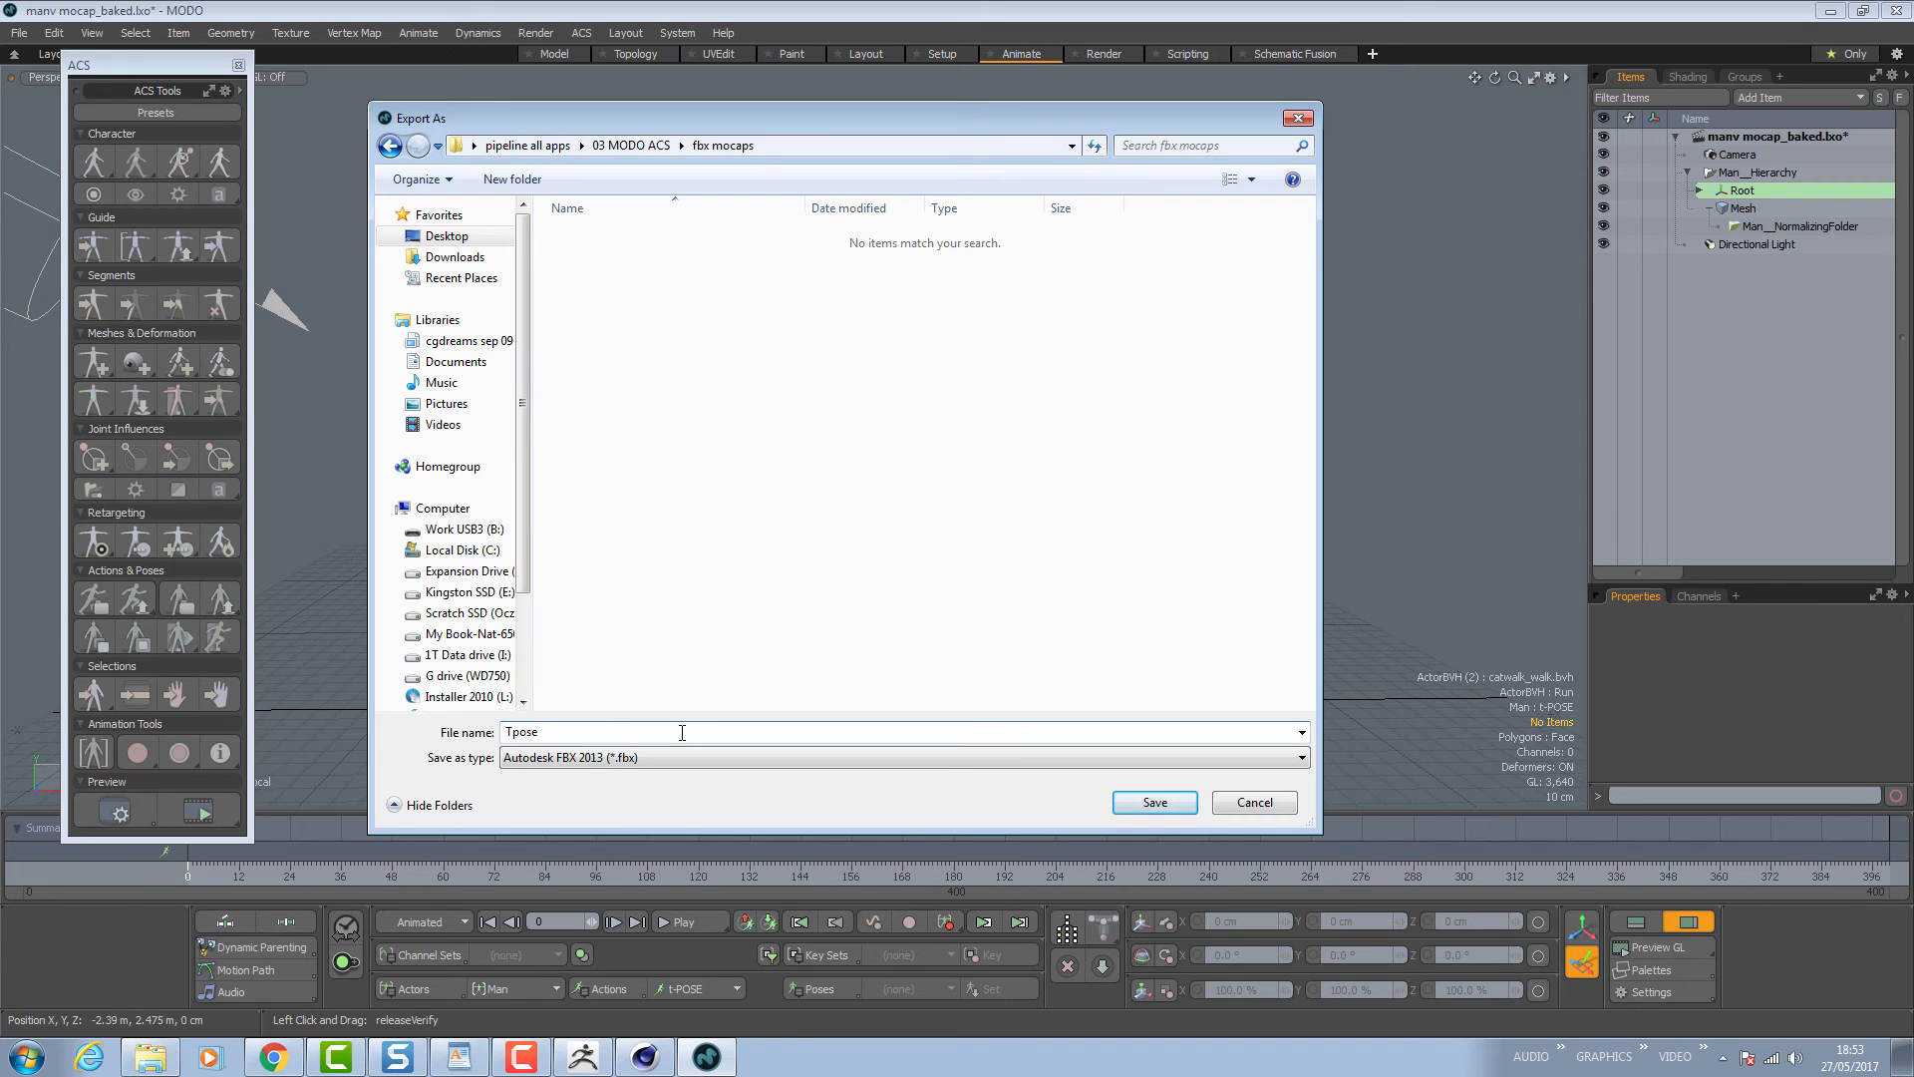
key(Return)
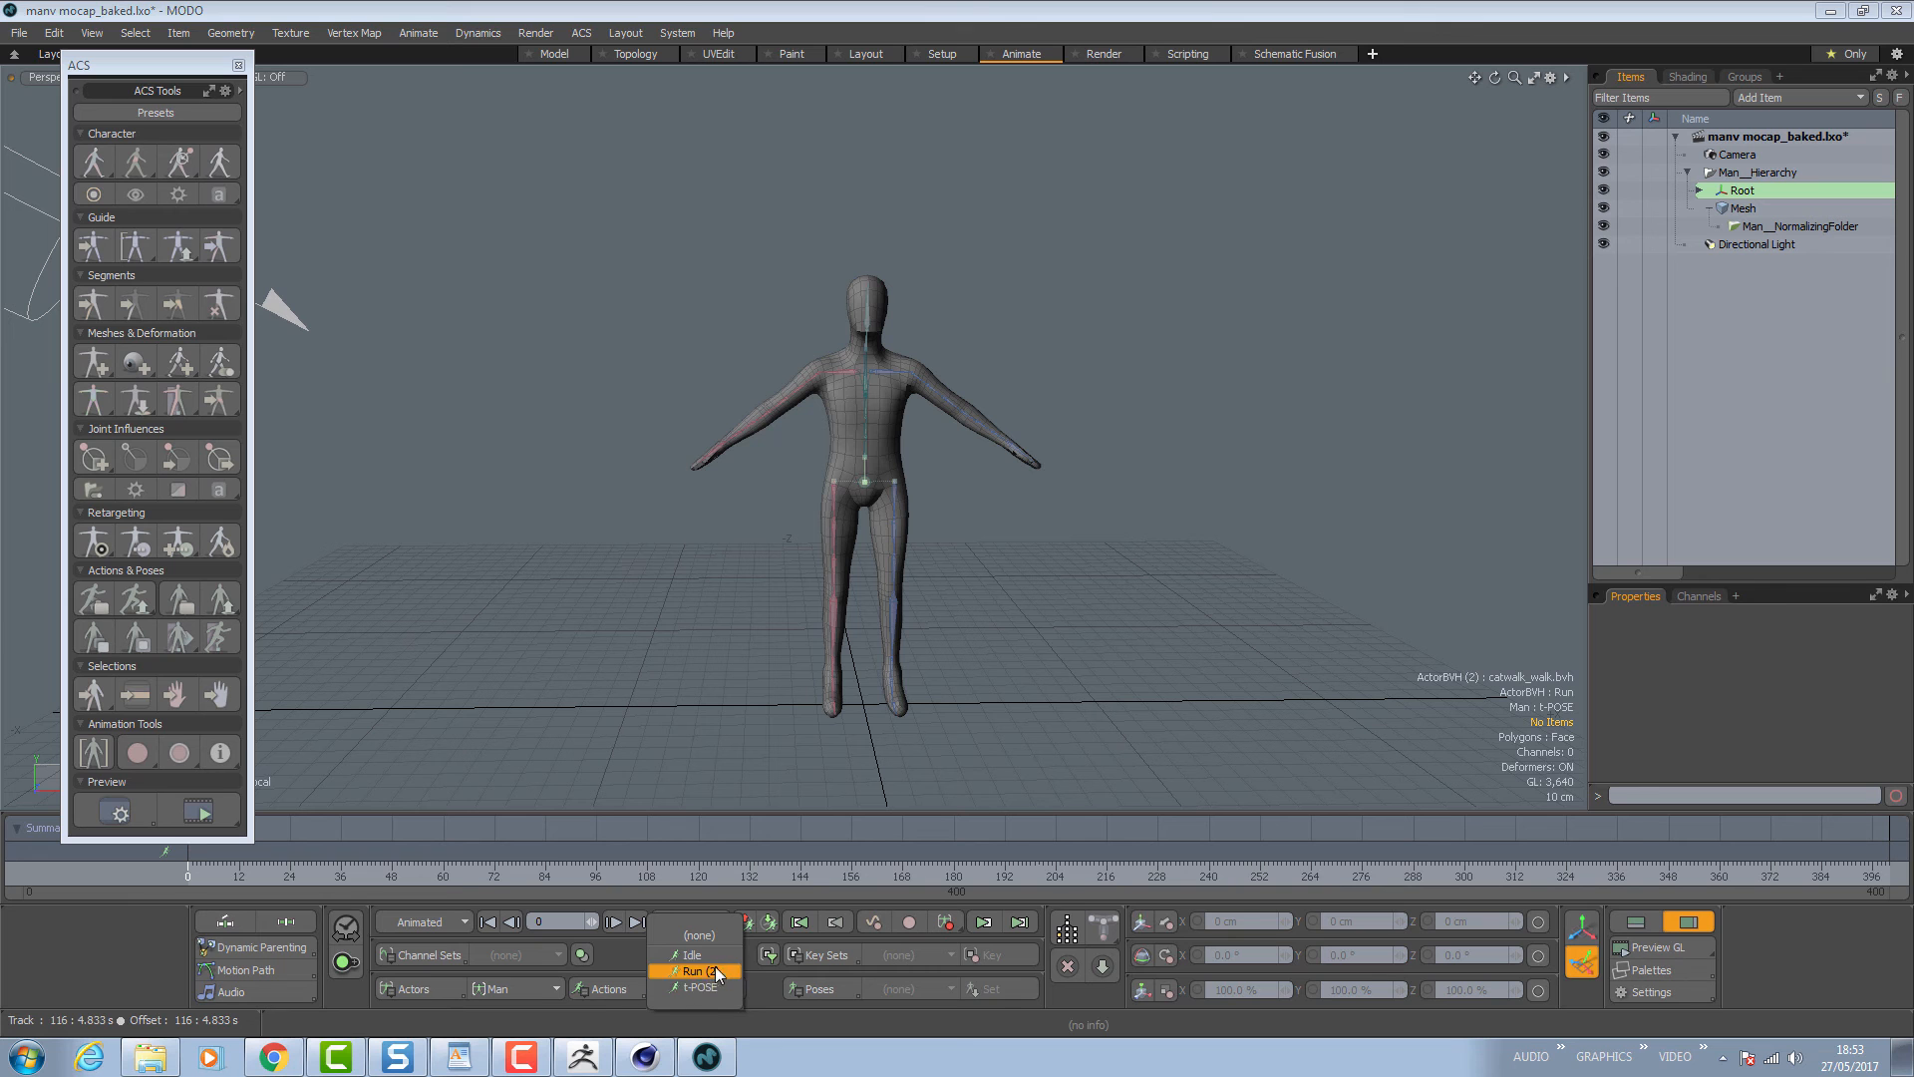
With the Idle action active, export the character as an FBX named Idle in the fbx mocaps folder.
click(19, 33)
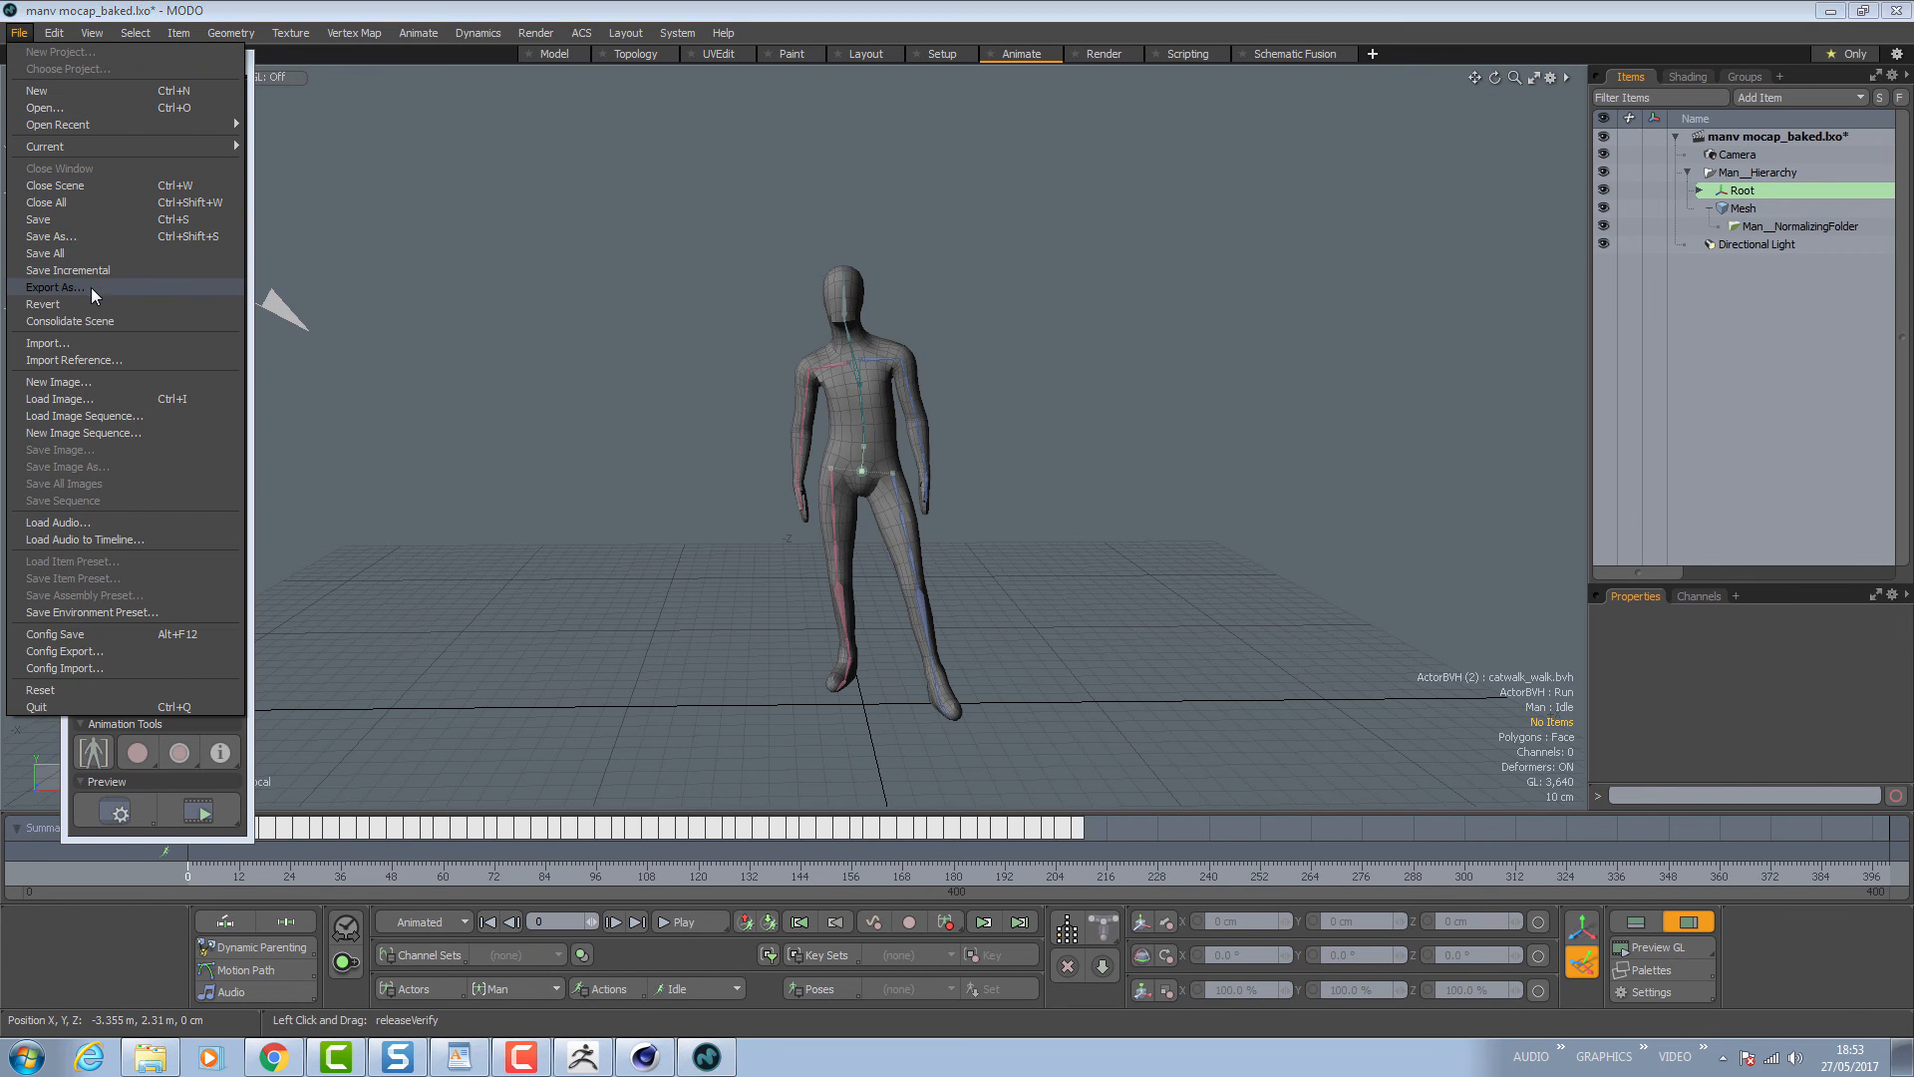
click(92, 286)
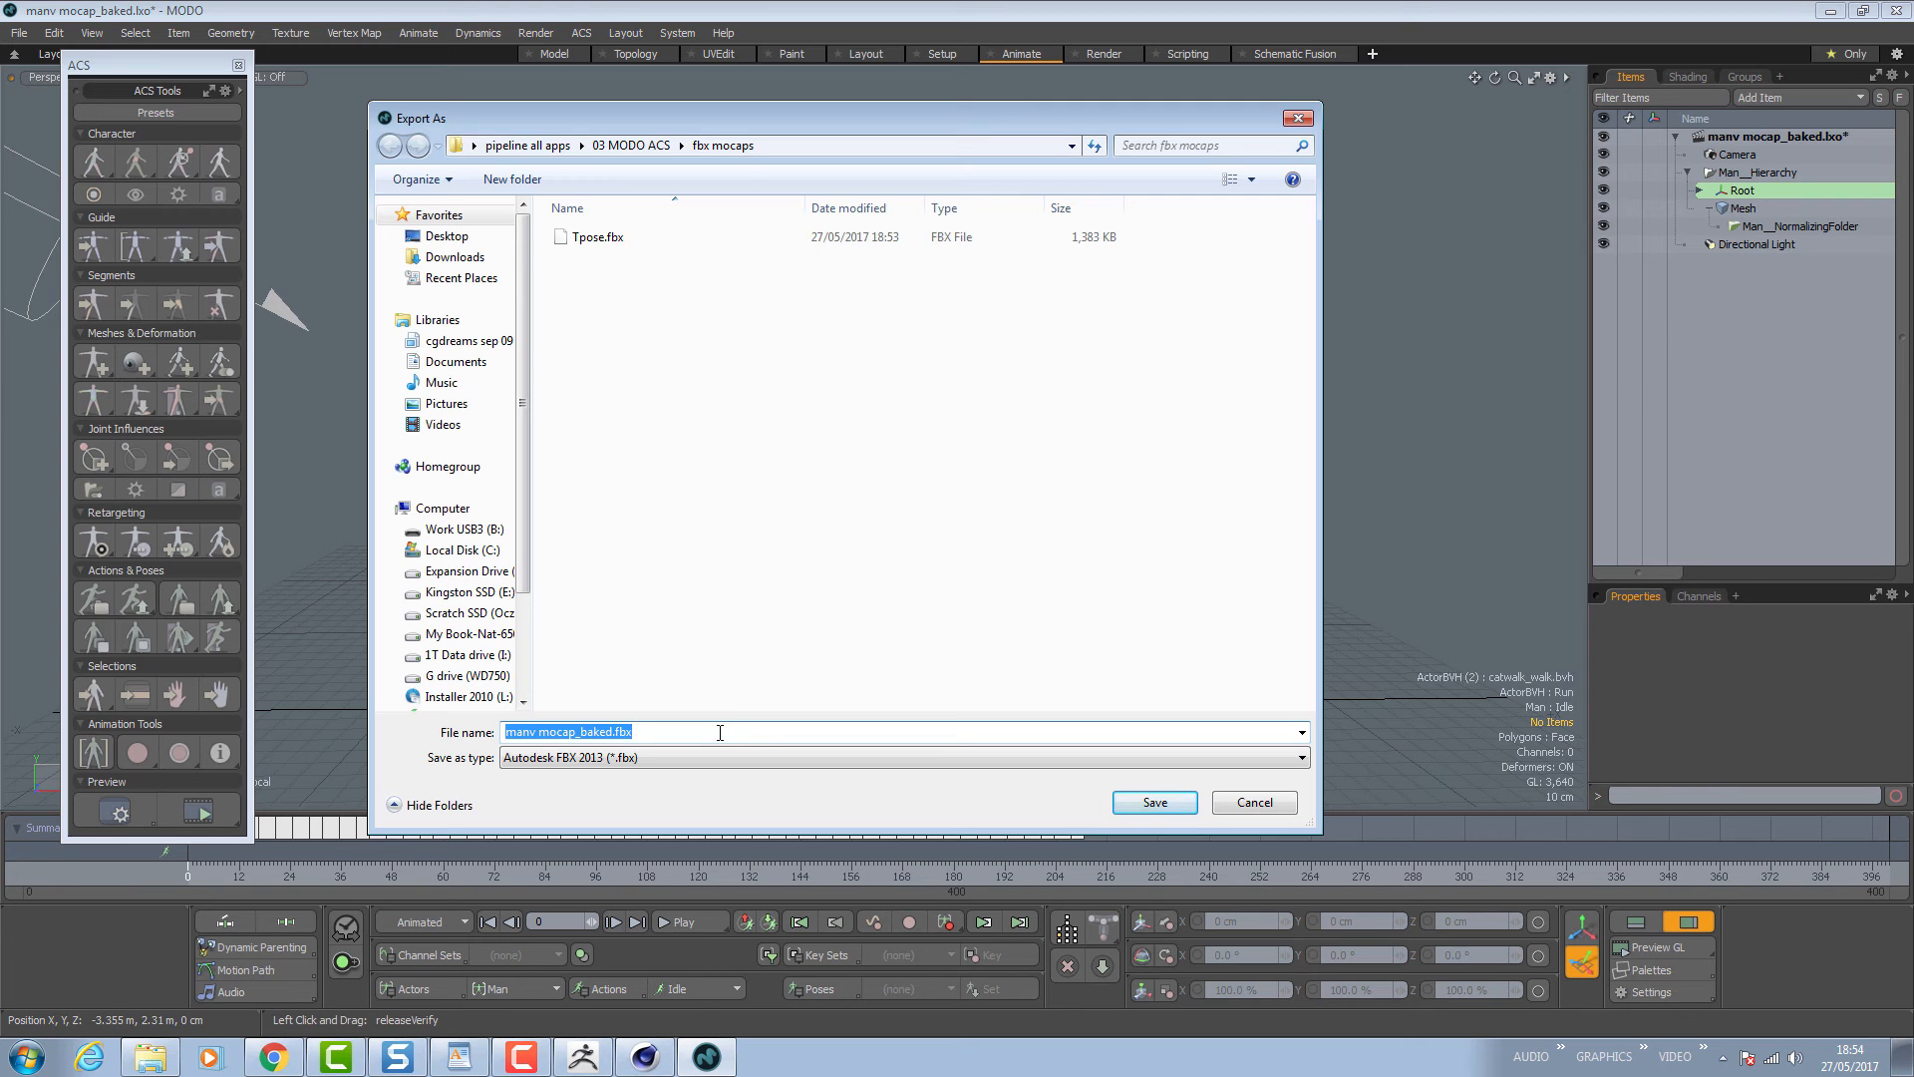
text(Idle)
click(1180, 802)
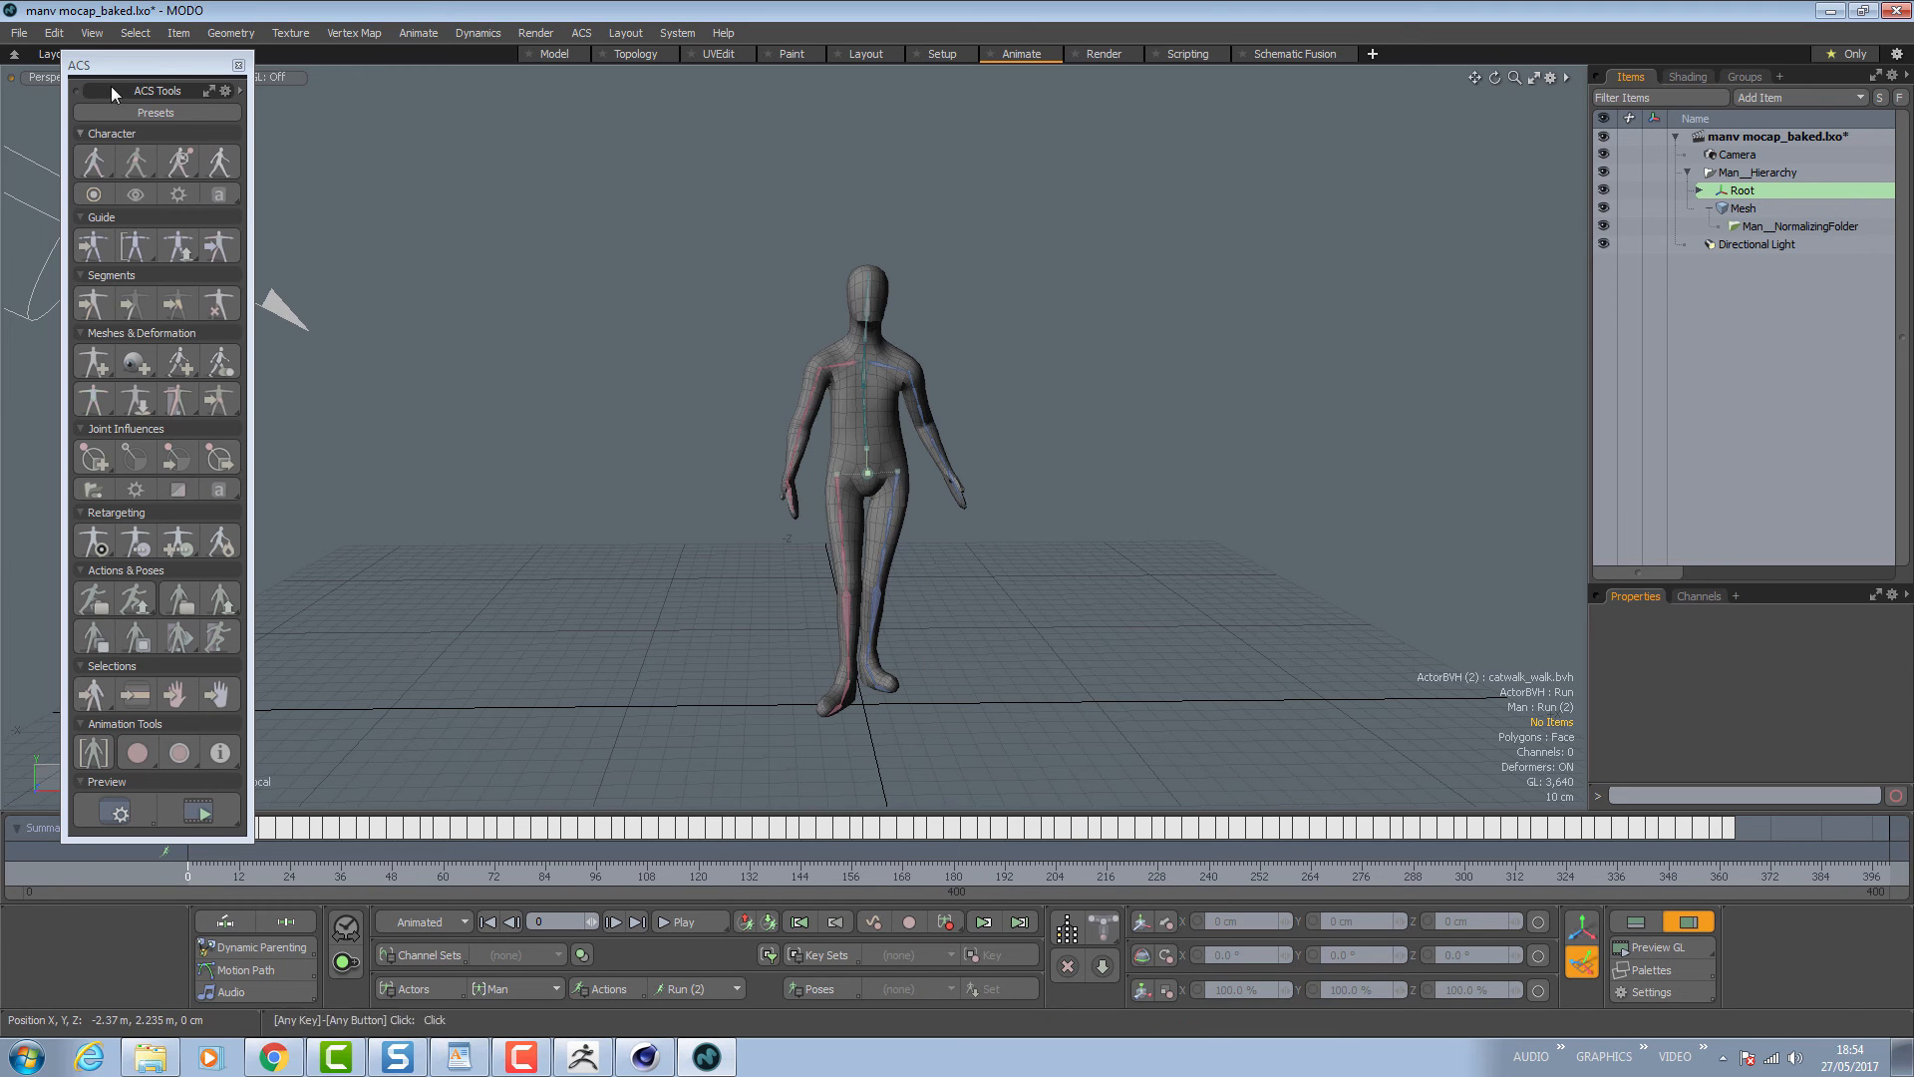
With the Run (2) action active, export the character as an FBX named walk, and save the baked scene.
click(19, 34)
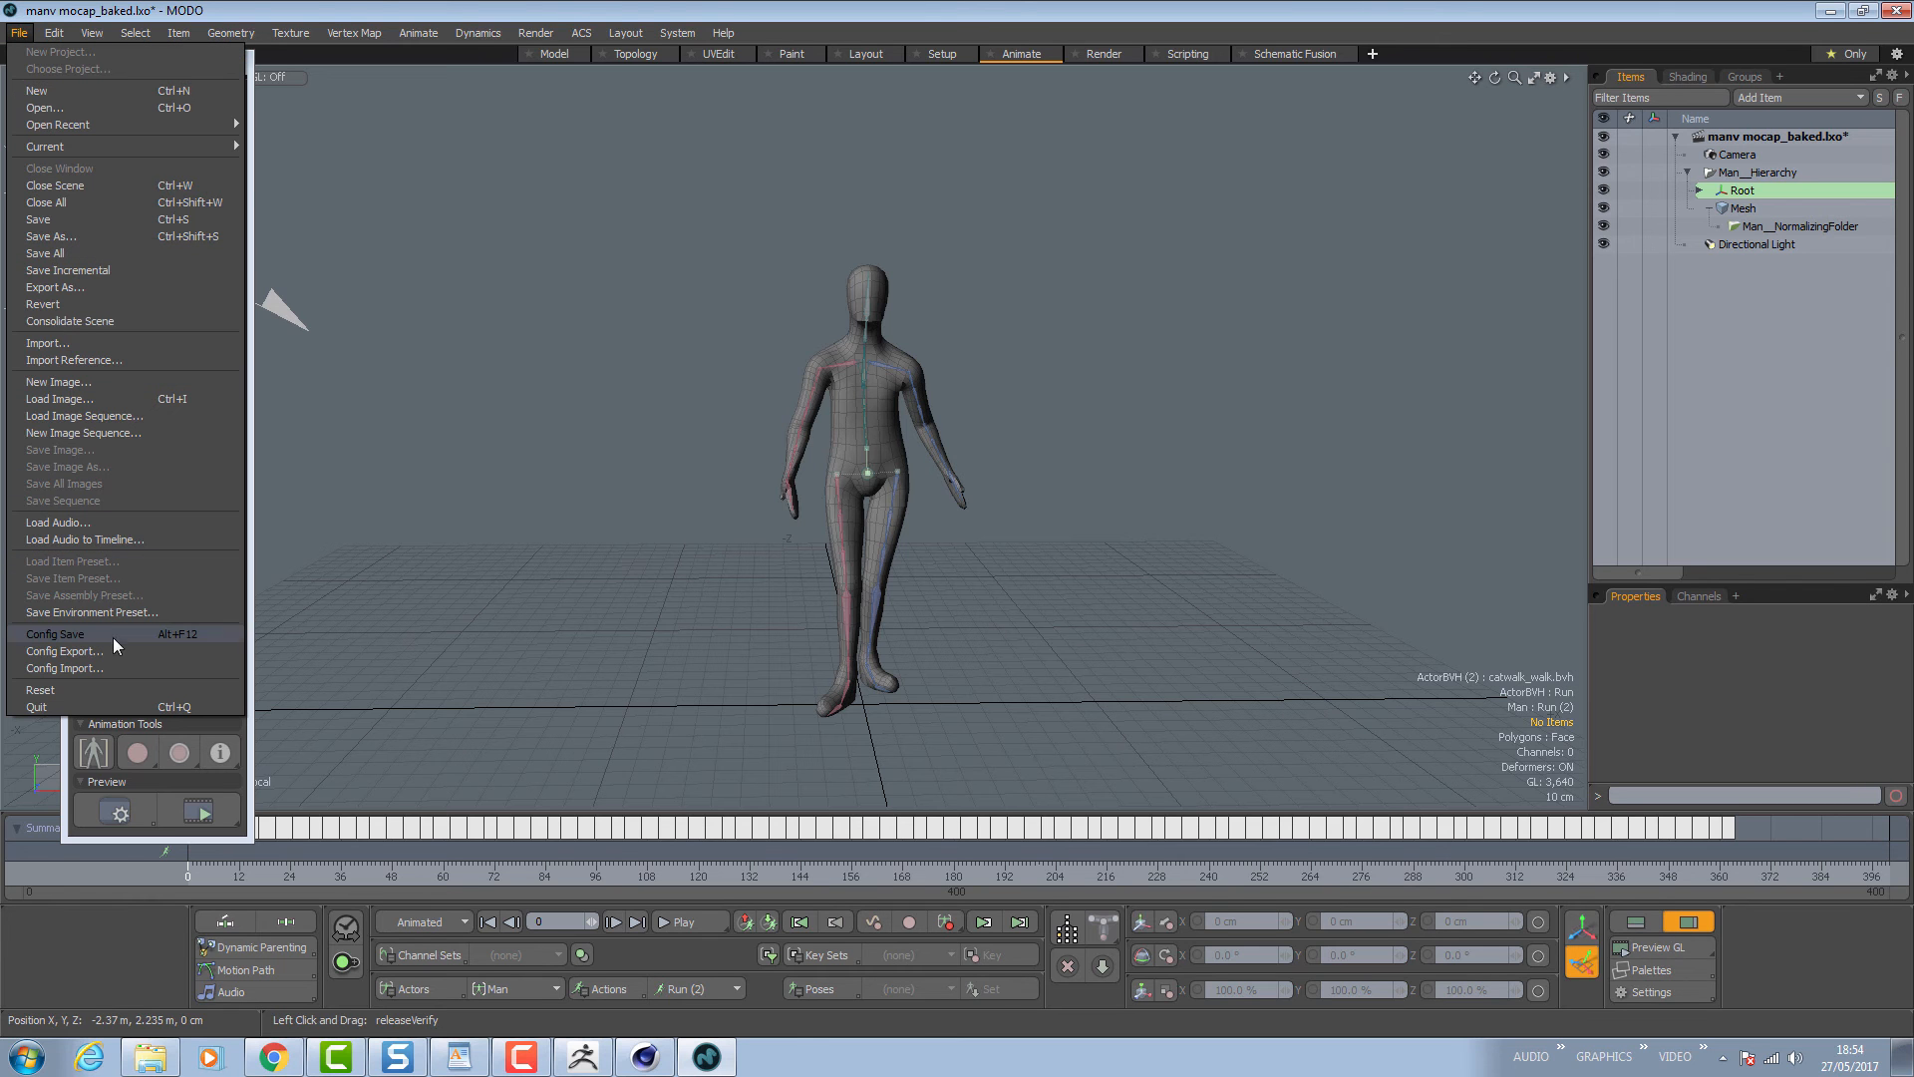
click(123, 290)
text(walk)
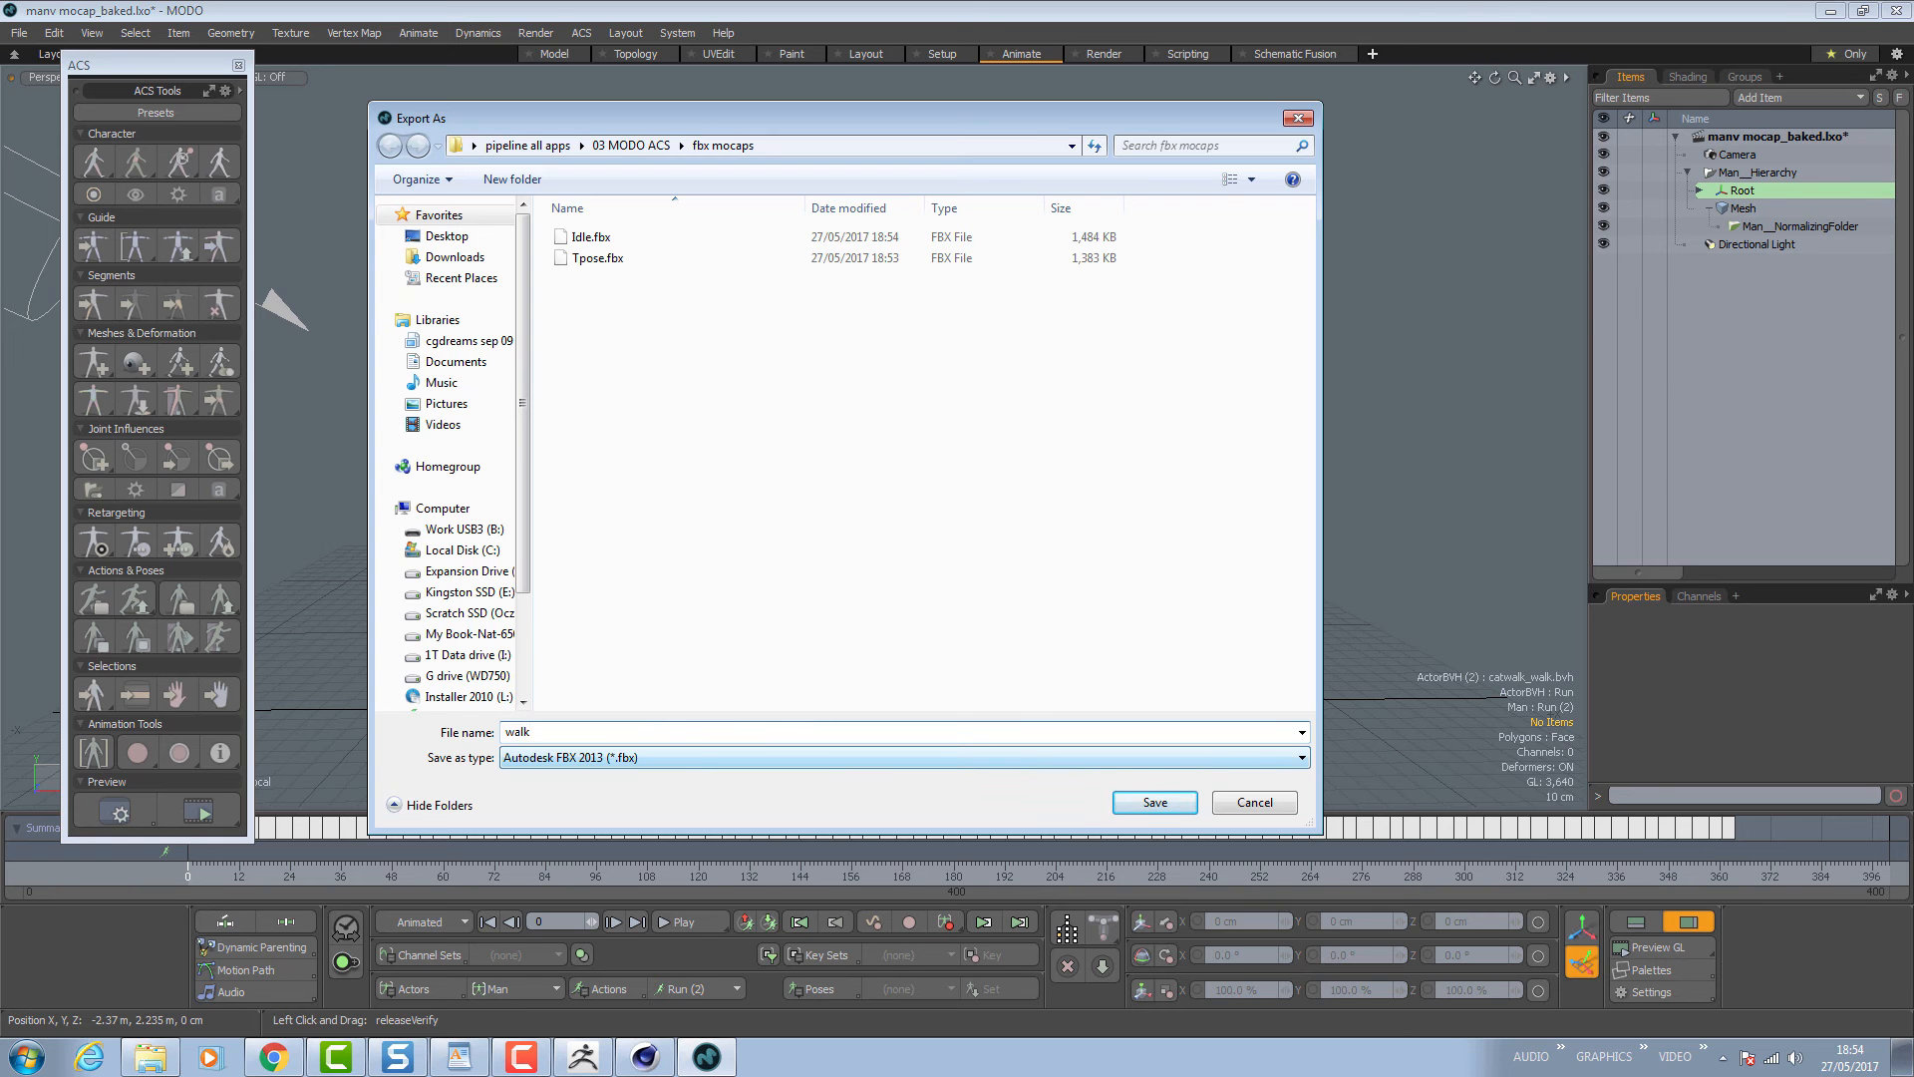
click(1159, 802)
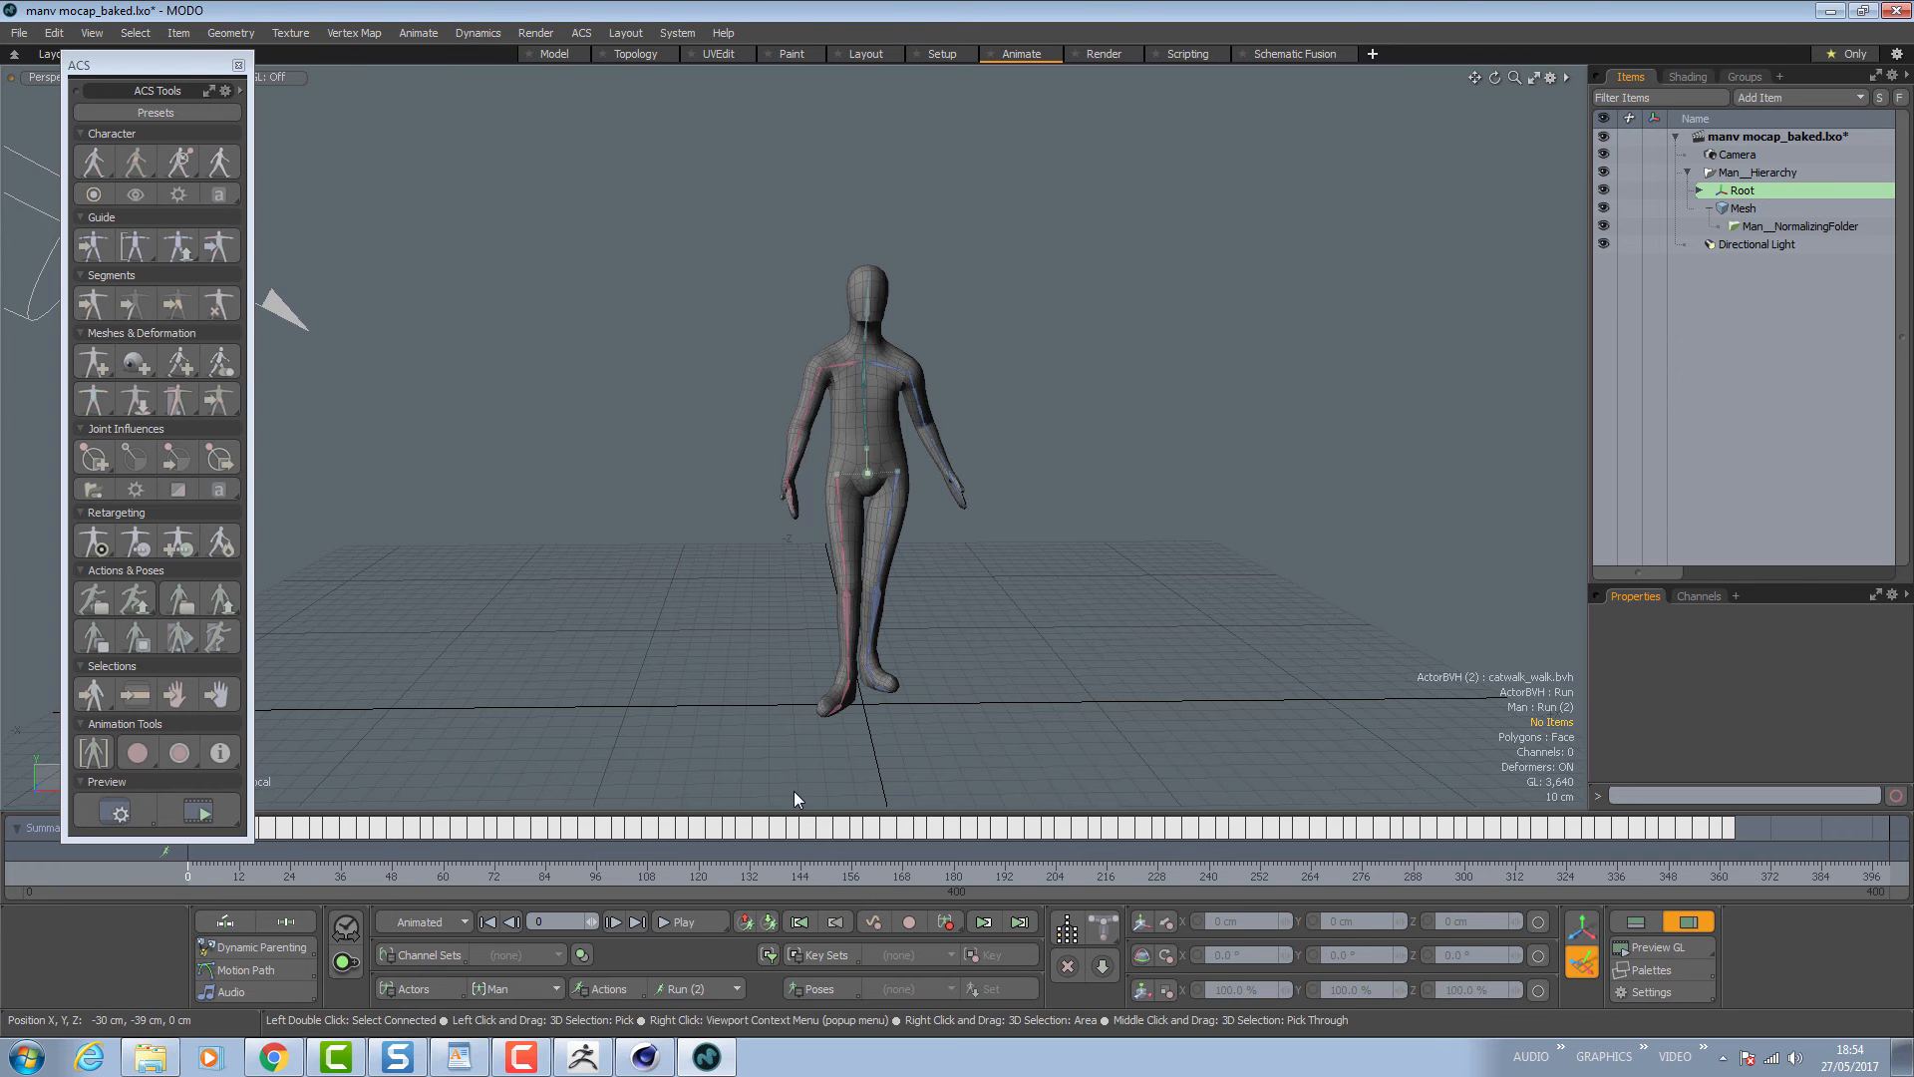
key(ctrl)
key(ctrl+s)
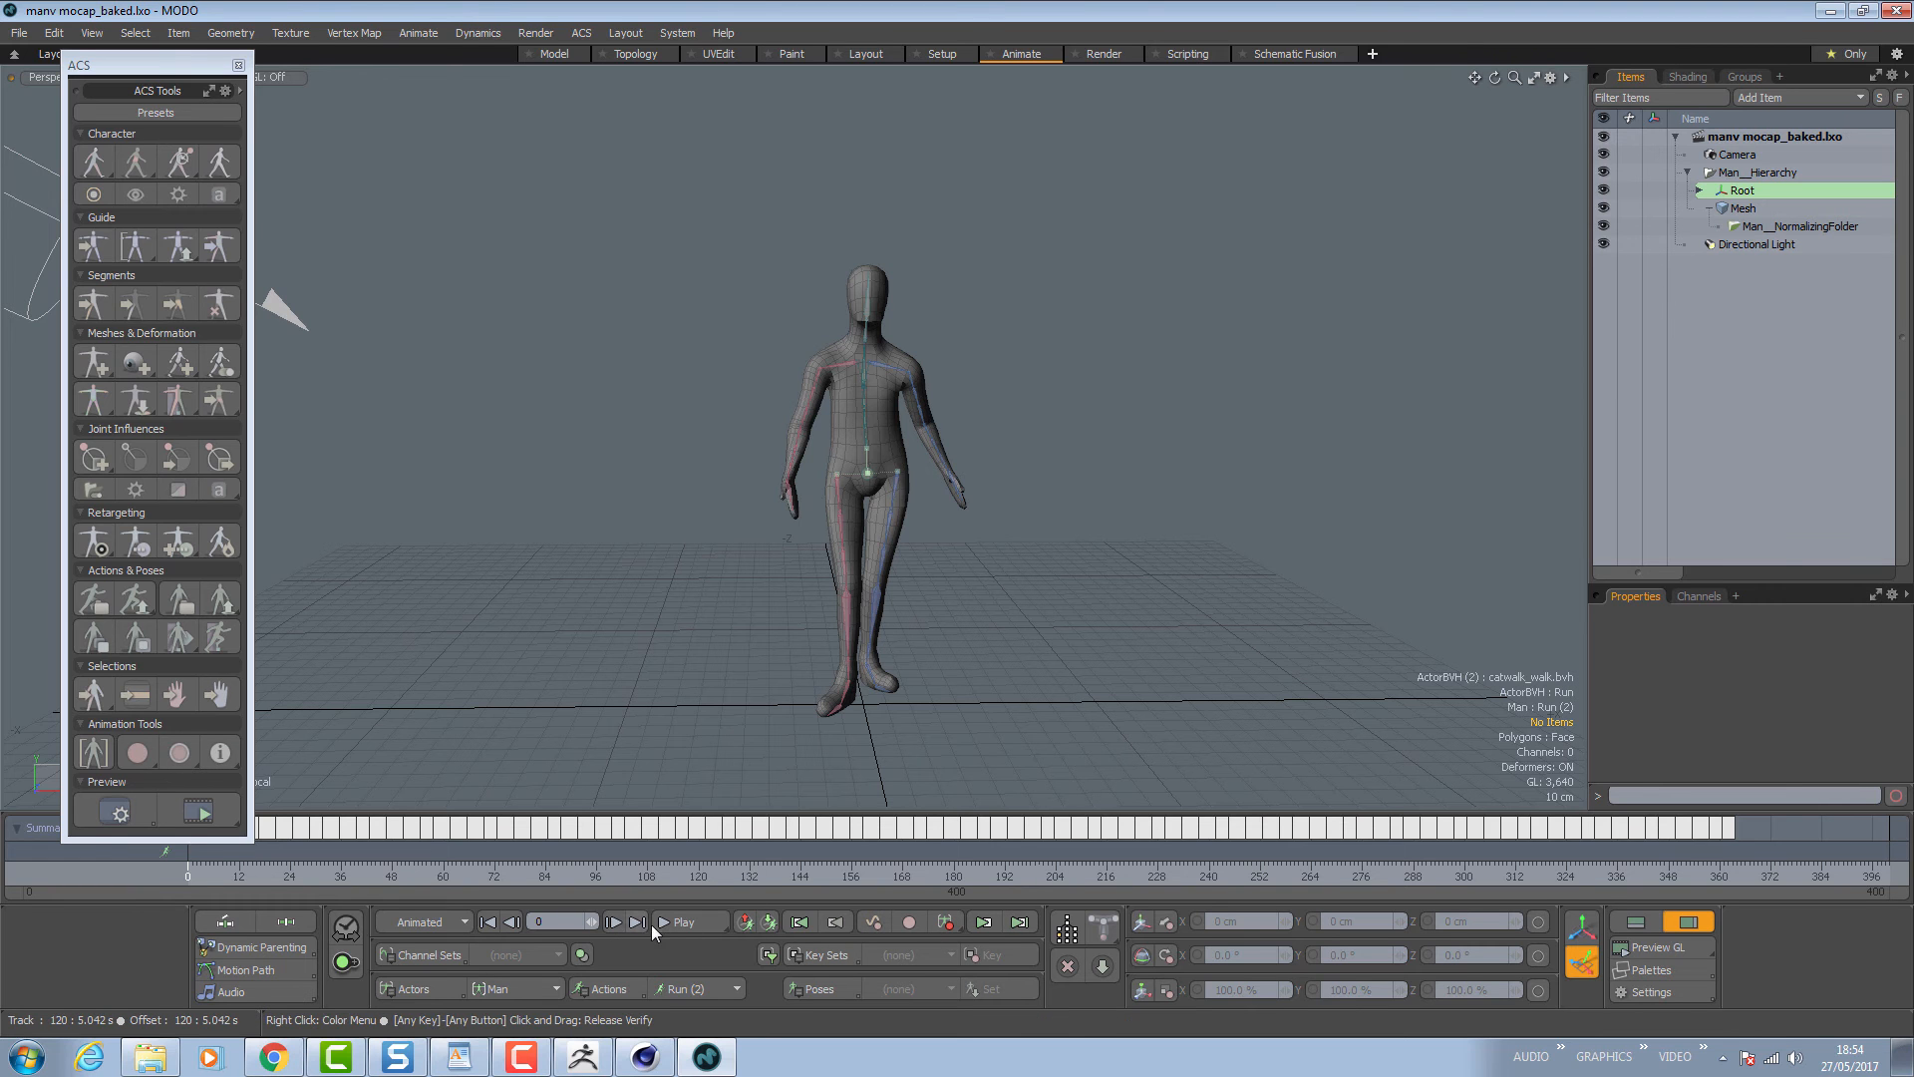
Play back the baked walk and review the character's motion from the front and from an angled side view.
click(688, 923)
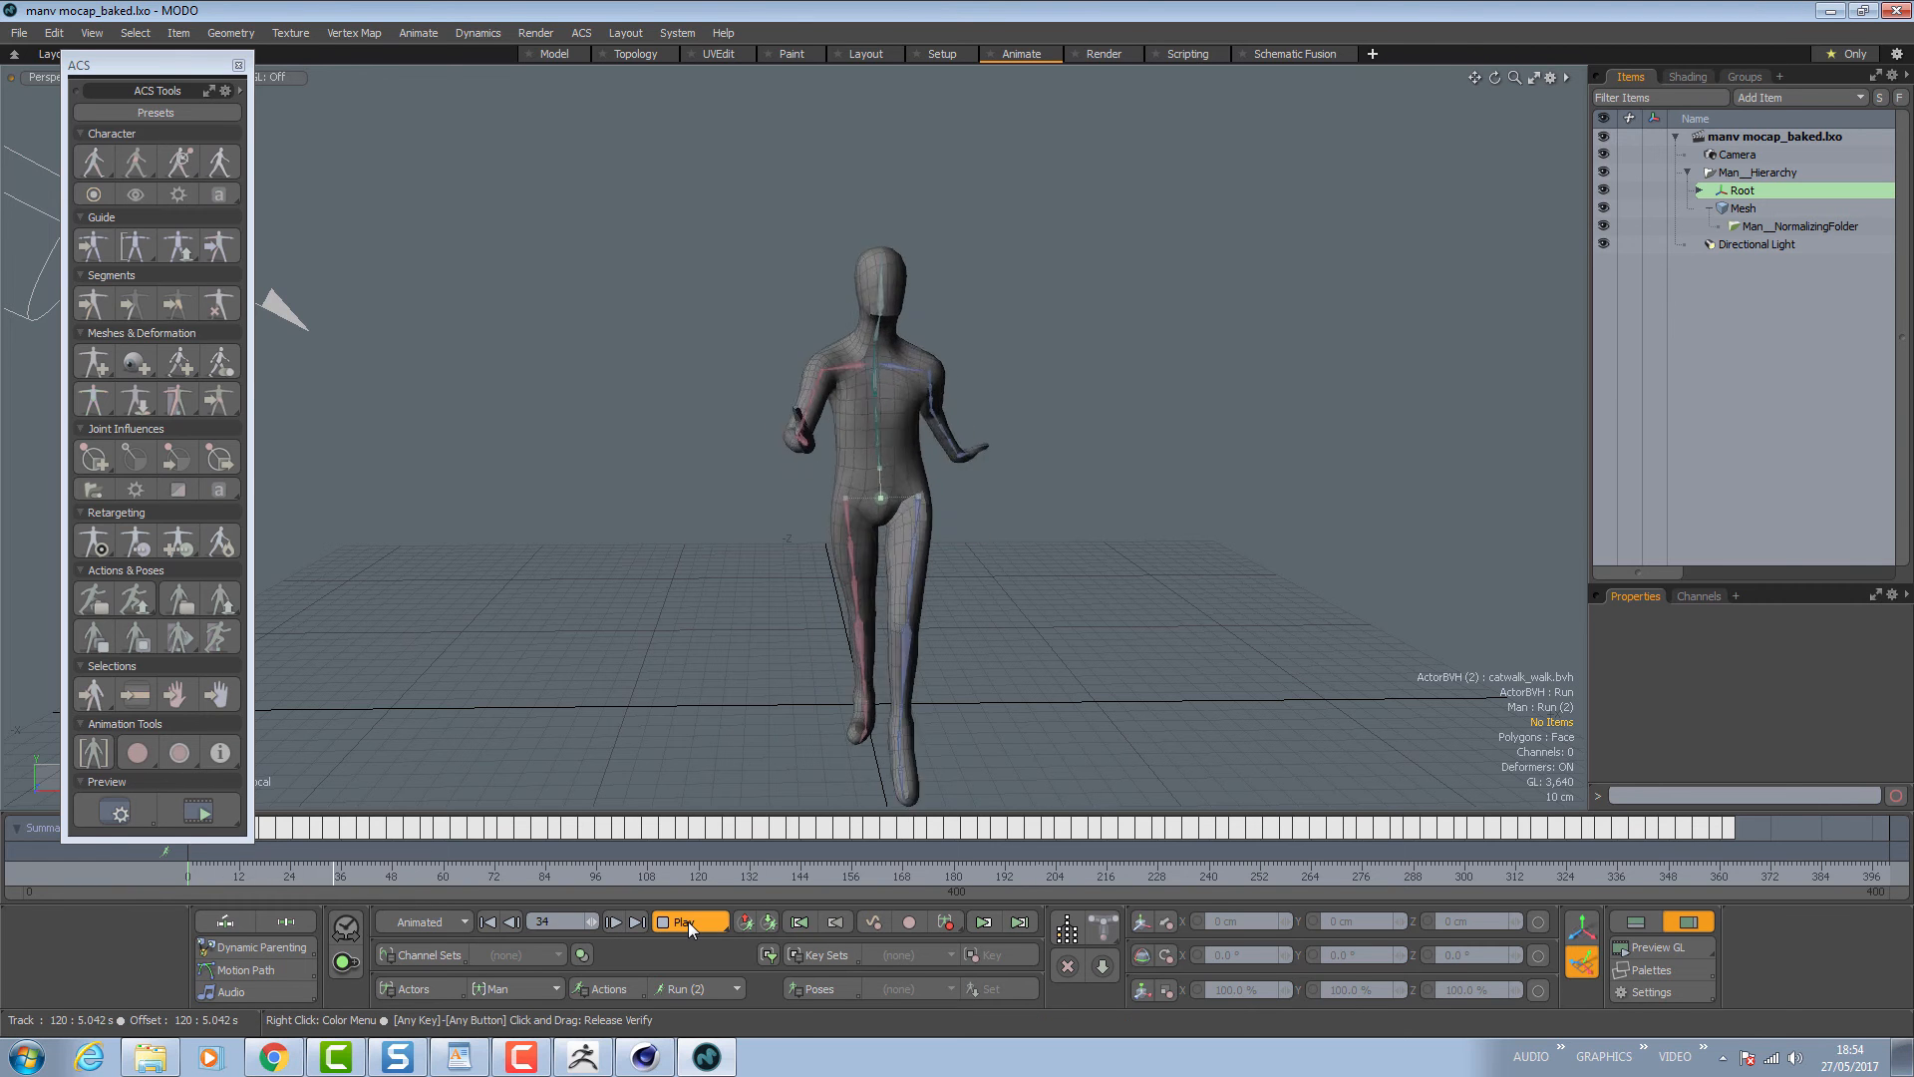
click(688, 921)
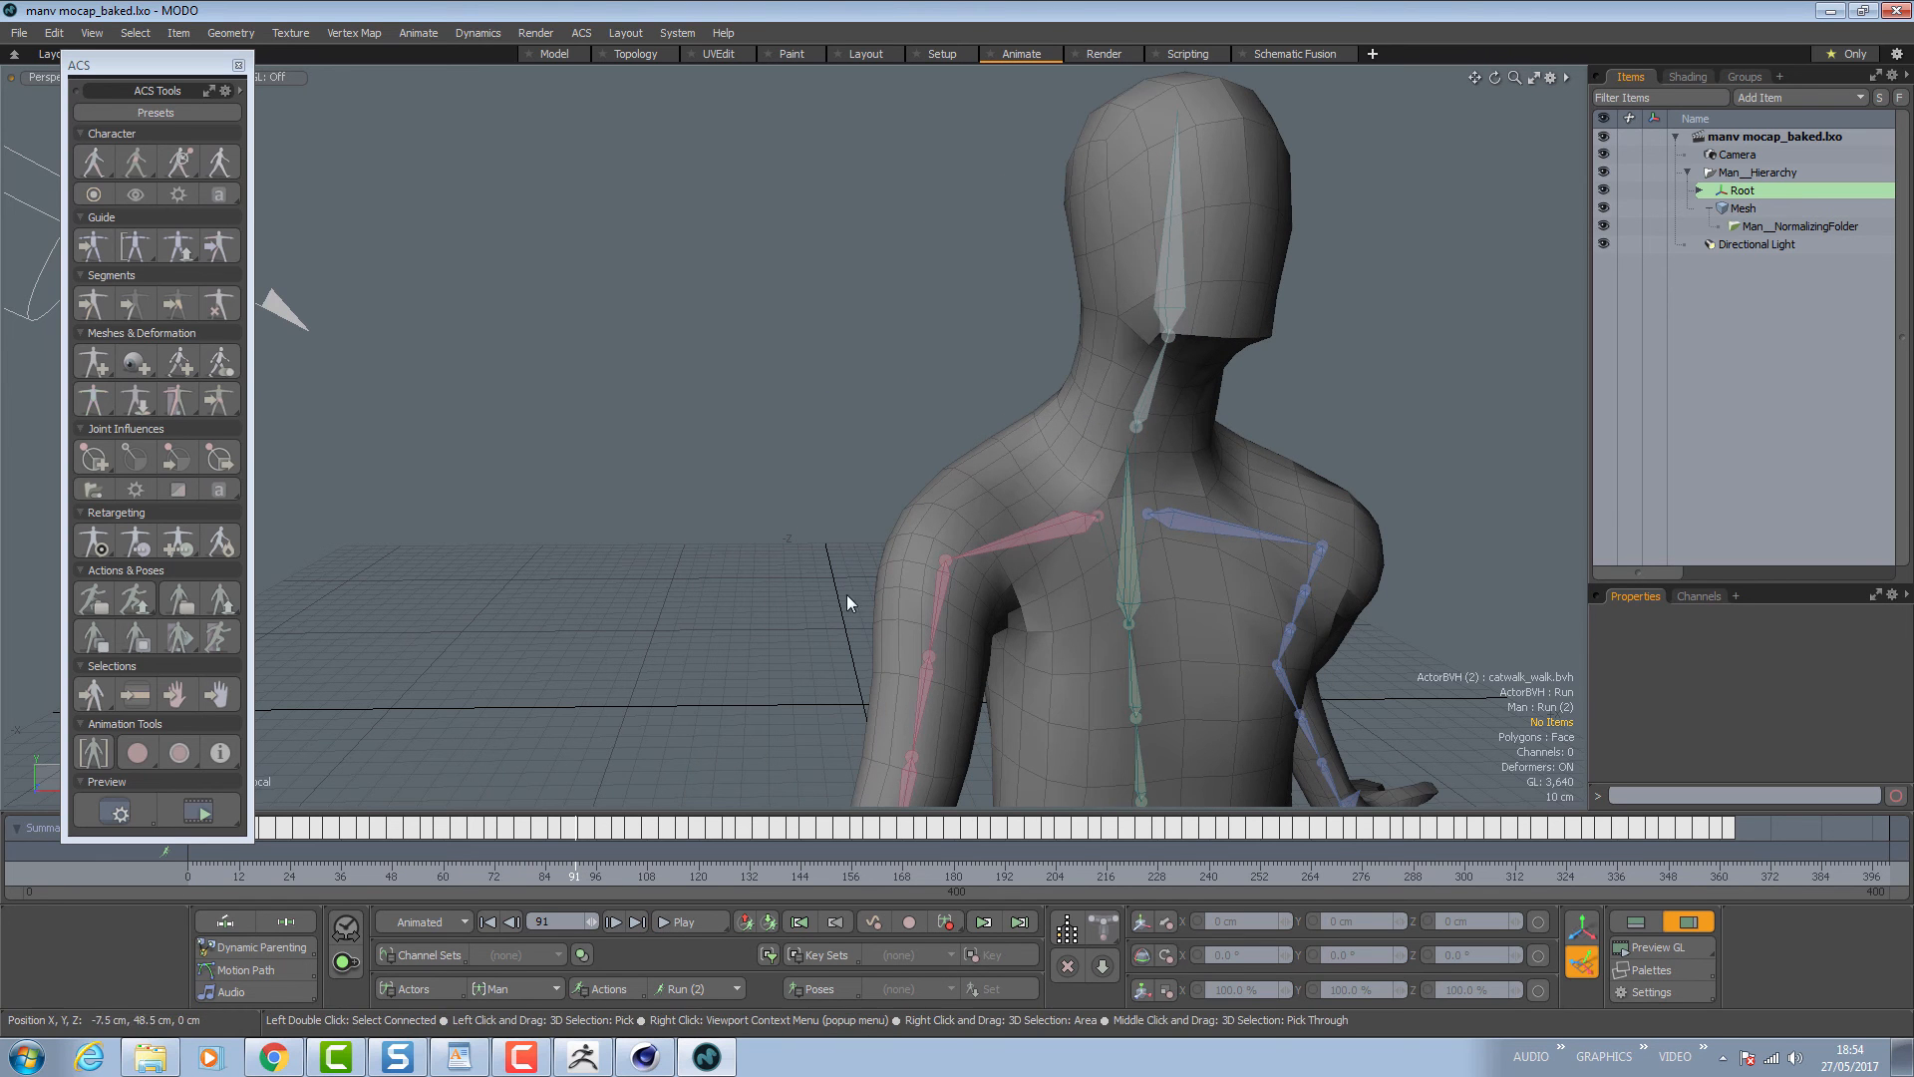
ctrl+alt+drag(952, 555, 1023, 445)
click(708, 925)
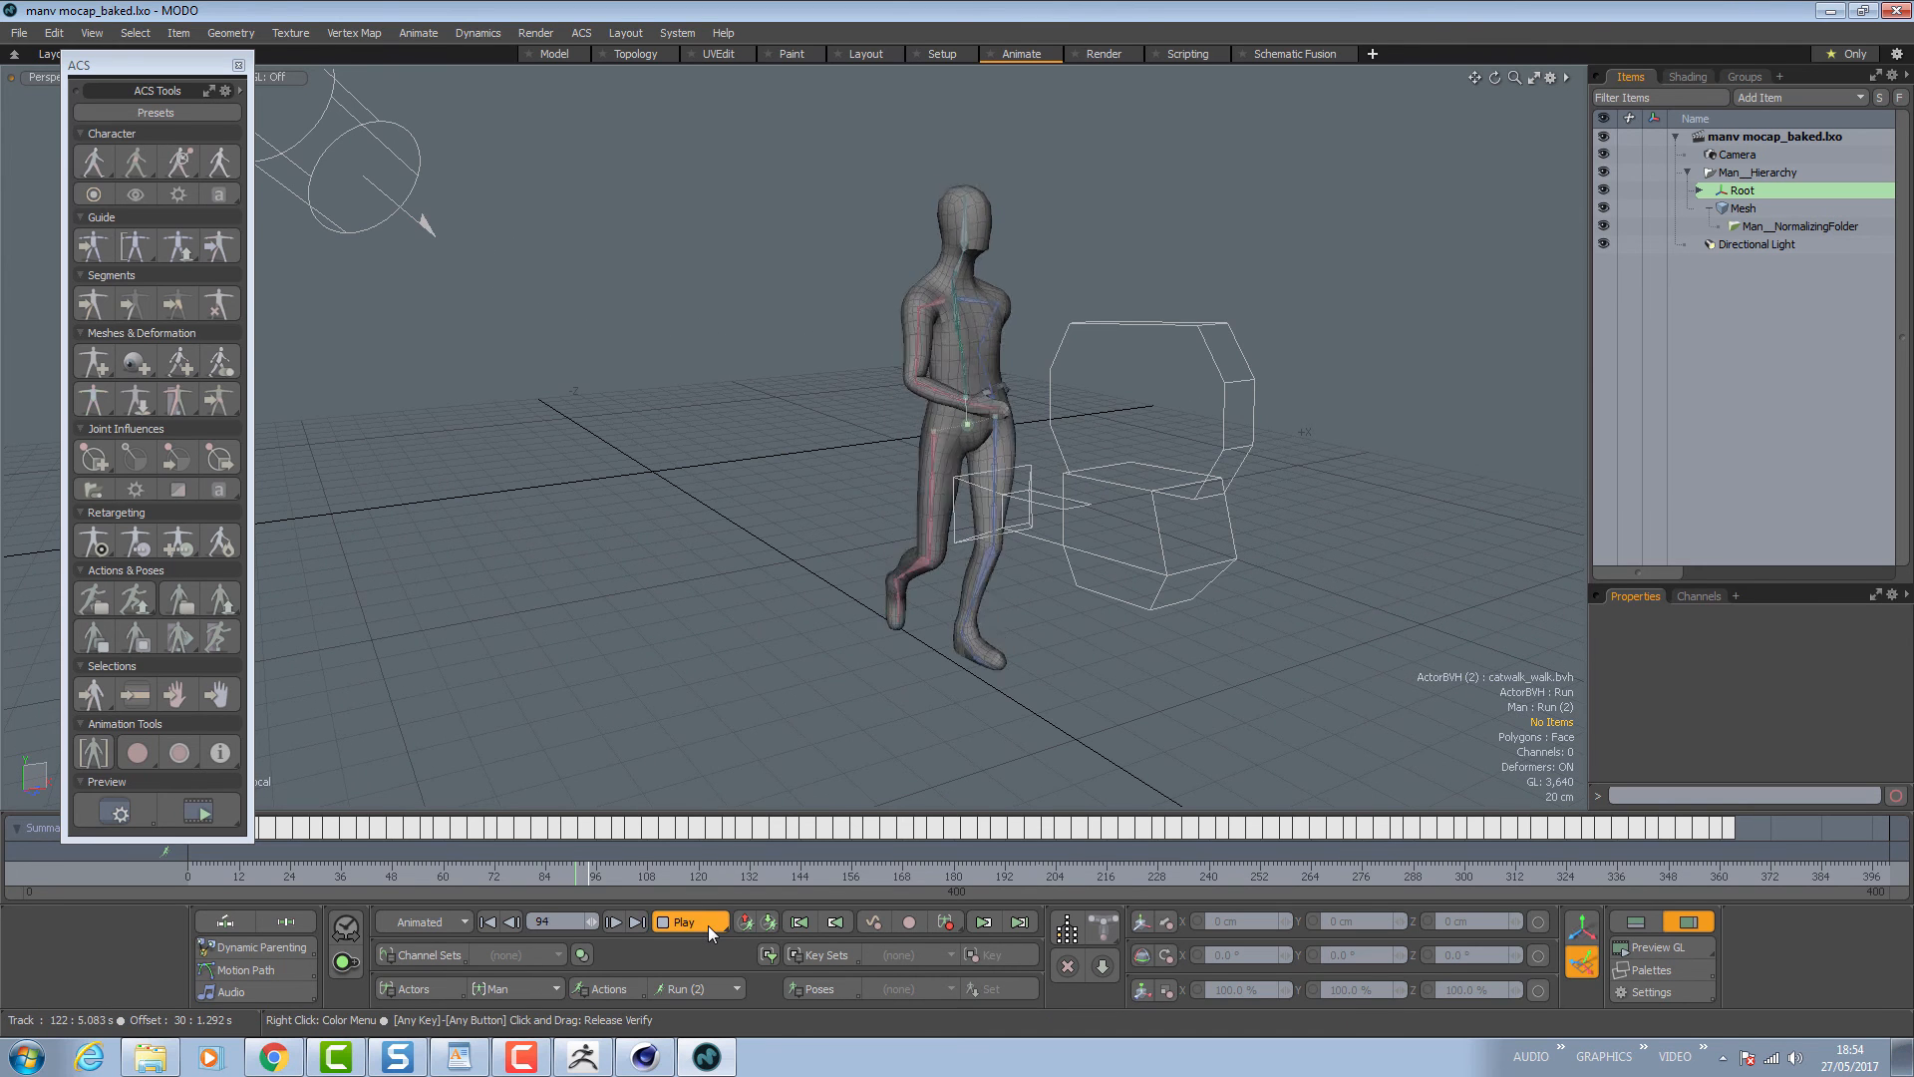
Scrub the walk up close in the baked scene and in manv mocap, examining the arms and hands against the body.
click(708, 925)
key(super)
alt+drag(1342, 630, 1106, 417)
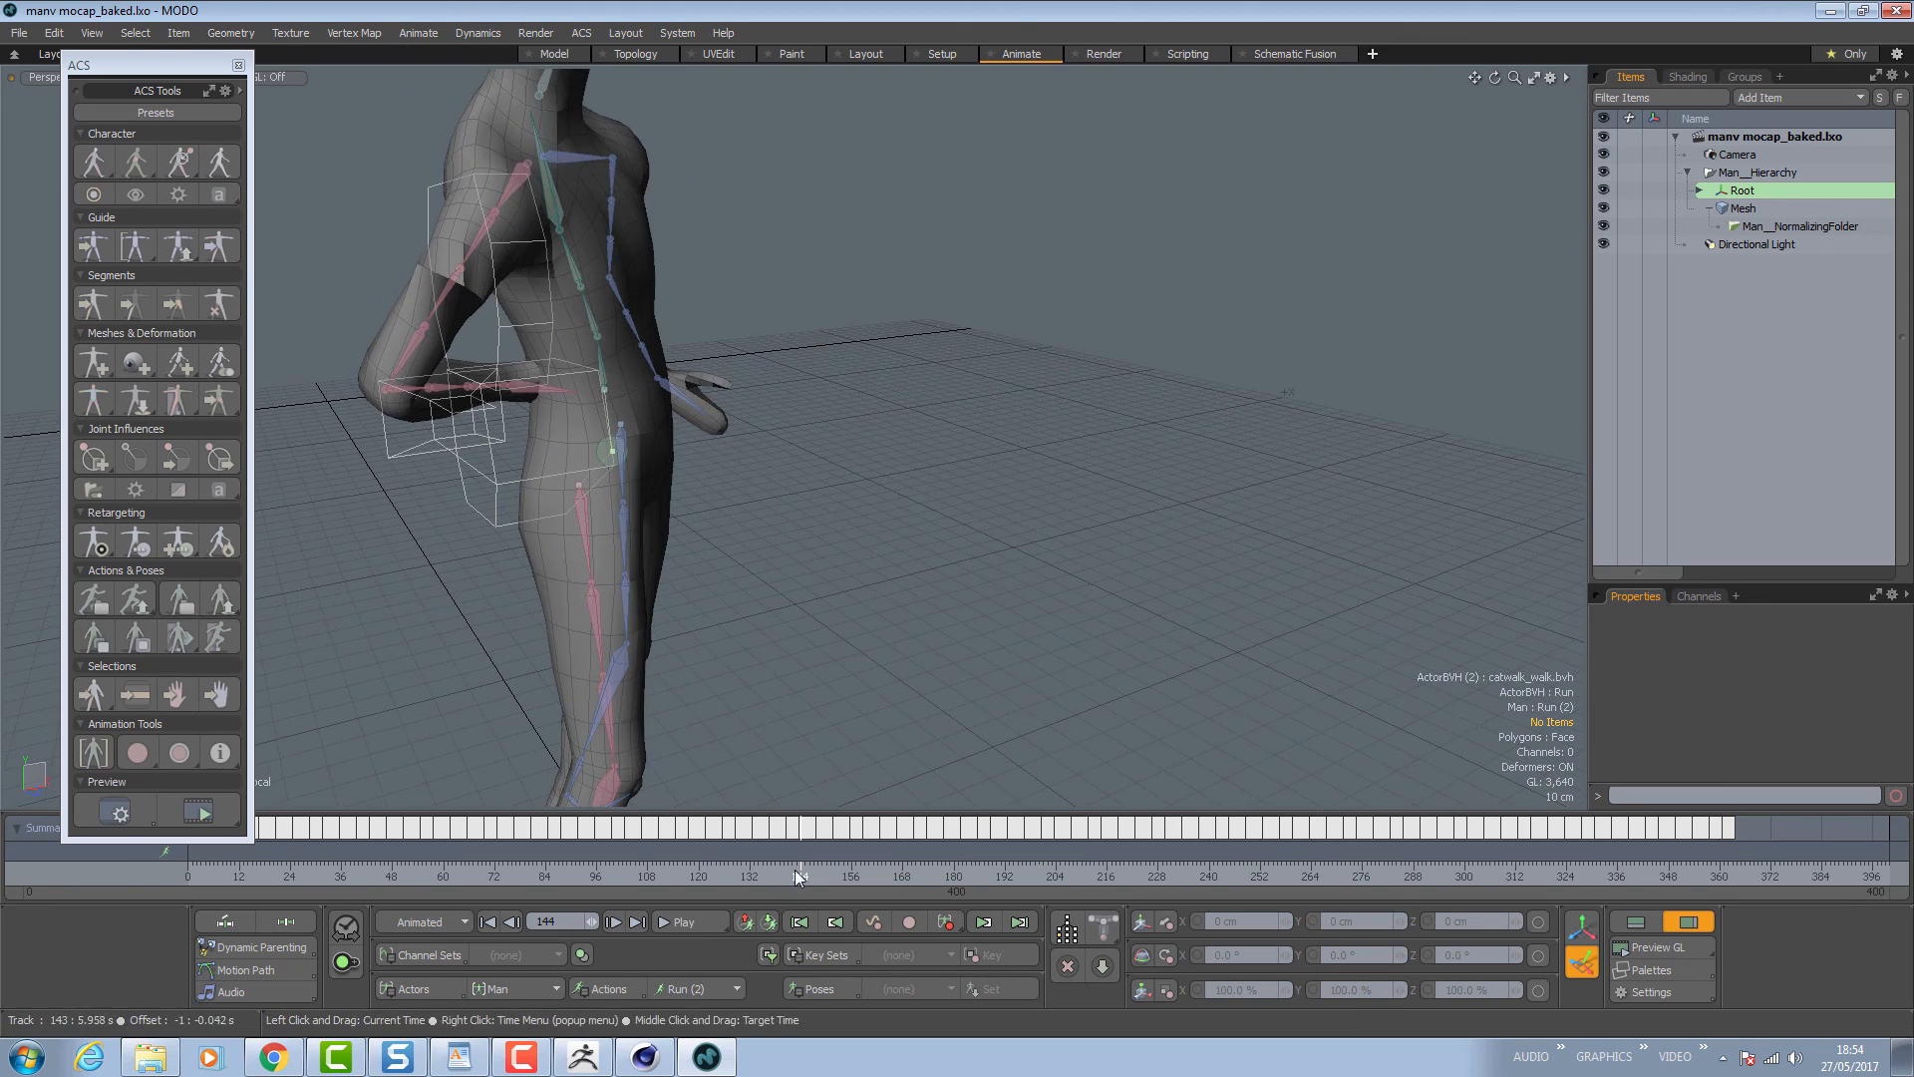
mouse_move(798, 871)
mouse_down()
mouse_move(736, 872)
mouse_move(1017, 875)
mouse_move(965, 876)
mouse_up()
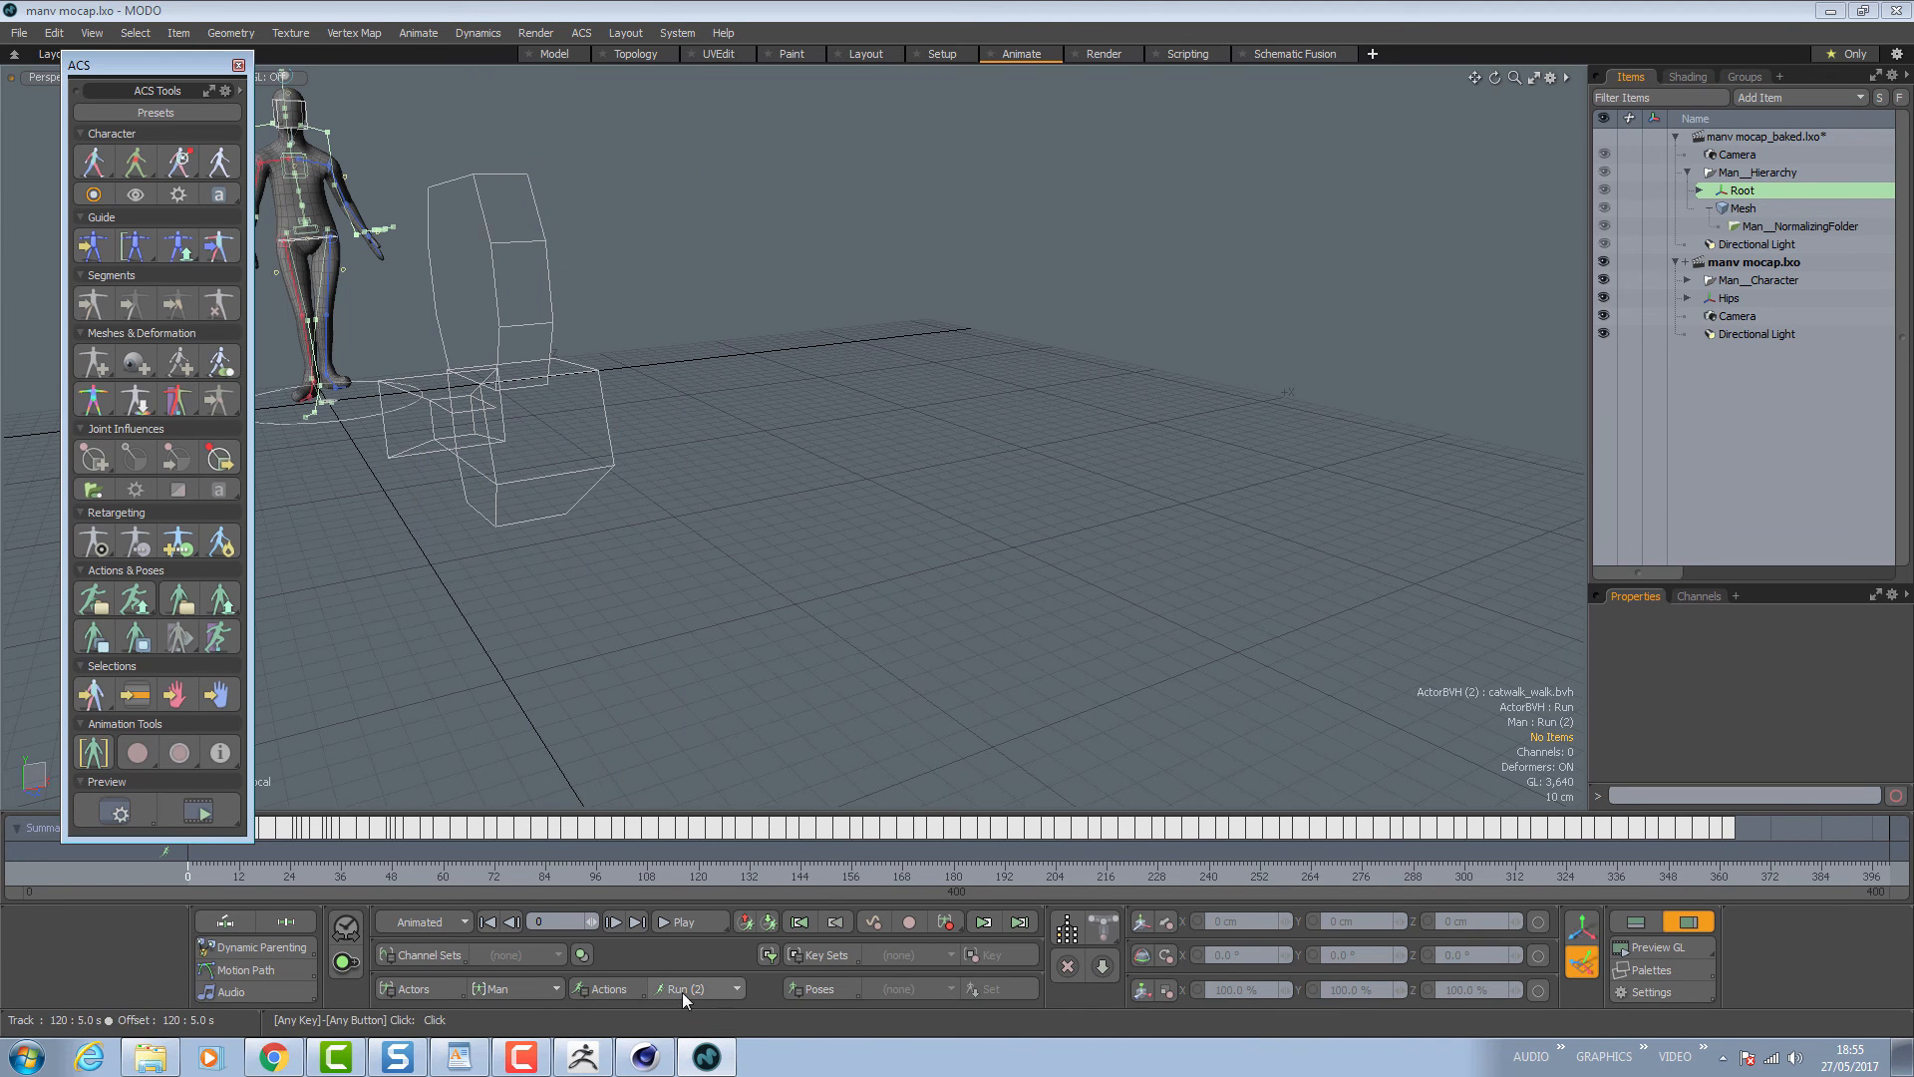
ctrl+alt+drag(402, 295, 602, 354)
key(a)
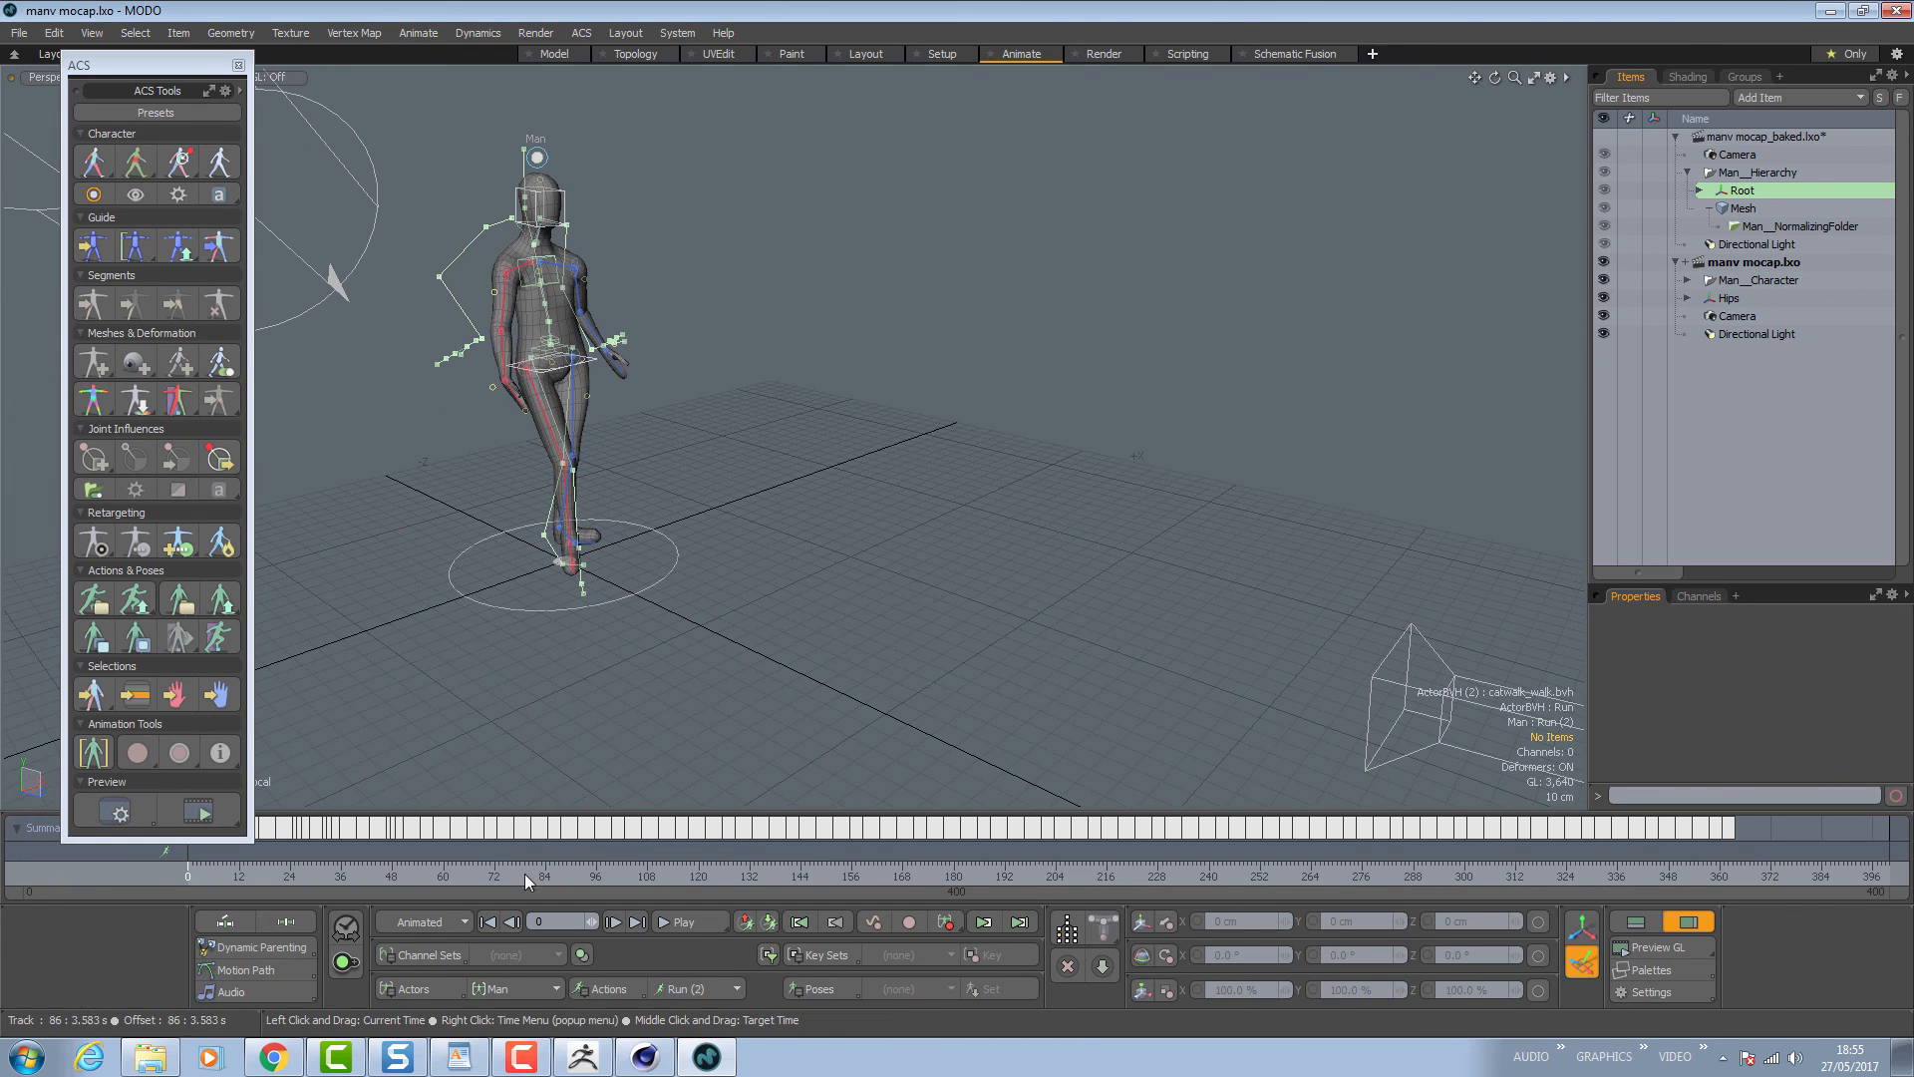
drag(303, 875, 750, 875)
key(a)
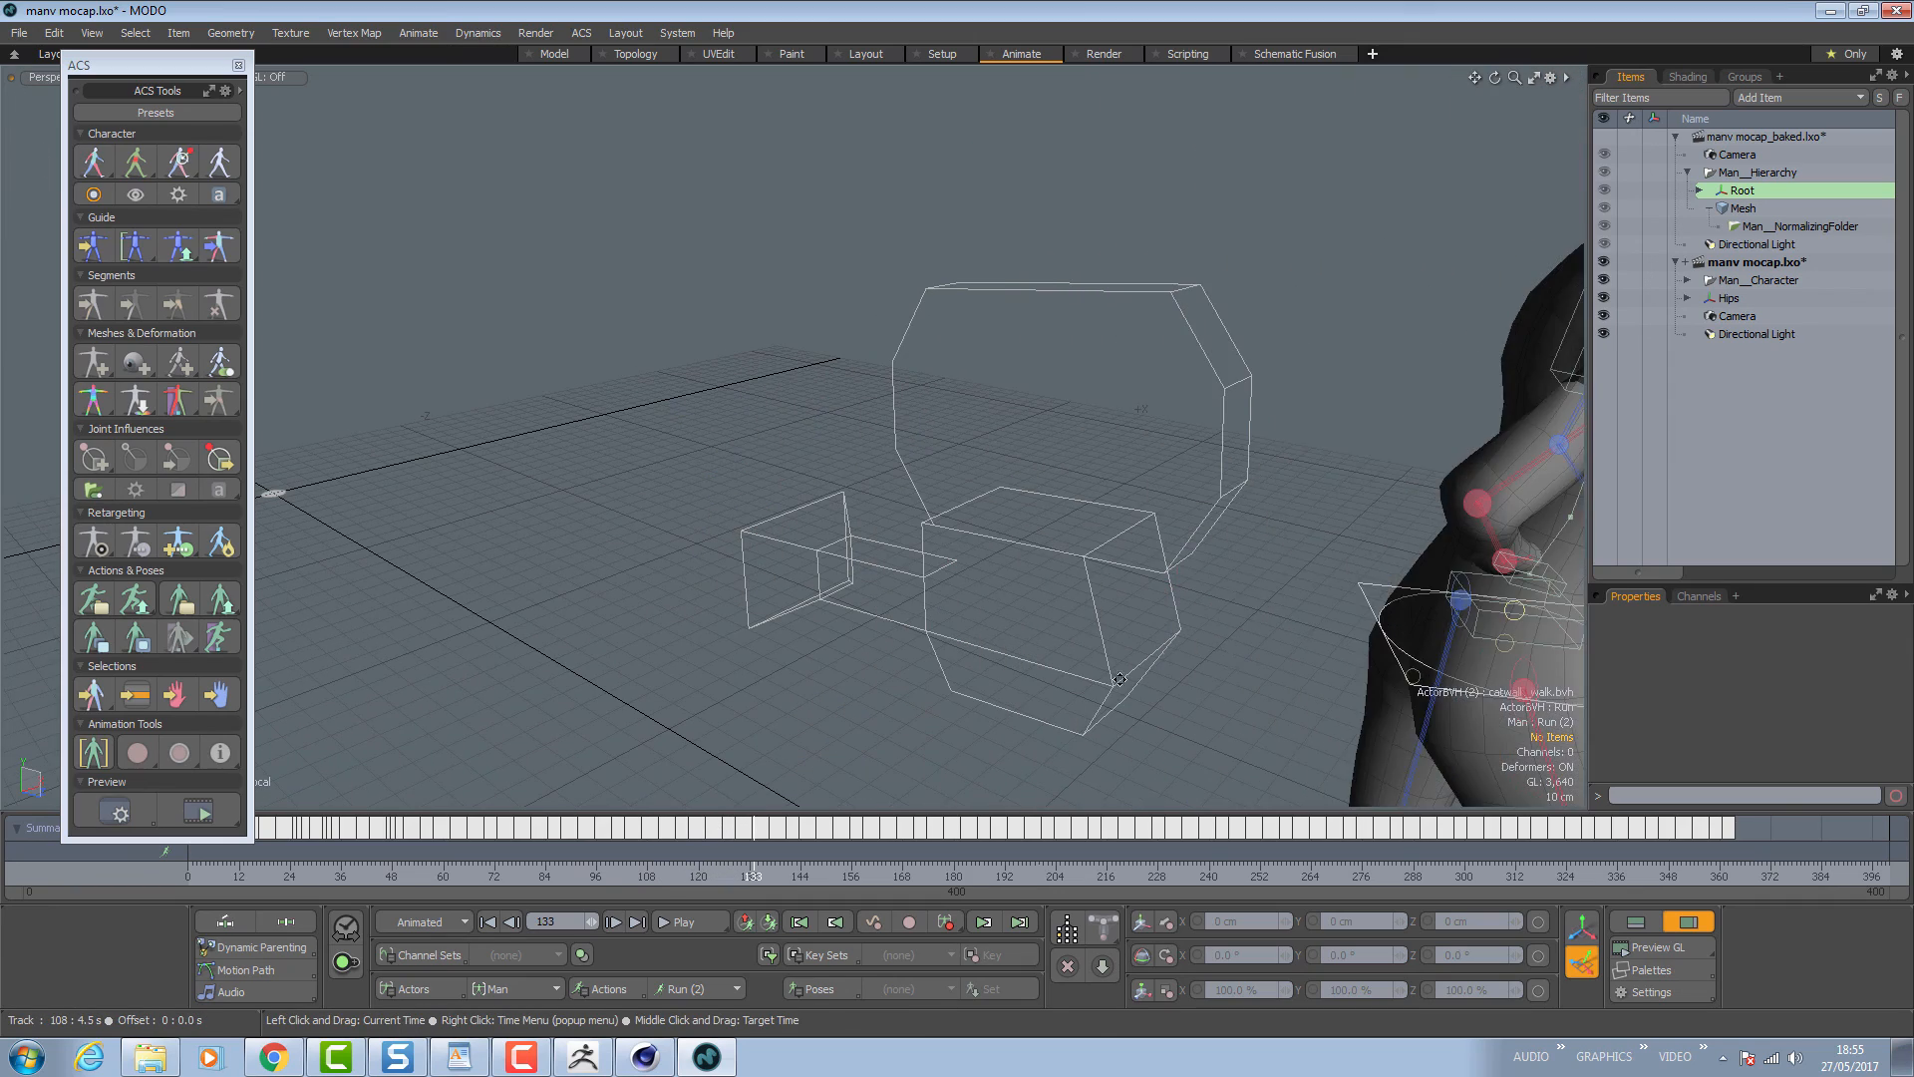
mouse_move(718, 518)
alt+mouse_down()
mouse_move(773, 516)
mouse_move(741, 494)
mouse_move(1197, 418)
alt+mouse_up()
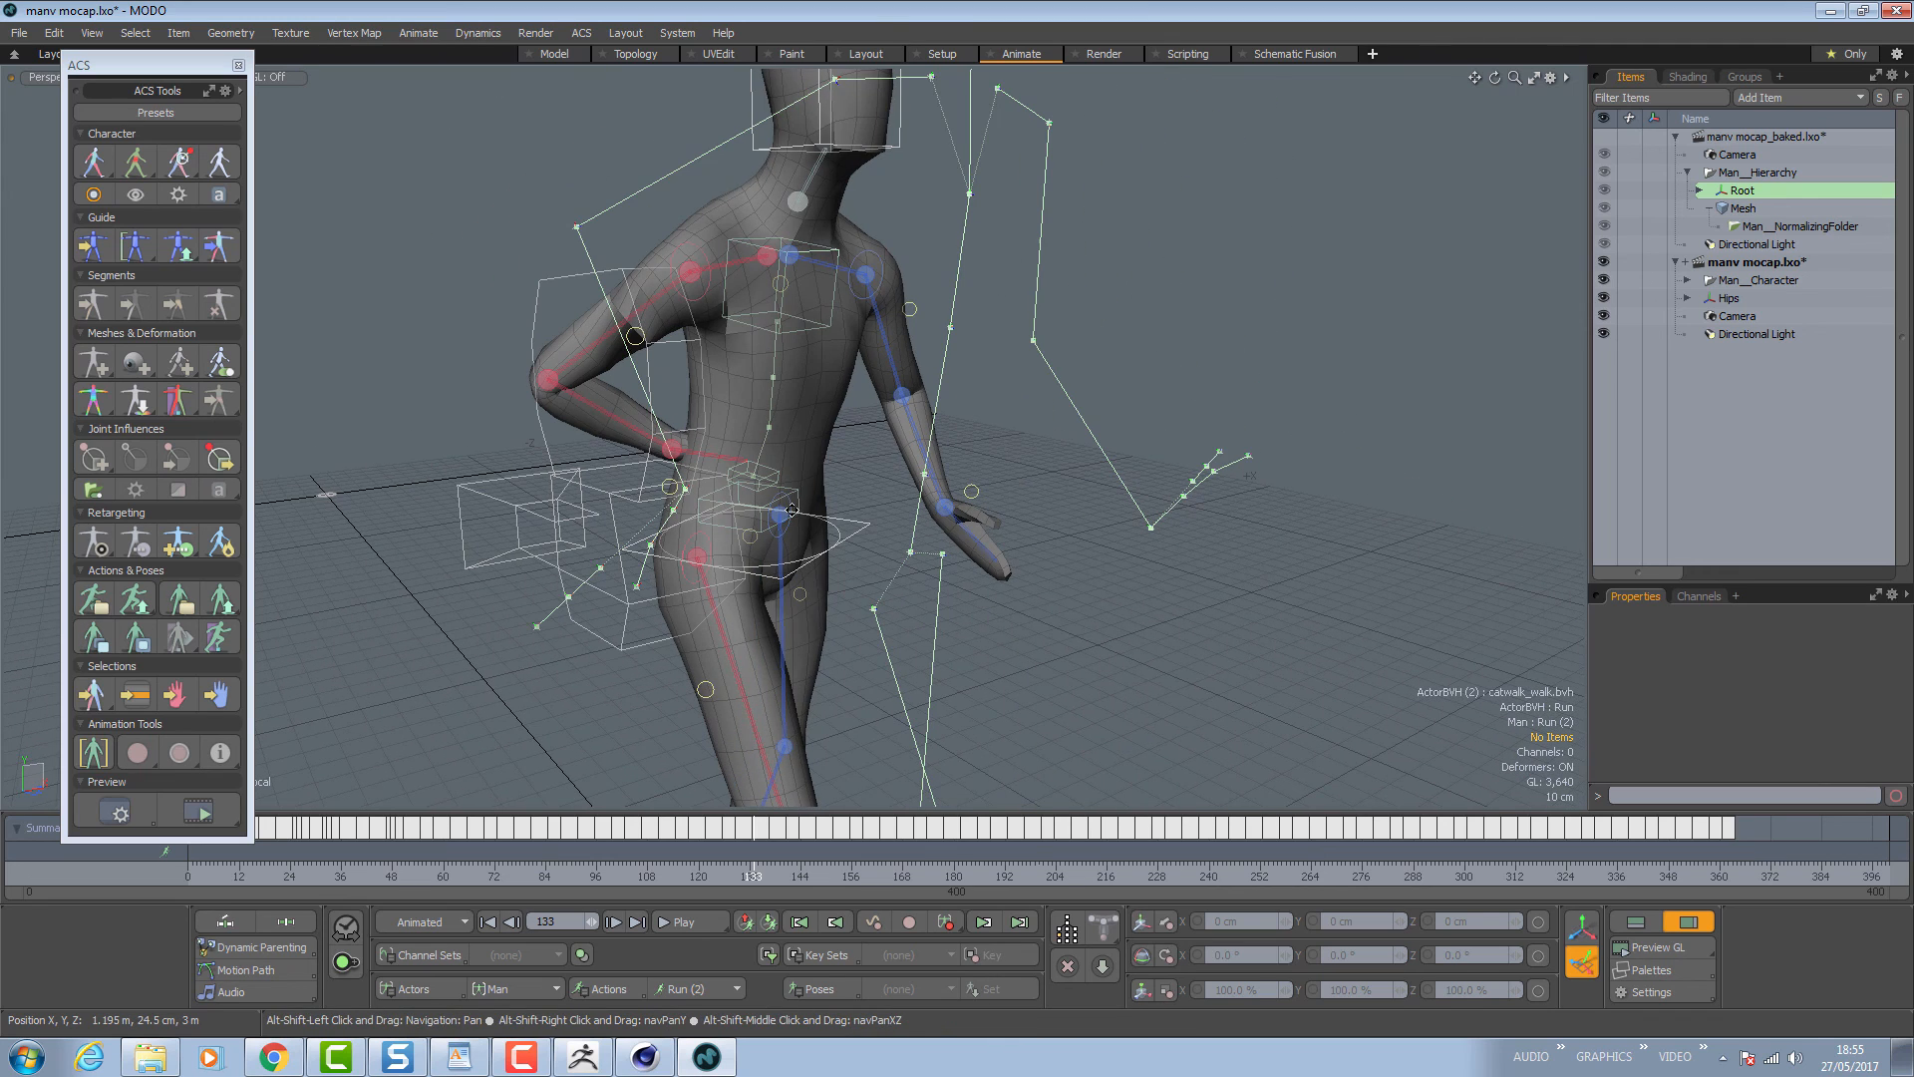
Delete the Hips mocap skeleton from the manv mocap scene.
click(1728, 298)
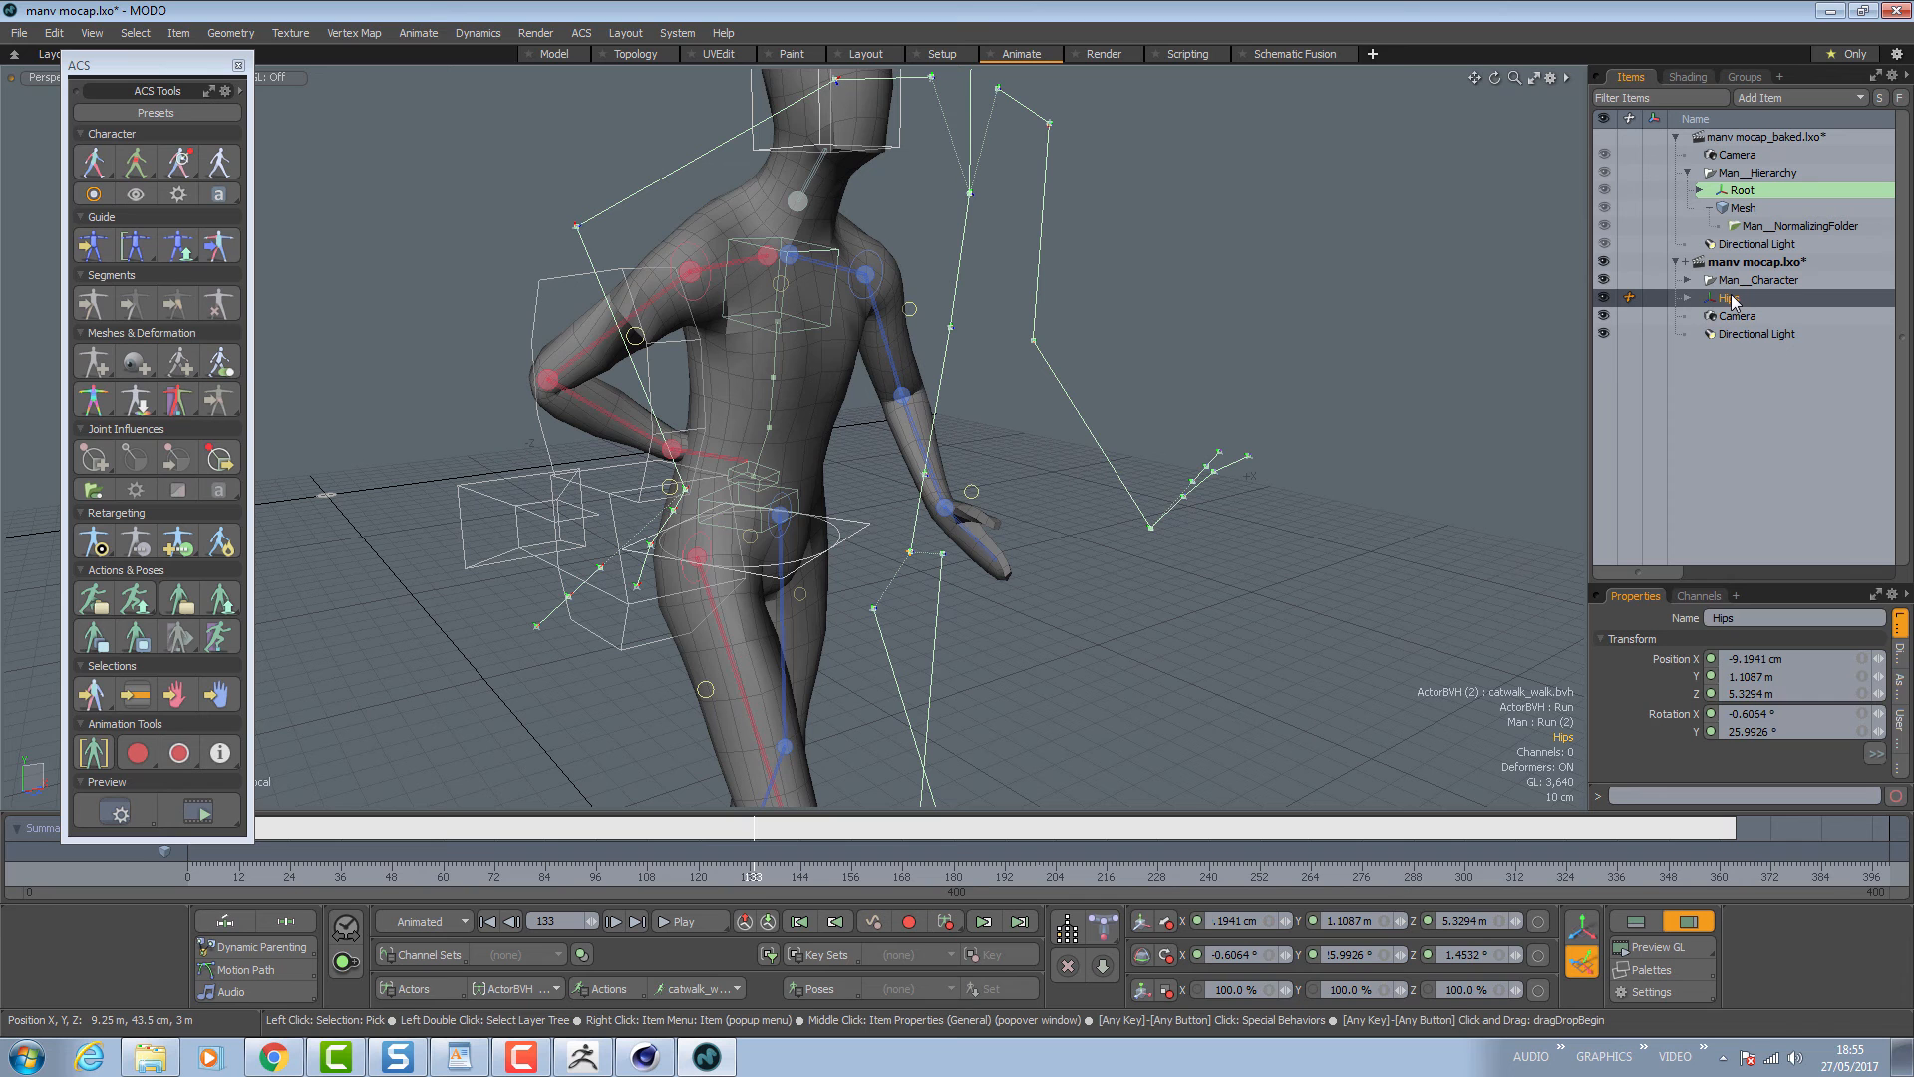
key(Delete)
click(1091, 519)
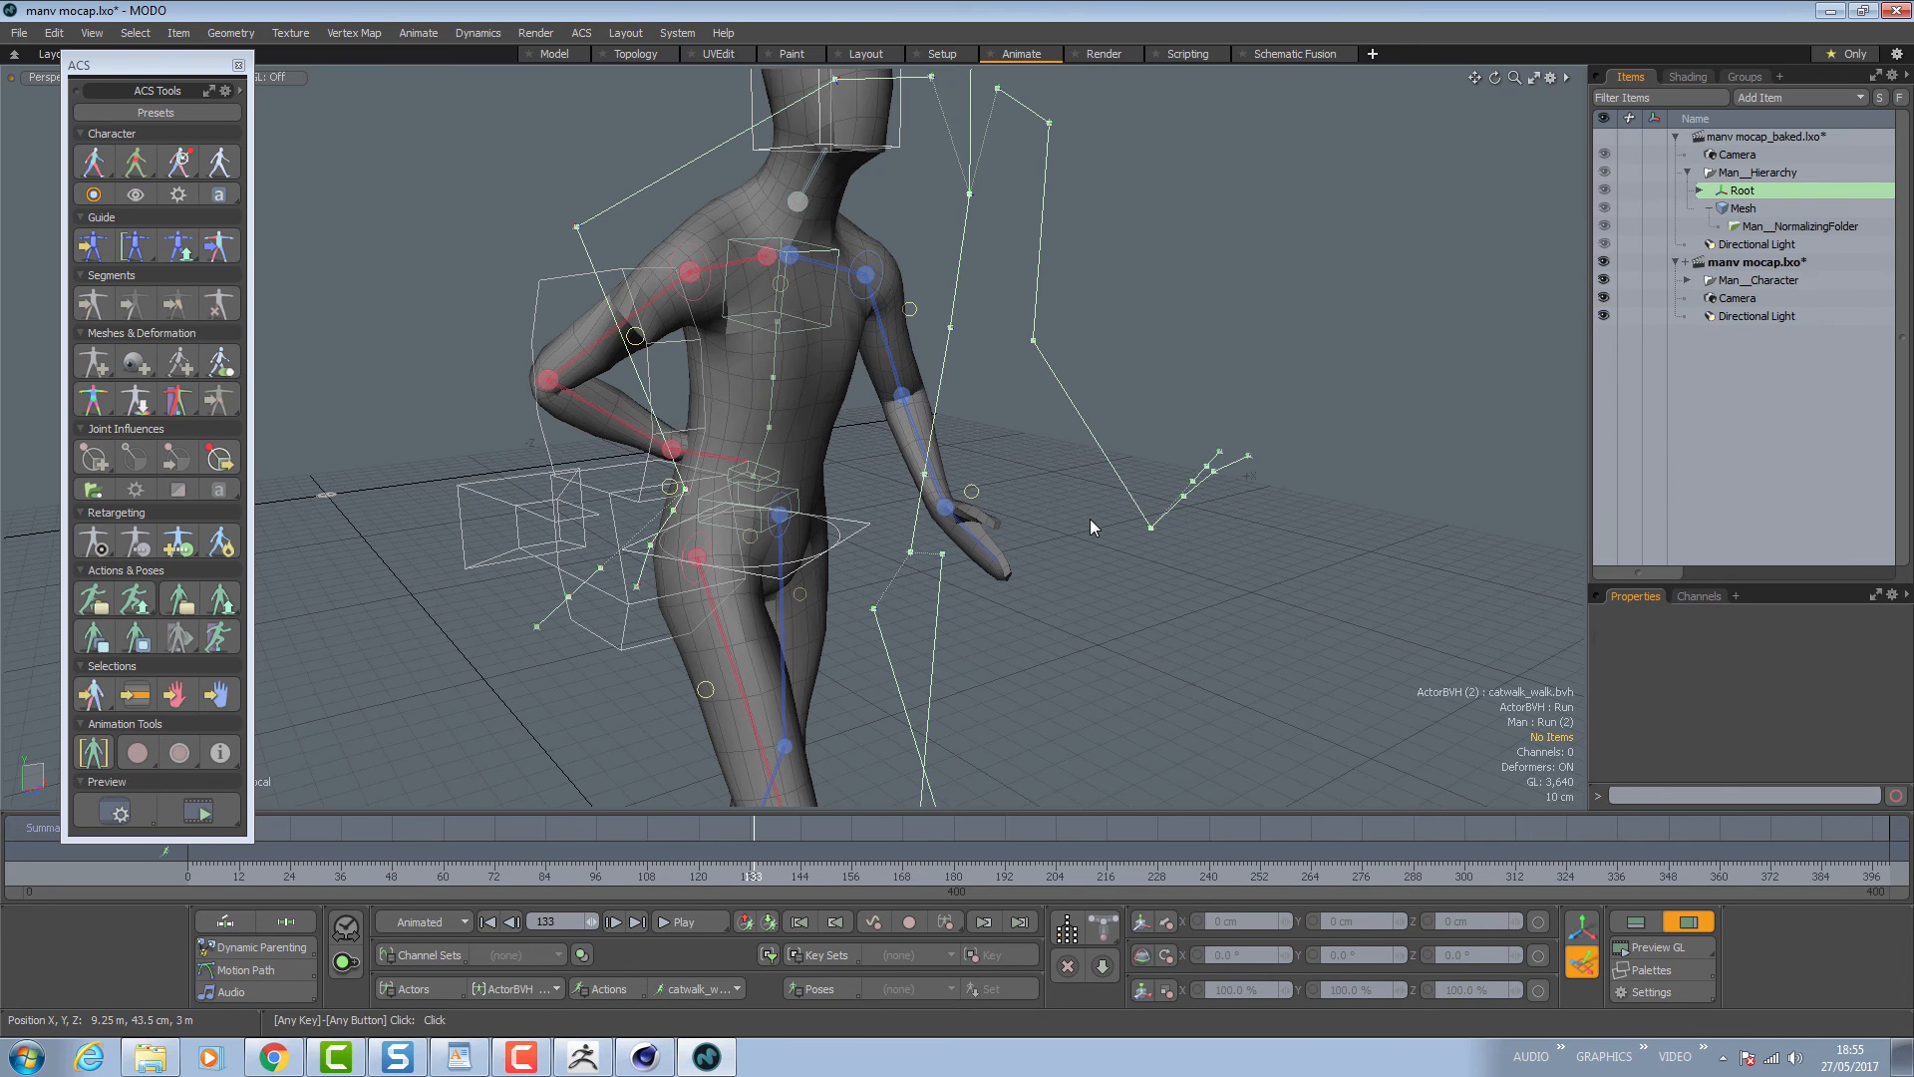
At frame 131, rotate the right forearm FK control to X 22°, Y 35.5° and the right hand to about X 96.2°, Y -27.8°.
mouse_move(753, 875)
mouse_down()
mouse_move(670, 875)
mouse_move(746, 875)
mouse_up()
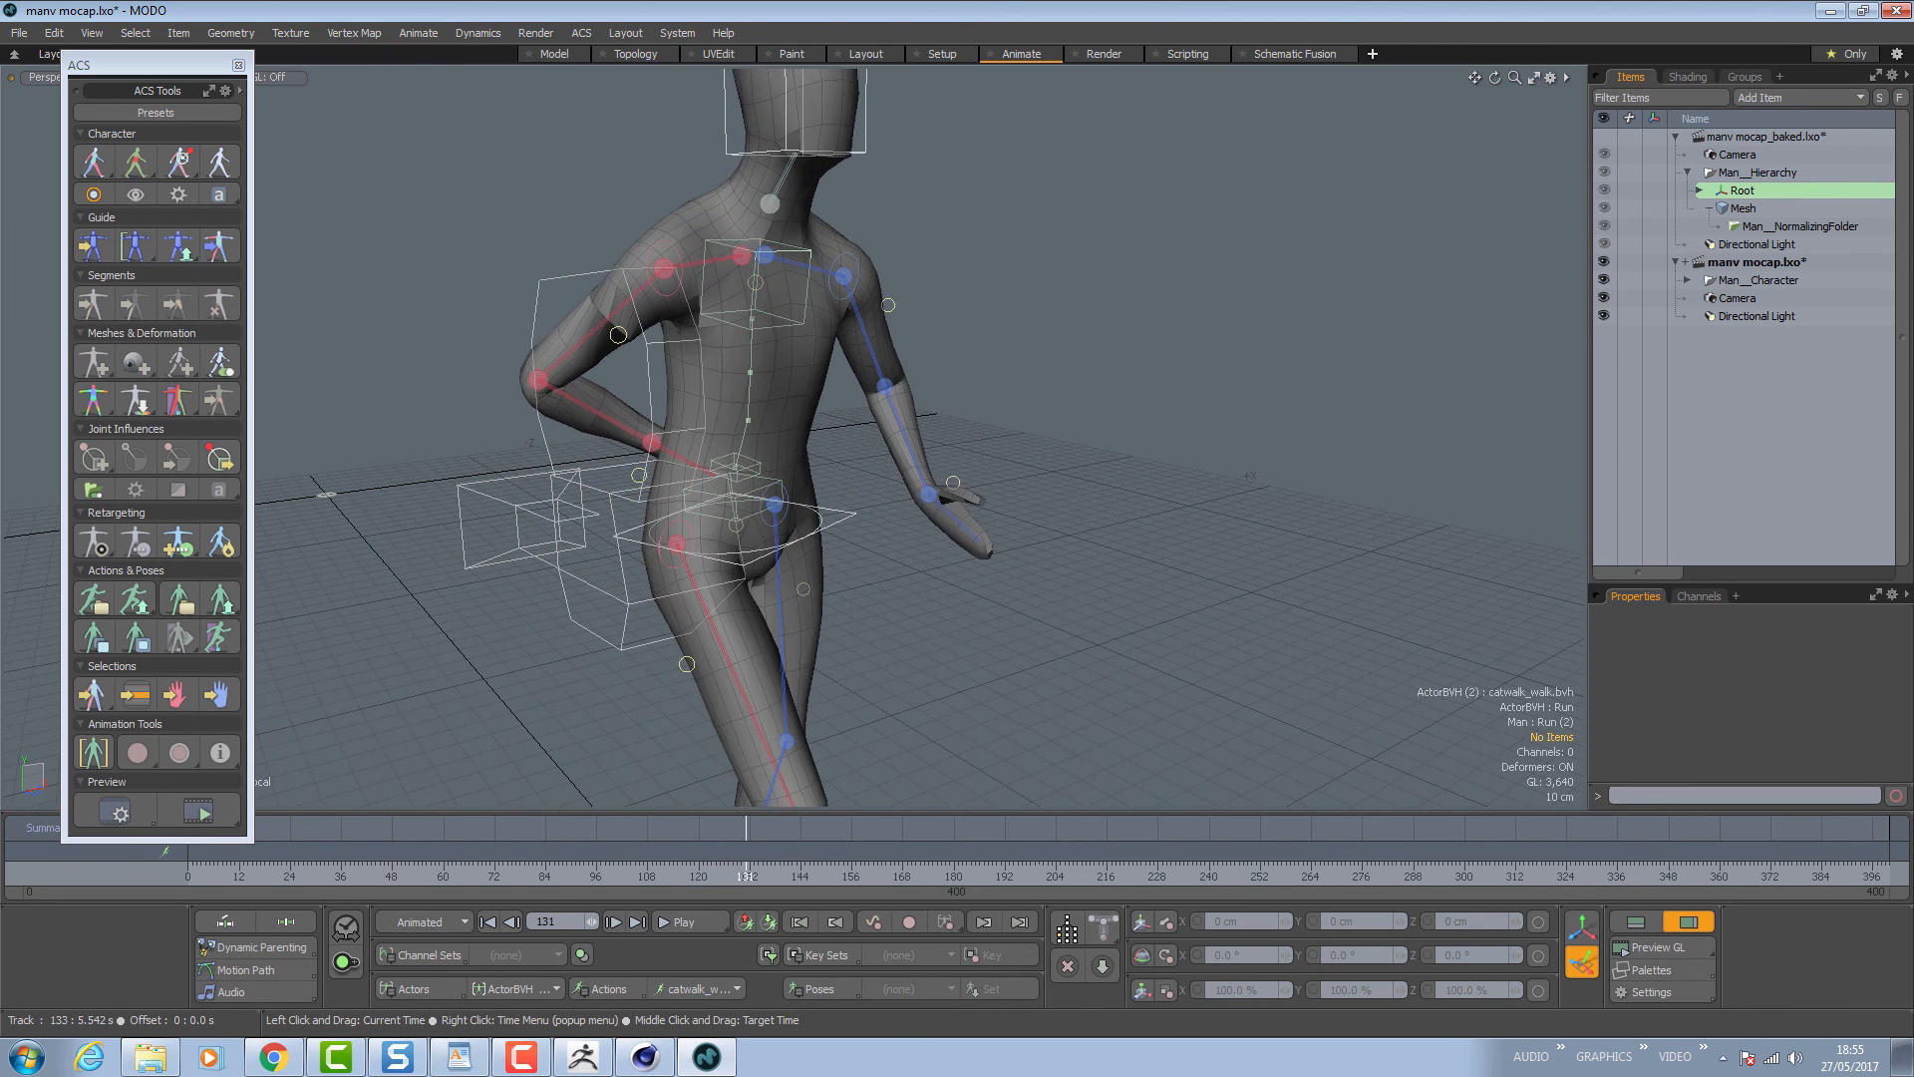
click(542, 378)
drag(499, 521, 558, 482)
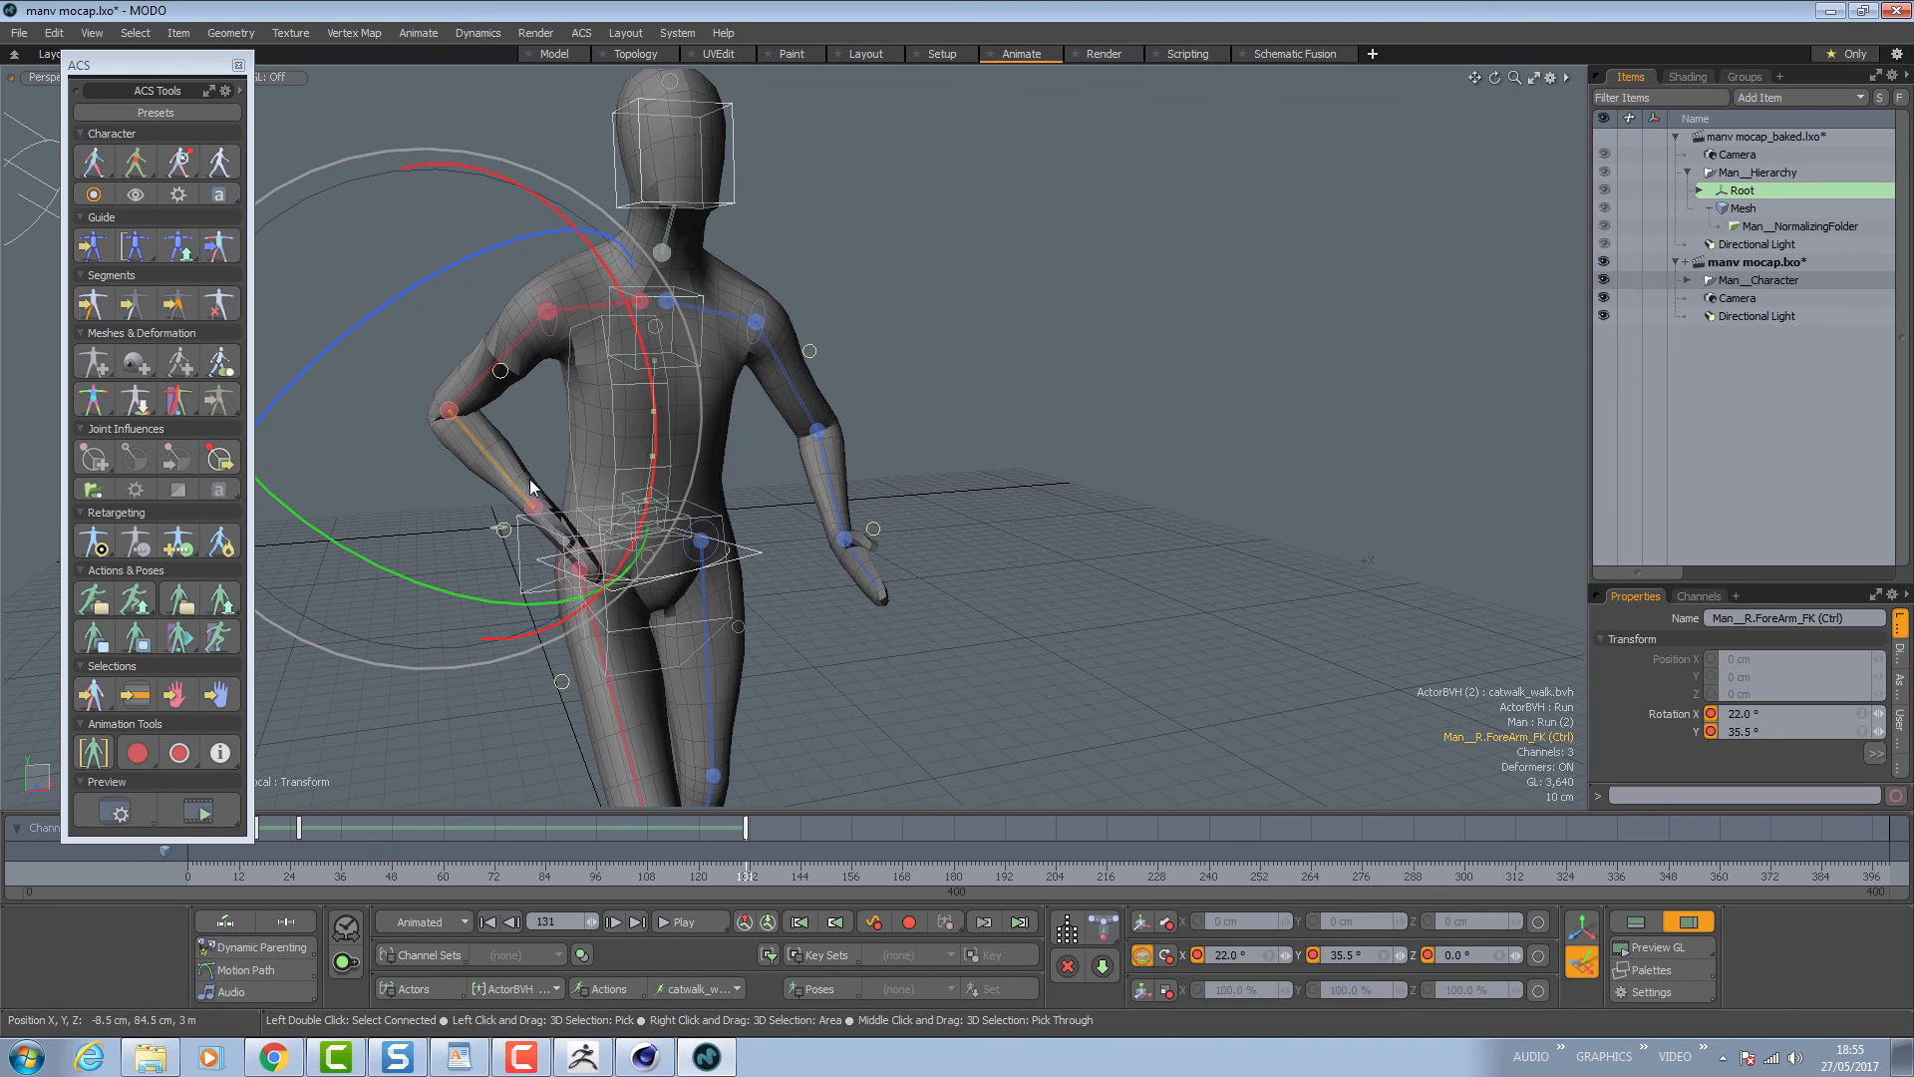
click(531, 511)
drag(464, 417, 666, 339)
drag(454, 612, 477, 654)
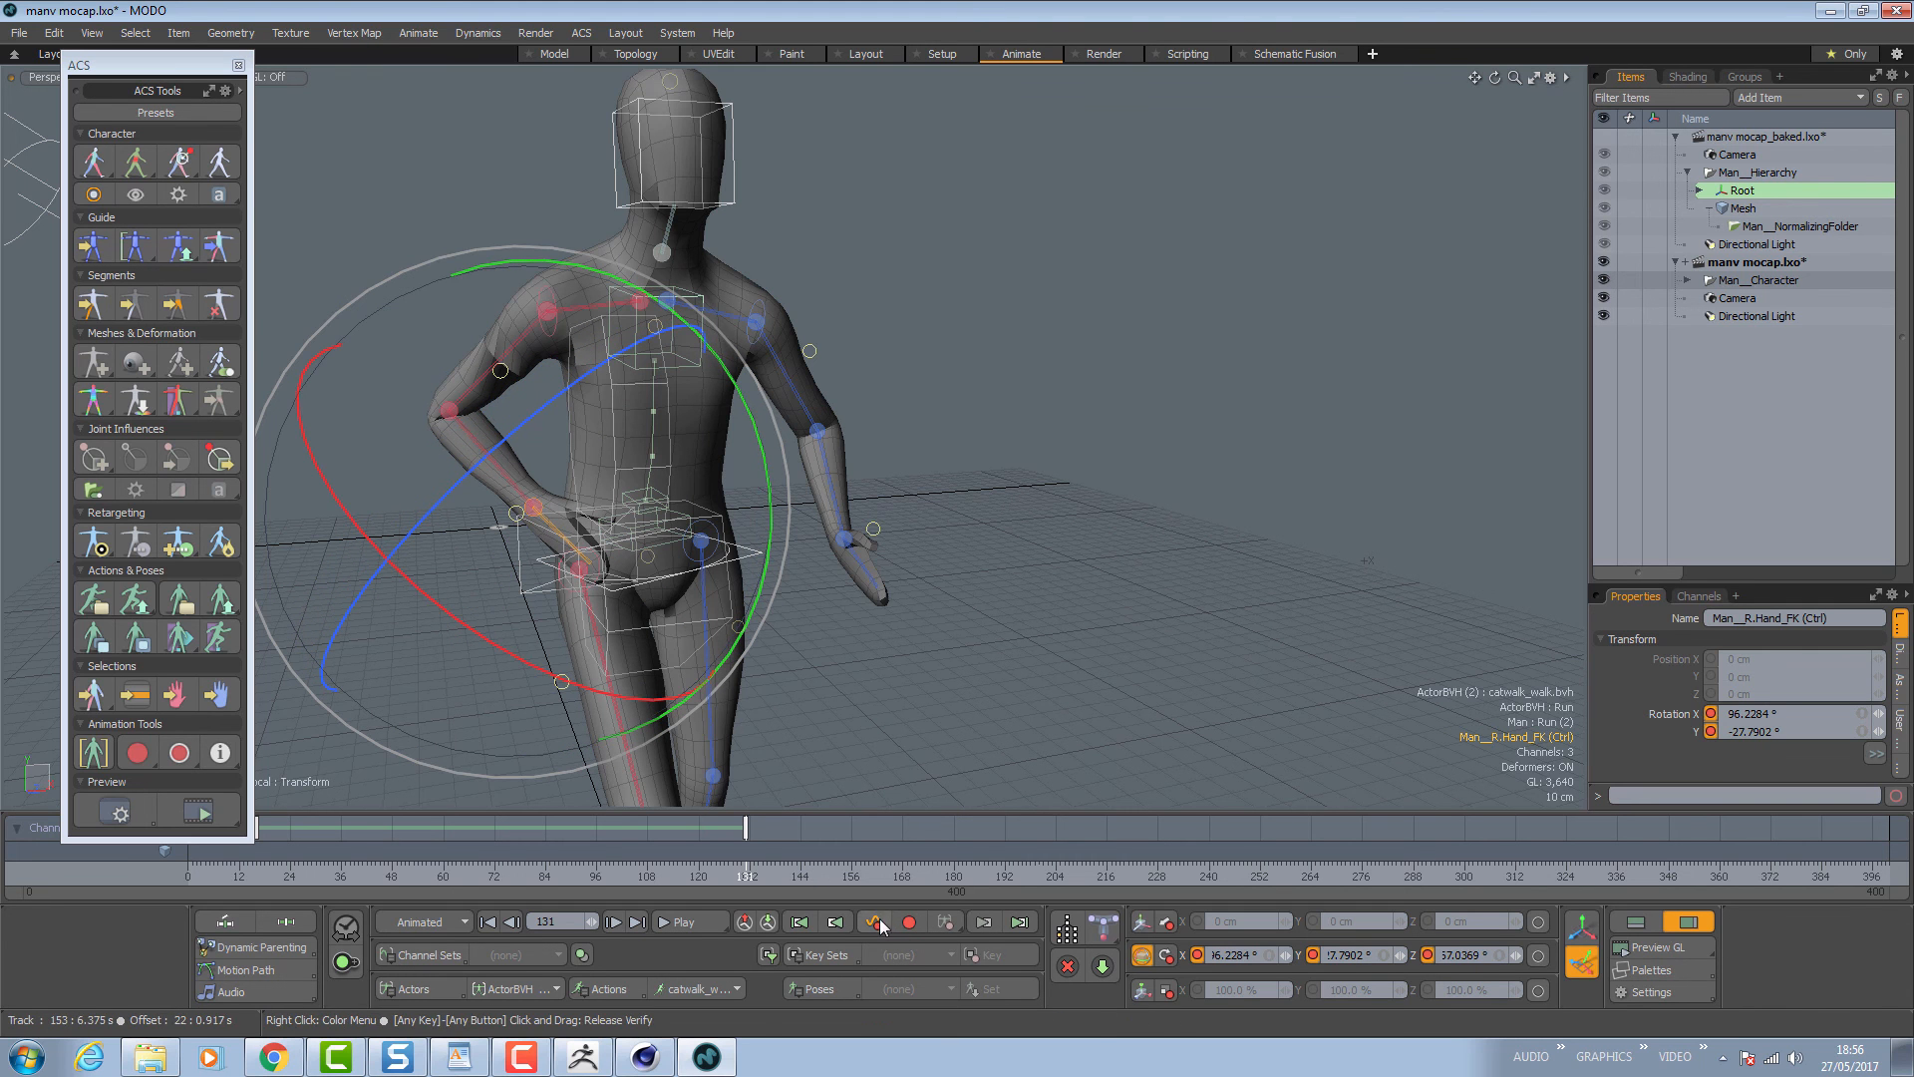
At frame 147, rotate the right forearm FK control to about X 23.8°, Y 31.5° to adjust the arm's distance from the body.
drag(745, 876, 813, 876)
mouse_move(696, 592)
alt+mouse_down()
mouse_move(633, 589)
mouse_move(838, 558)
mouse_move(449, 489)
mouse_move(691, 537)
mouse_move(883, 522)
alt+mouse_up()
key(a)
scroll(914, 459, up, 8)
alt+drag(914, 460, 712, 471)
click(531, 374)
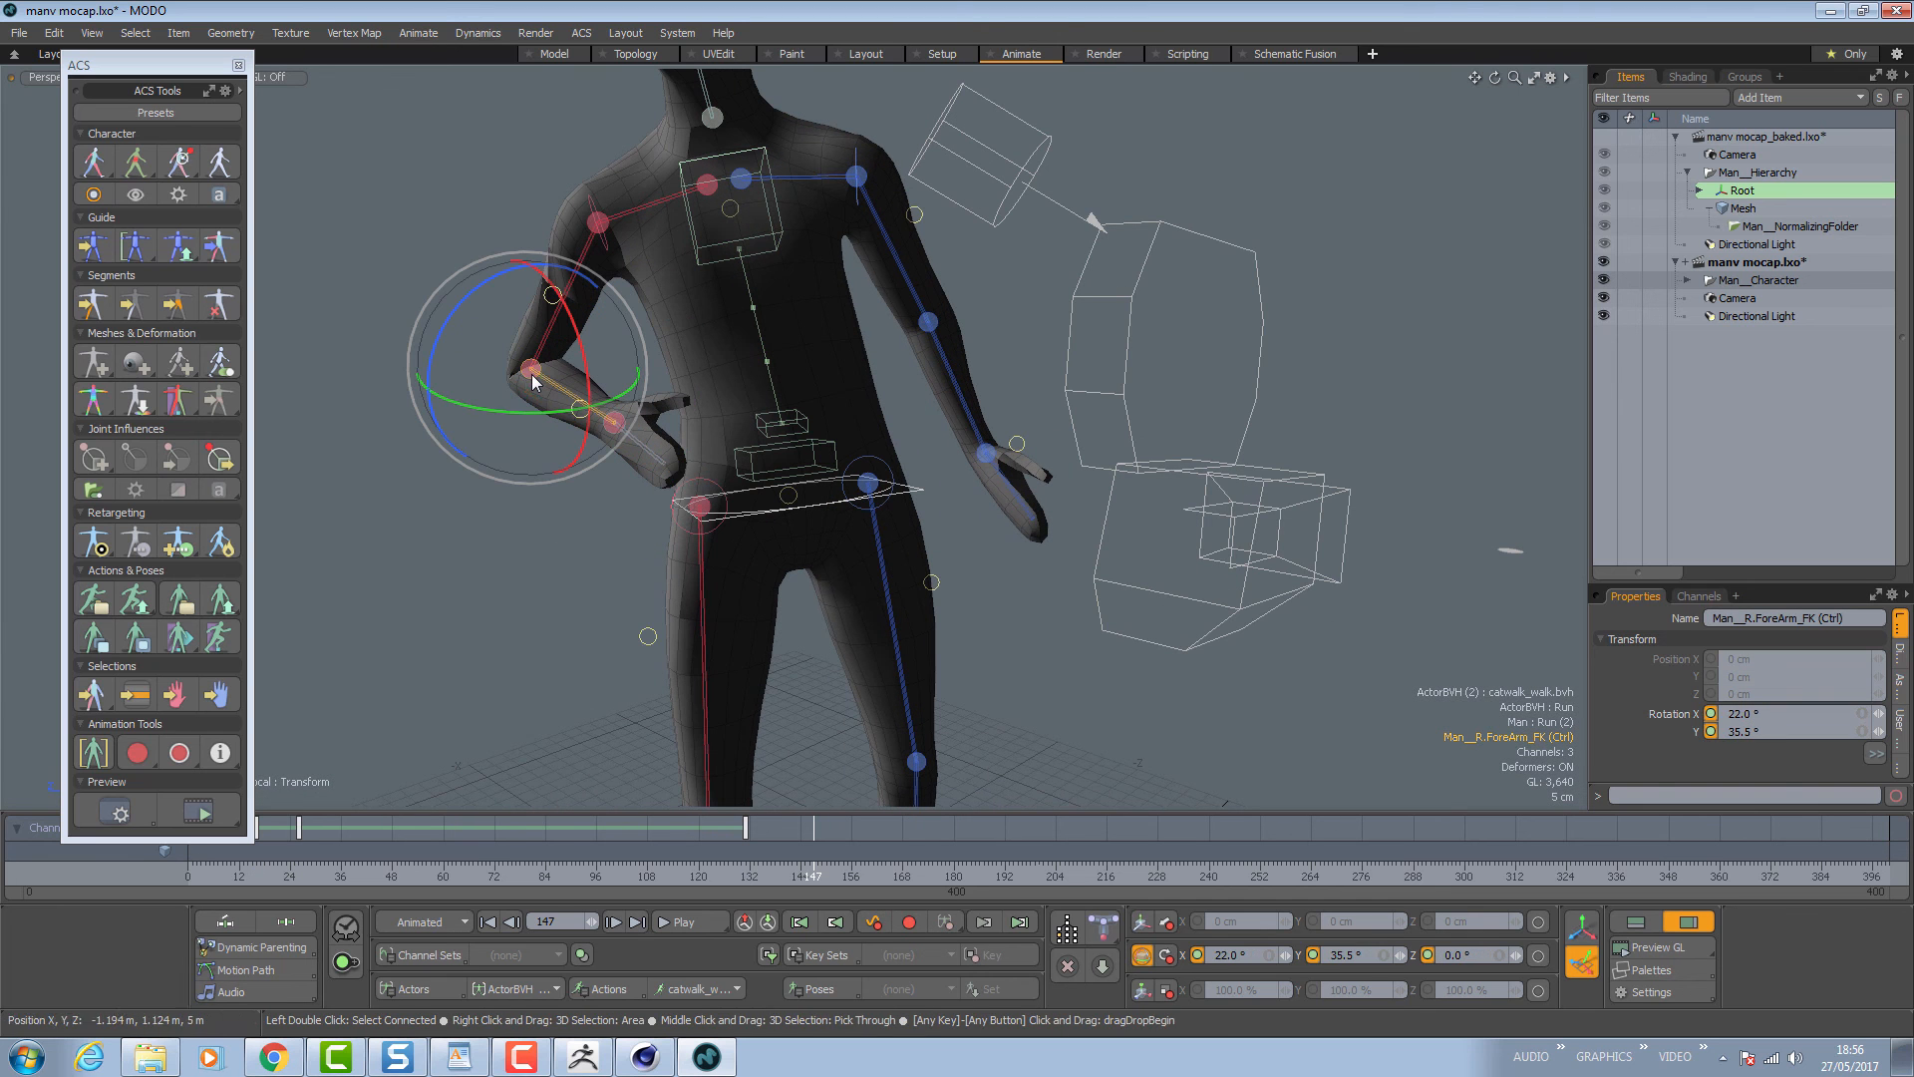
drag(504, 411, 546, 407)
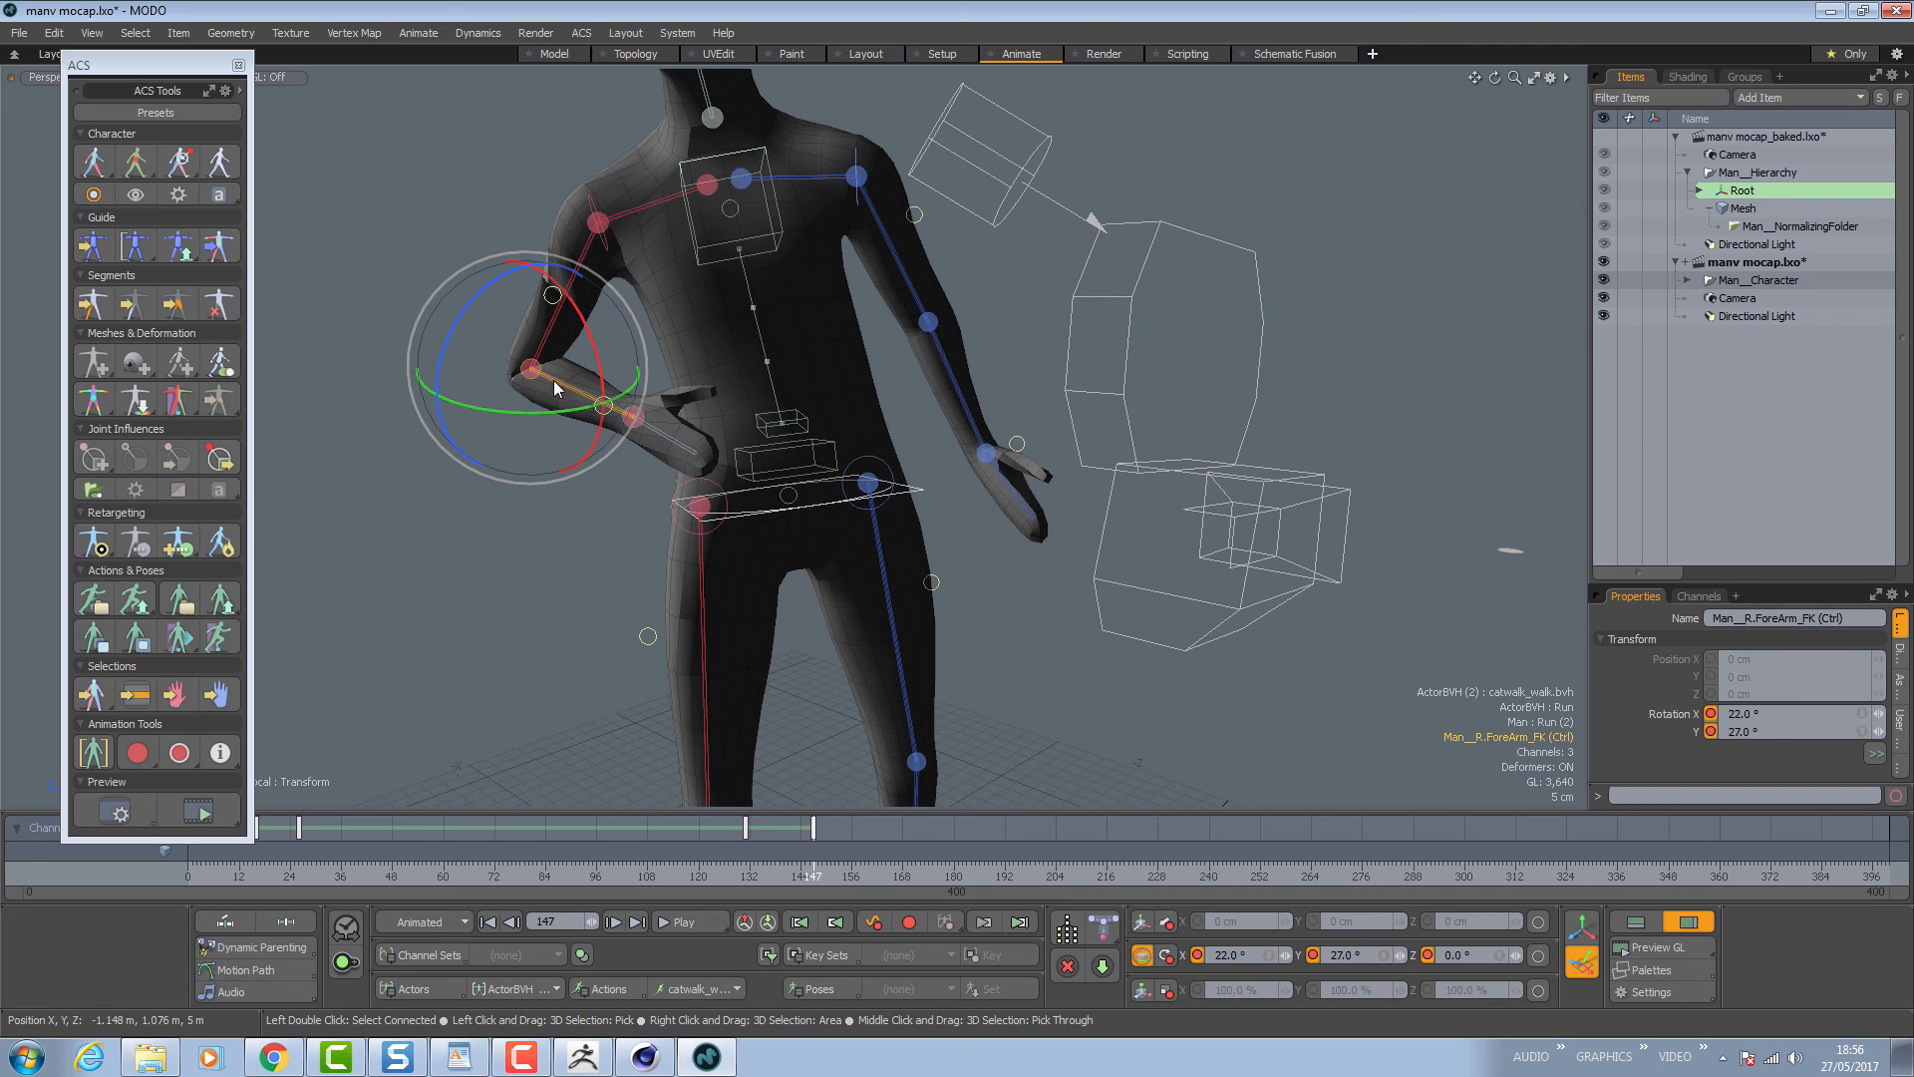
drag(599, 349, 623, 439)
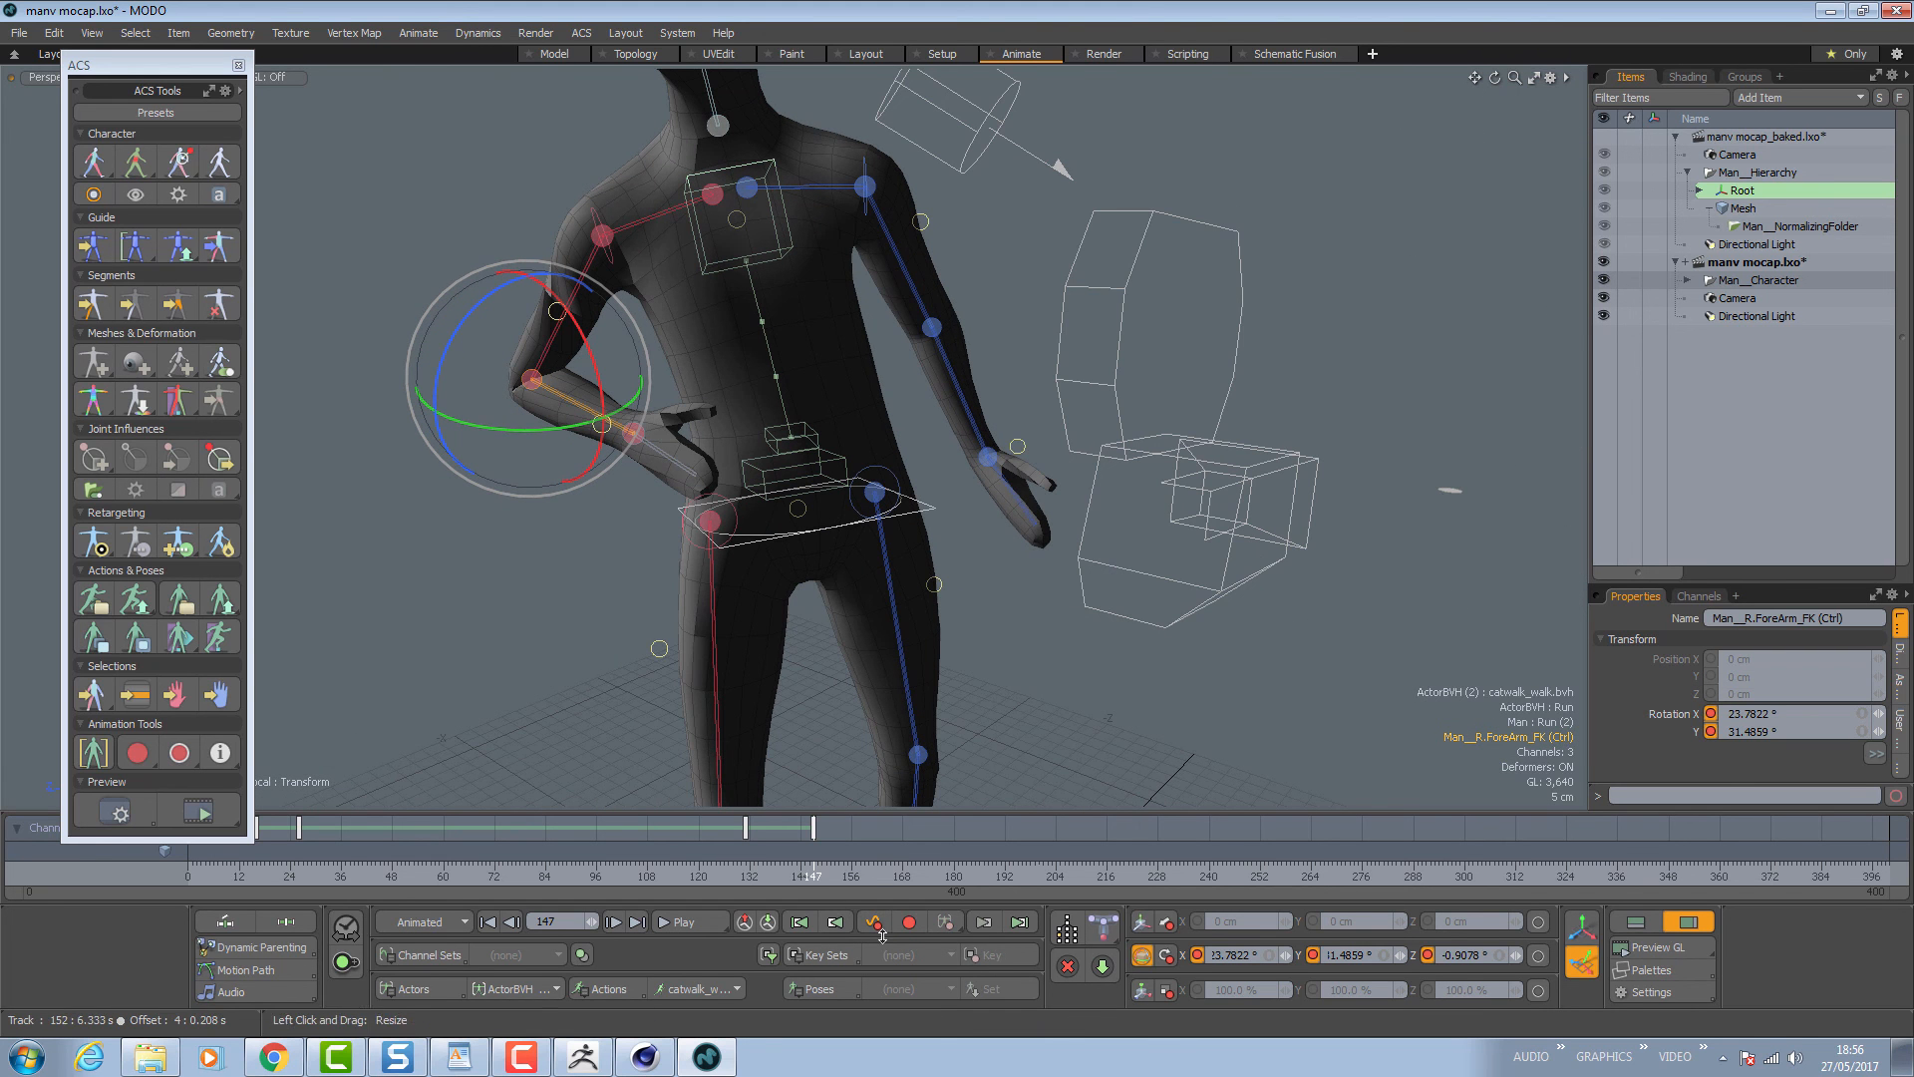
At frame 178, rotate the right forearm FK control to about 54° in Y, and return the timeline to frame 0.
click(818, 883)
drag(832, 881, 945, 880)
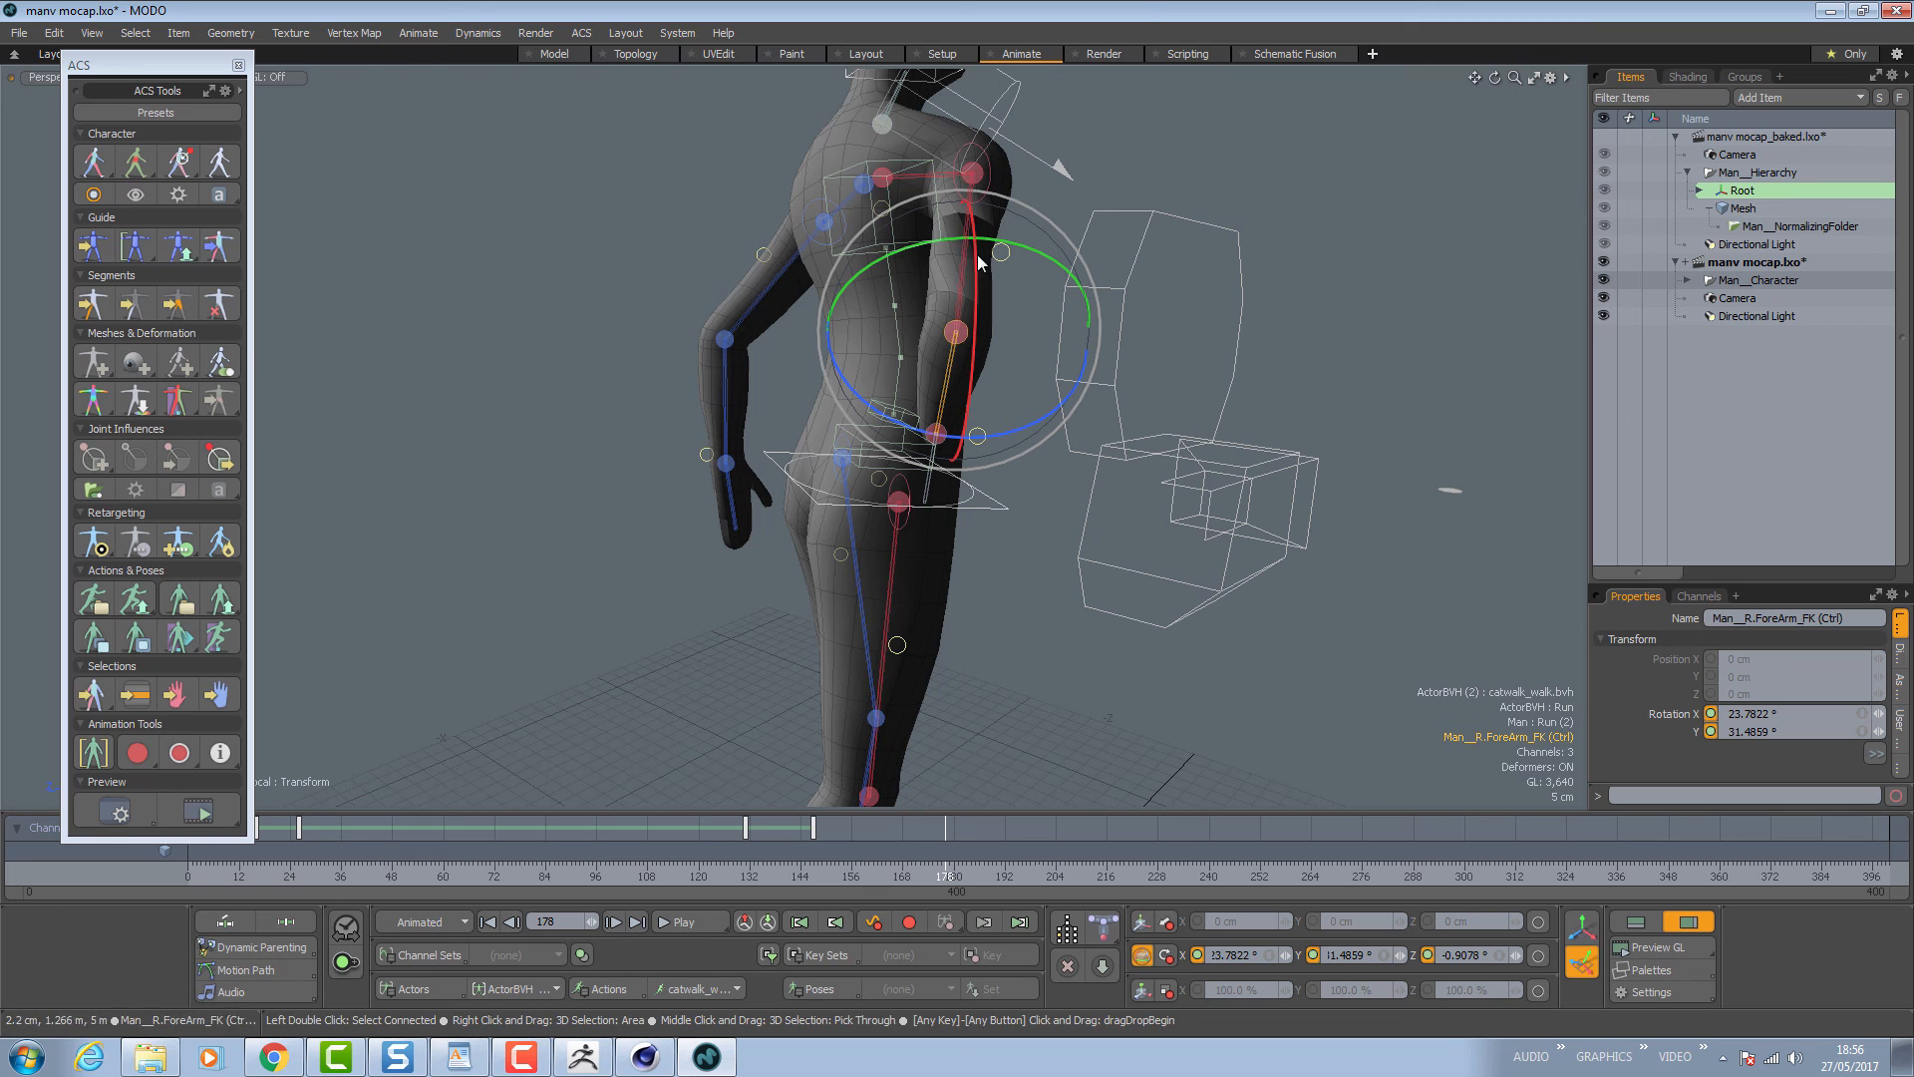
drag(963, 337, 952, 281)
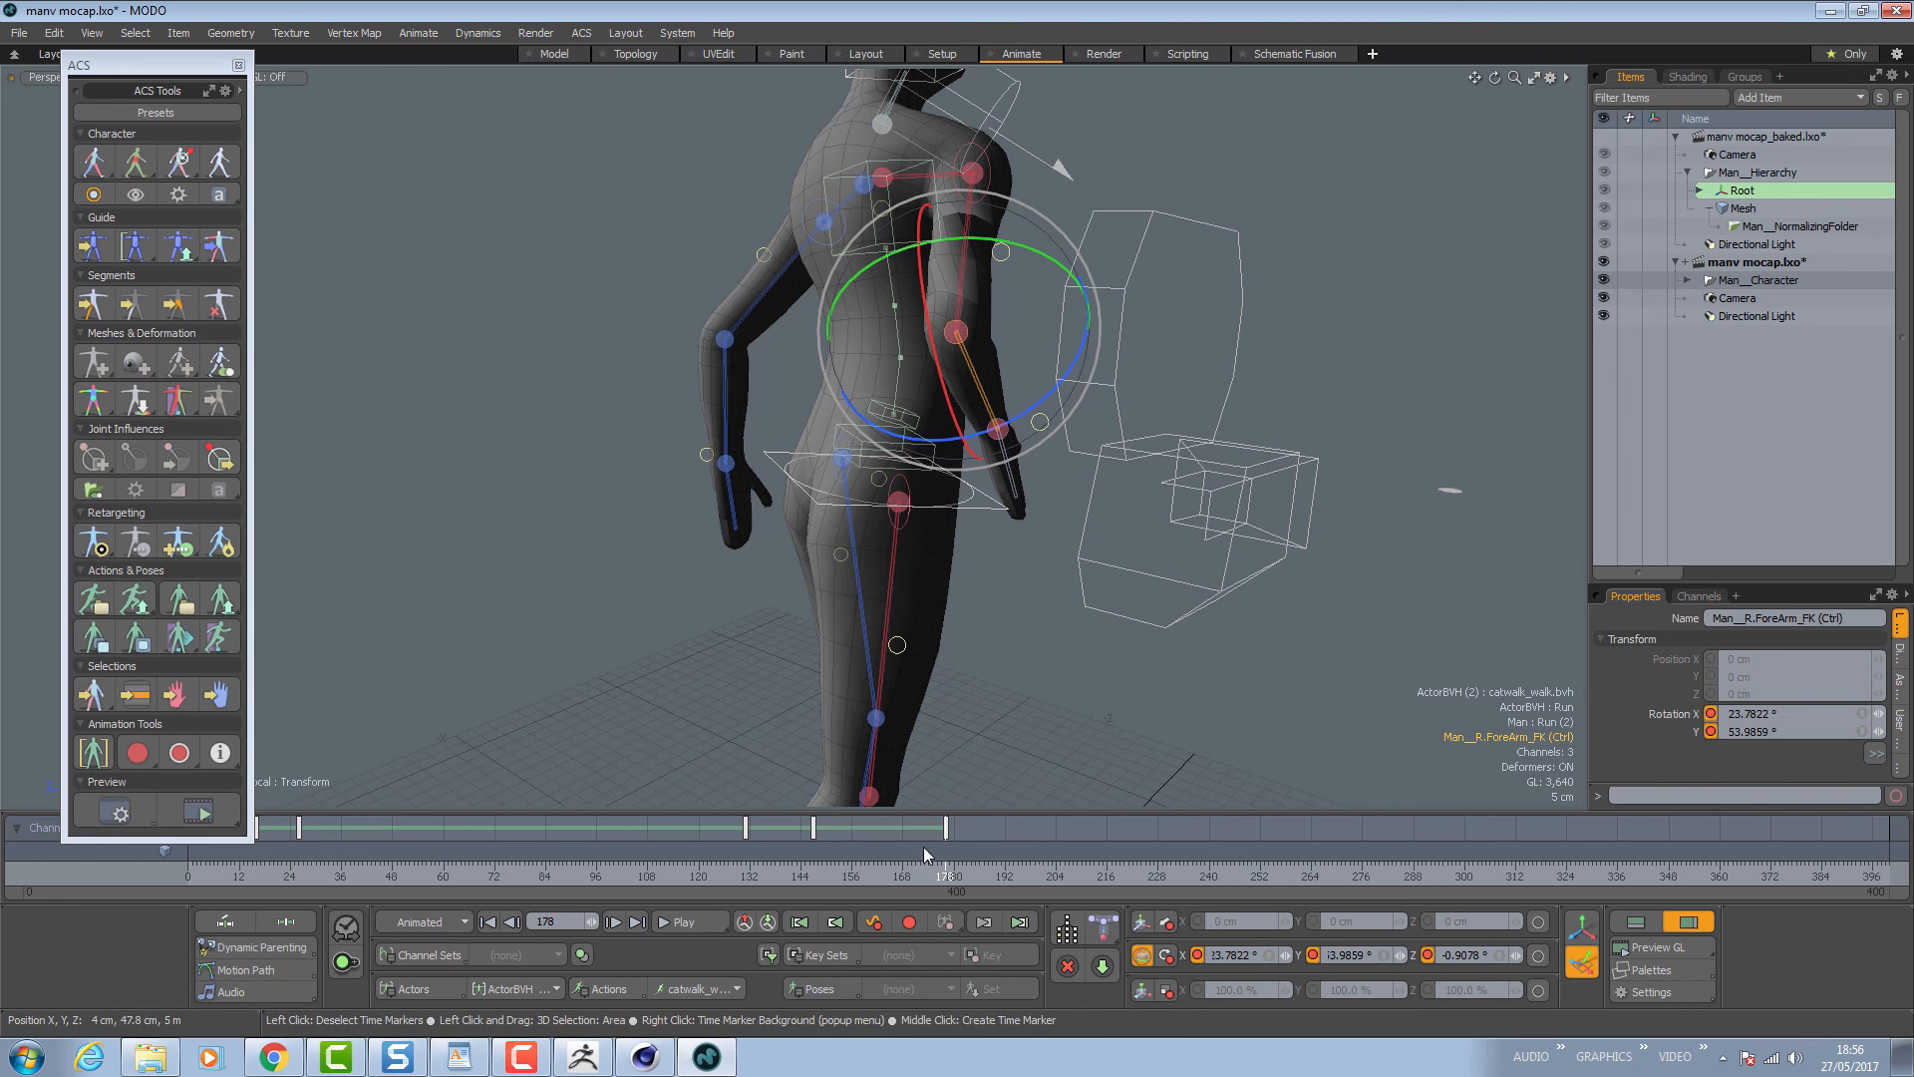
mouse_move(943, 874)
mouse_down()
mouse_move(1805, 874)
mouse_move(187, 875)
mouse_up()
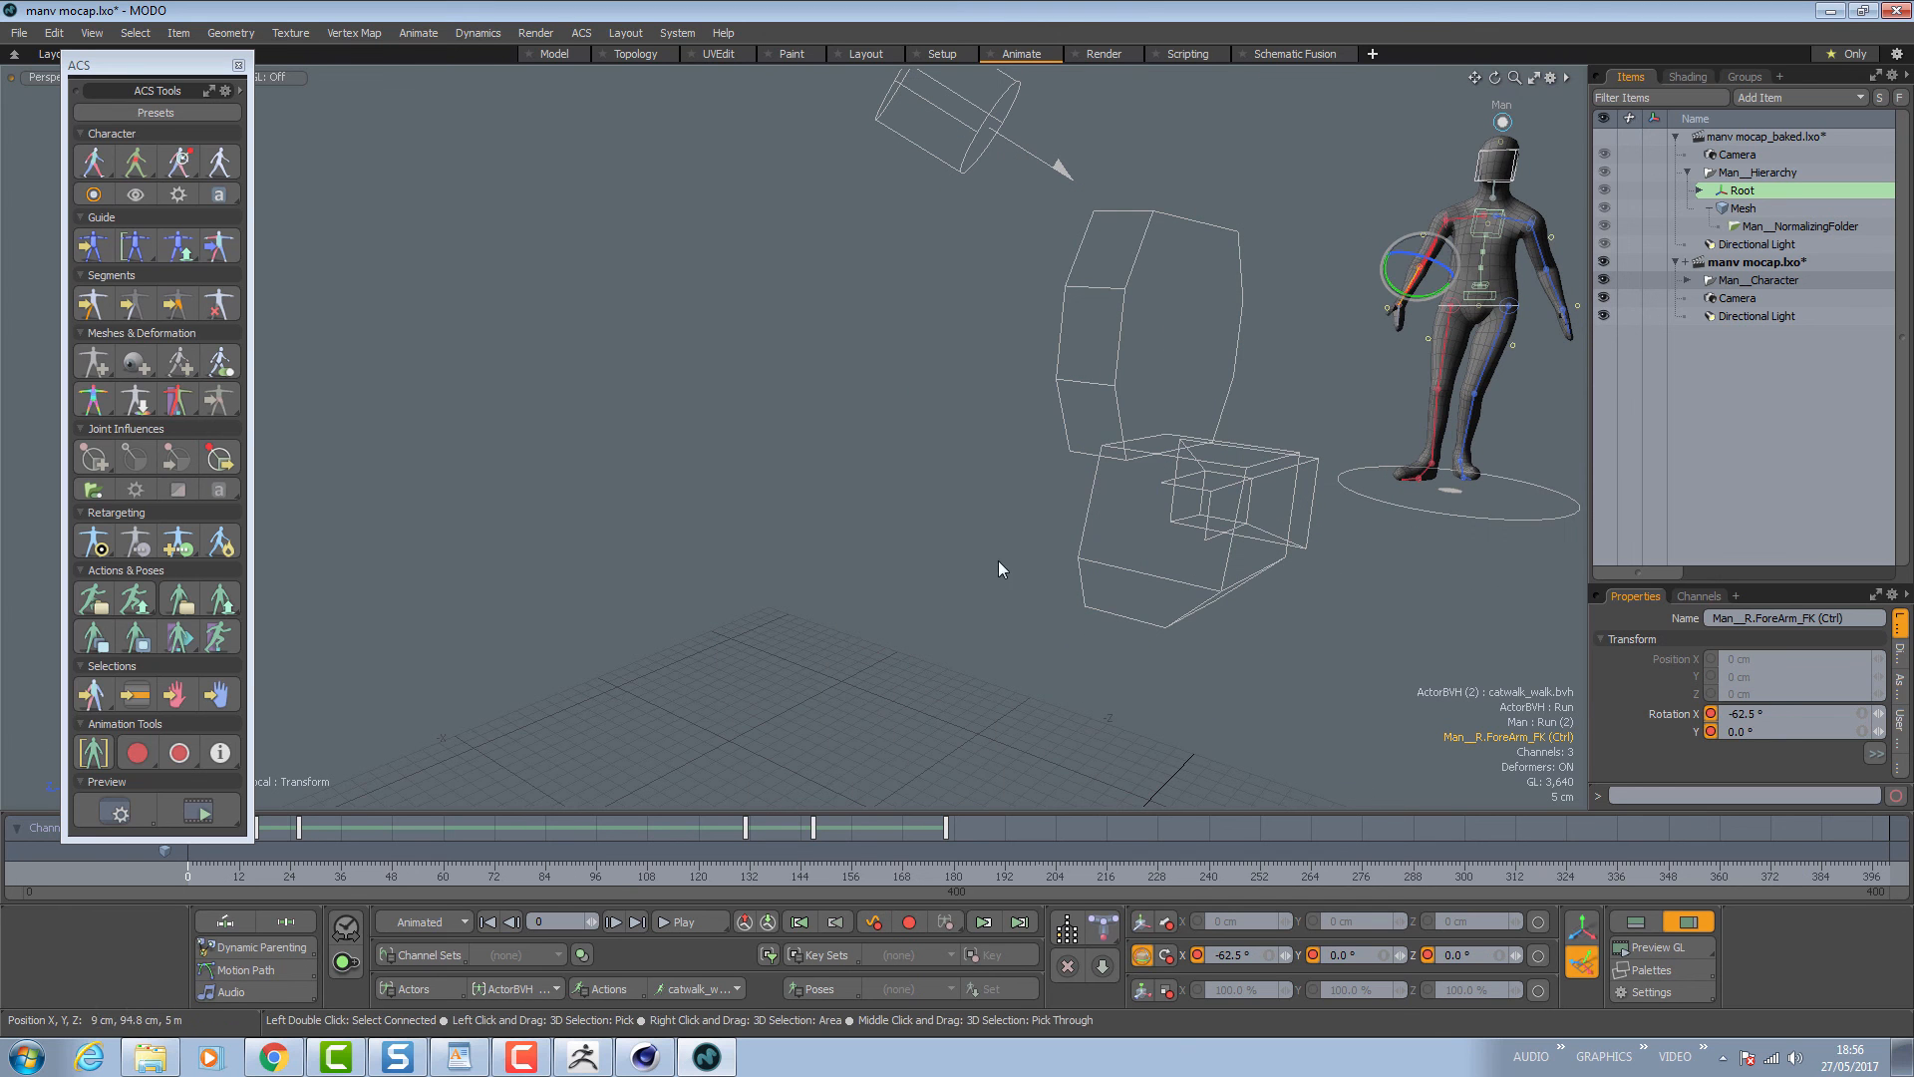
Show the scene's groups and expand Man__Groups down to the list of the Man actor's actions.
alt+shift+drag(985, 546, 878, 503)
alt+shift+drag(1131, 591, 1027, 590)
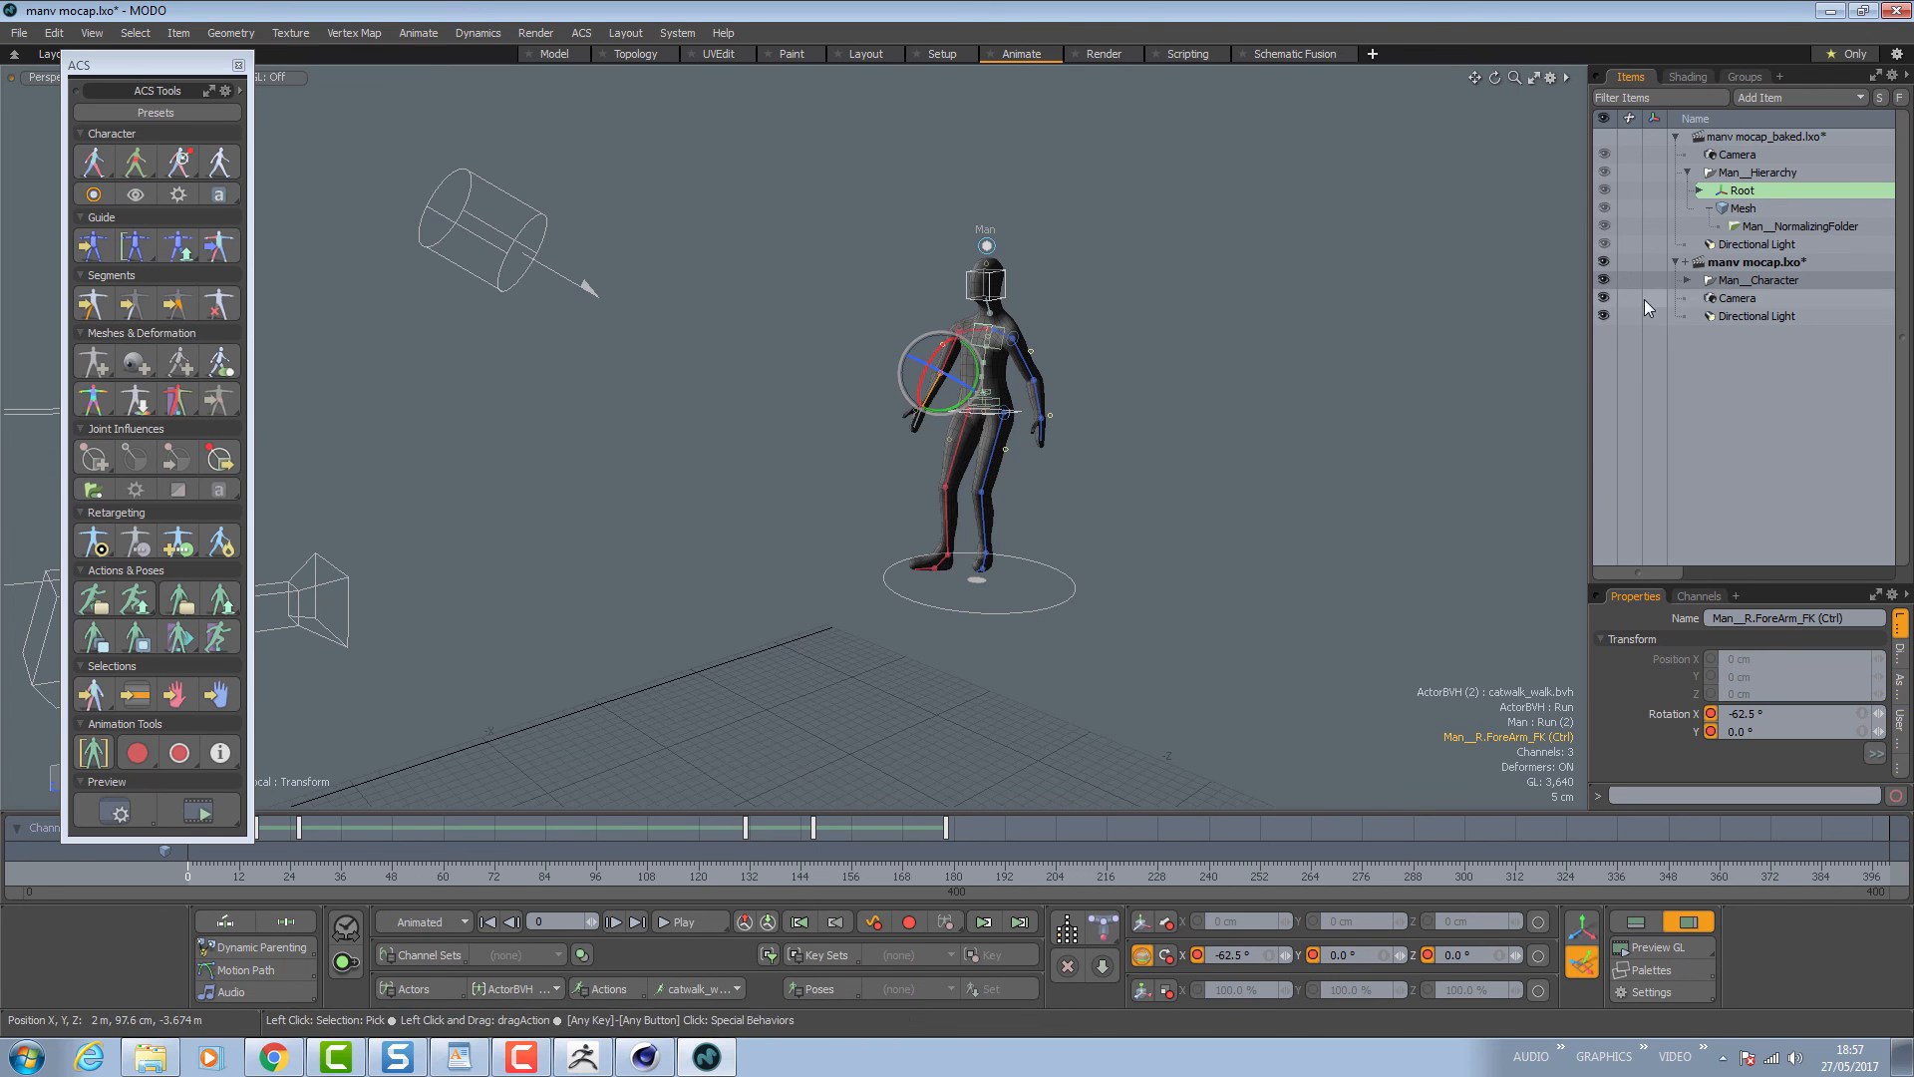
click(1741, 78)
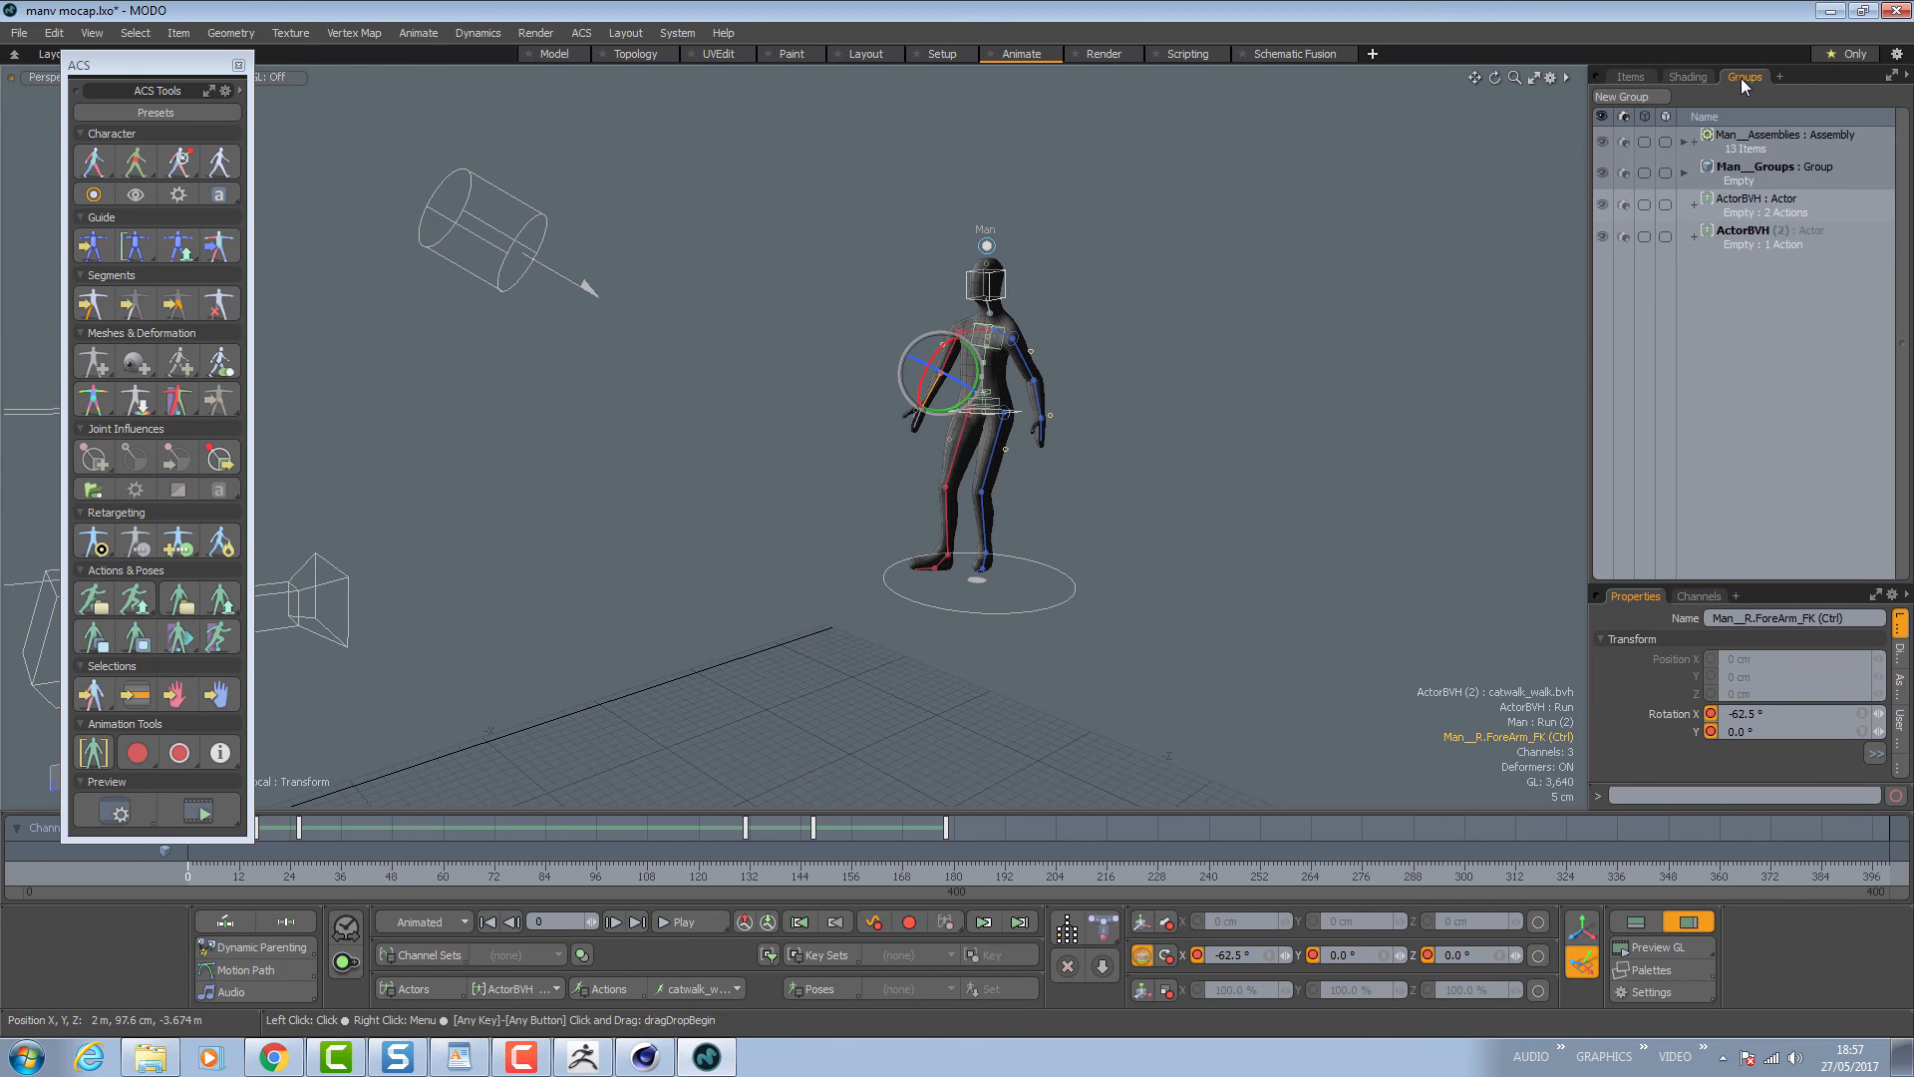
click(1695, 141)
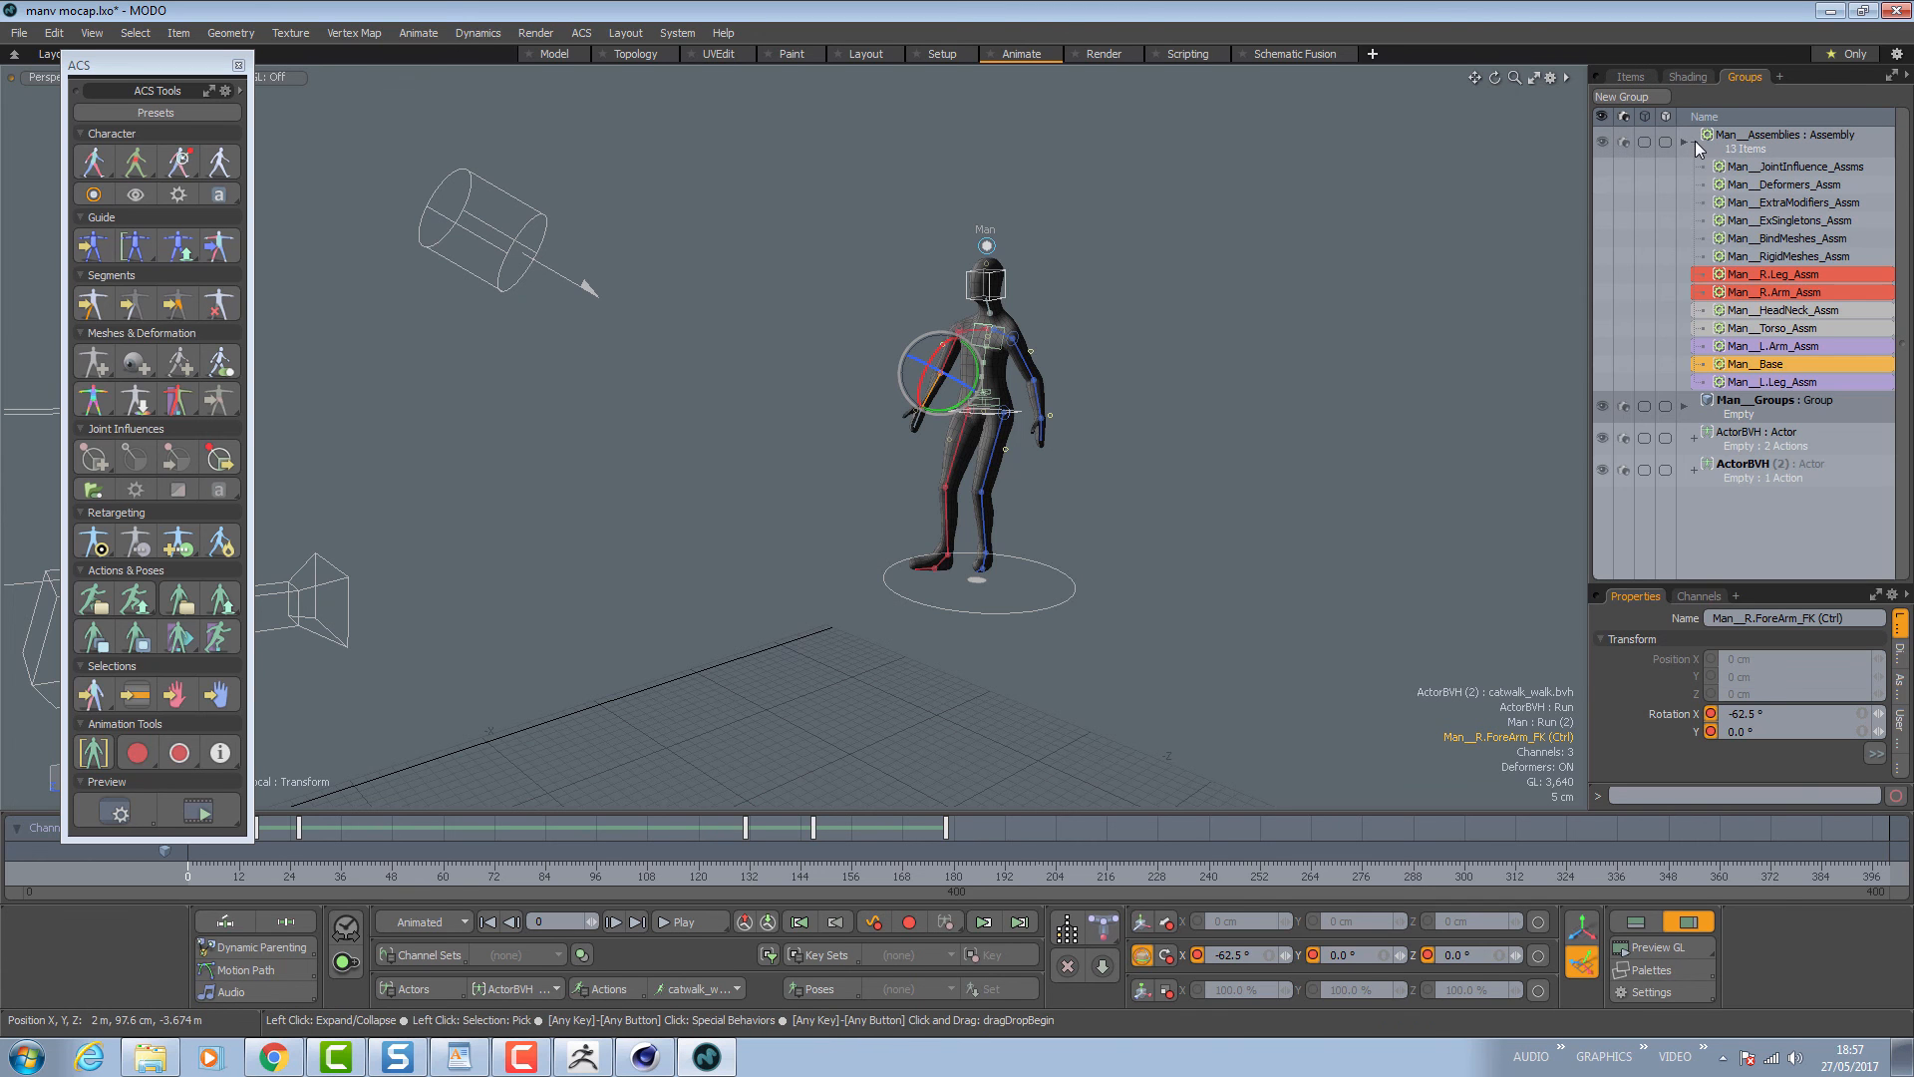
click(1694, 141)
click(1687, 145)
click(1687, 145)
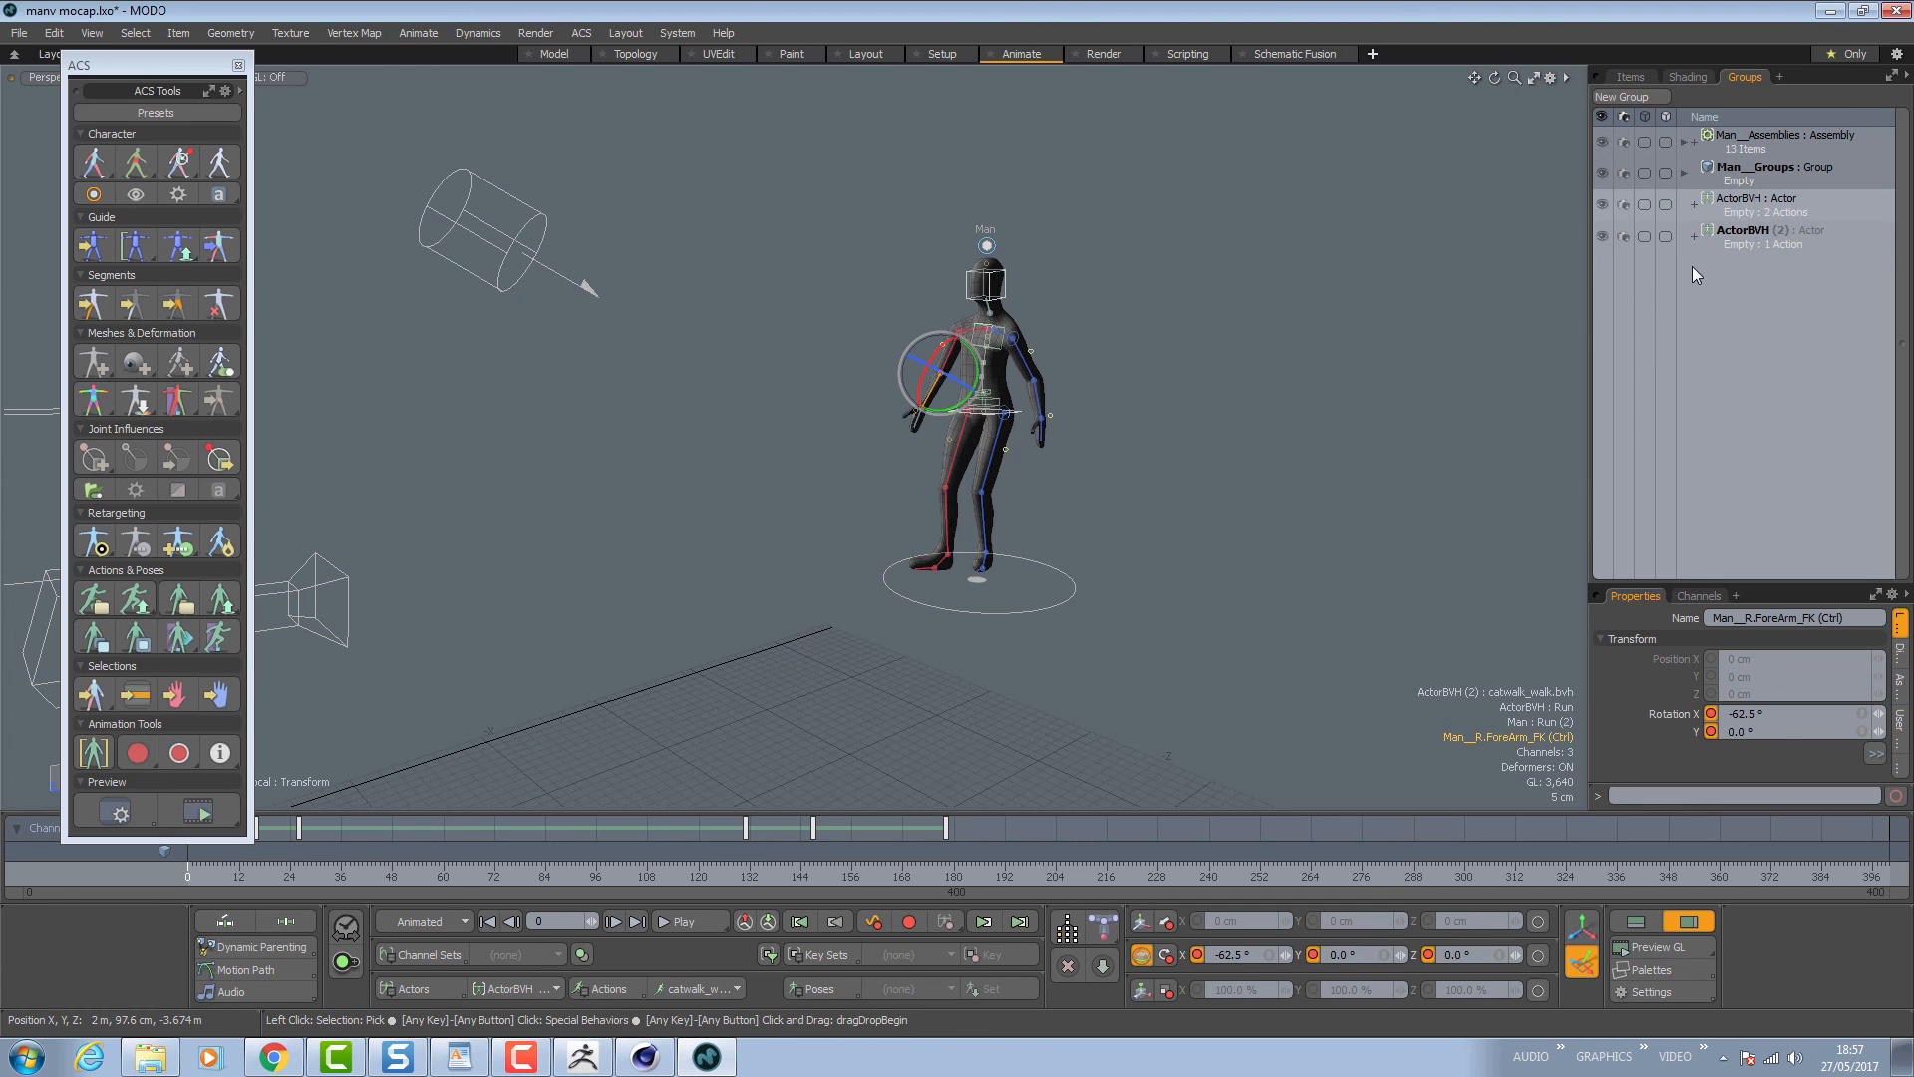
click(1685, 172)
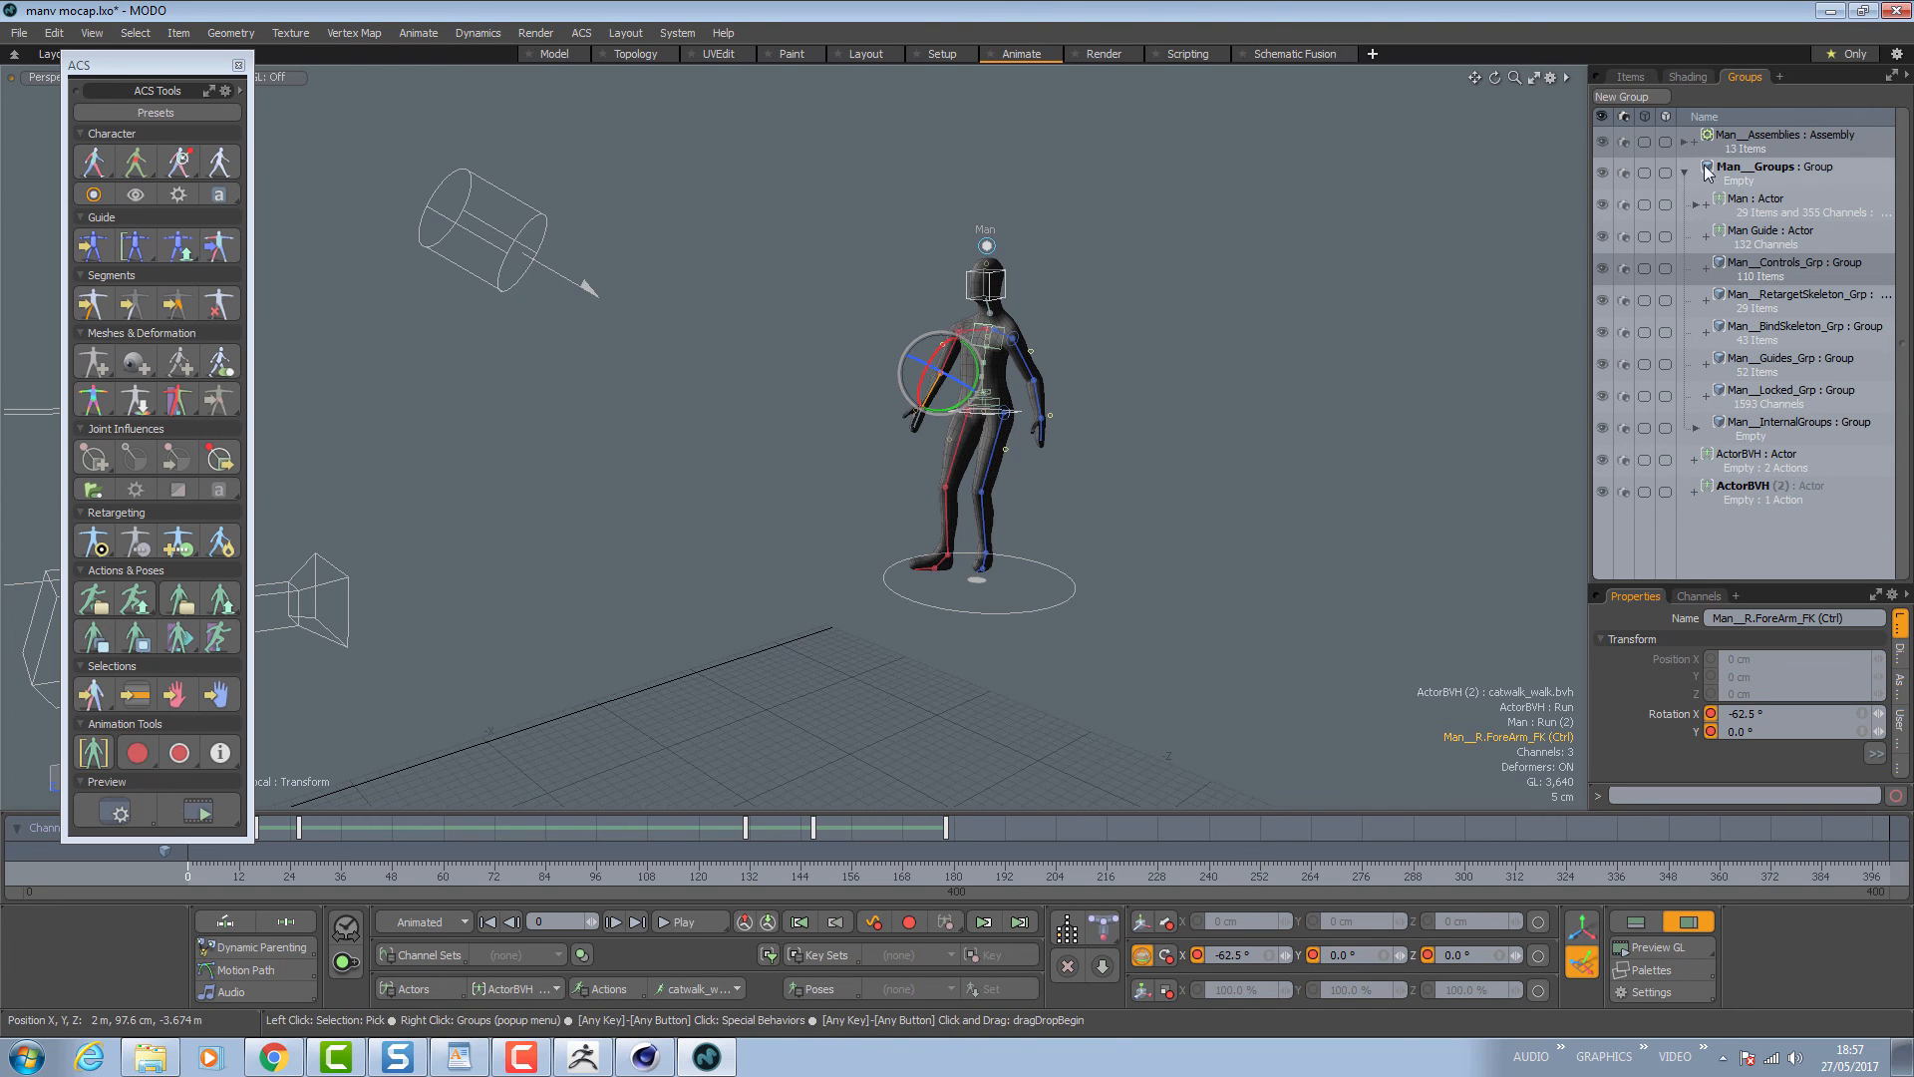
click(1696, 206)
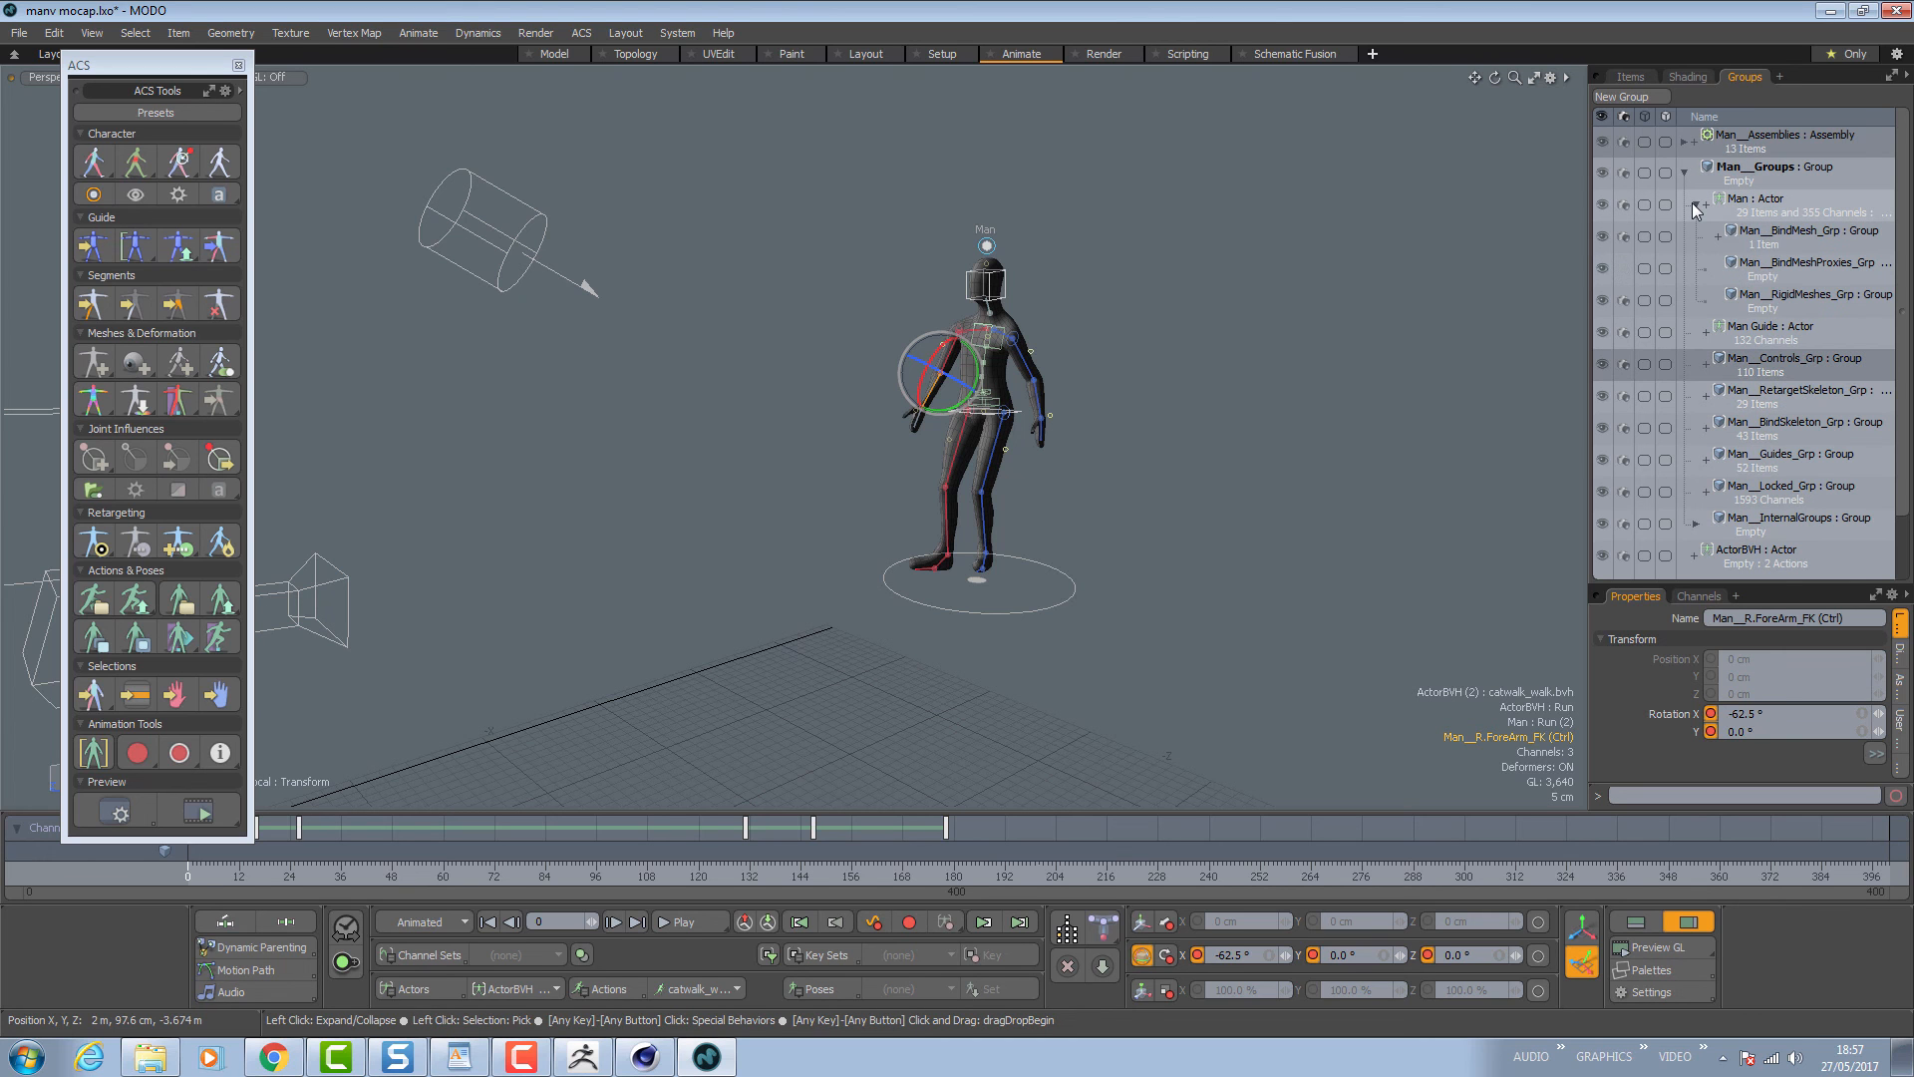
click(1696, 206)
click(1707, 204)
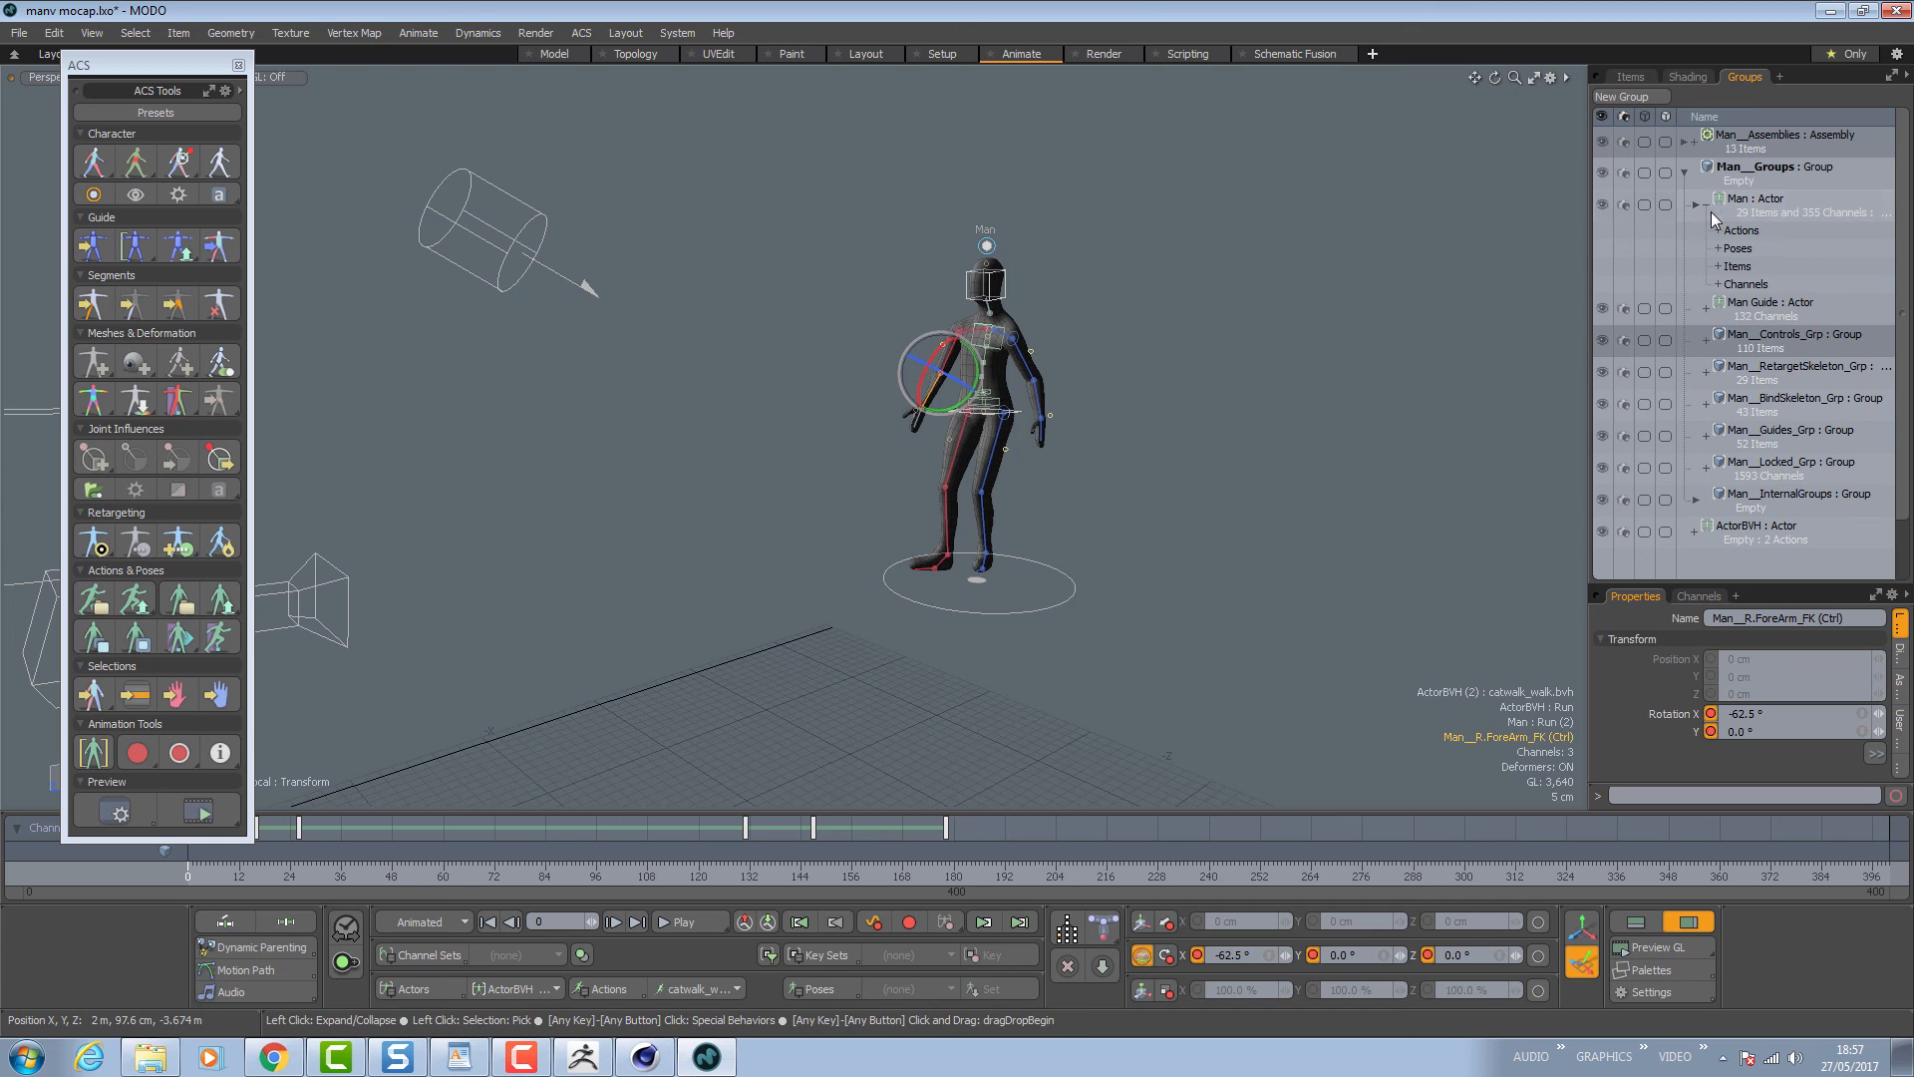
click(1718, 230)
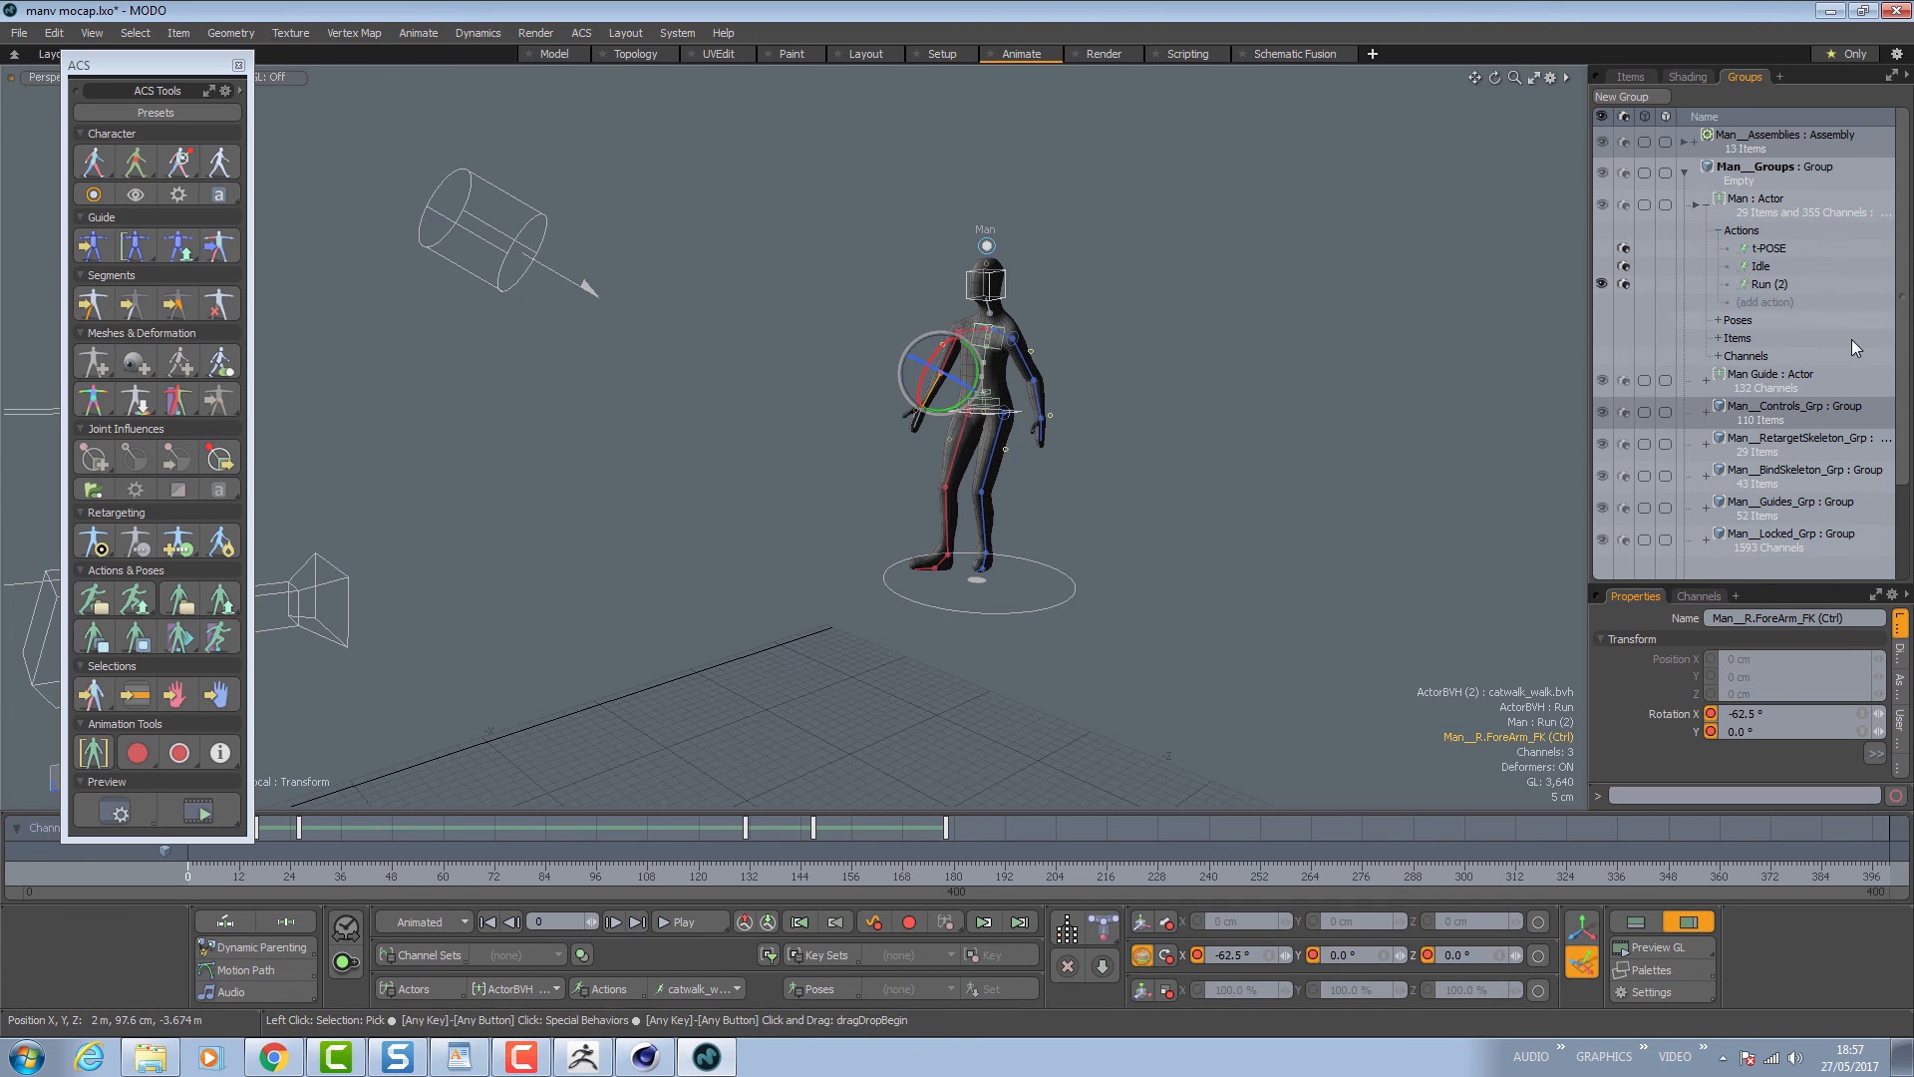
Delete the t-POSE and Idle actions from the Man actor, and check its list of available actions.
click(1768, 266)
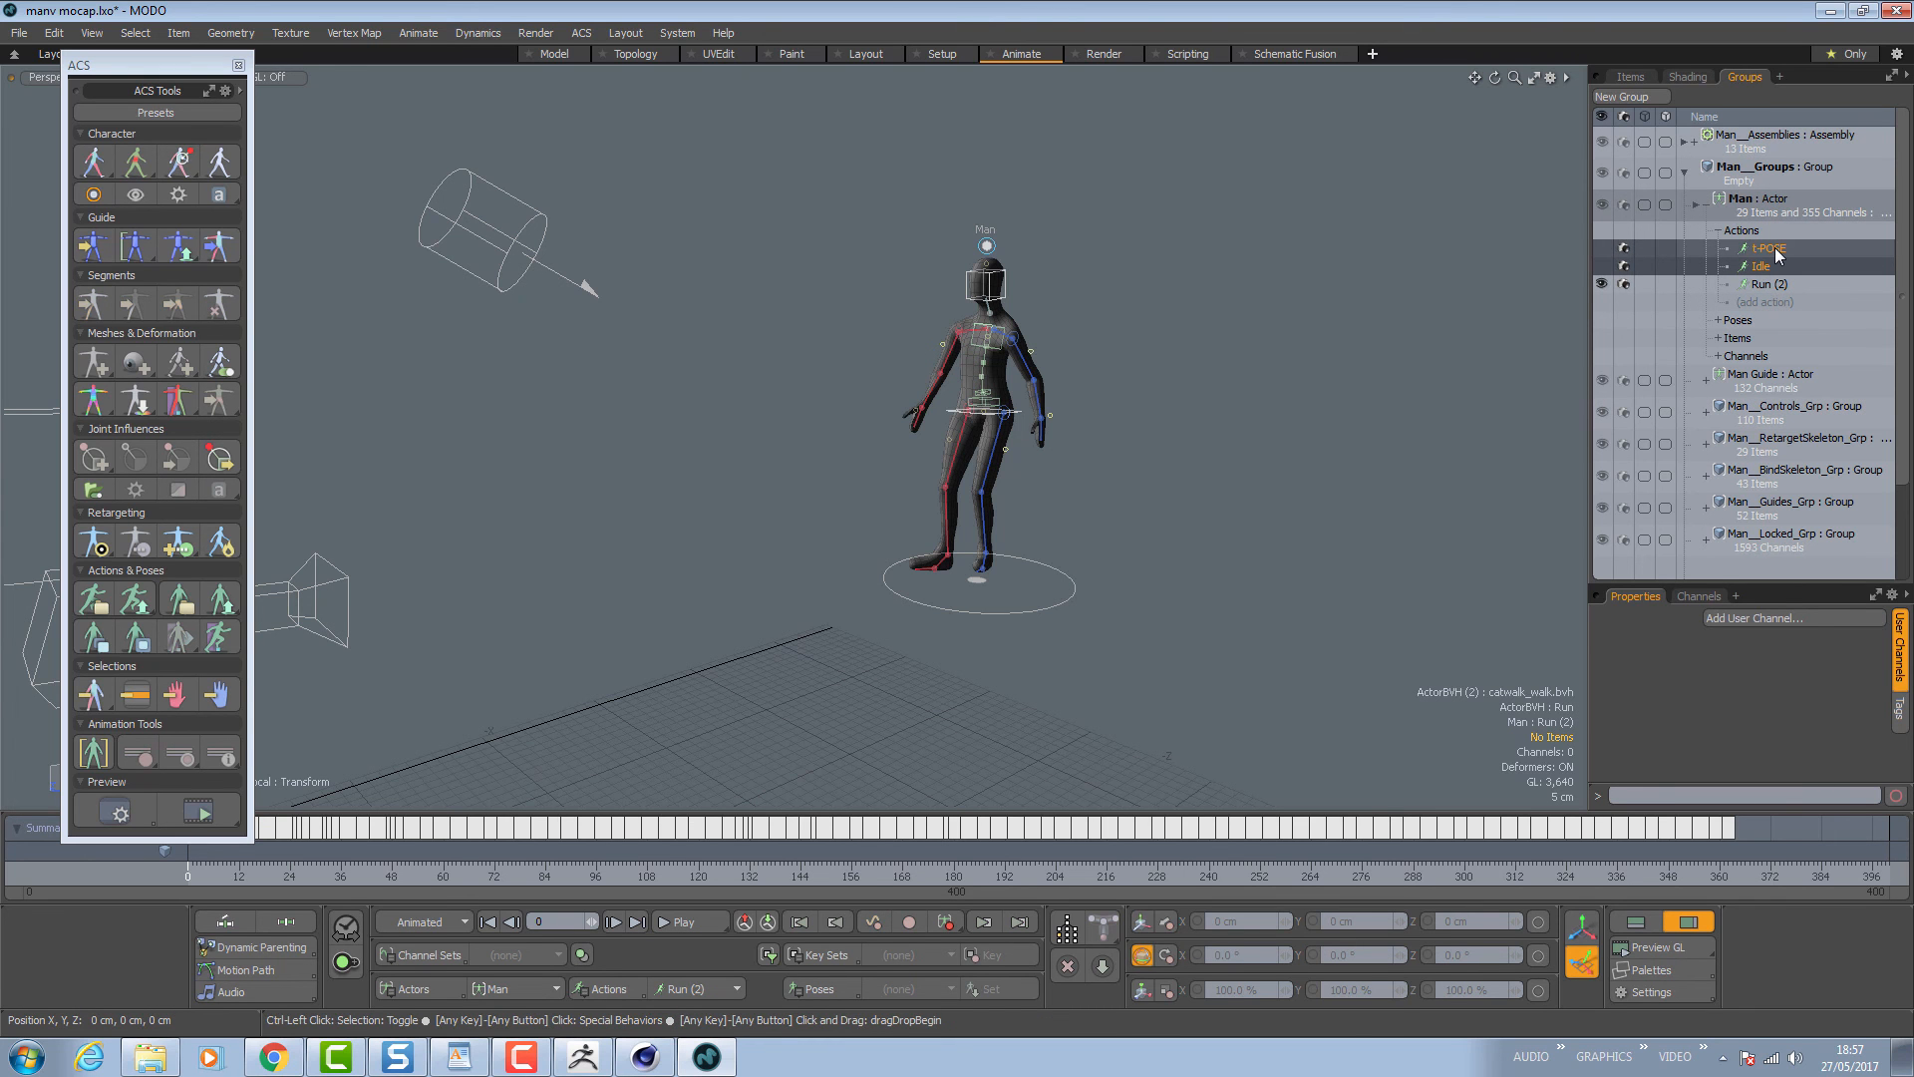
ctrl+click(1769, 248)
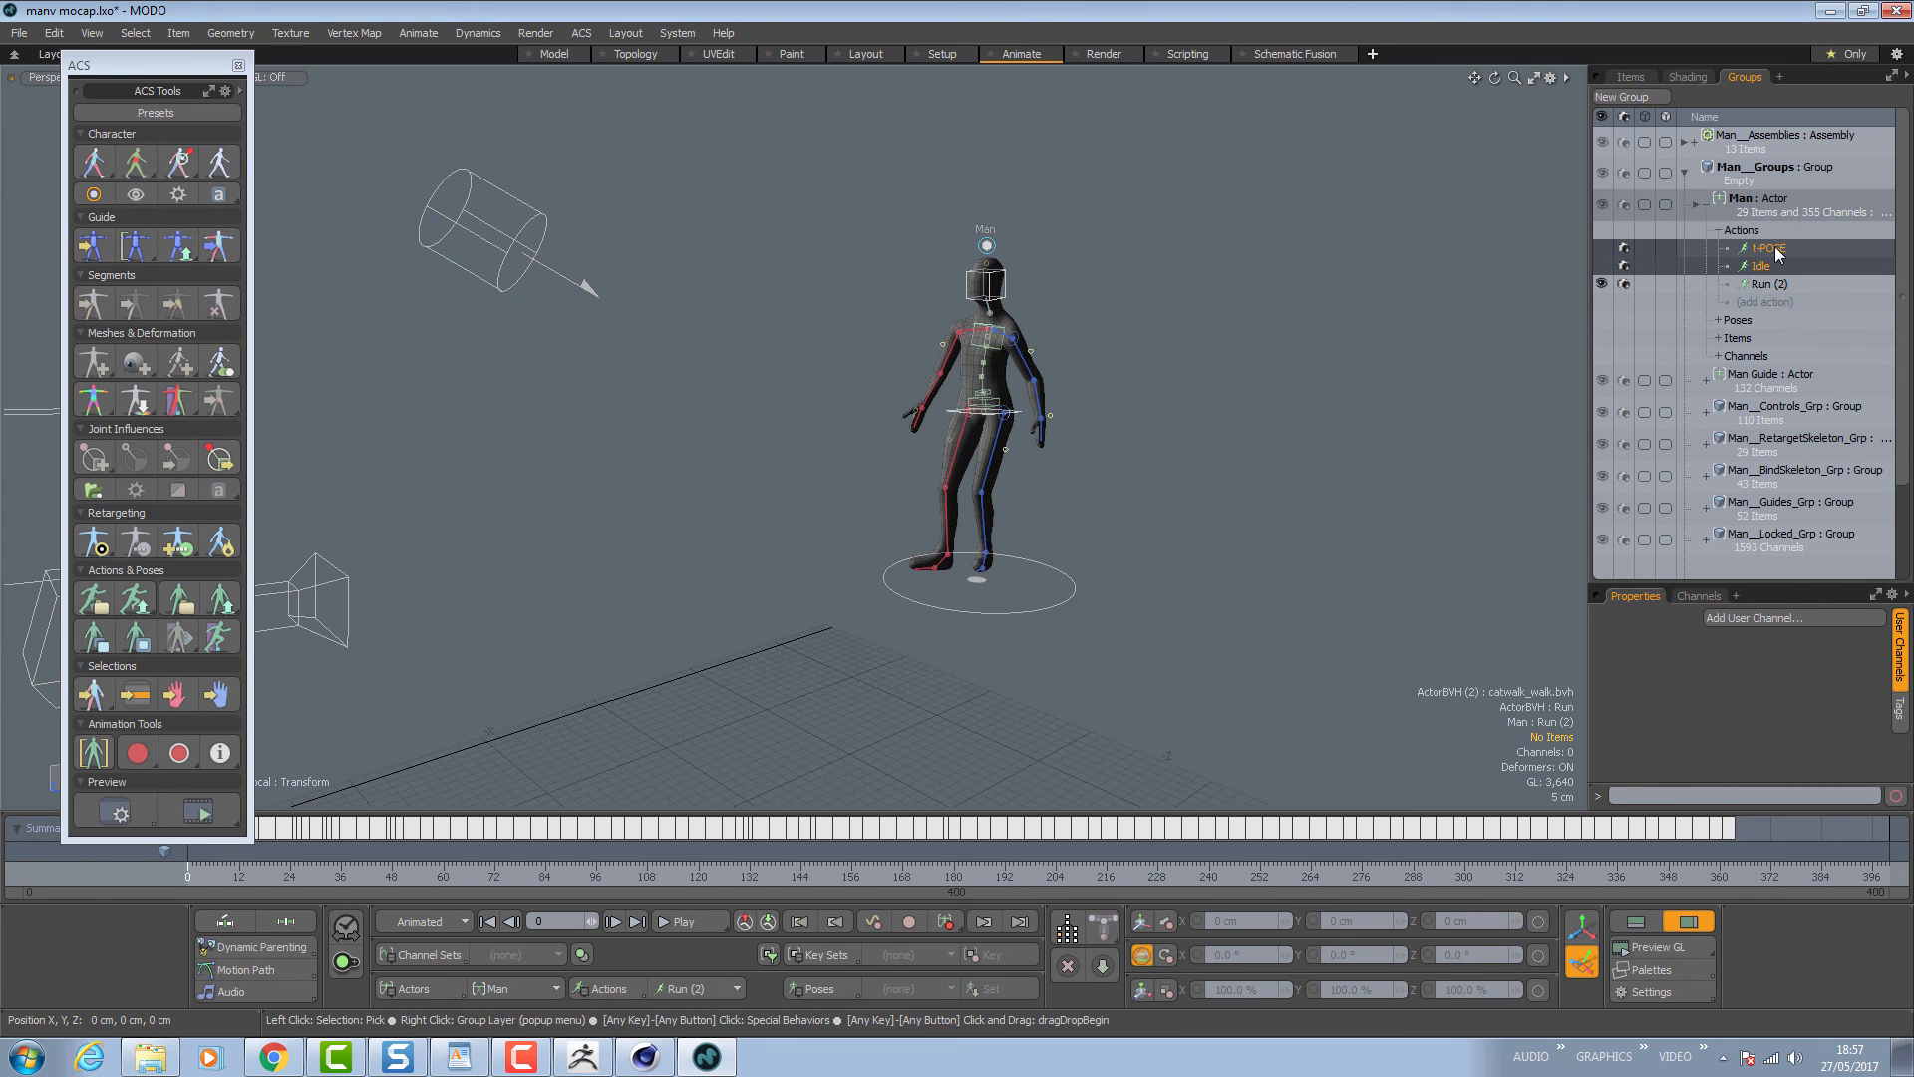
key(Delete)
click(1148, 492)
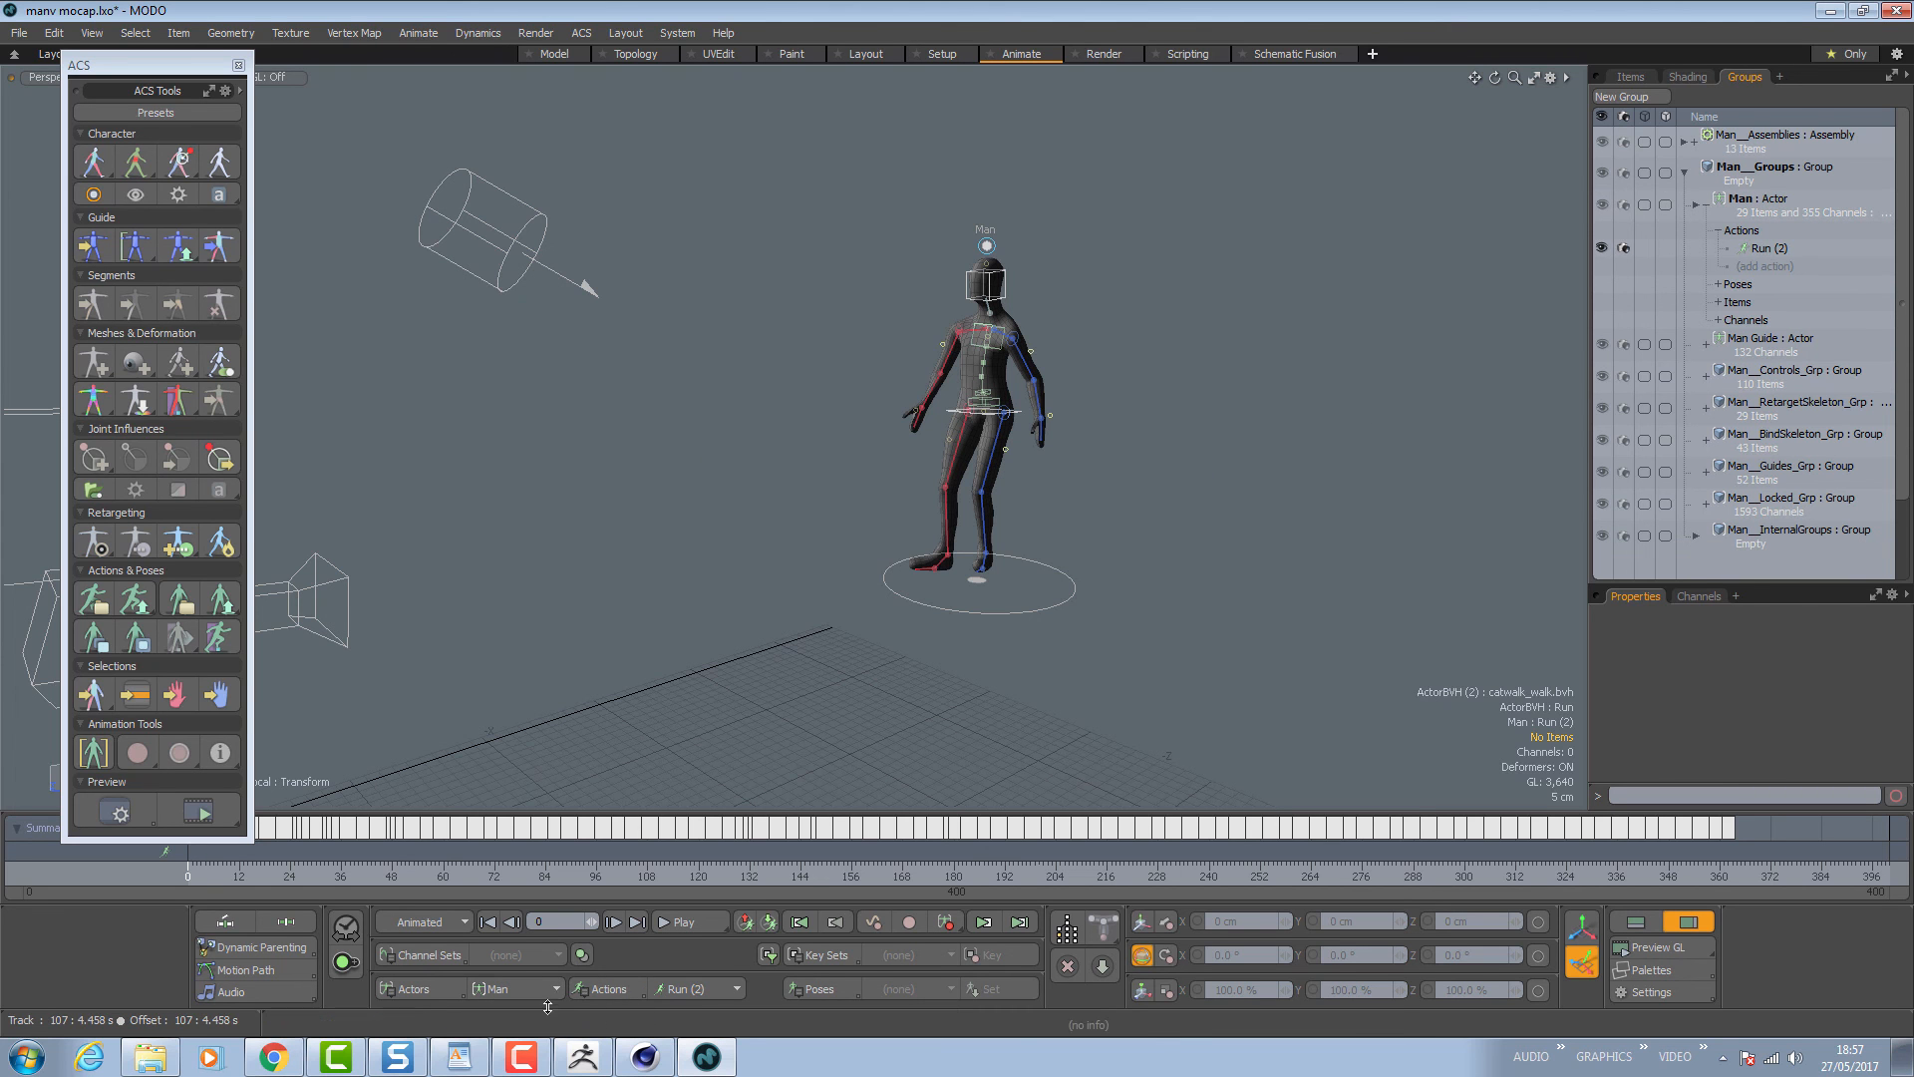
click(708, 992)
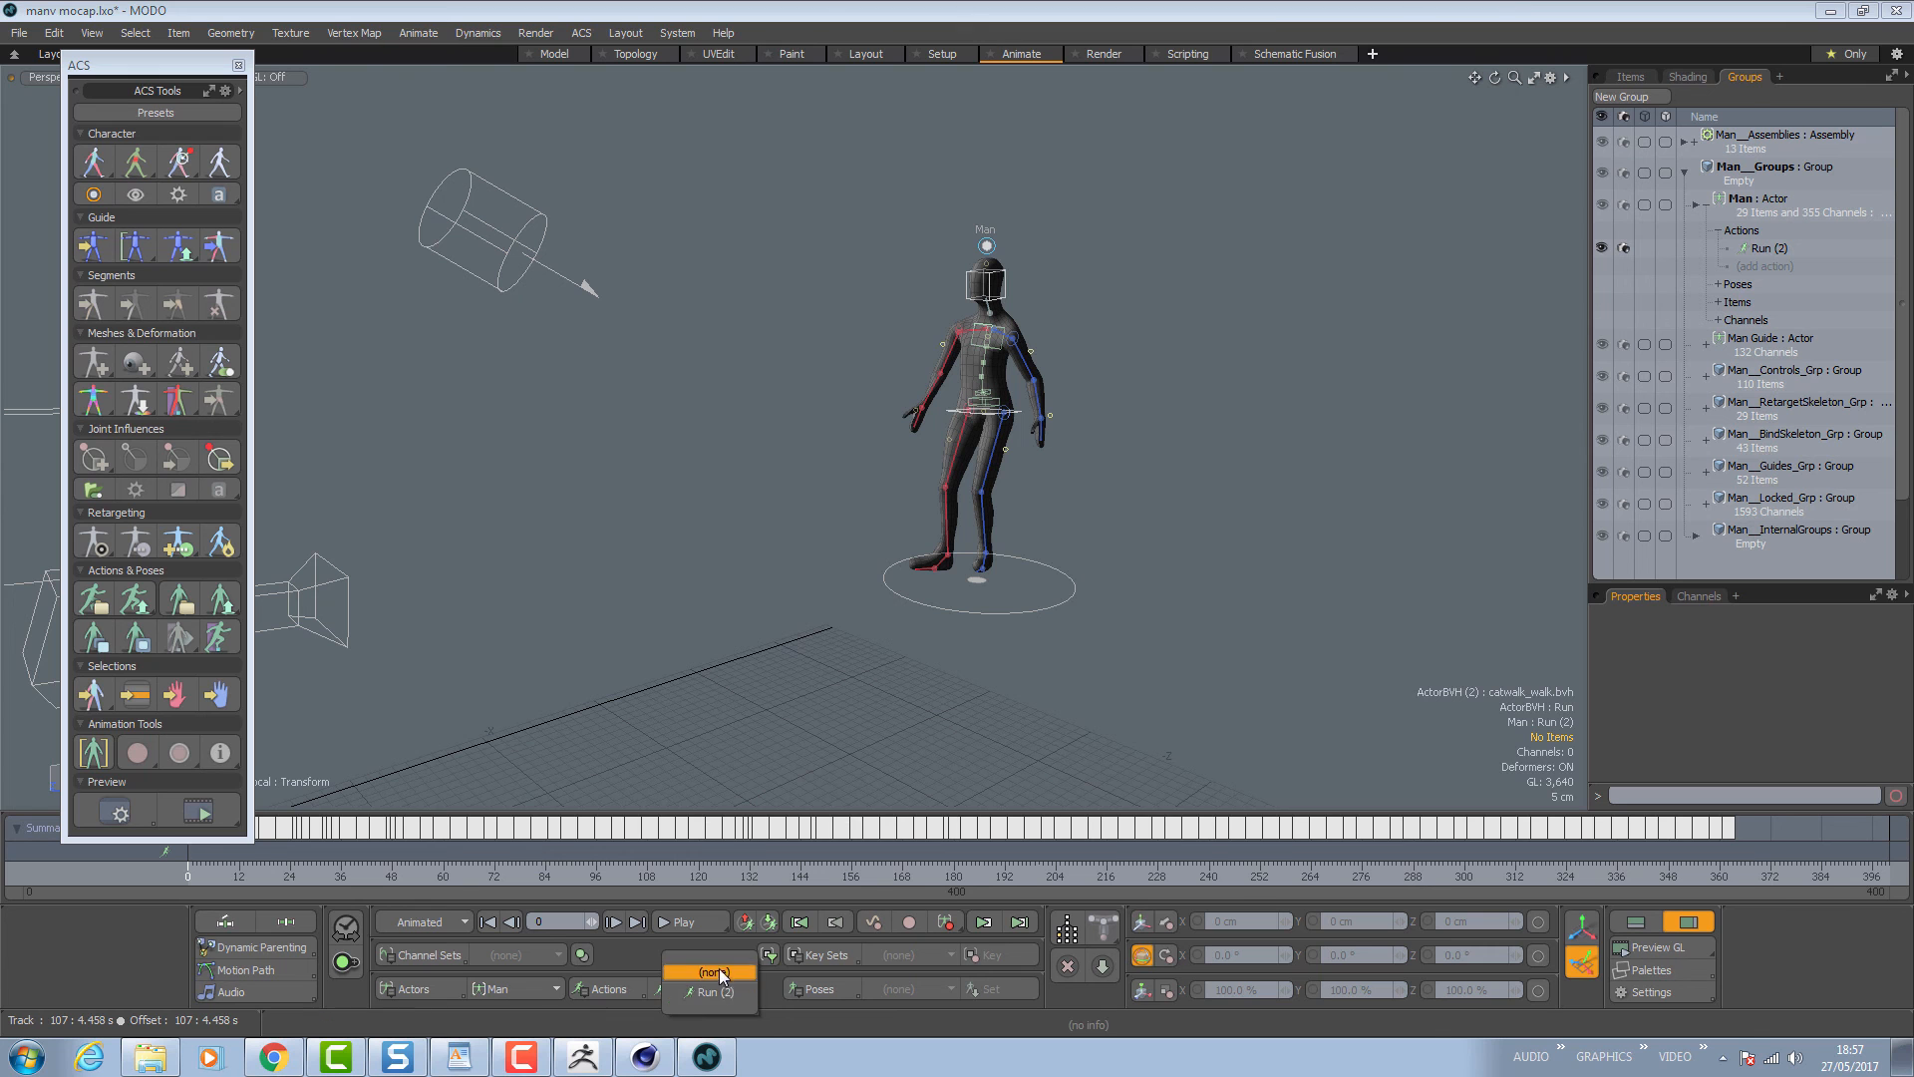
click(644, 875)
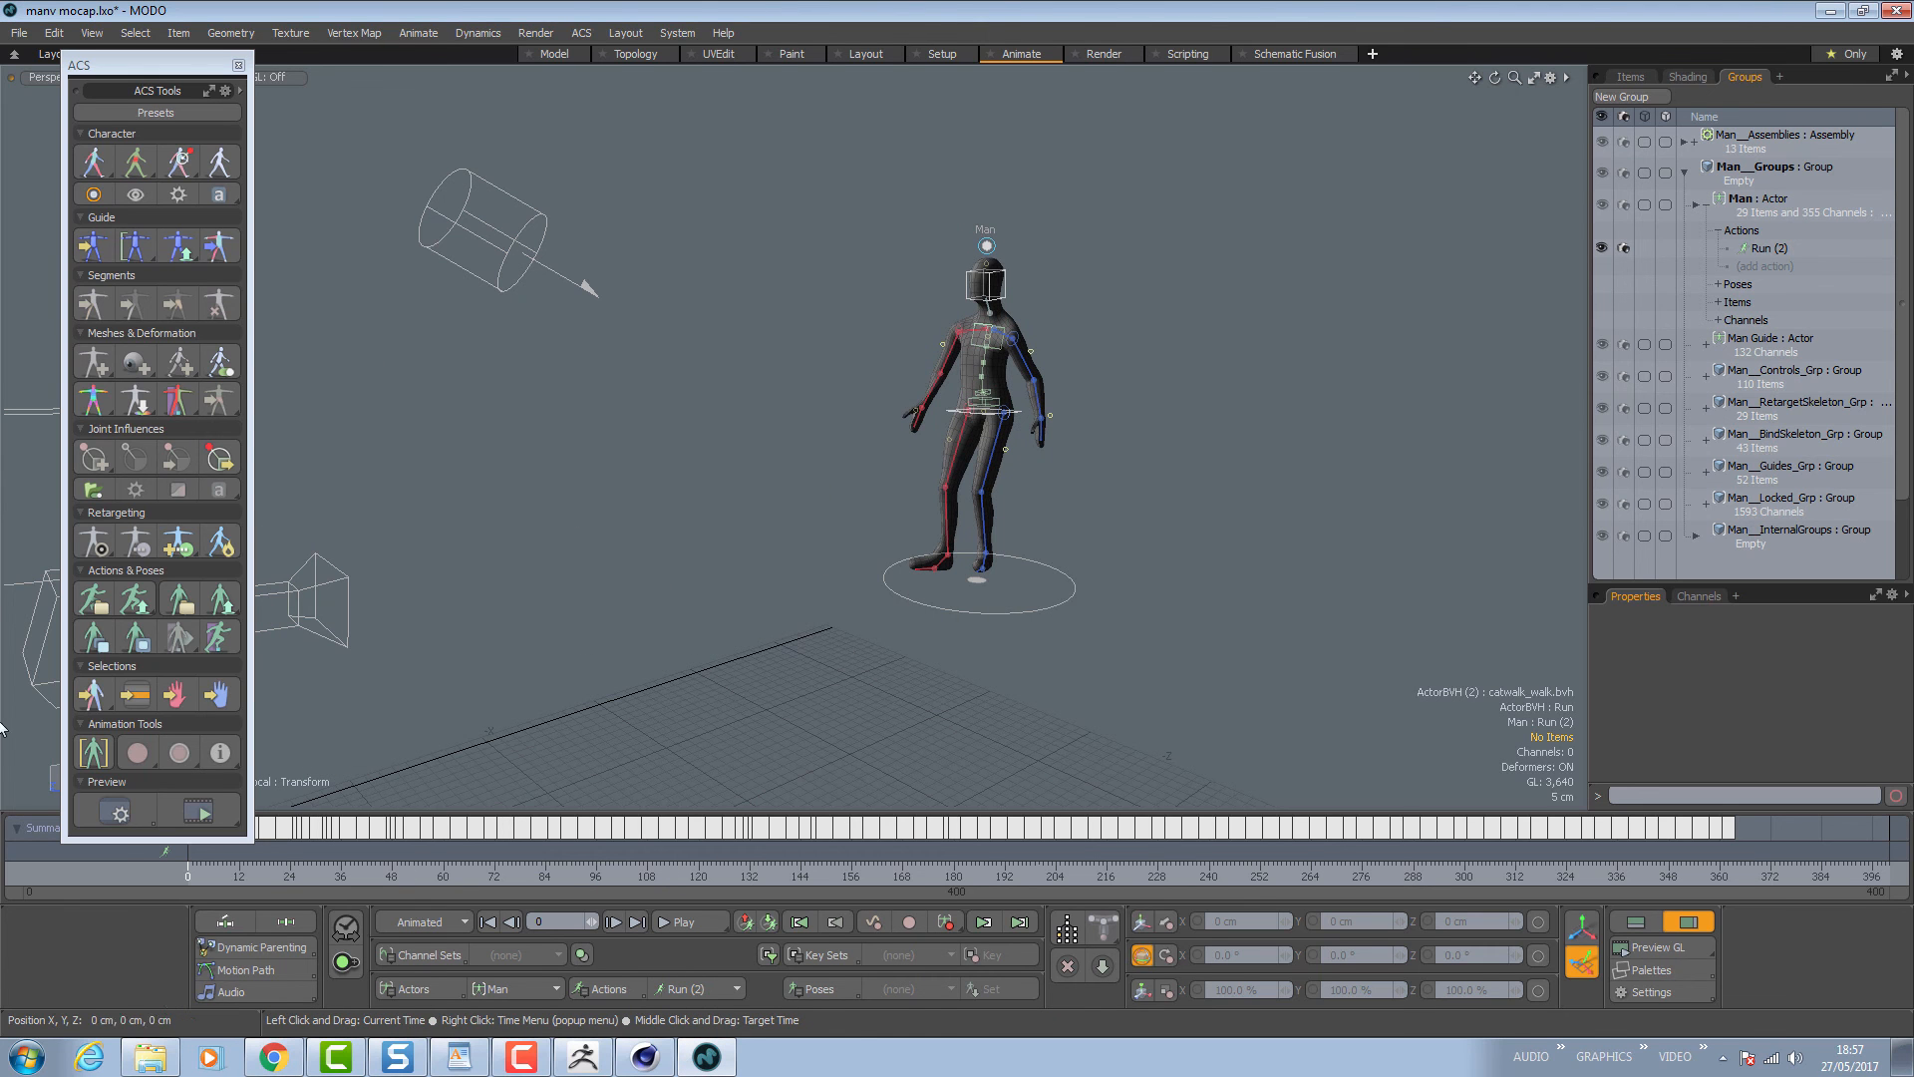
Bake the ACS character, declining to auto-save a copy of the scene.
alt+drag(969, 588, 846, 493)
scroll(846, 492, down, 5)
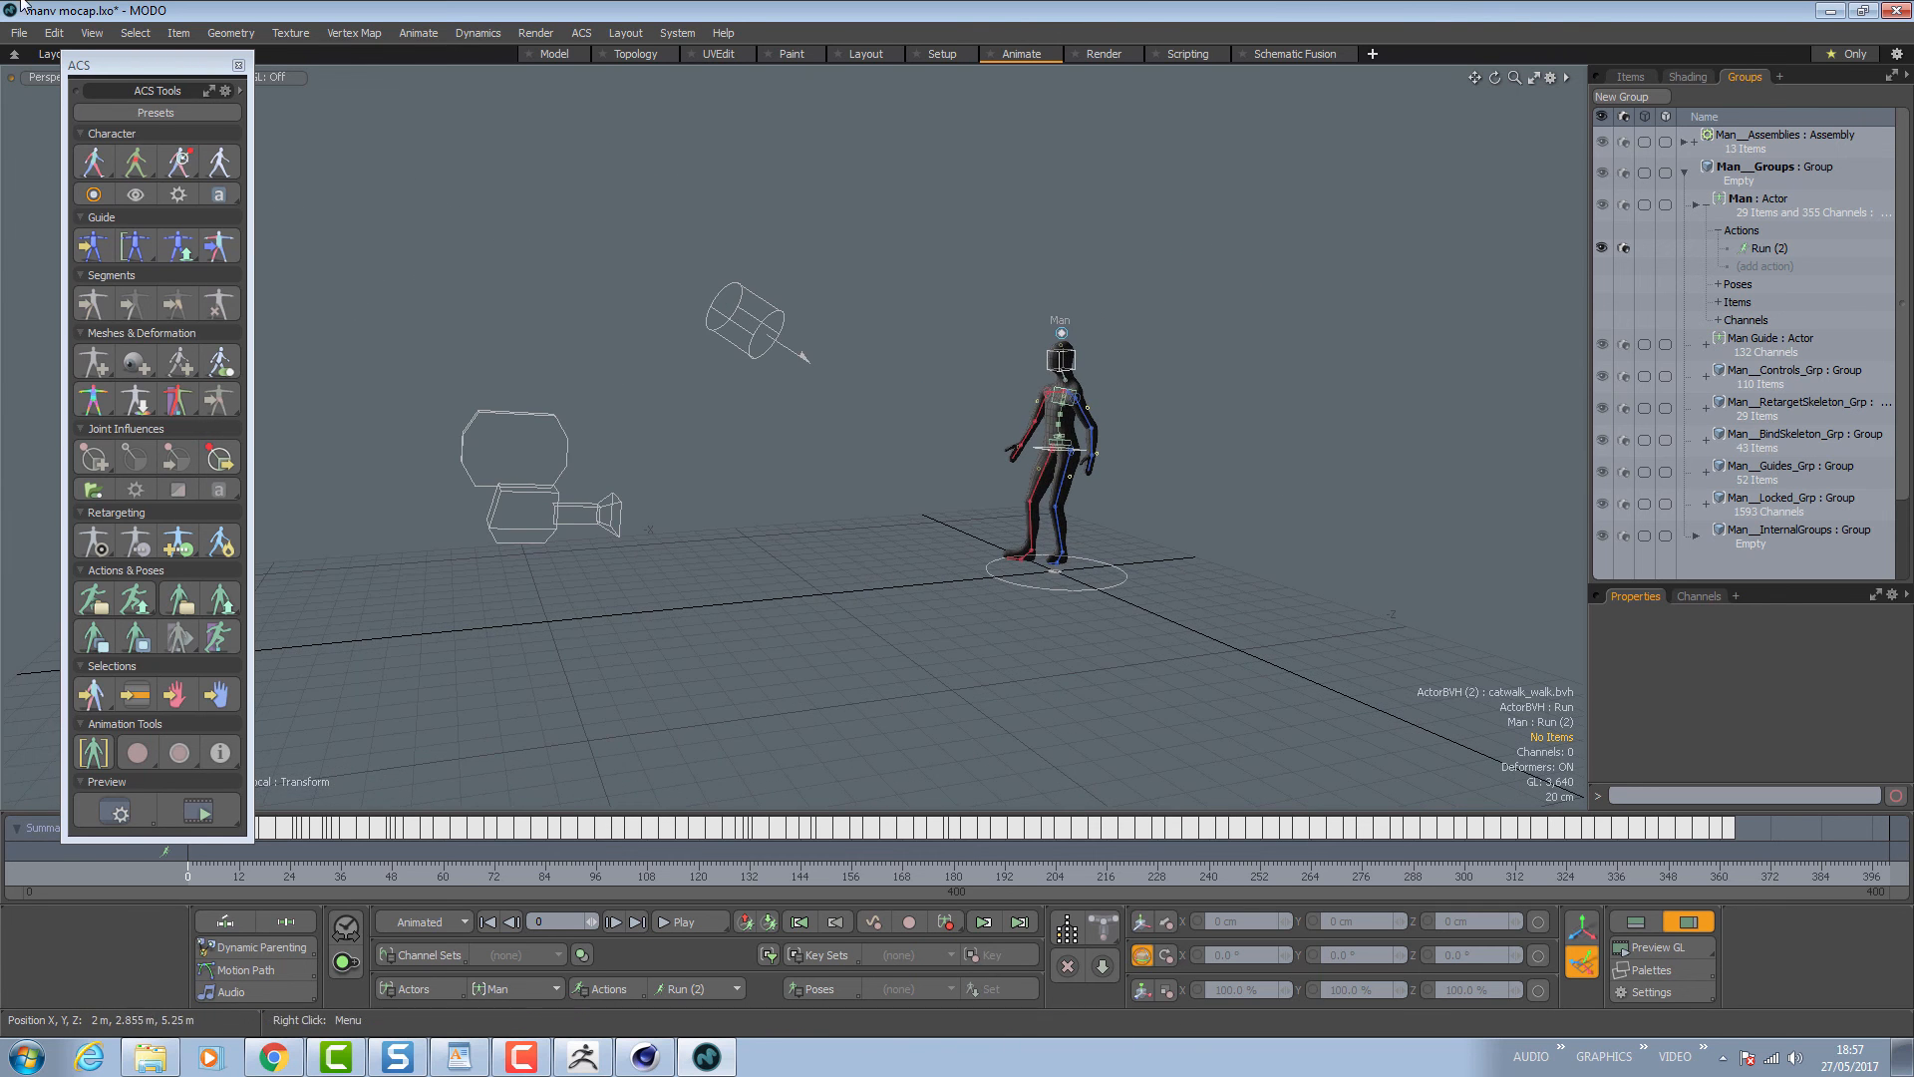
click(20, 33)
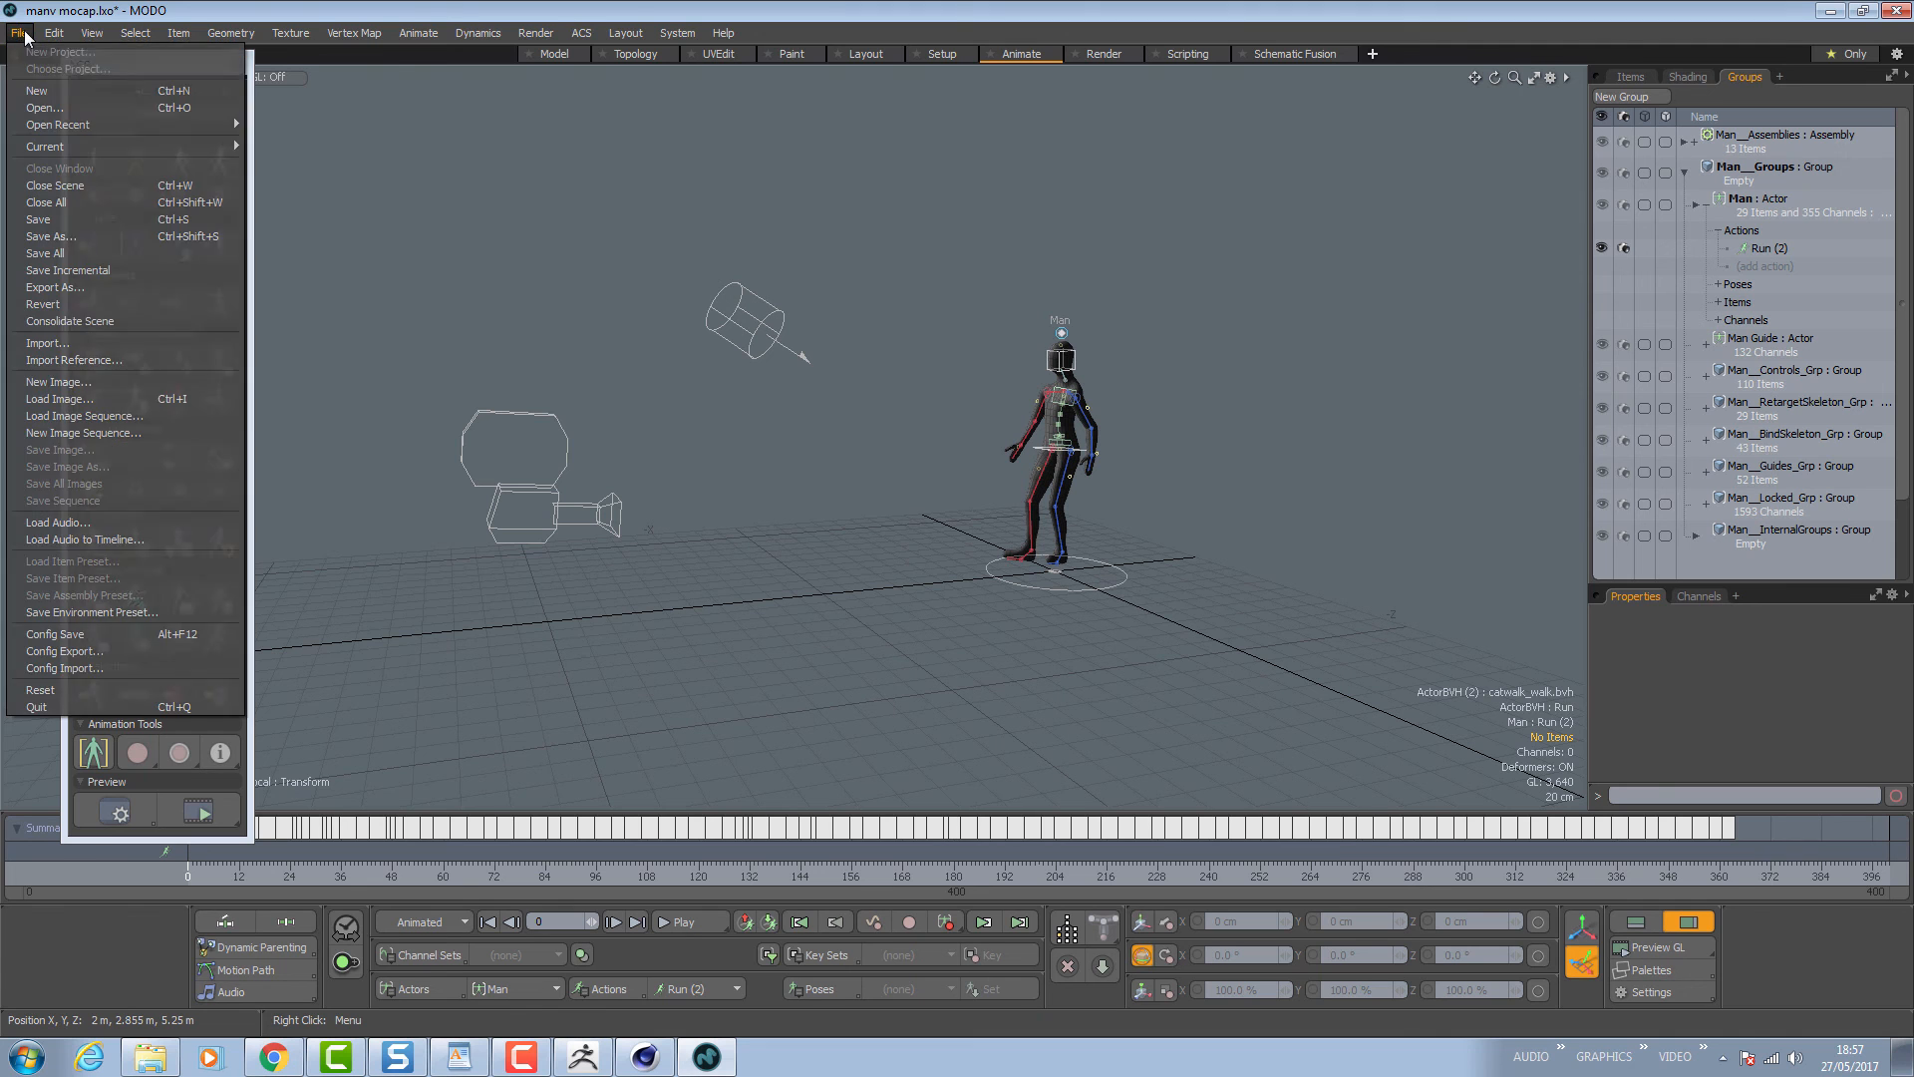
click(449, 28)
click(625, 33)
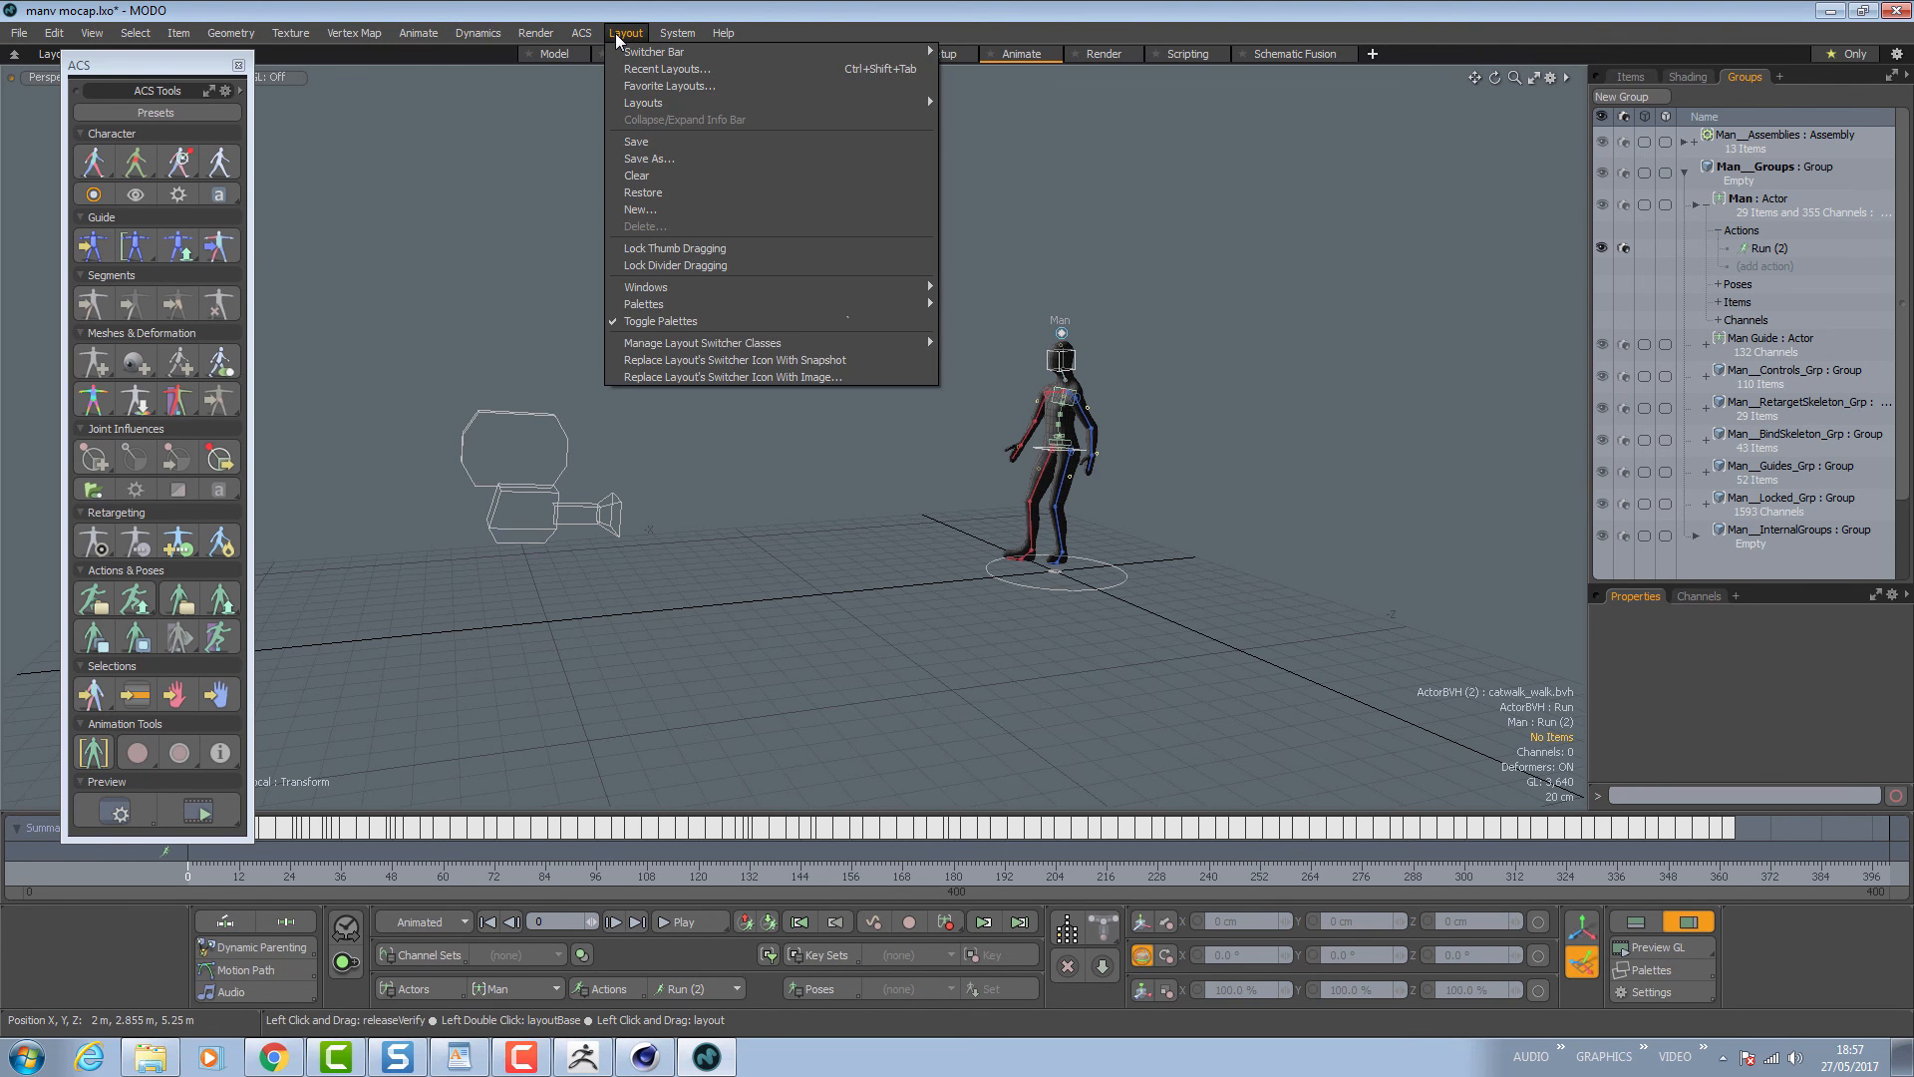
mouse_move(582, 33)
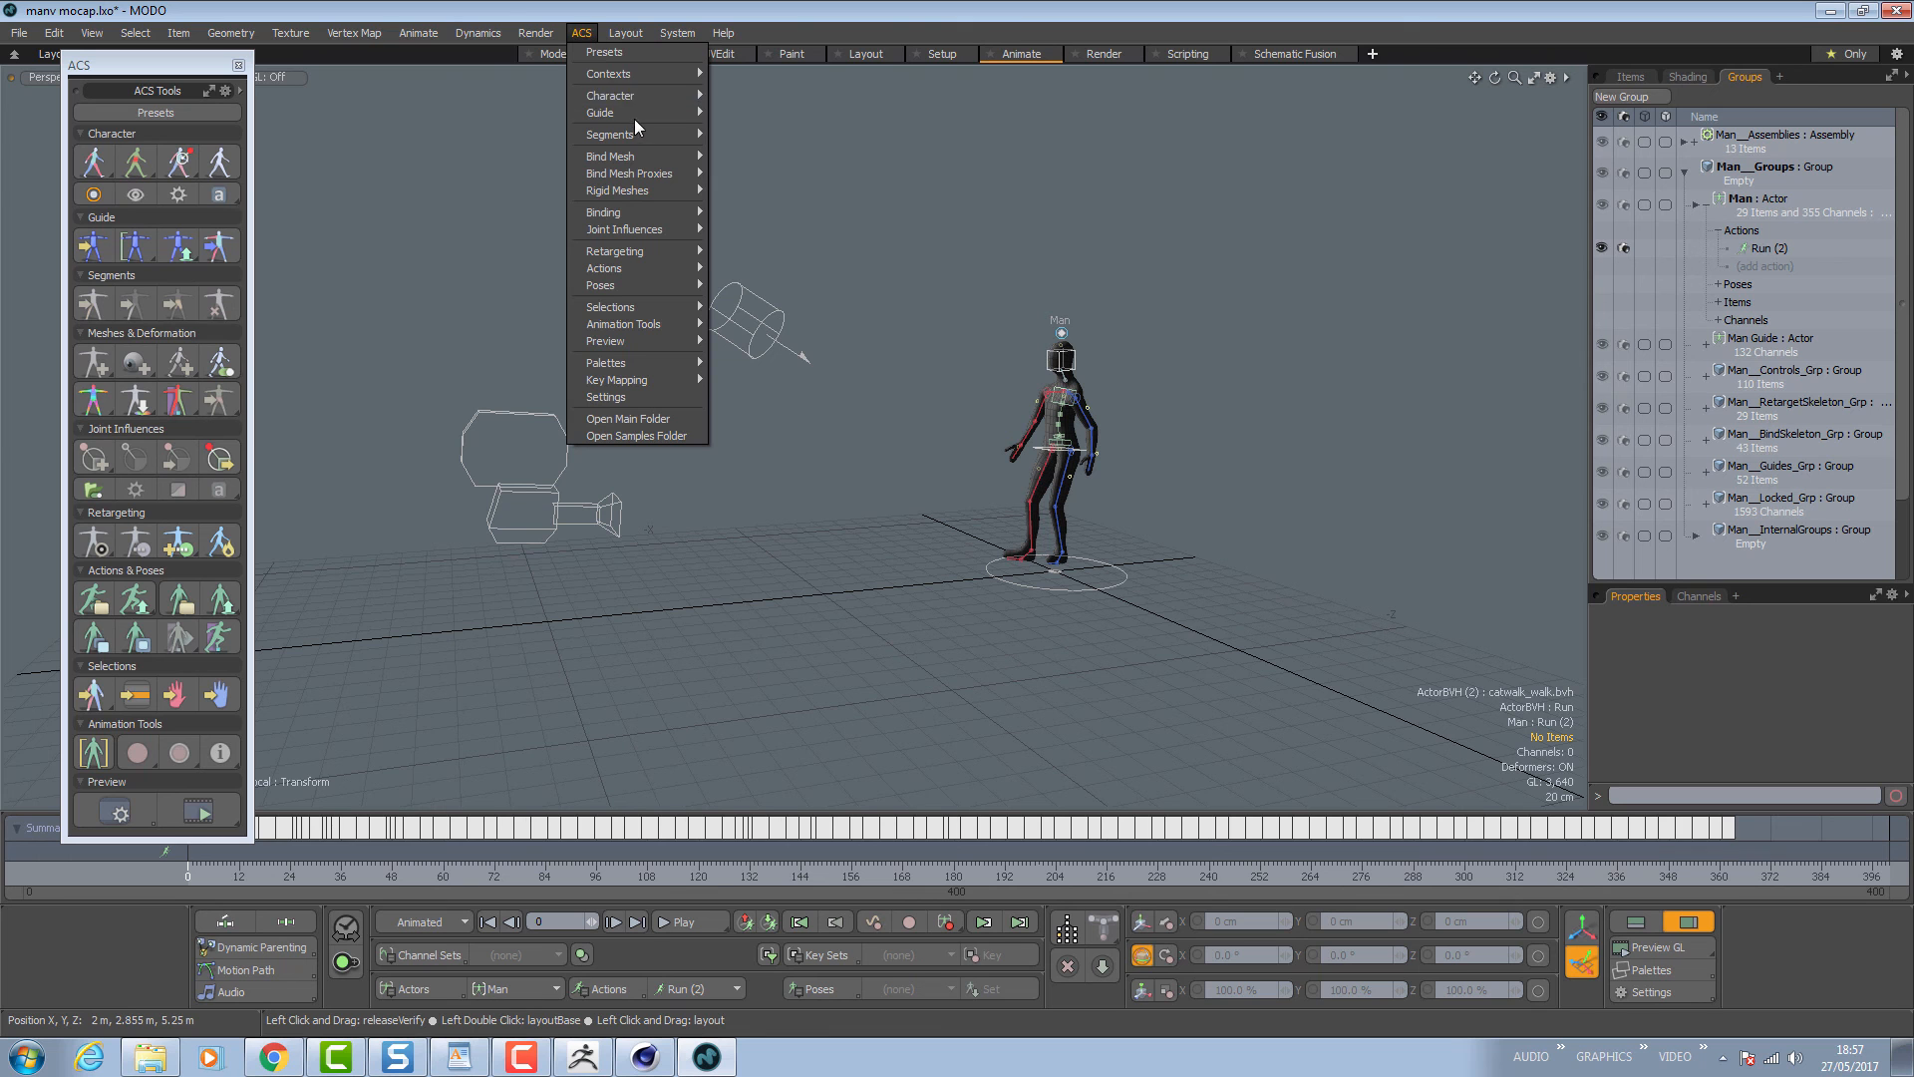
mouse_move(628, 96)
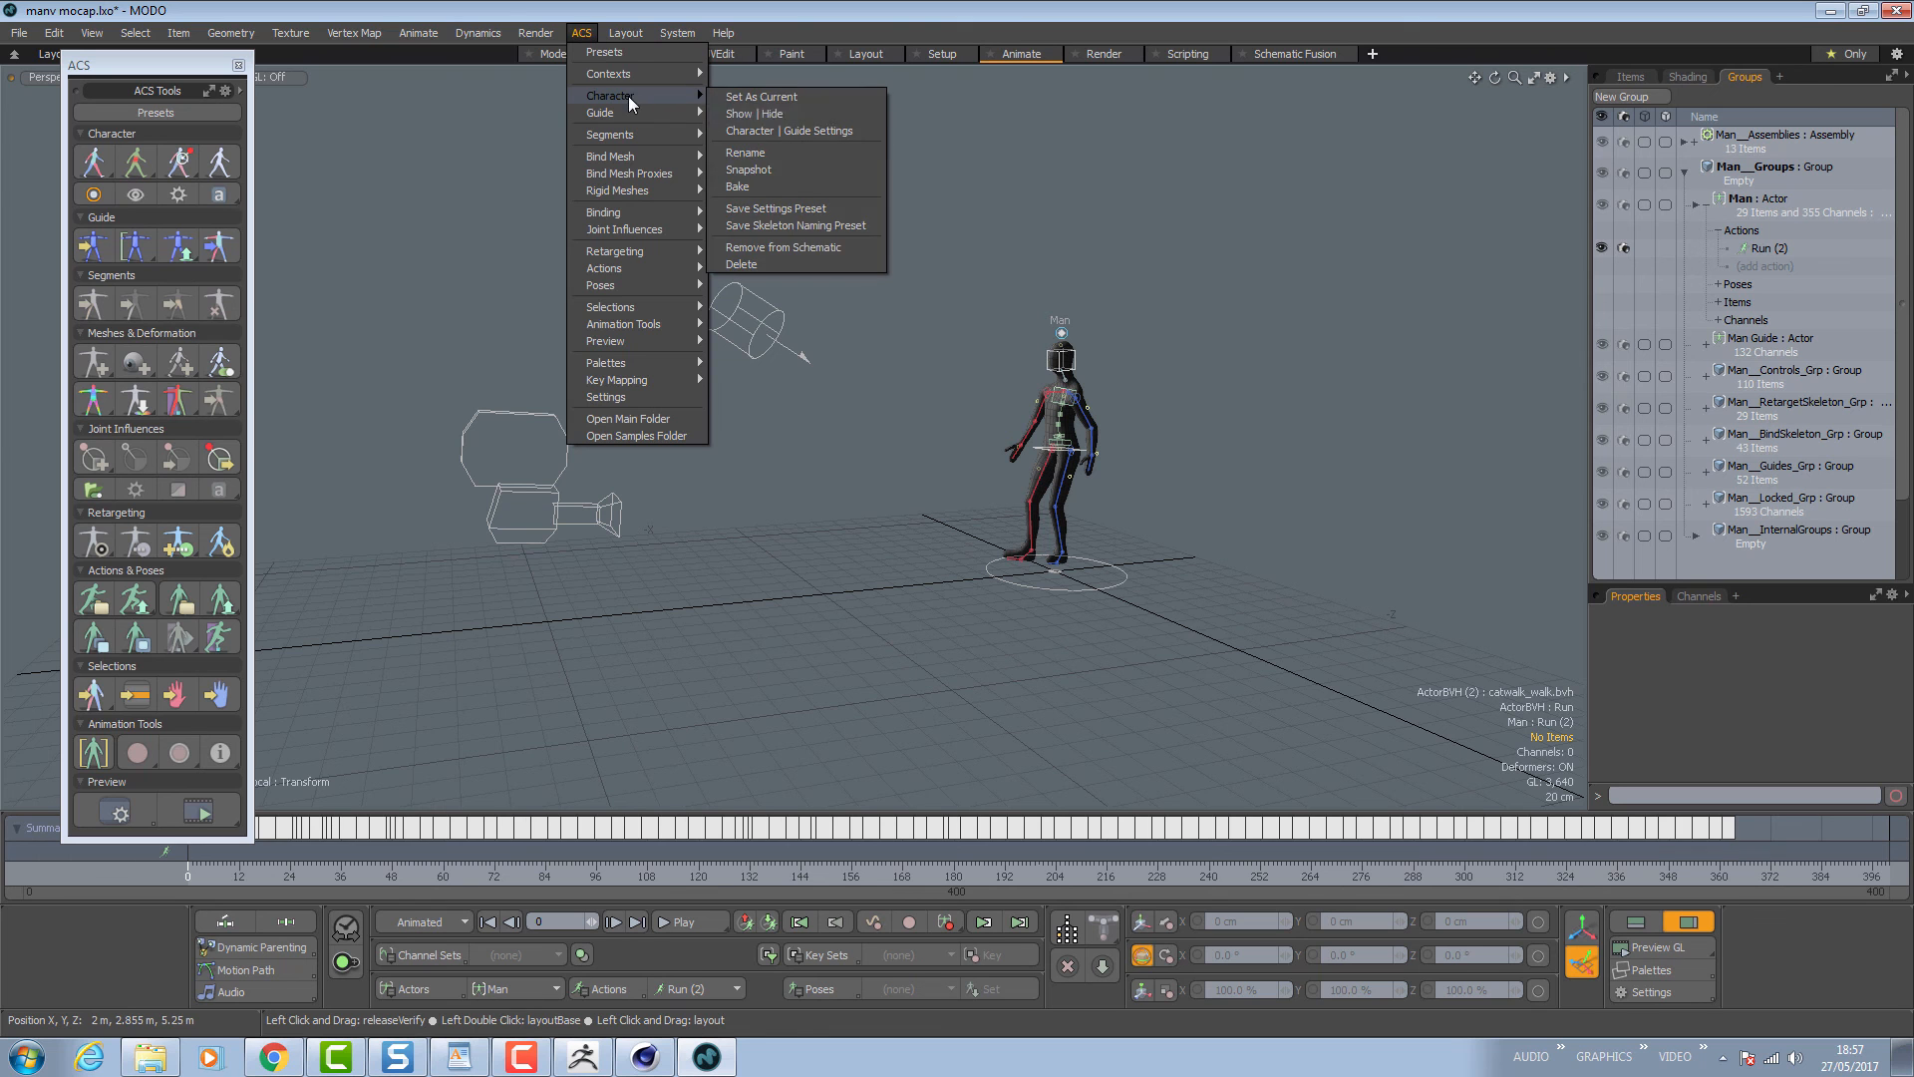
click(783, 187)
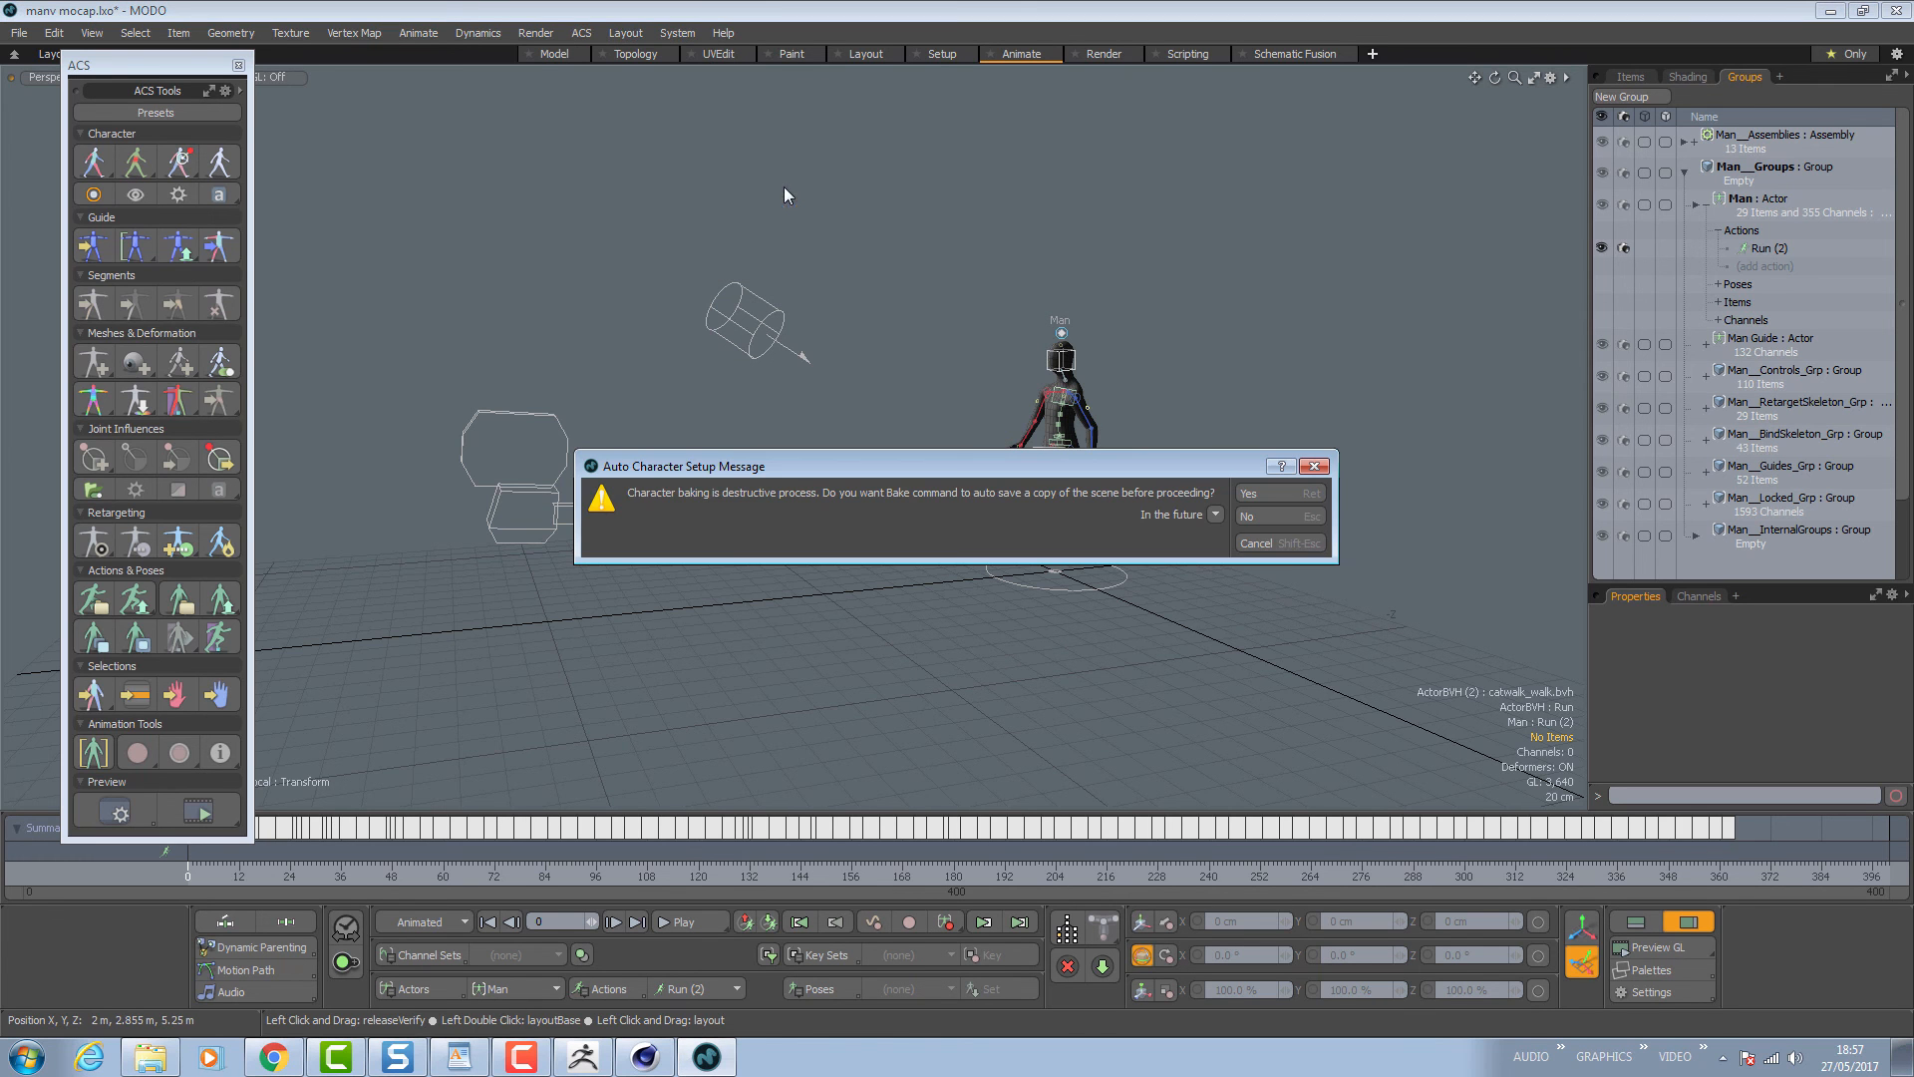
click(1268, 519)
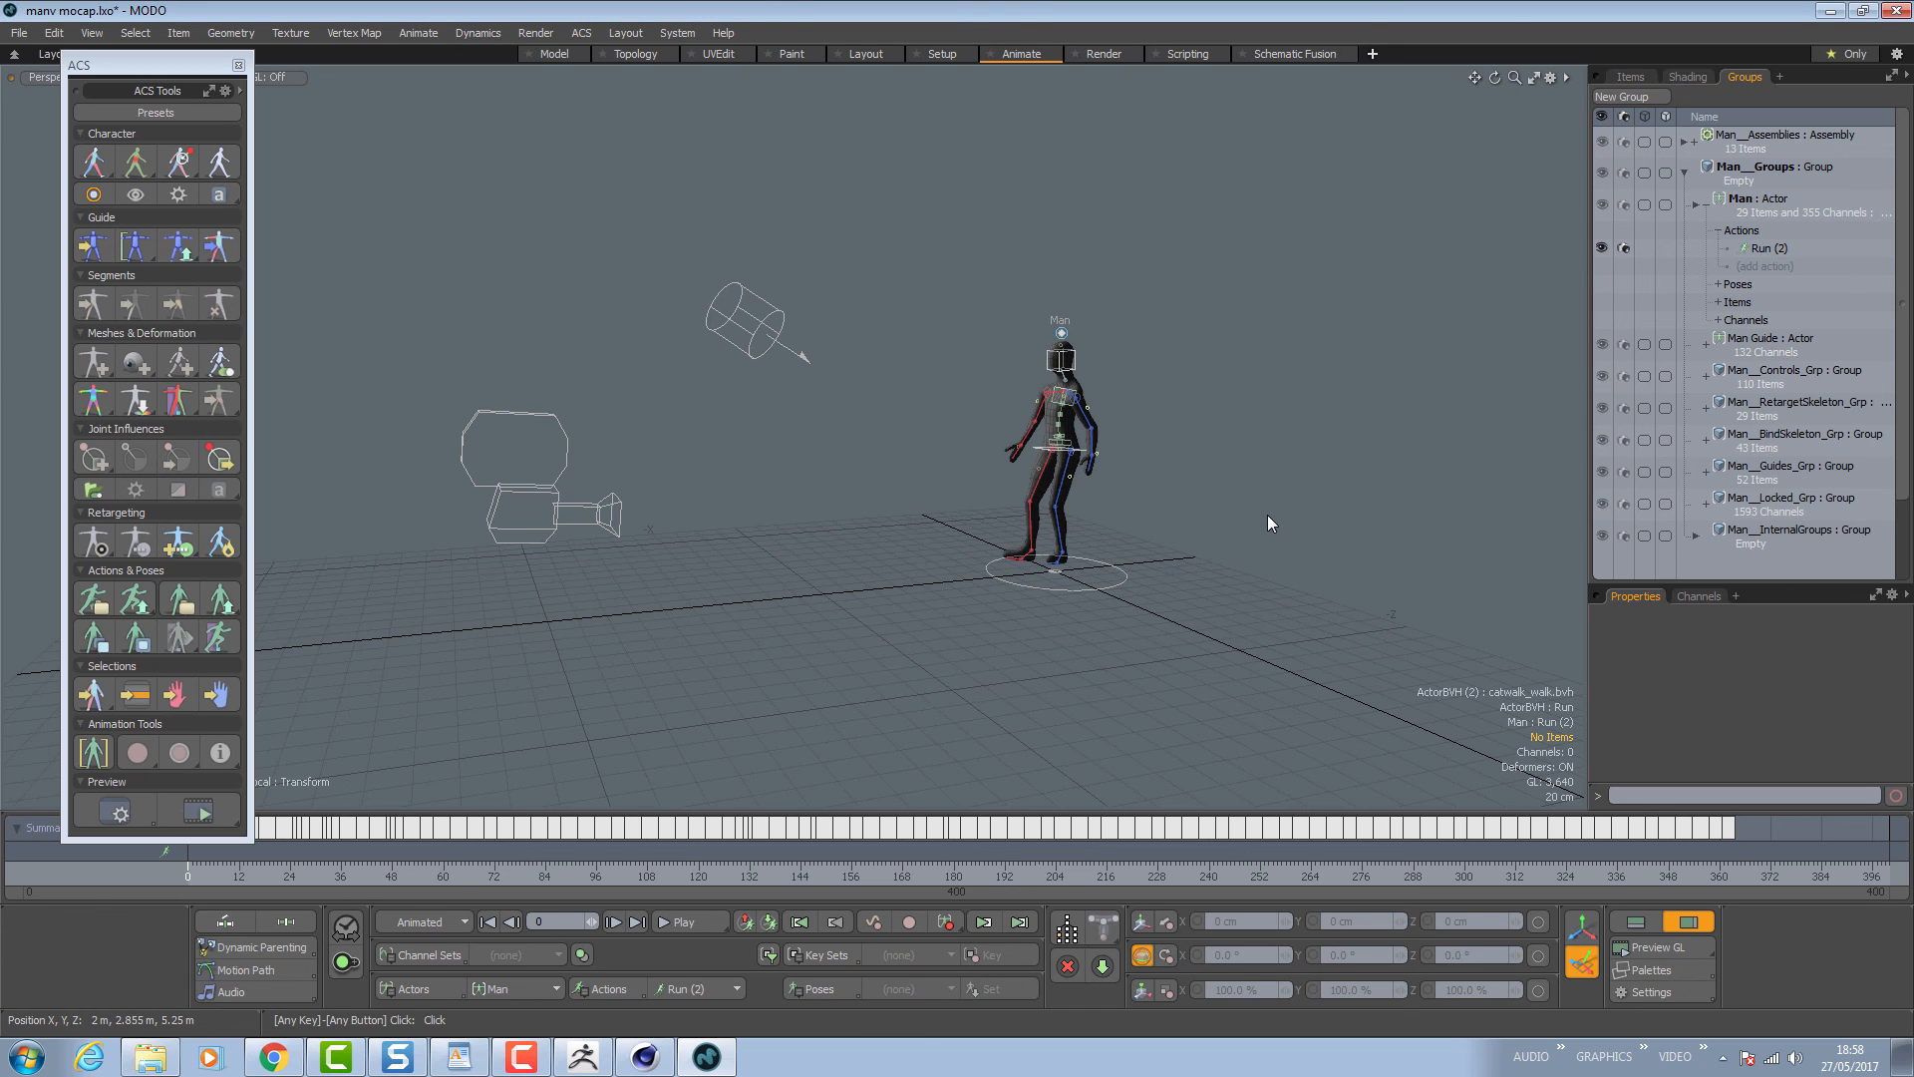